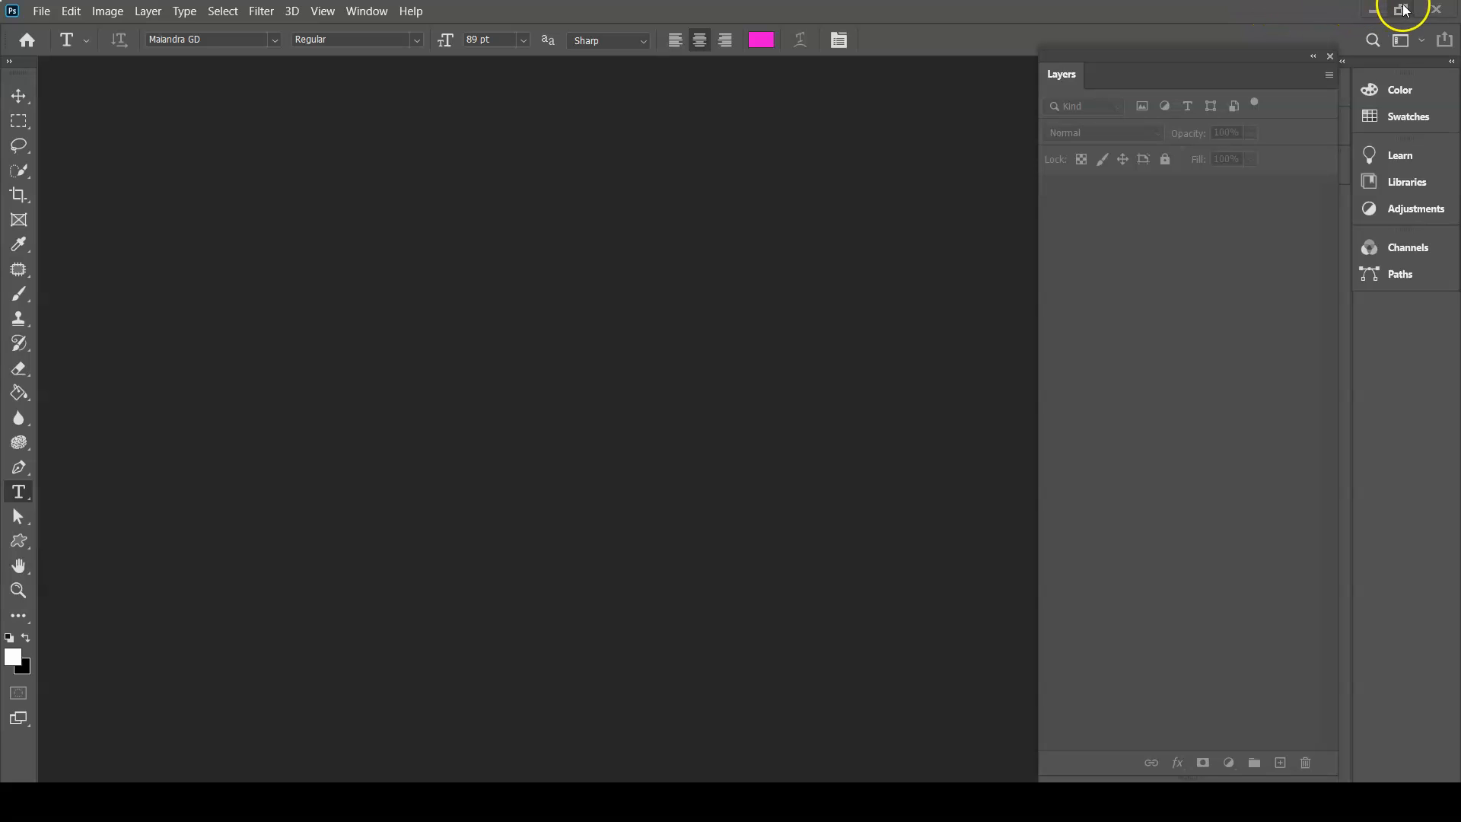
Reset the Essentials workspace to its default layout
click(1421, 39)
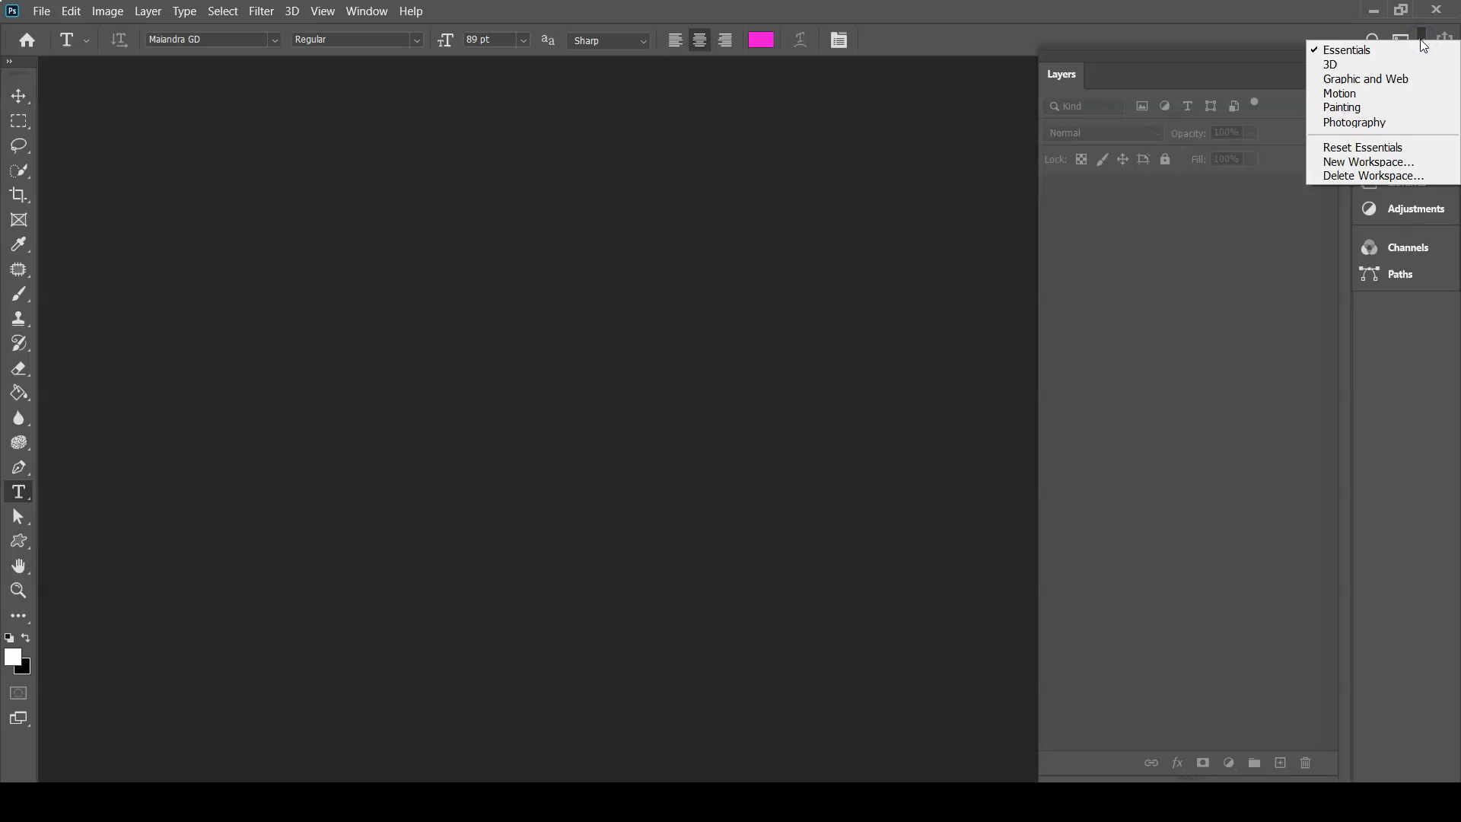
click(1400, 149)
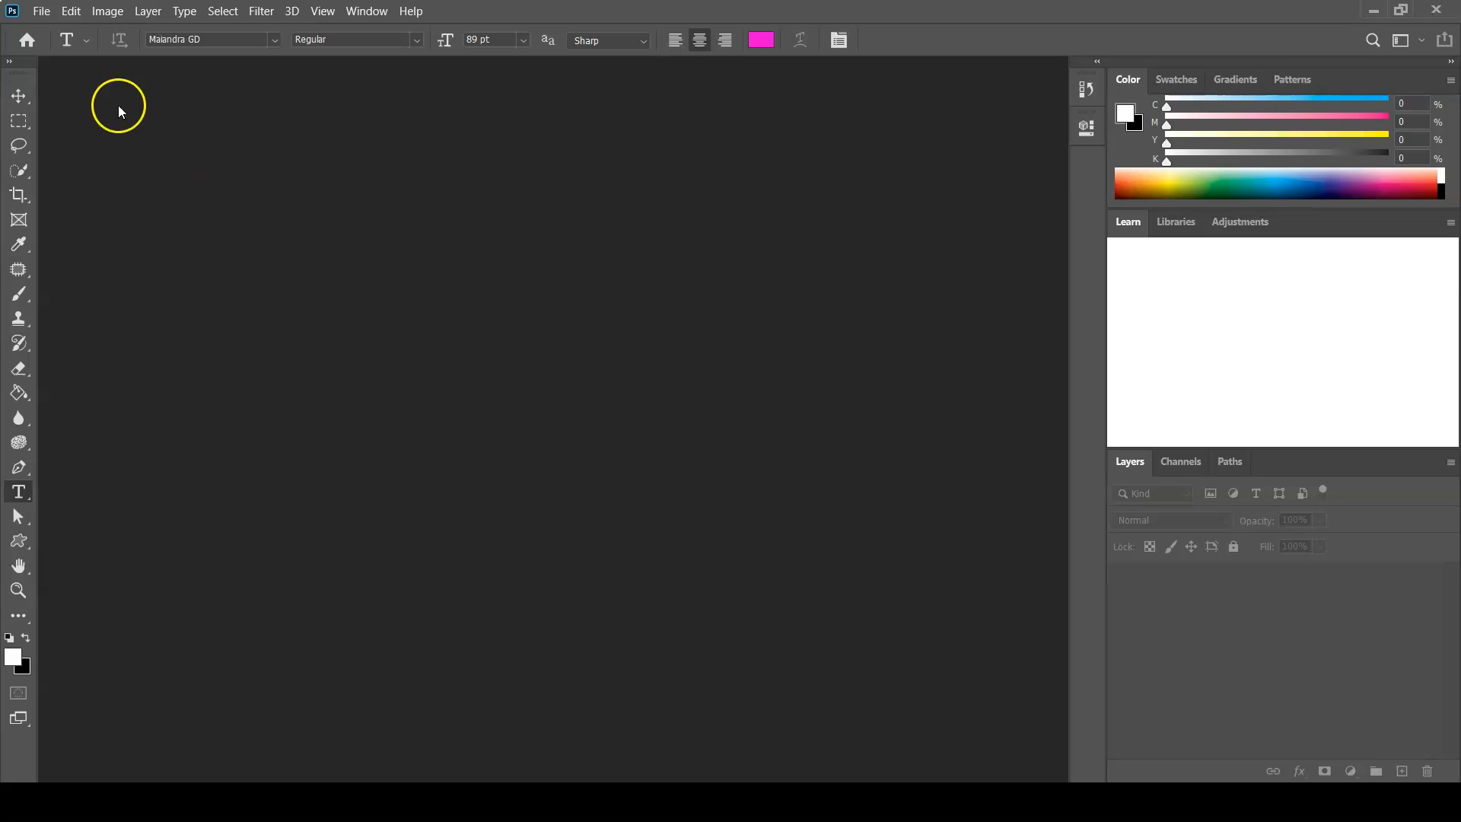
Start a new document measured in inches, with a width of 0.5 and a height of 0.5
click(39, 12)
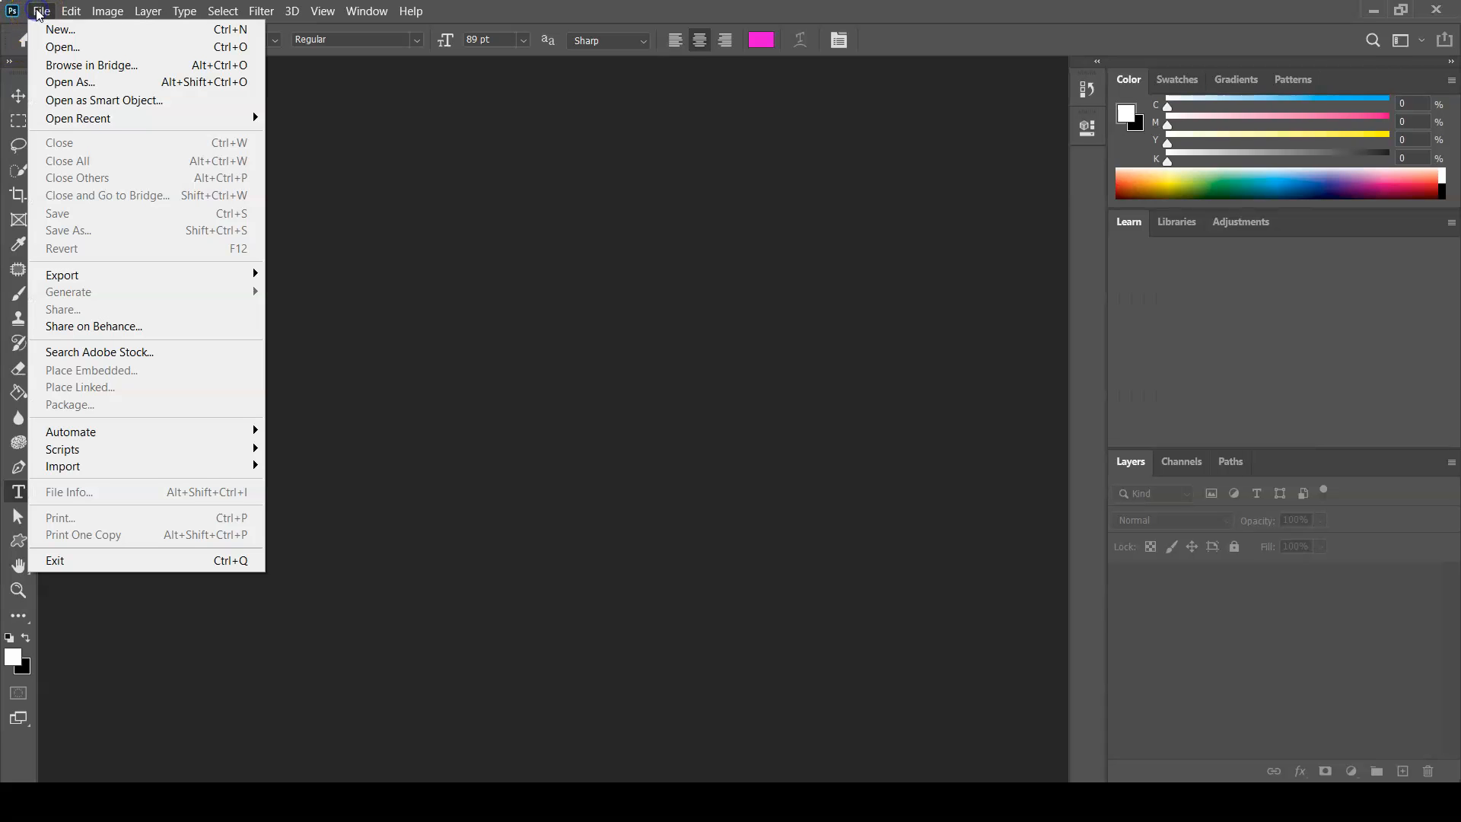
click(50, 33)
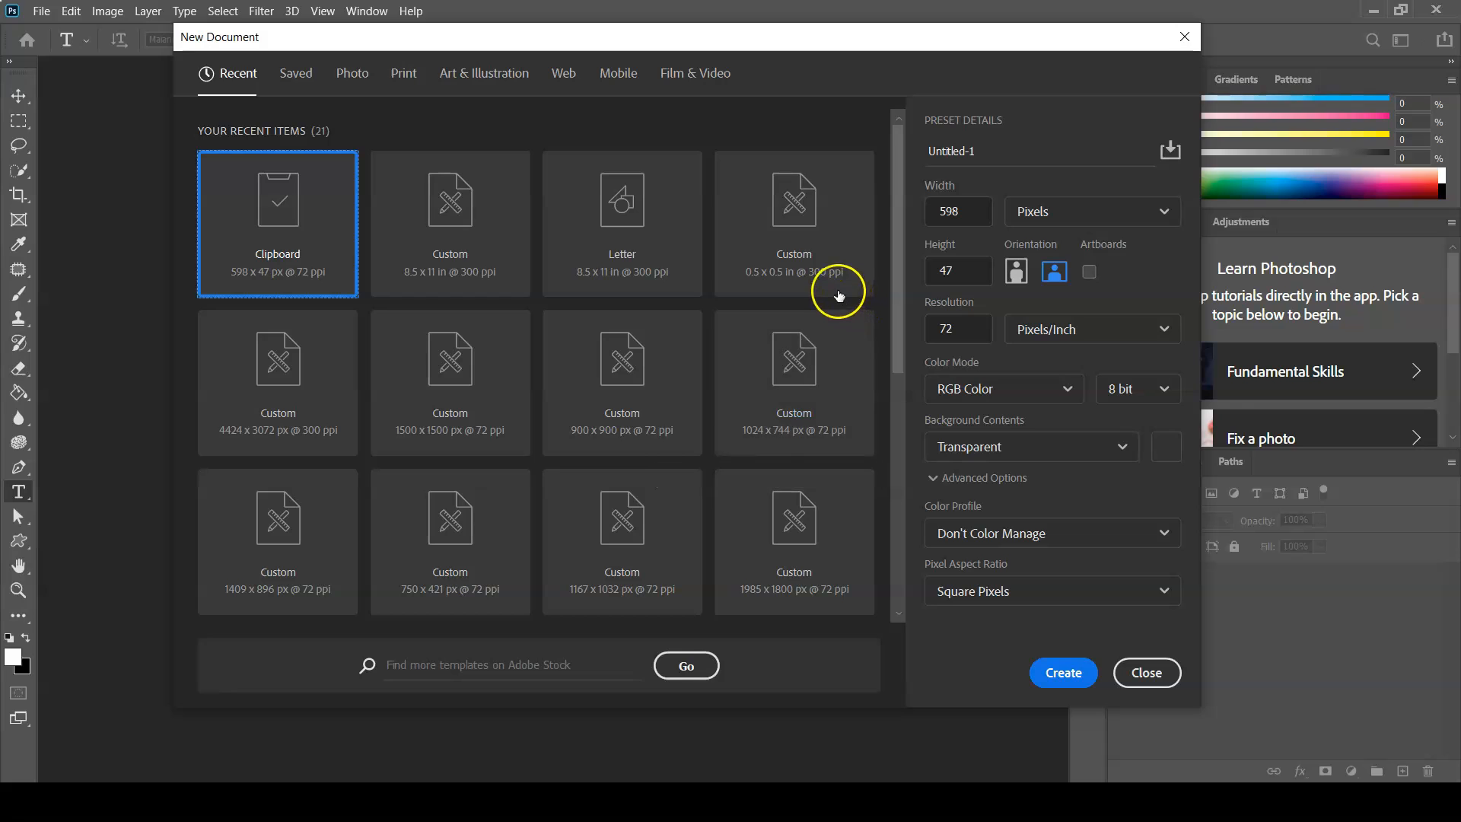
click(1148, 216)
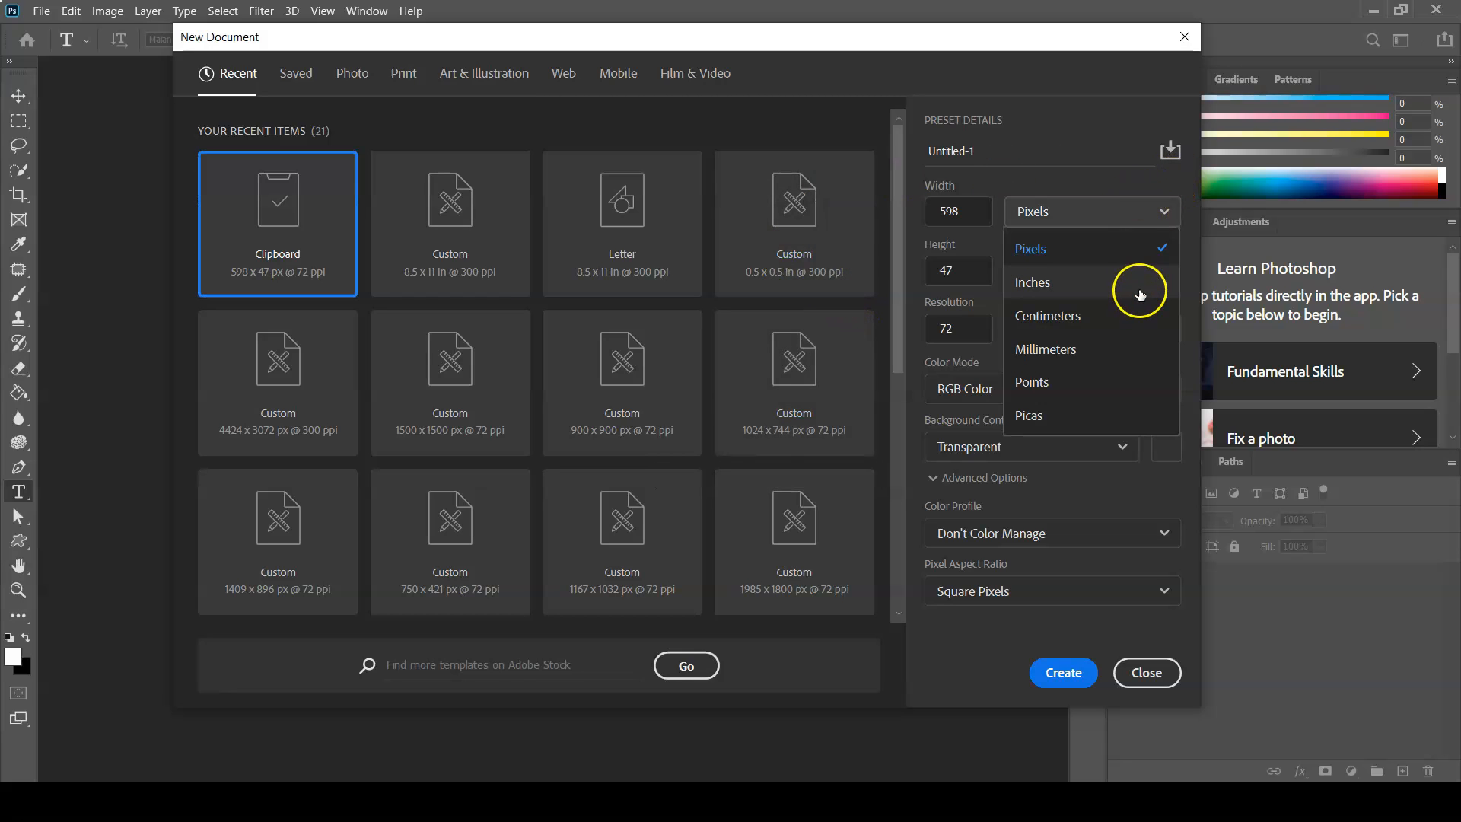
click(1140, 294)
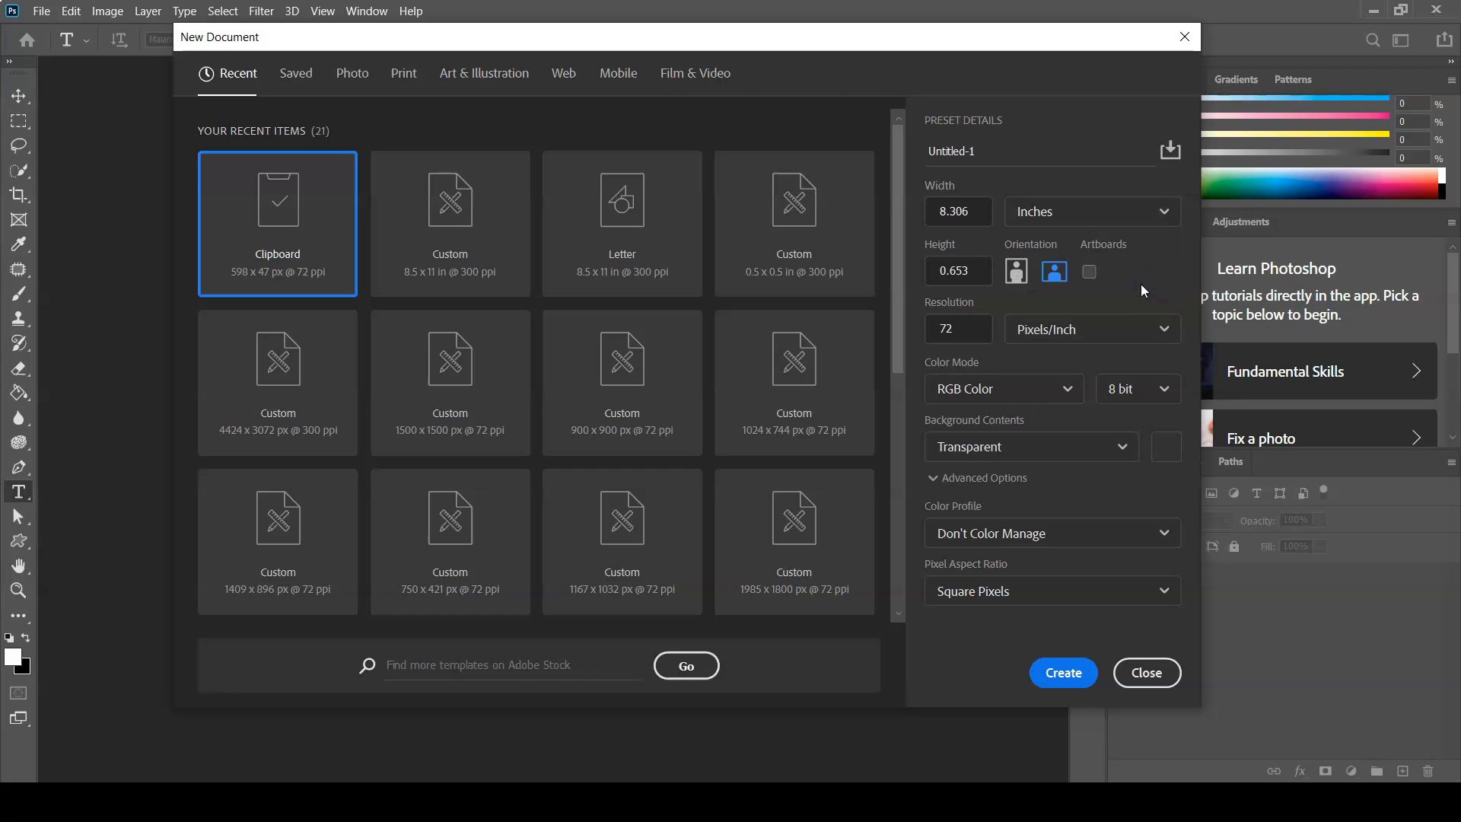
double_click(981, 205)
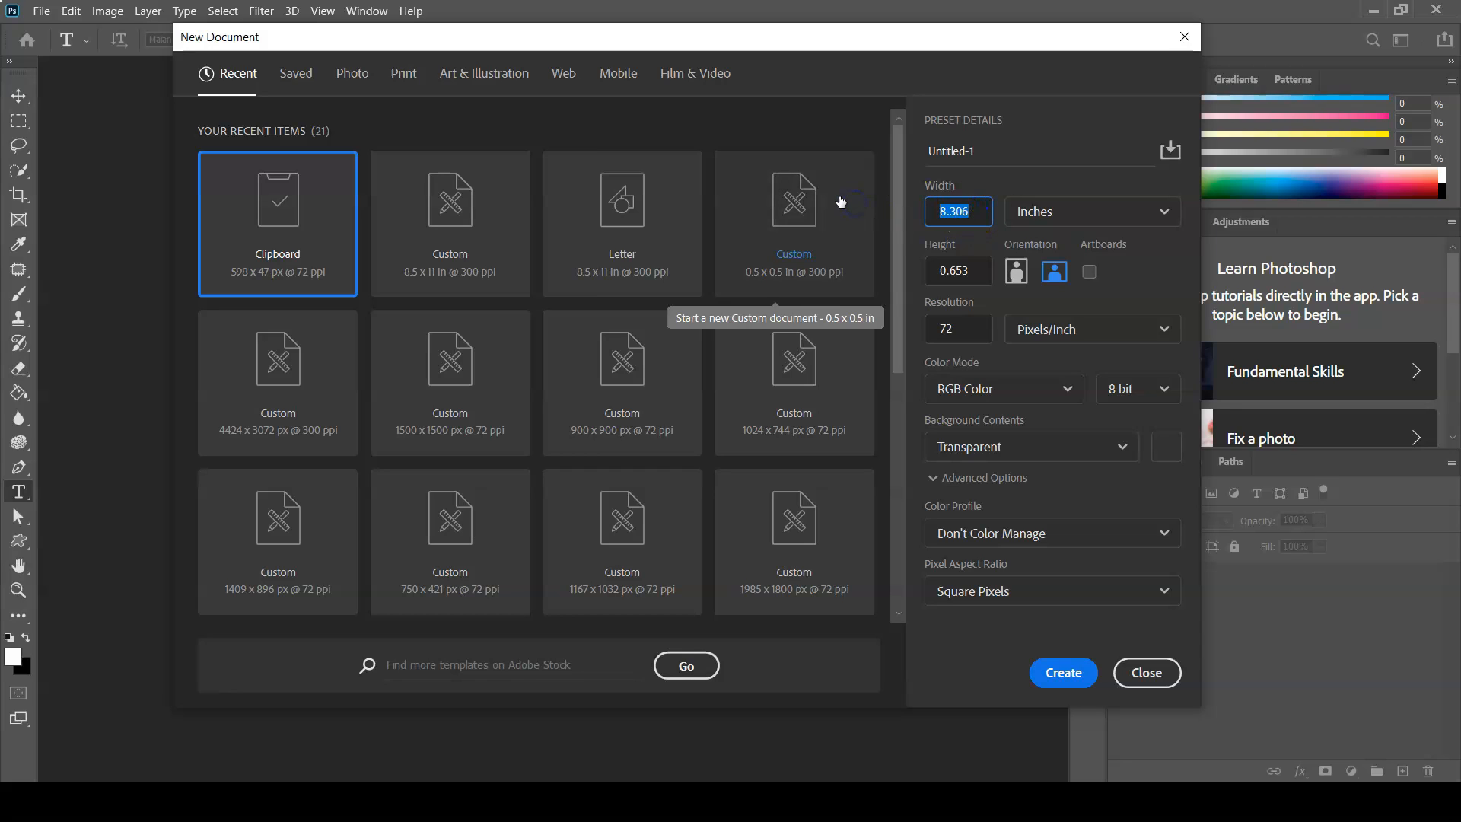
text(.5)
key(Tab)
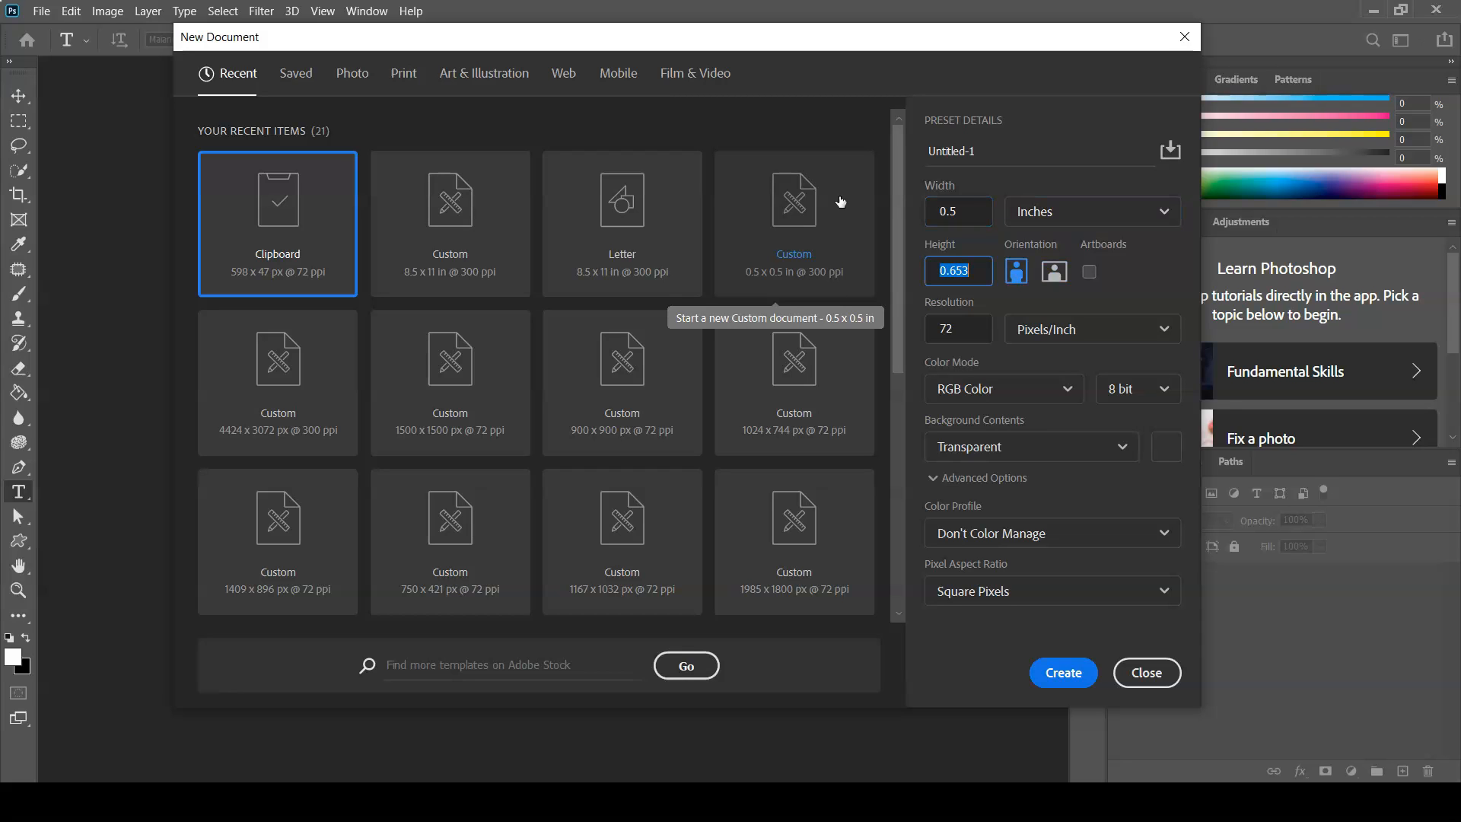
text(.5)
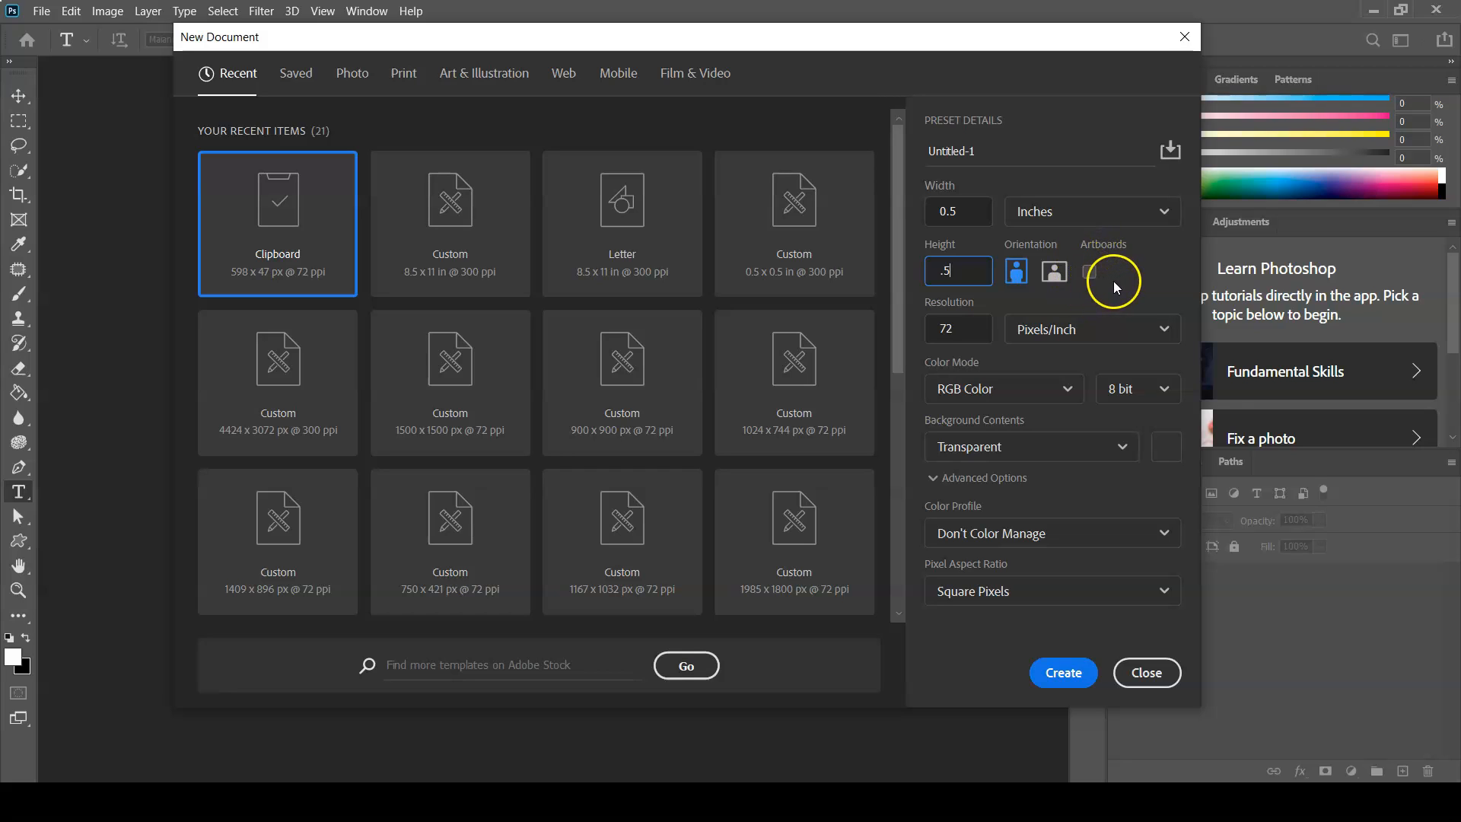
Set the resolution to 300 pixels/inch with transparent background contents, create the document and fit it in the window
click(973, 329)
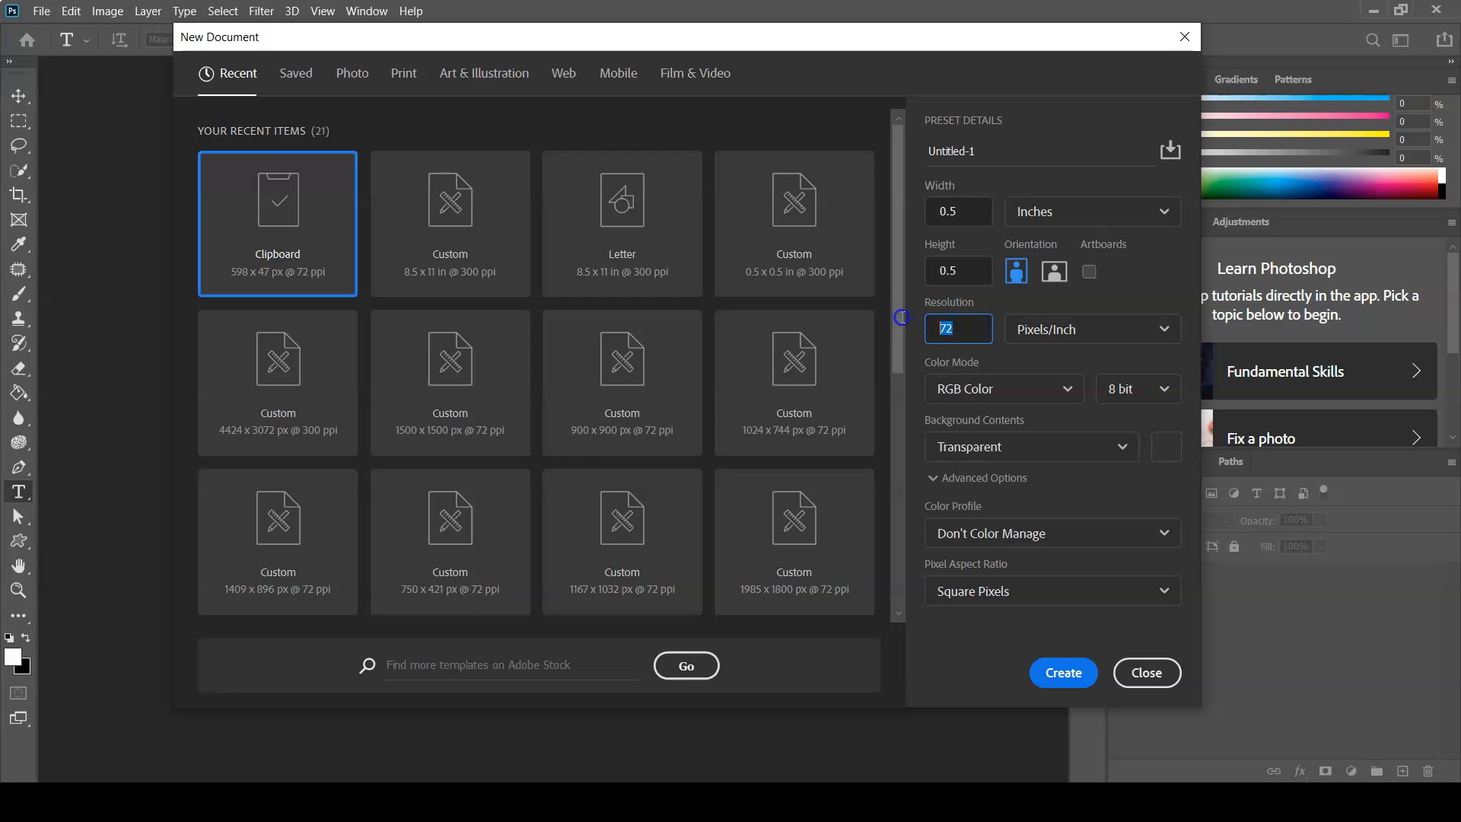
text(300)
click(1124, 451)
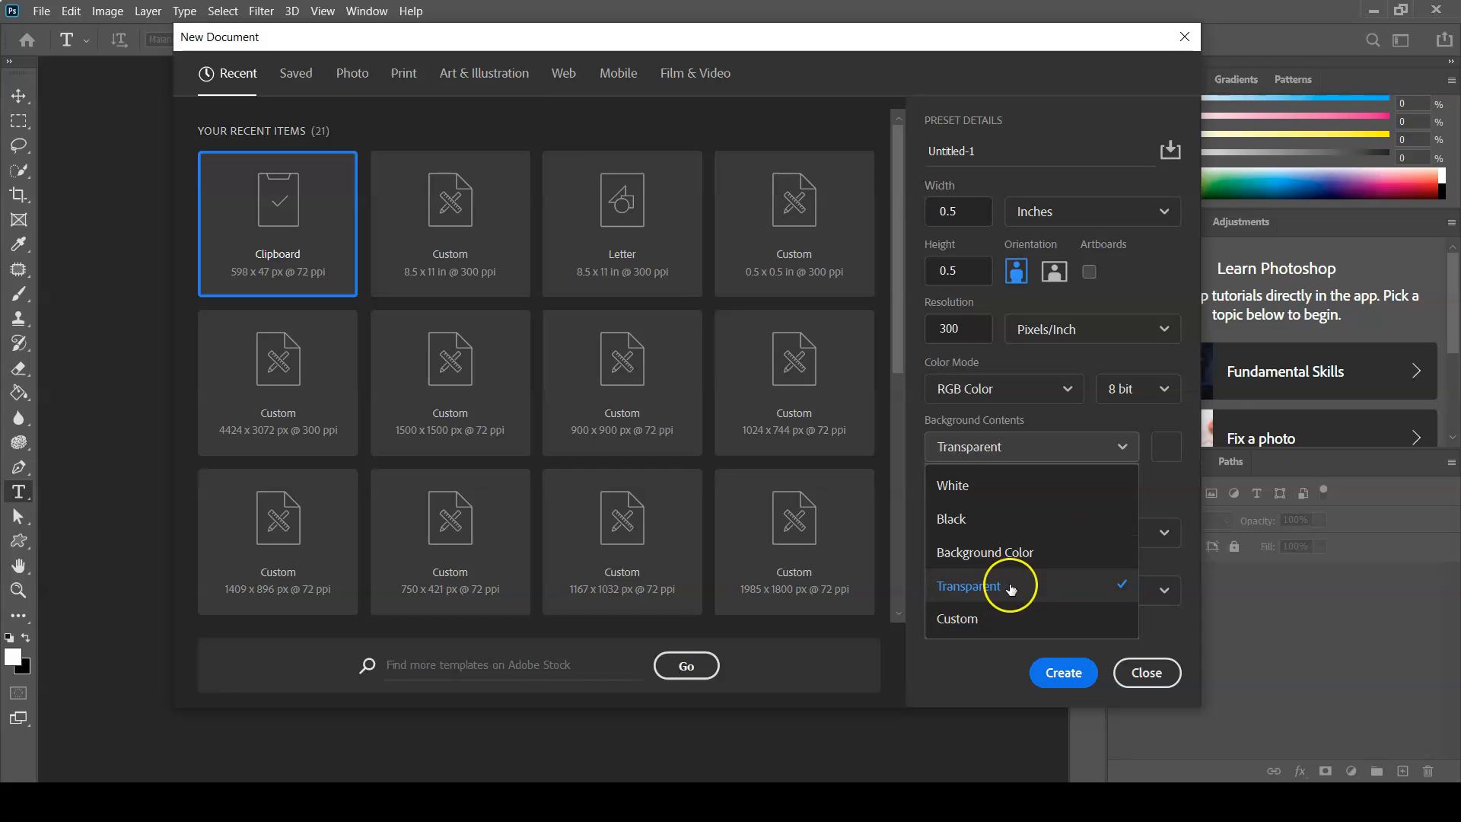
click(954, 587)
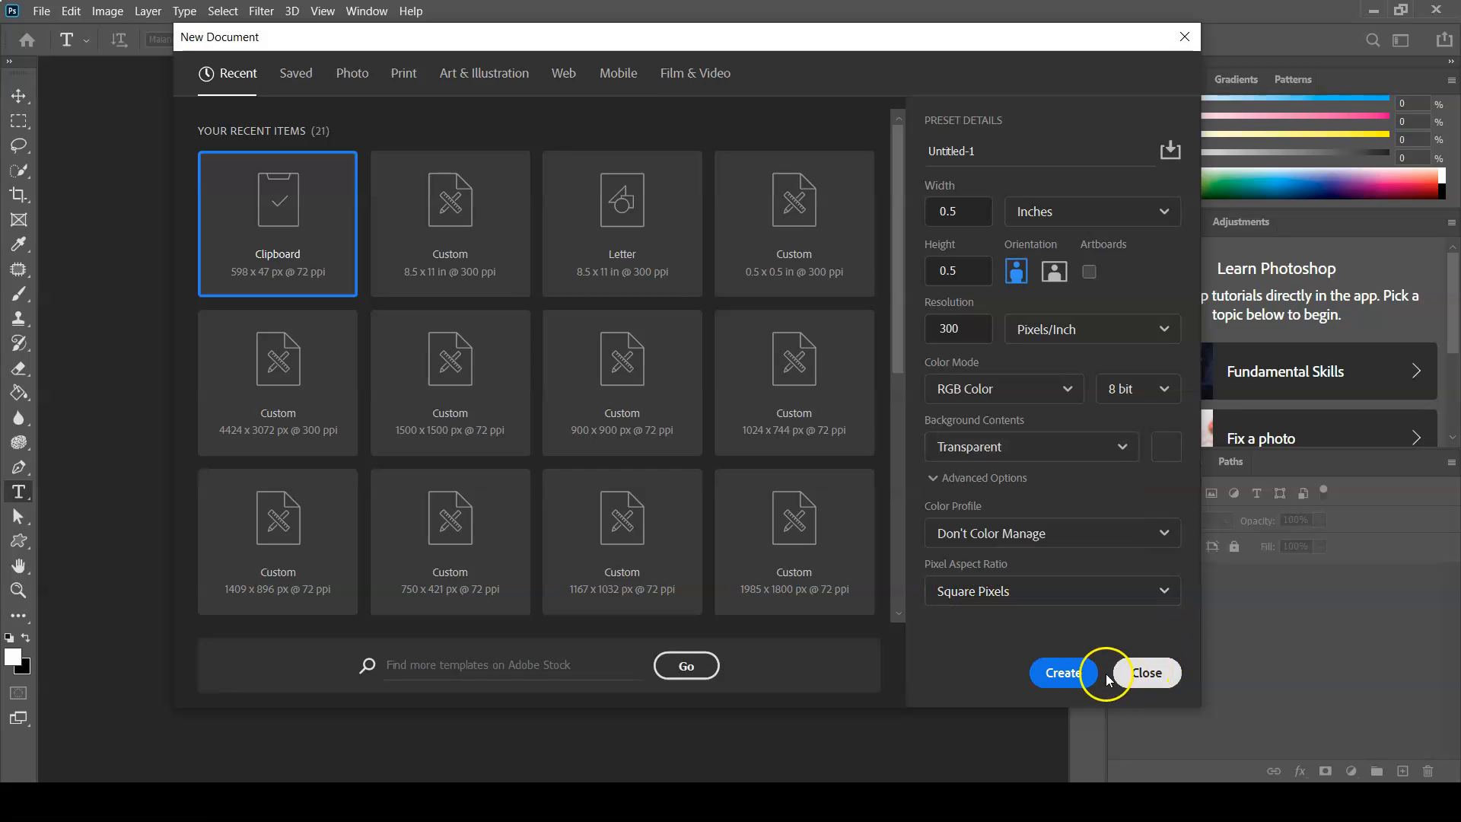
click(1065, 674)
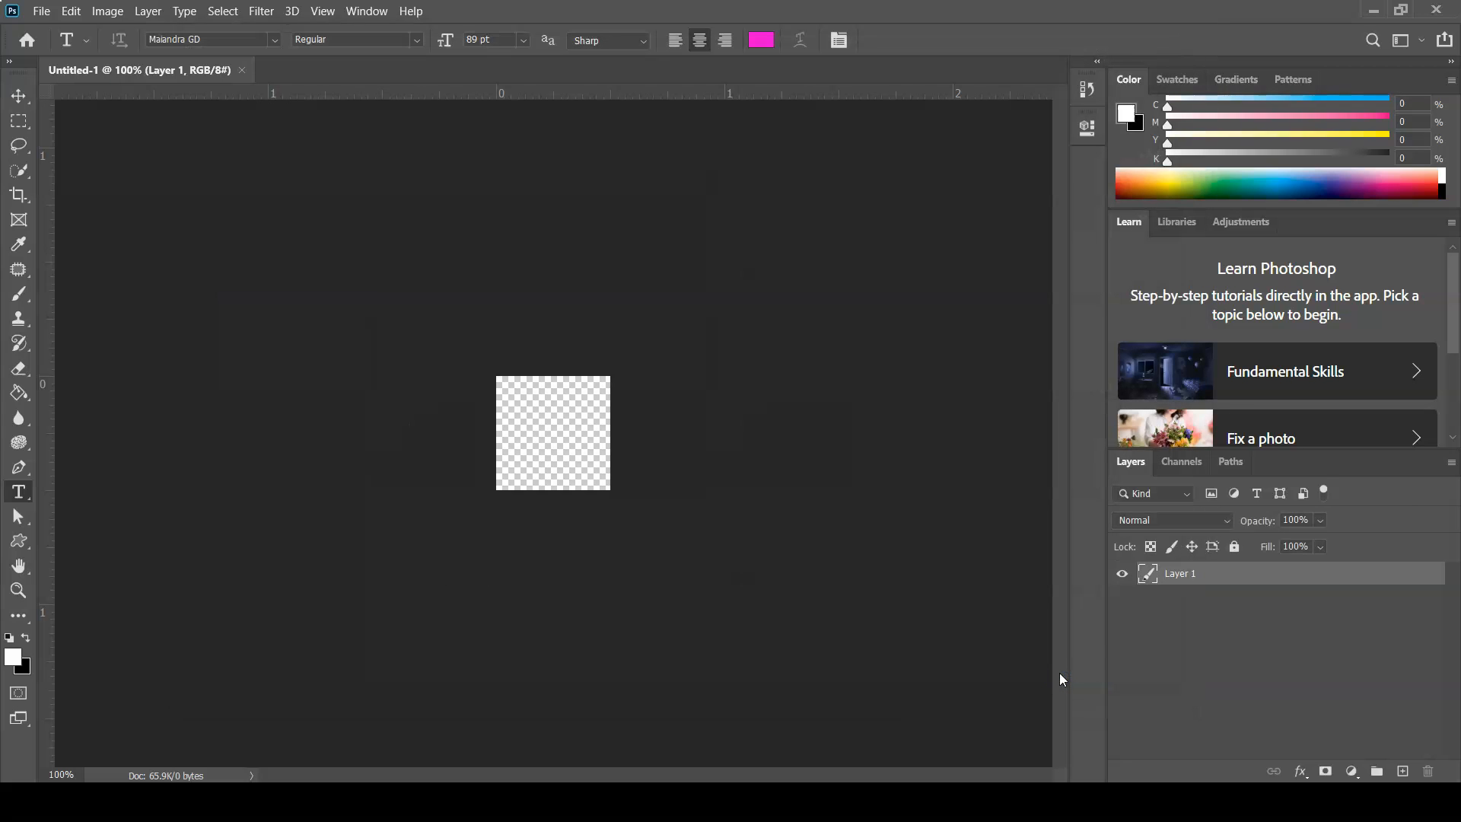
key(ctrl+0)
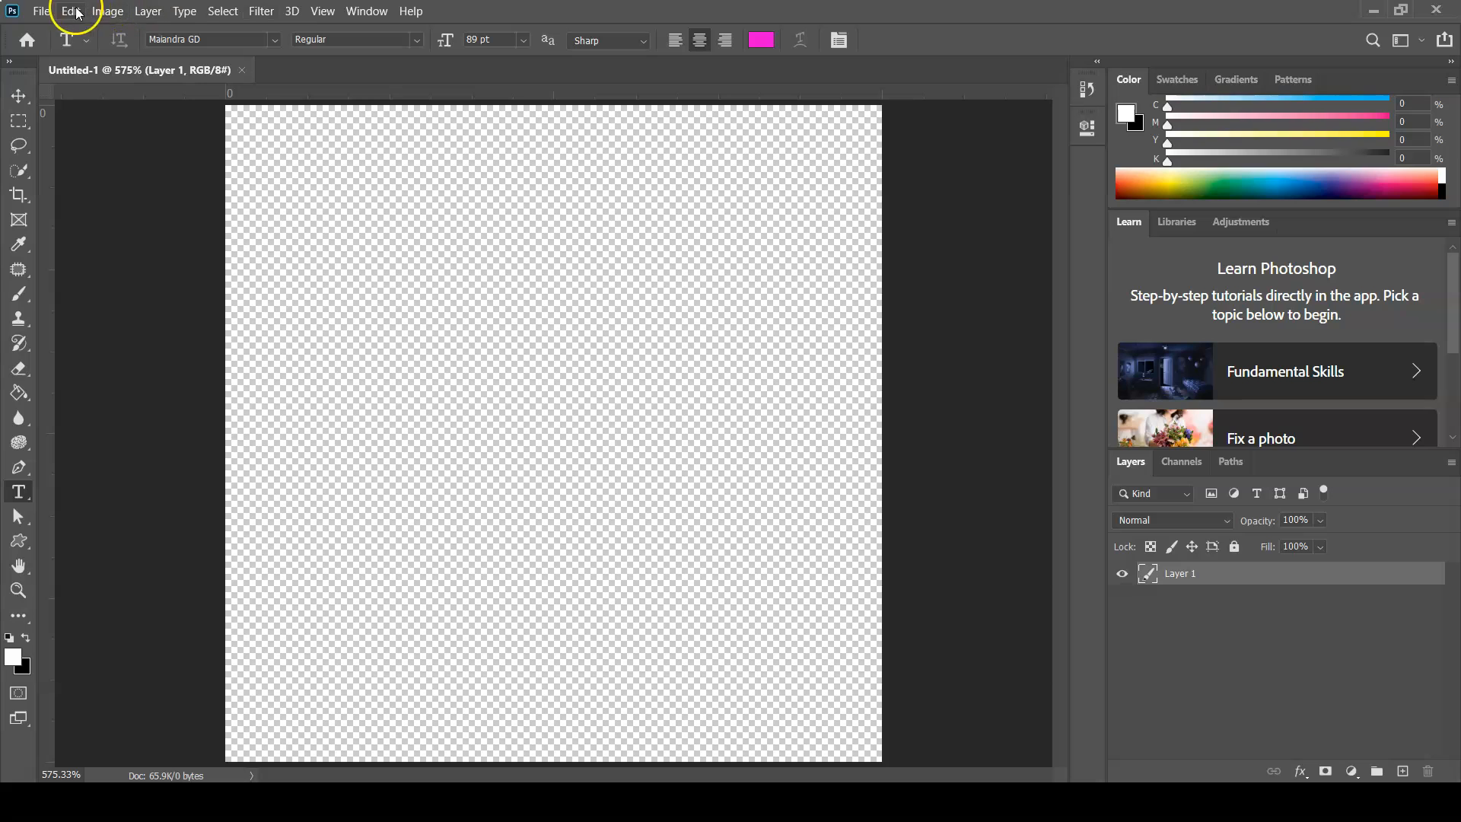
Start saving a copy of the document on the computer, in the AdobeDesignSuite-001 folder of the D: drive
click(47, 11)
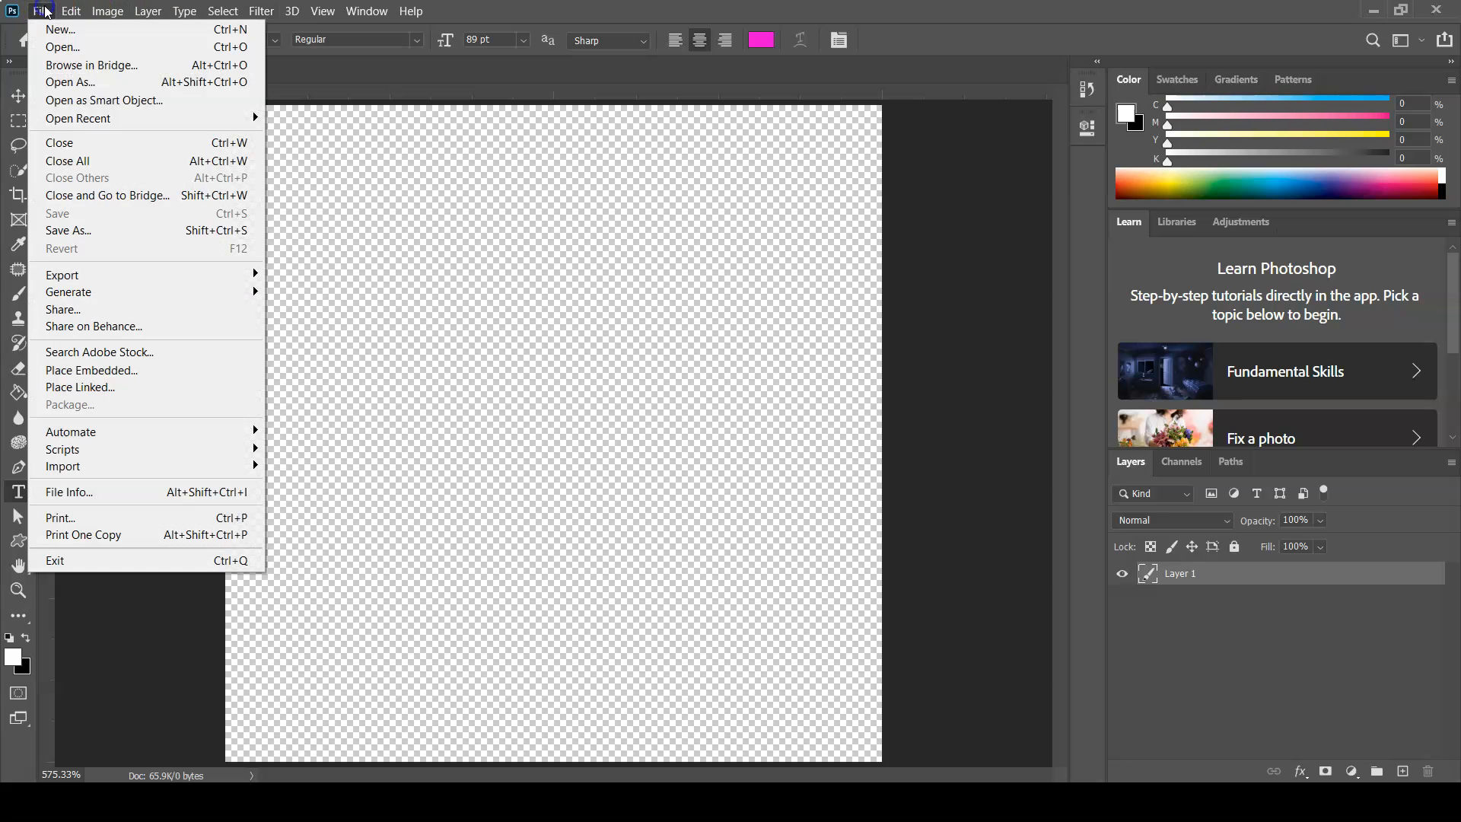
click(81, 235)
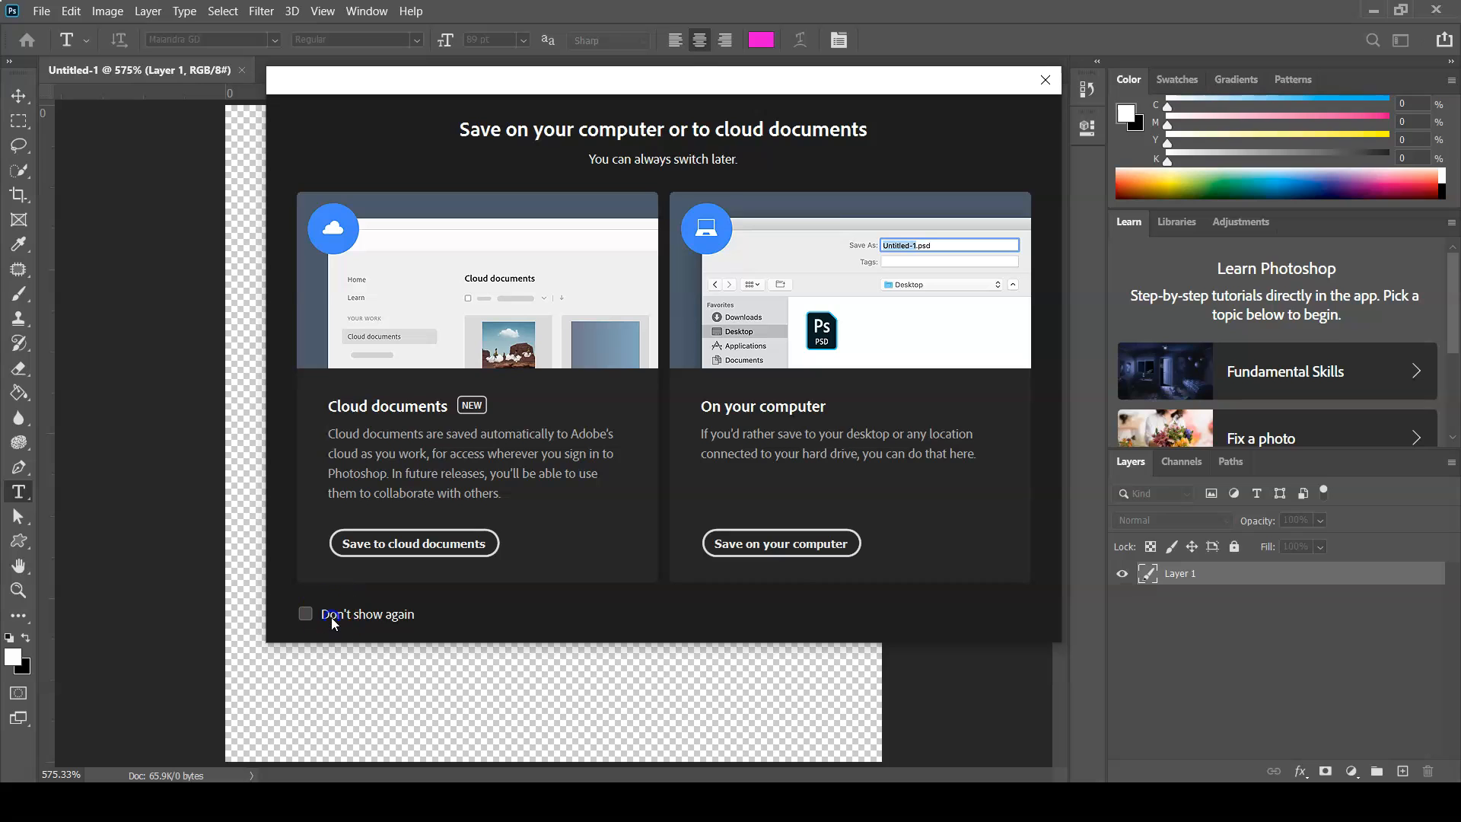
click(790, 545)
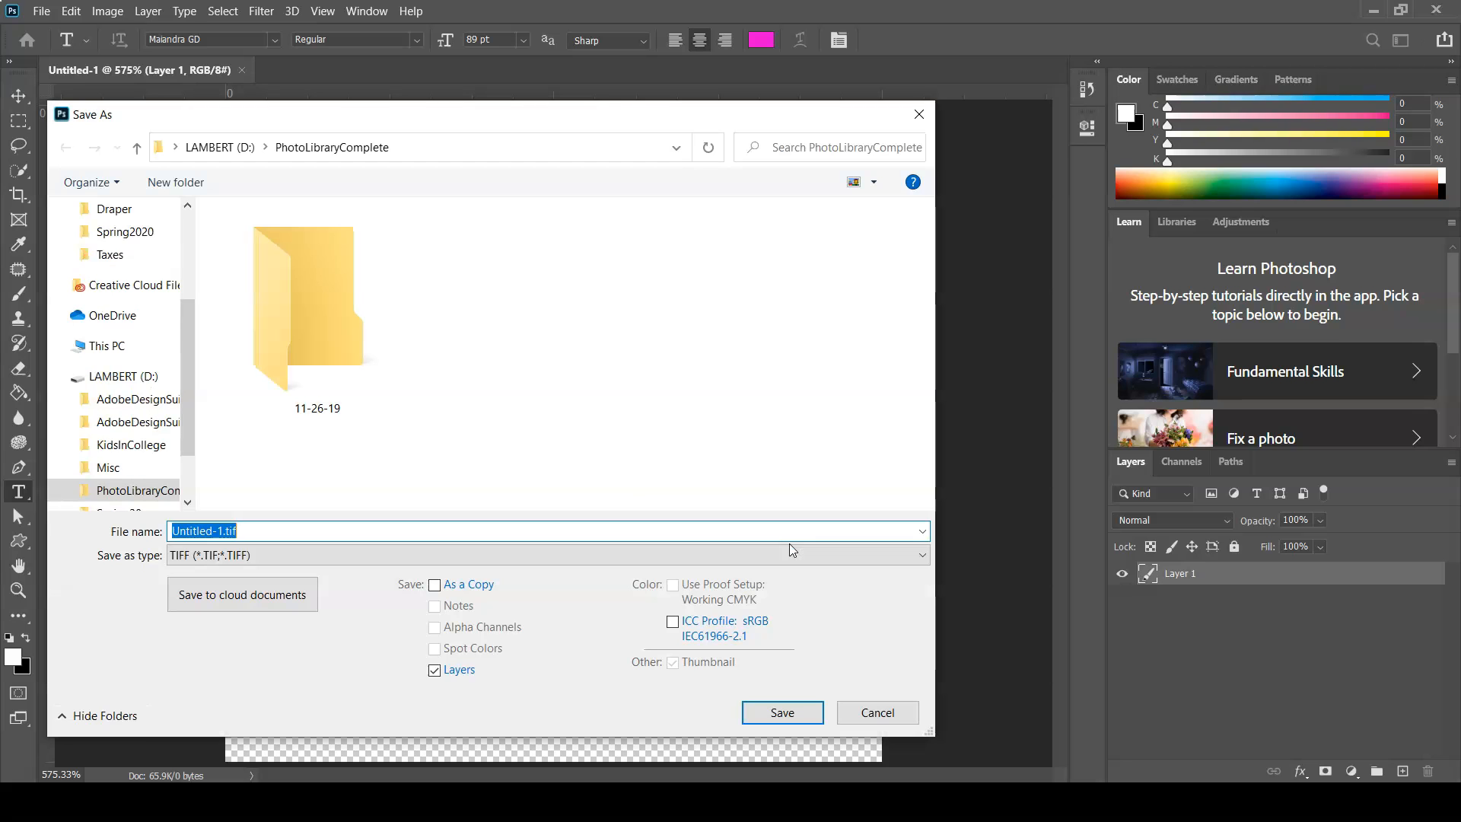
click(329, 308)
click(114, 376)
click(118, 400)
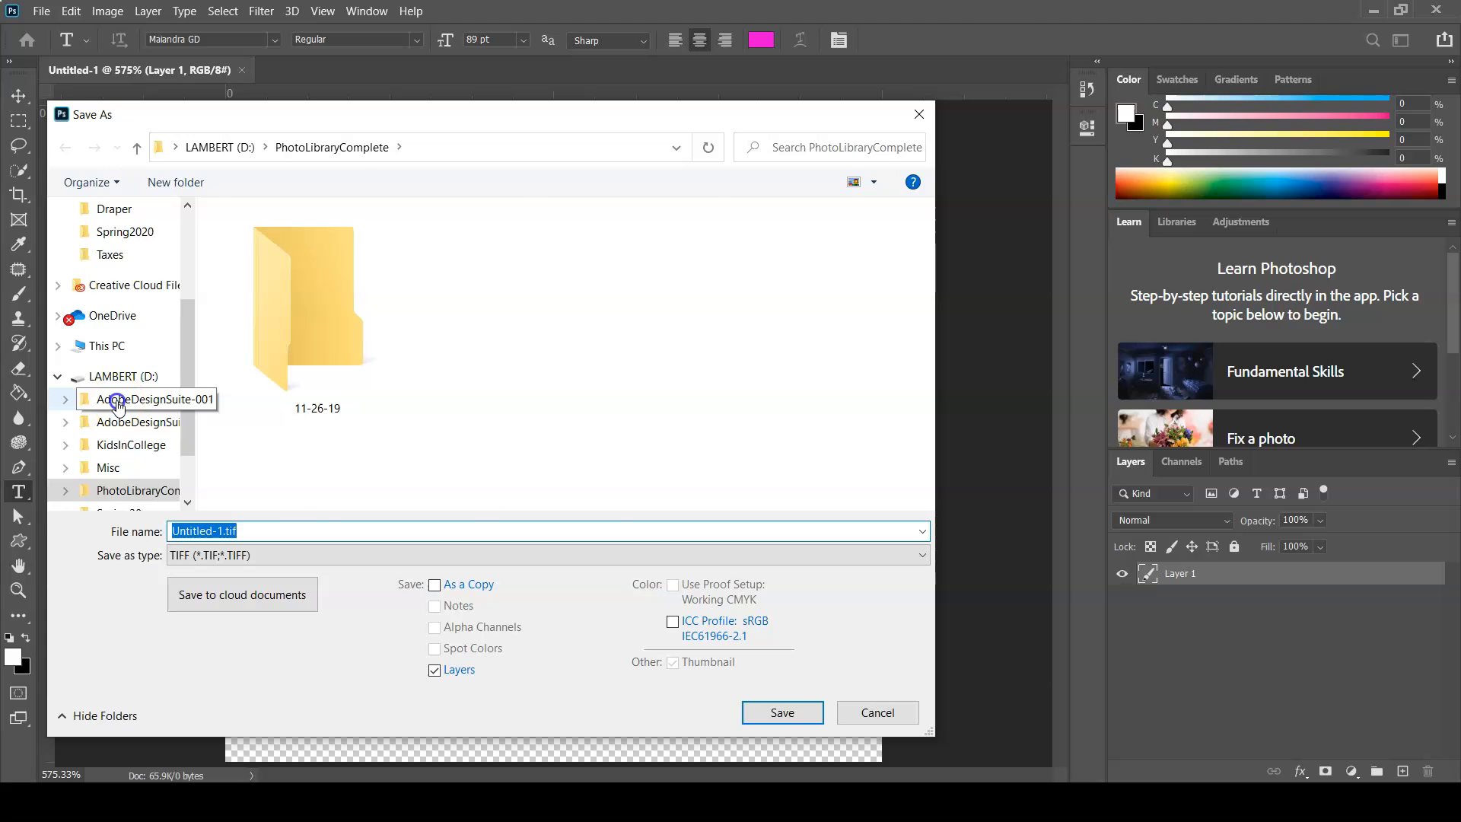
Create a folder named 18-Ps-Patterns inside AdobeDesignSuite-001 and open it
click(175, 183)
click(176, 181)
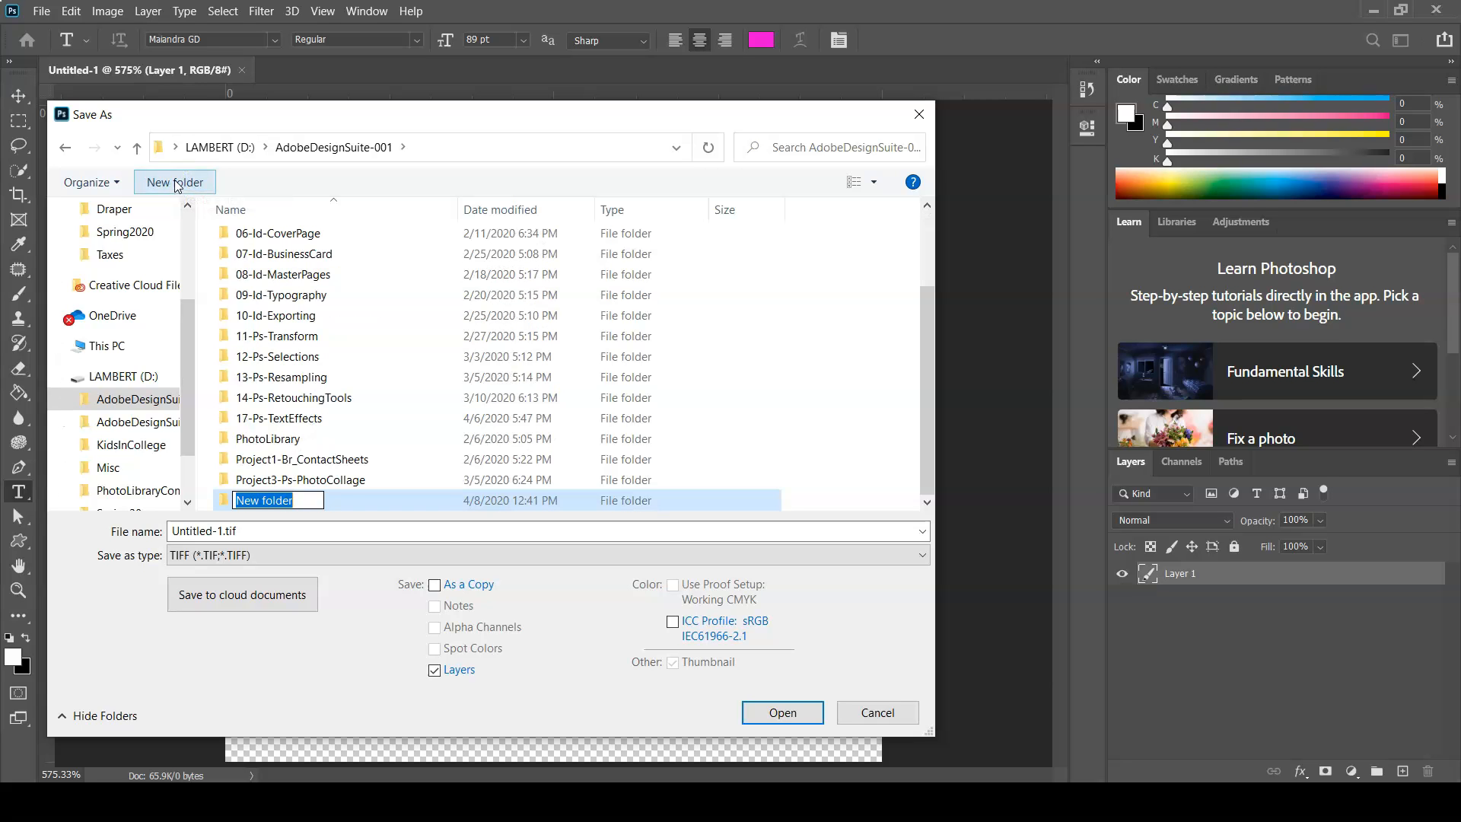
text(18)
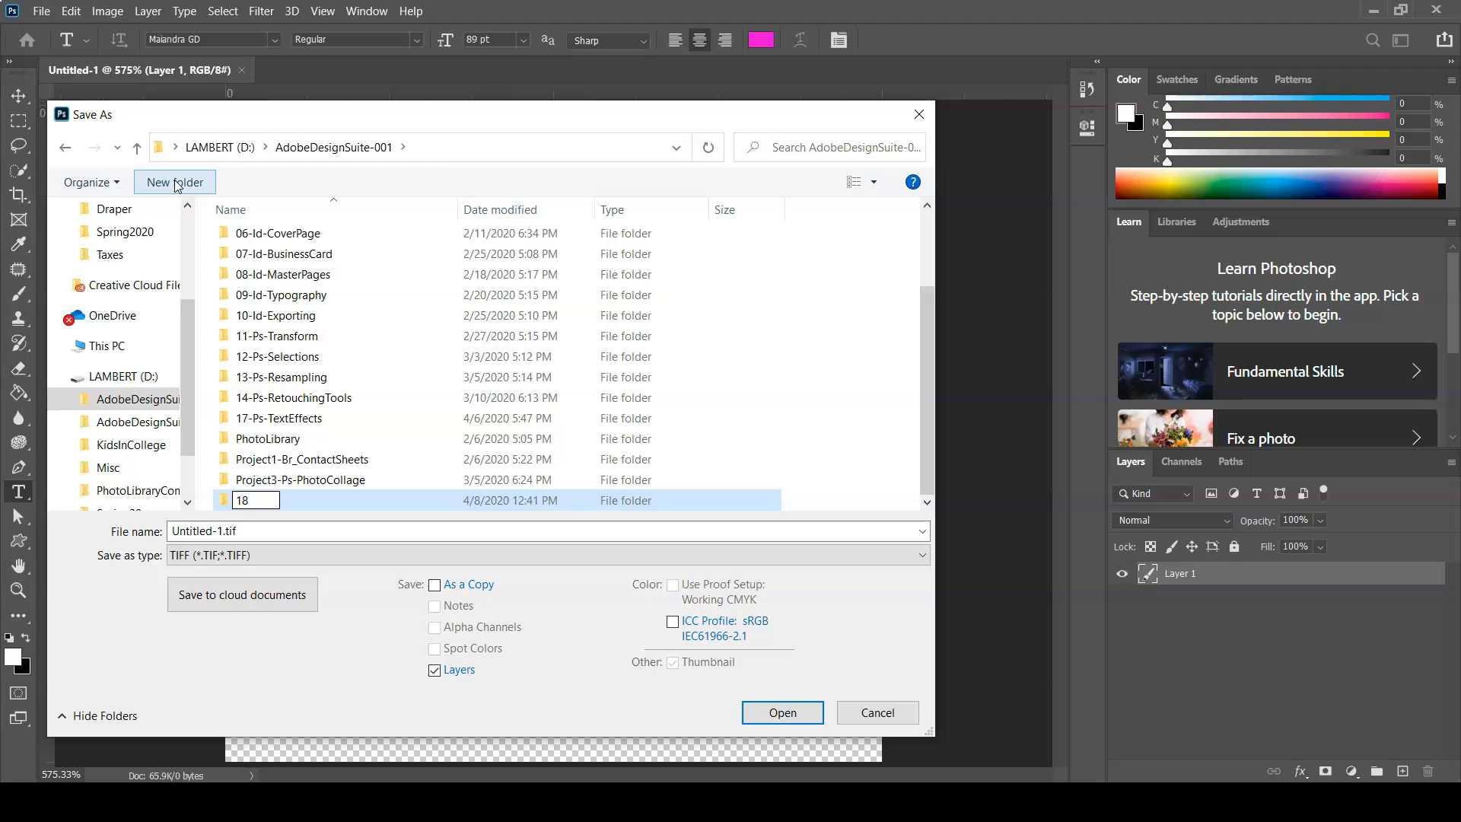
text(-Ps-Patterns)
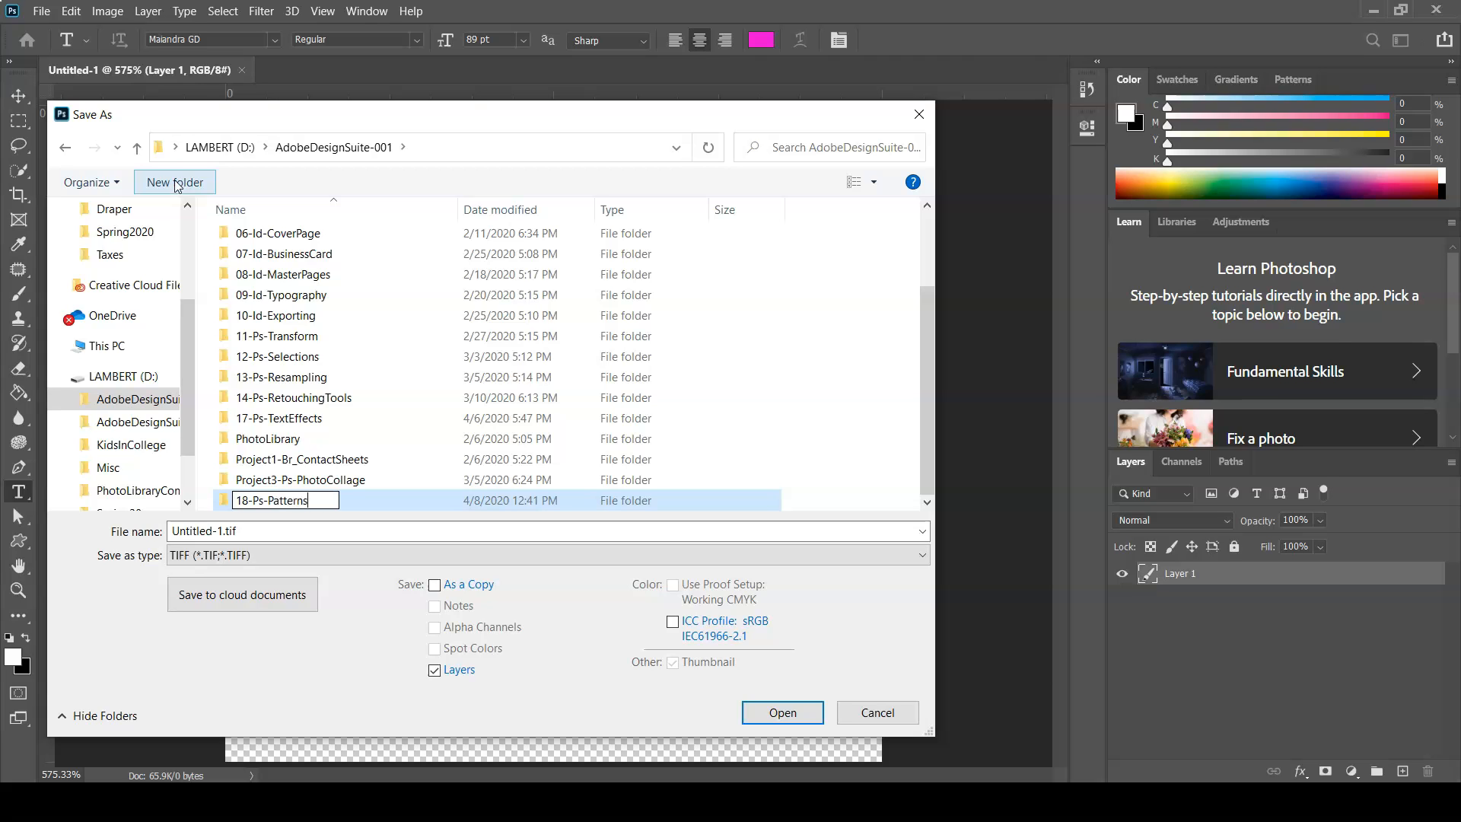
double_click(224, 502)
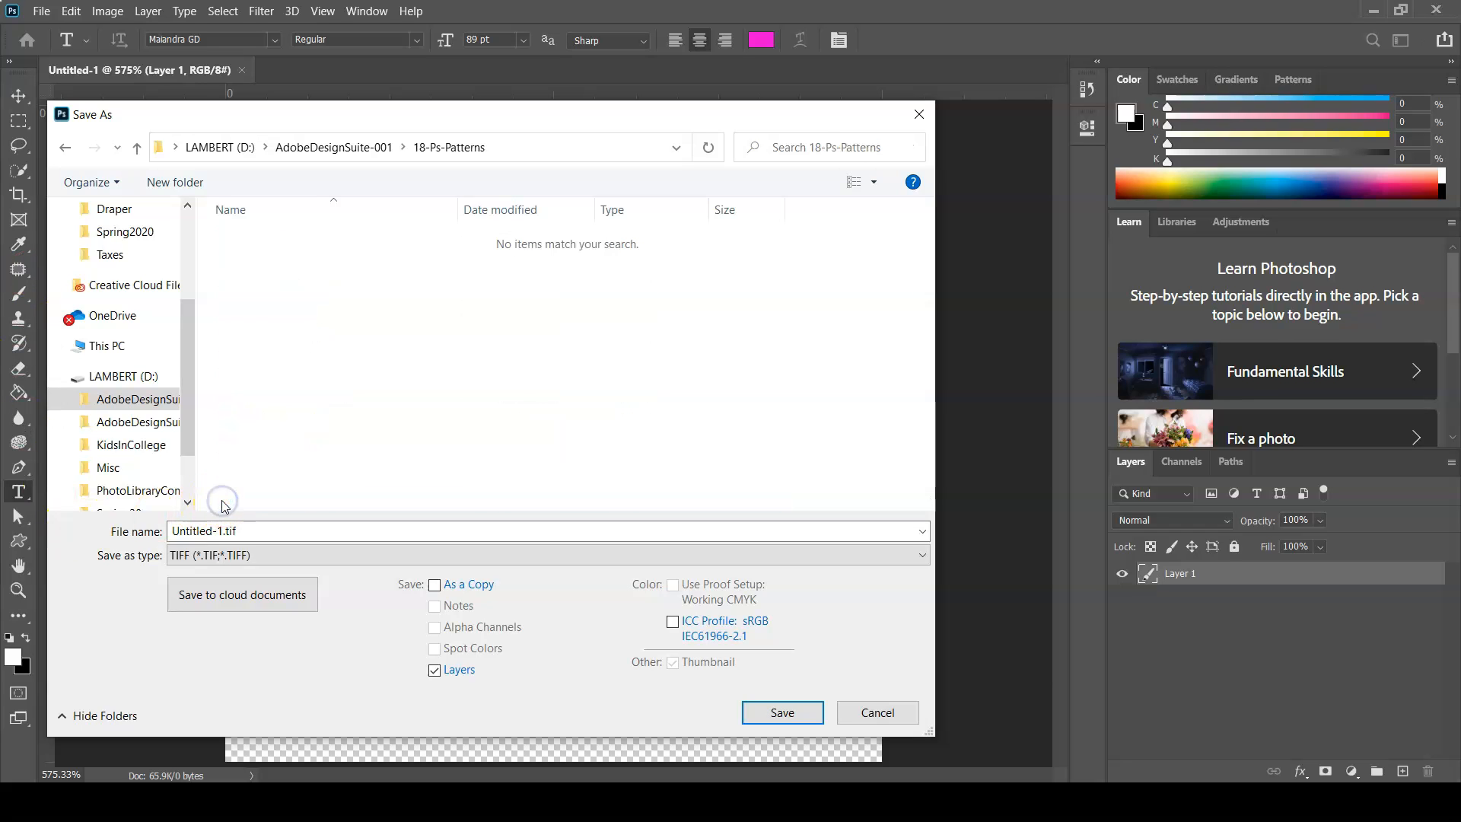
Save the document in Photoshop PSD format under the file name YourLastName-18-Patterns1.psd
click(208, 556)
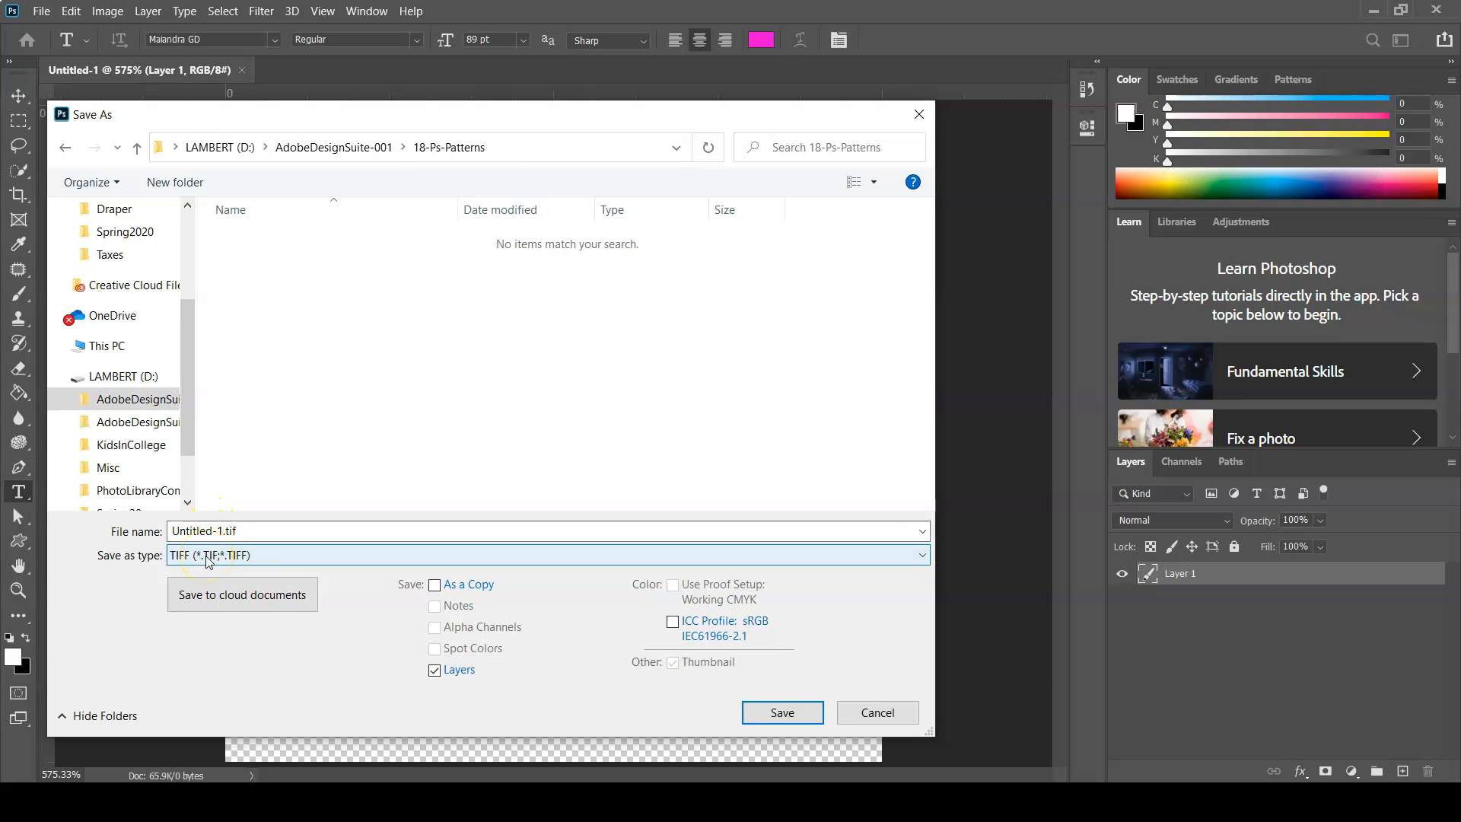
click(207, 556)
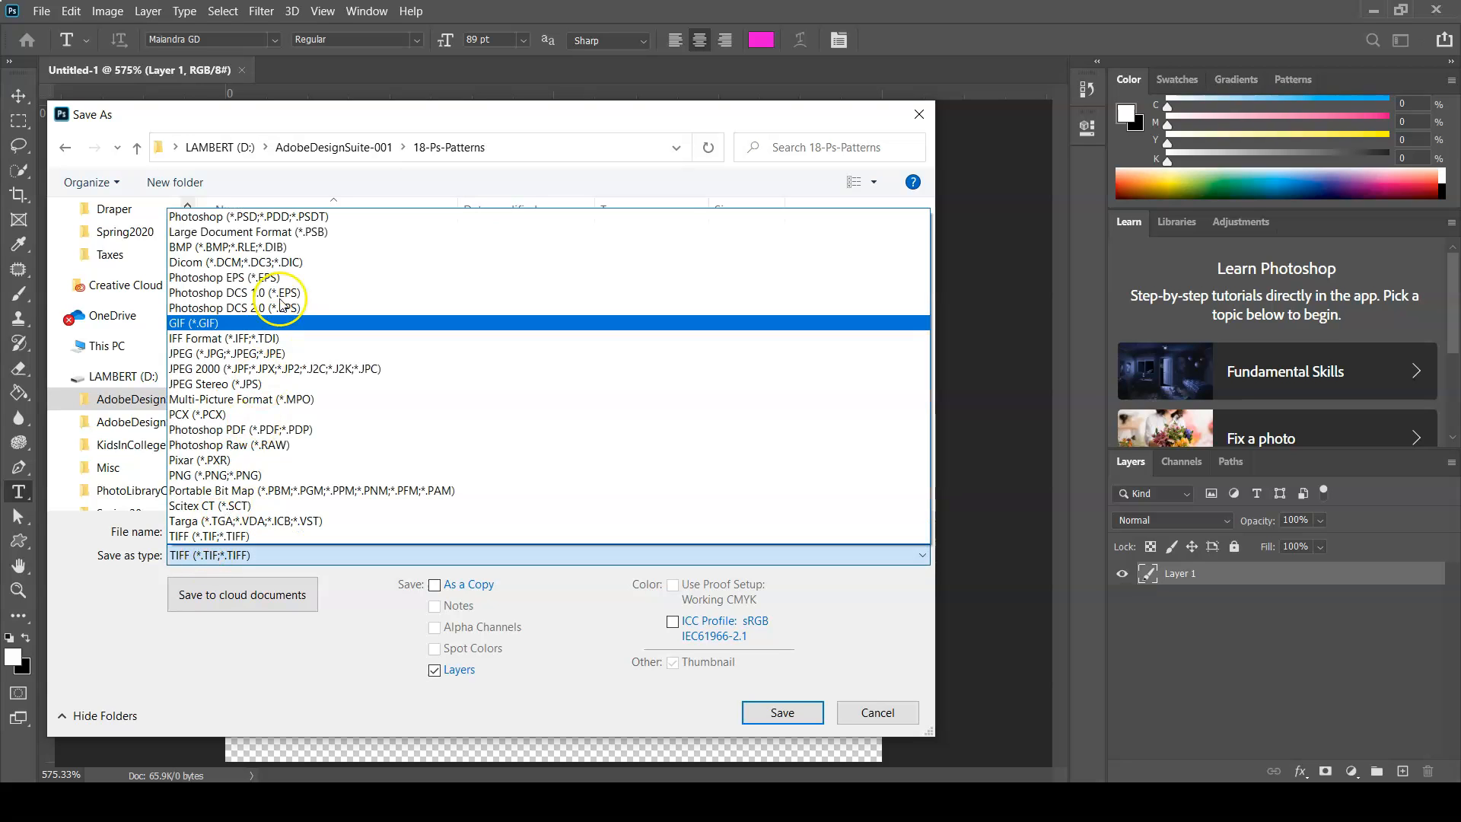
click(302, 217)
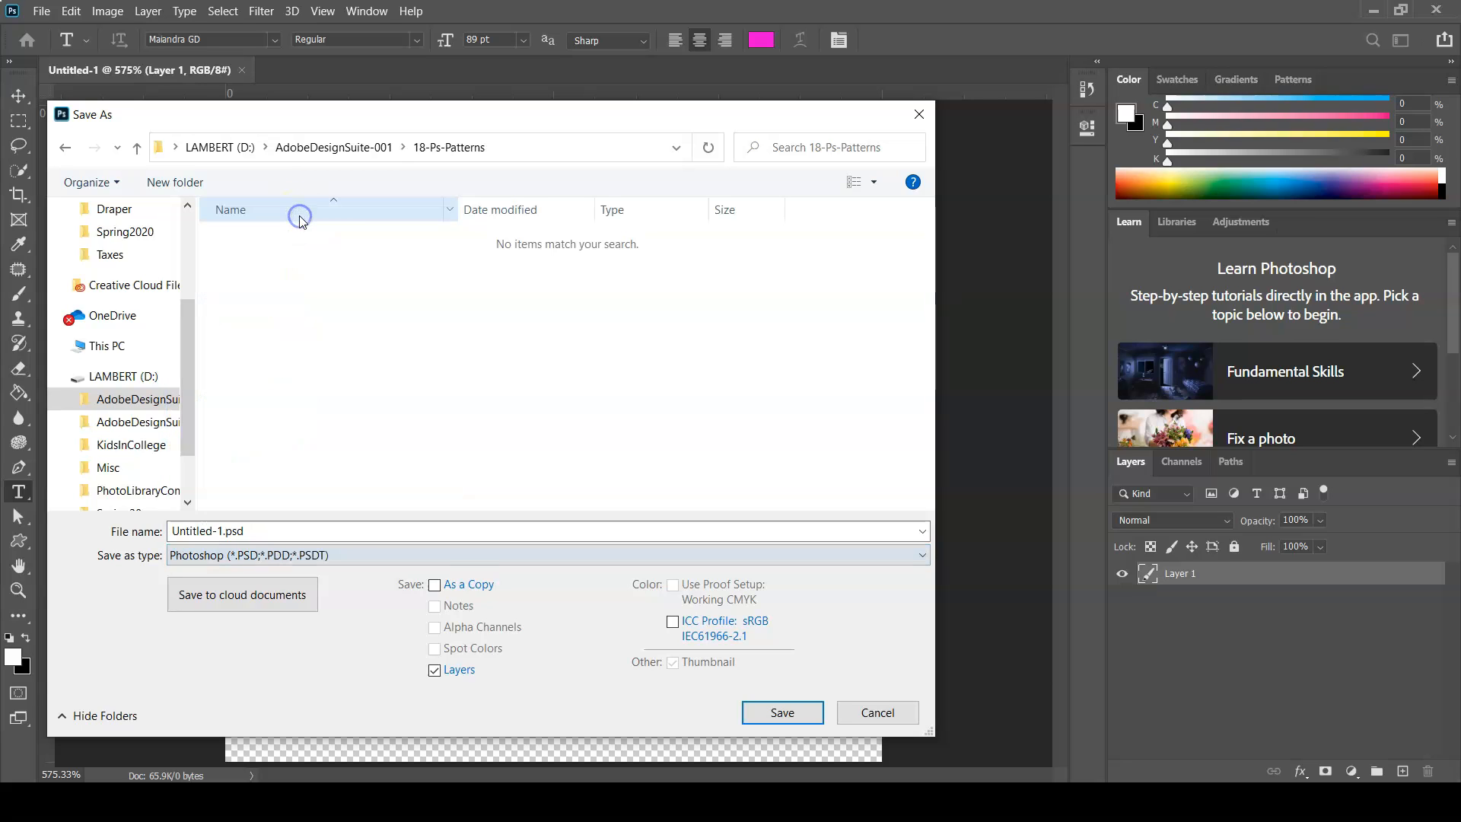
click(221, 531)
drag(222, 530, 145, 525)
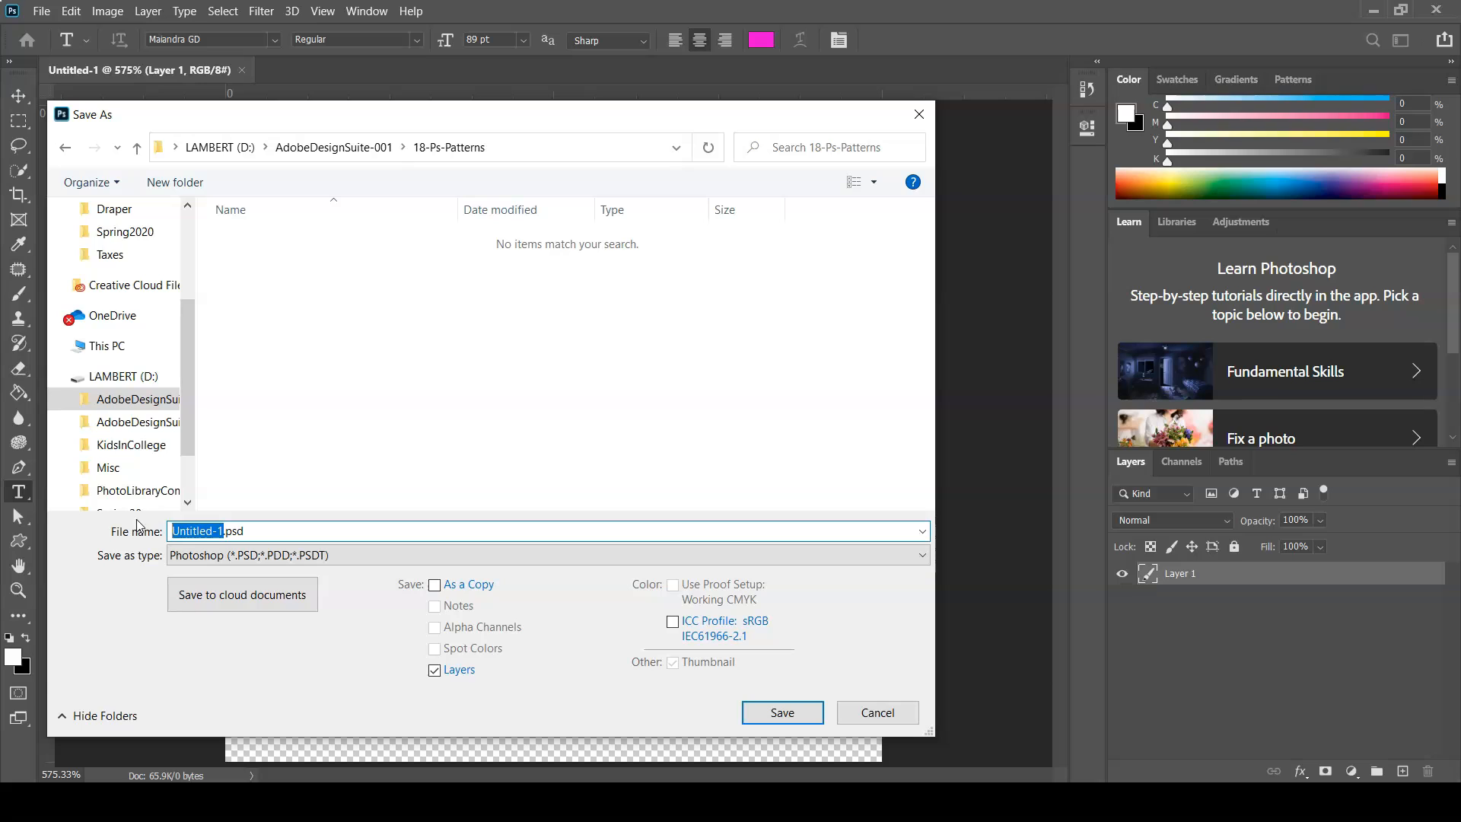
text(YourL)
text(ast)
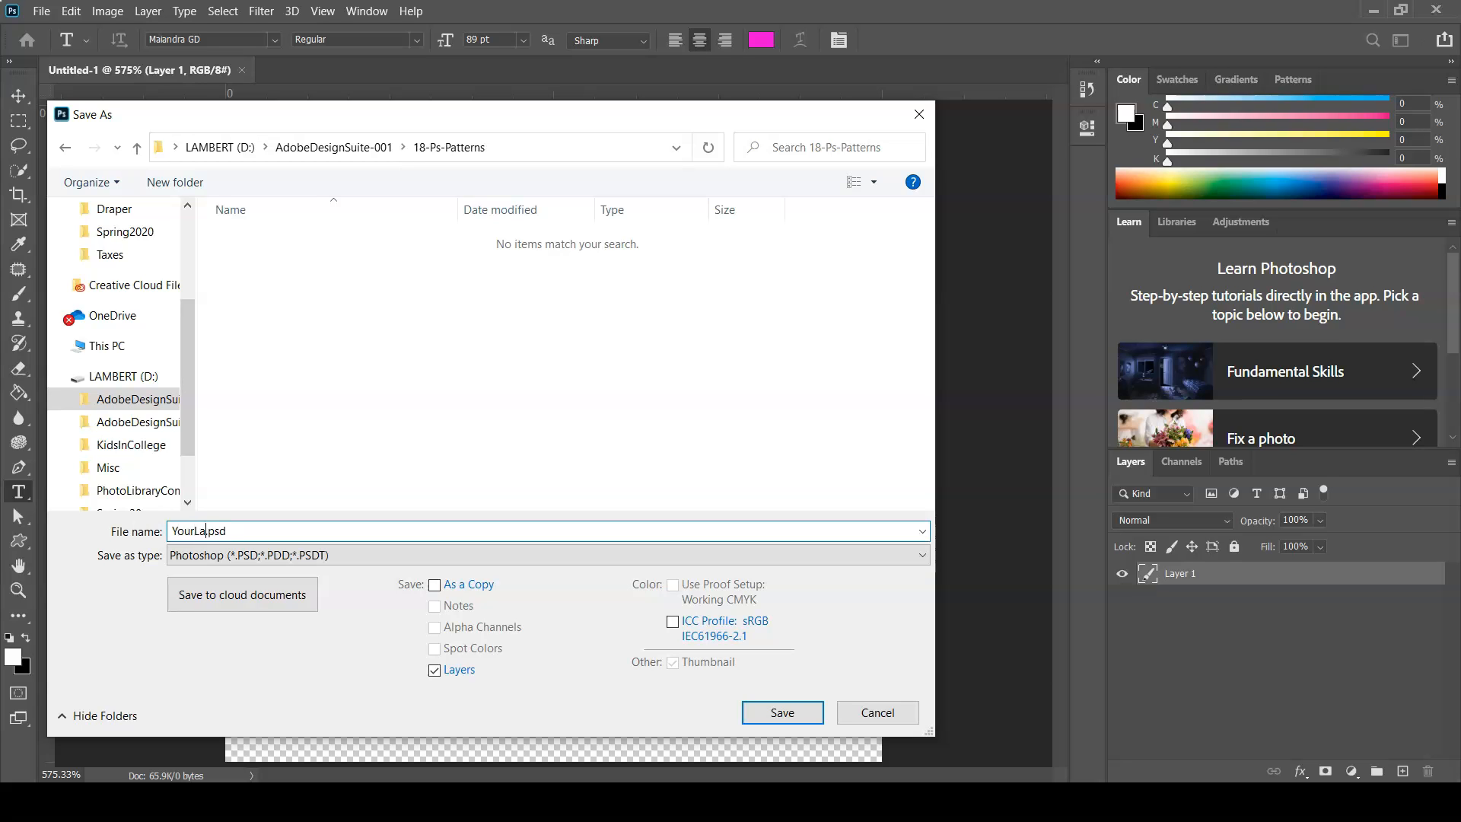
text(Name-)
text(ns1)
click(791, 714)
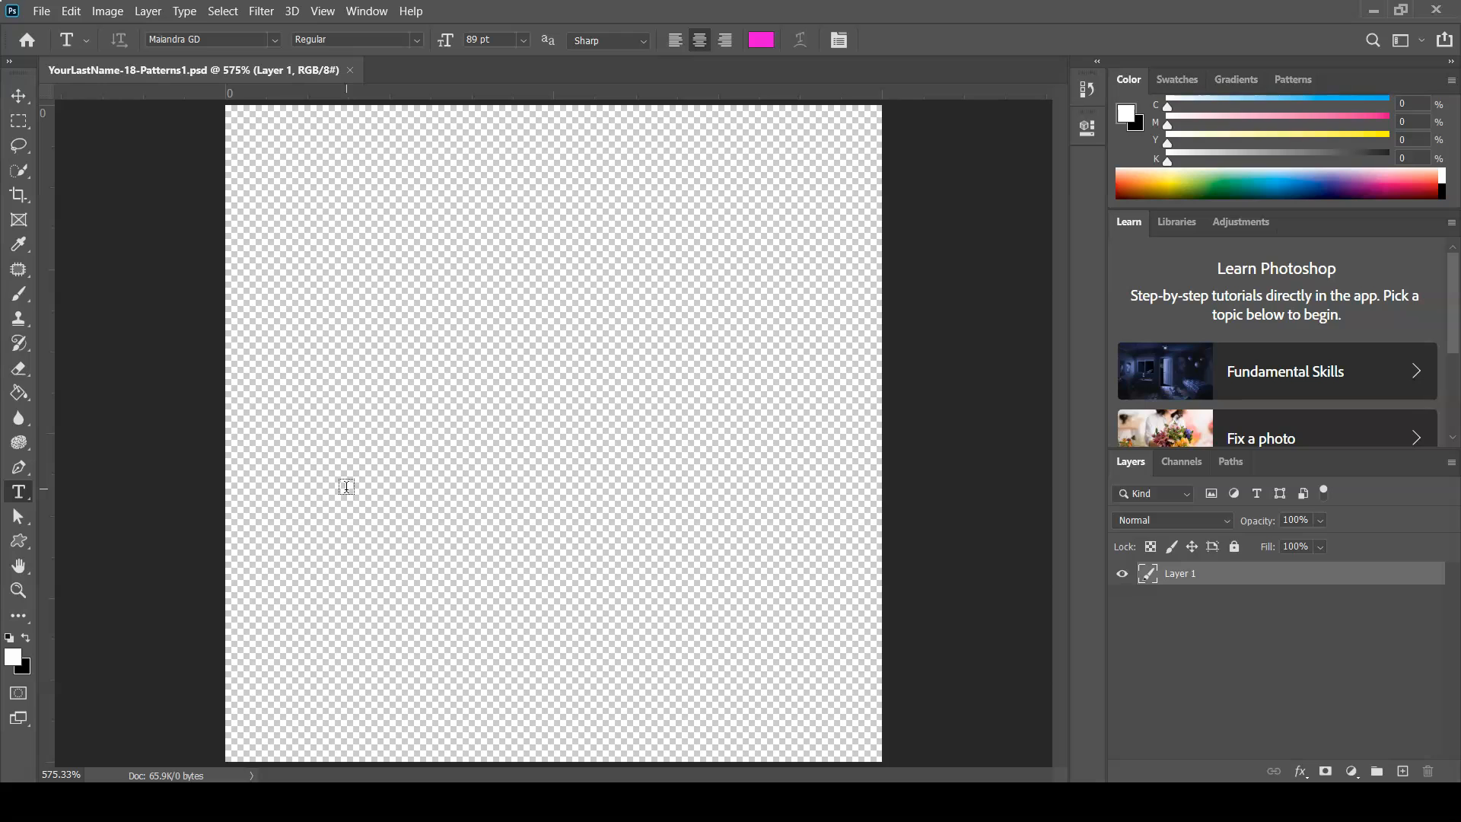
Draw a white heart with the Custom Shape tool, about 0.3 by 0.26 in, in the middle of the canvas
key(u)
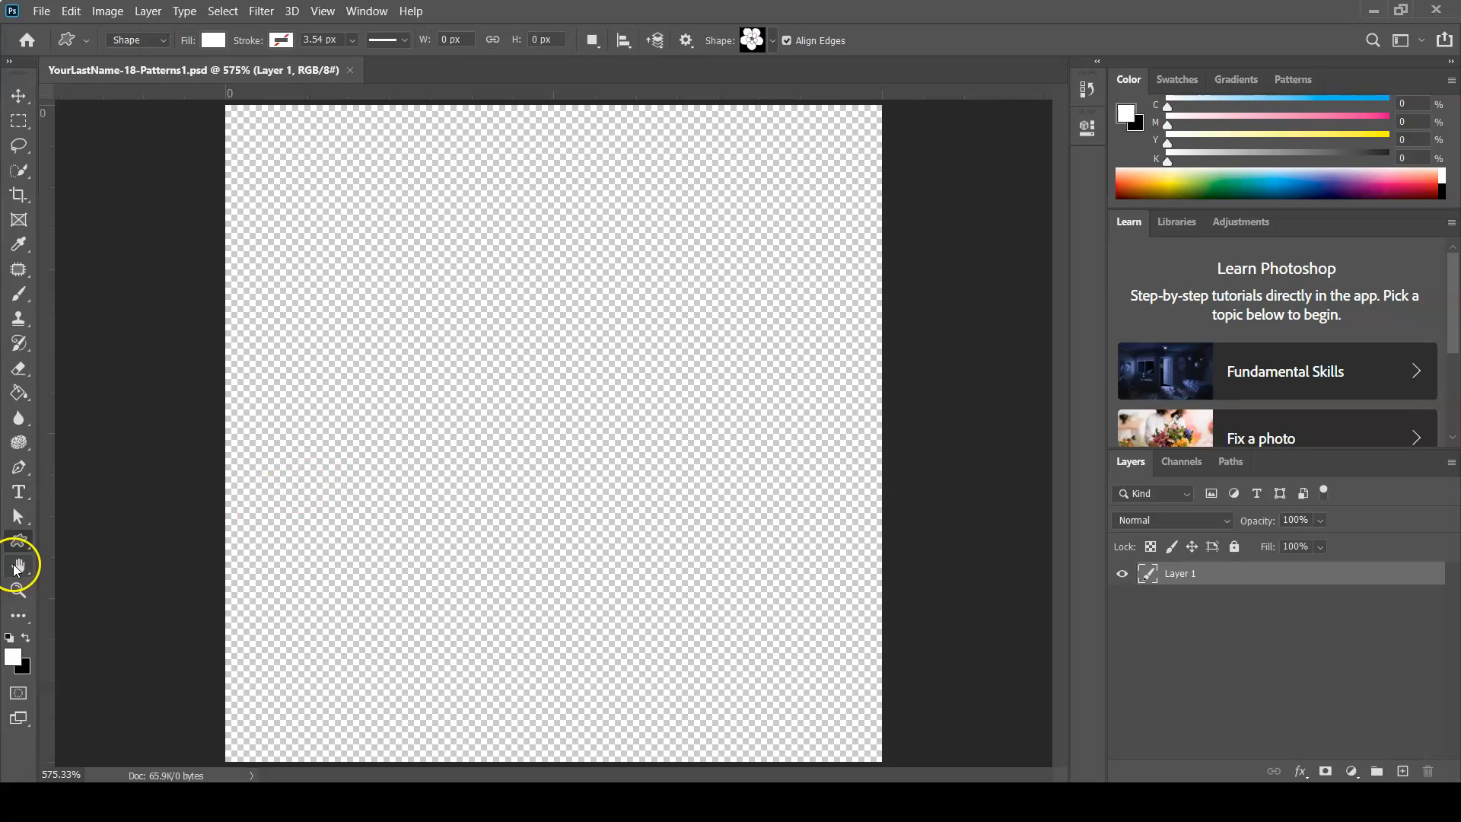
right_click(19, 549)
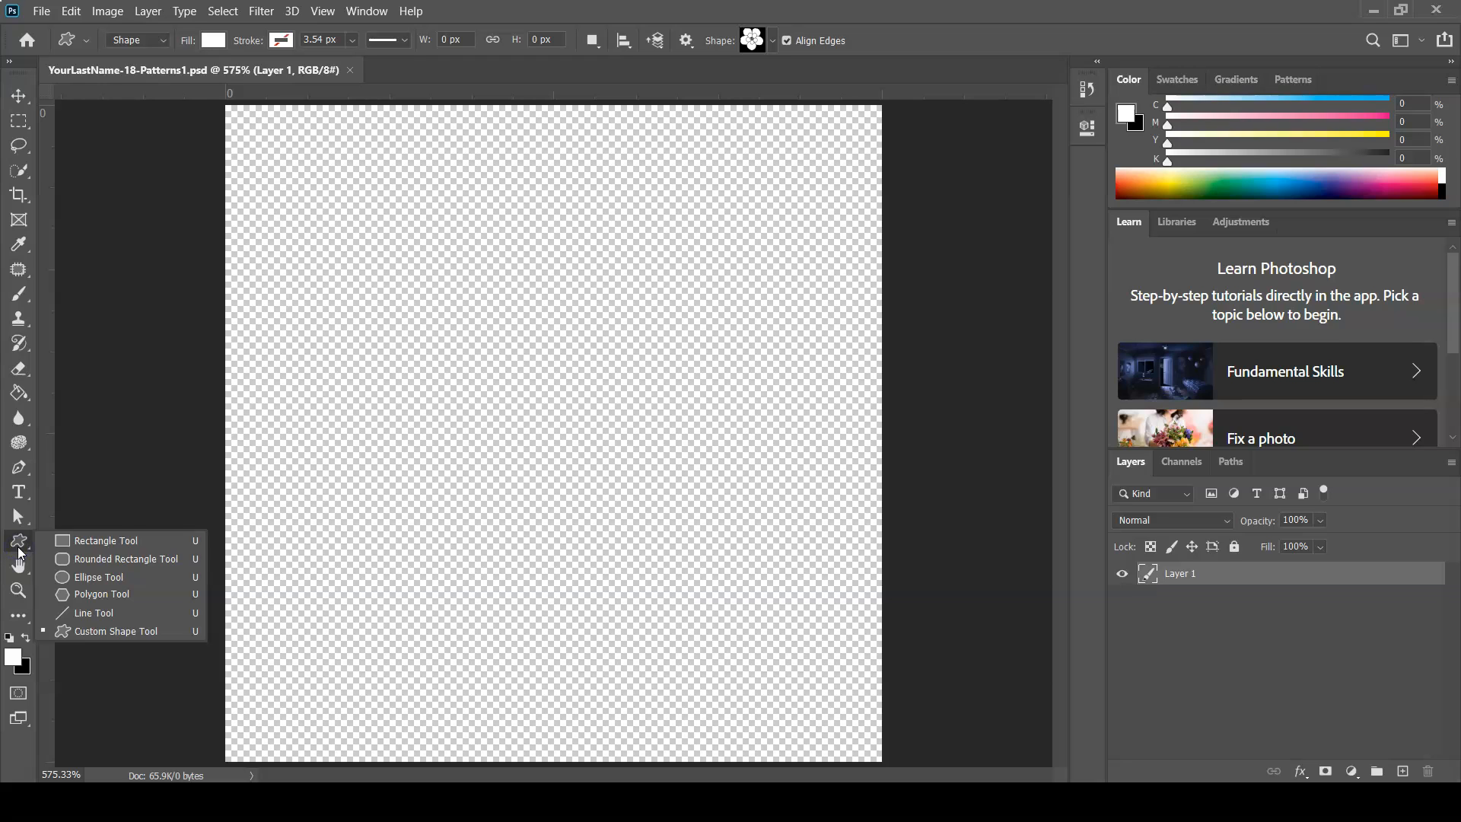
click(147, 637)
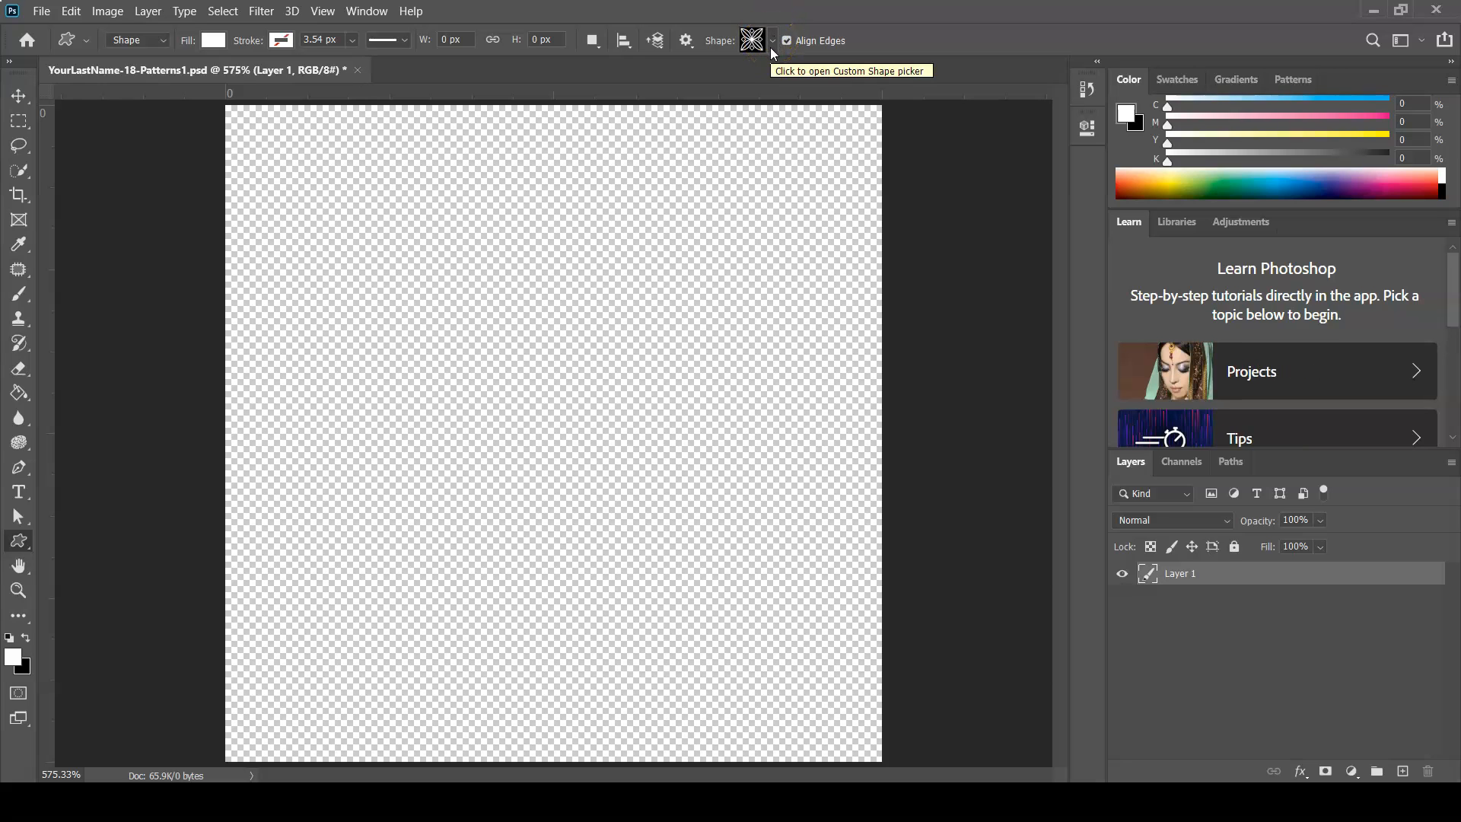
click(771, 47)
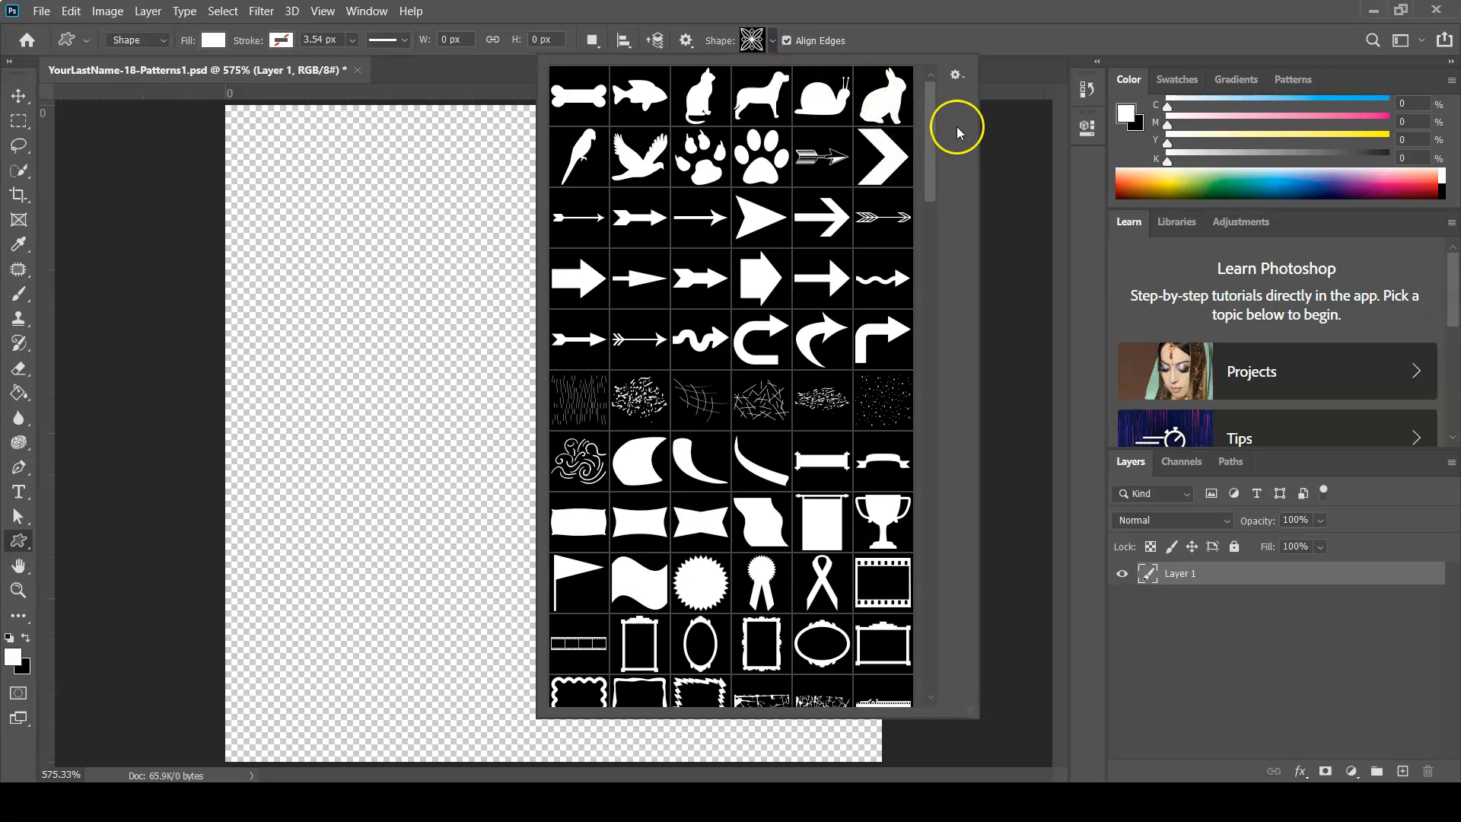
drag(928, 135, 905, 432)
click(700, 411)
click(410, 59)
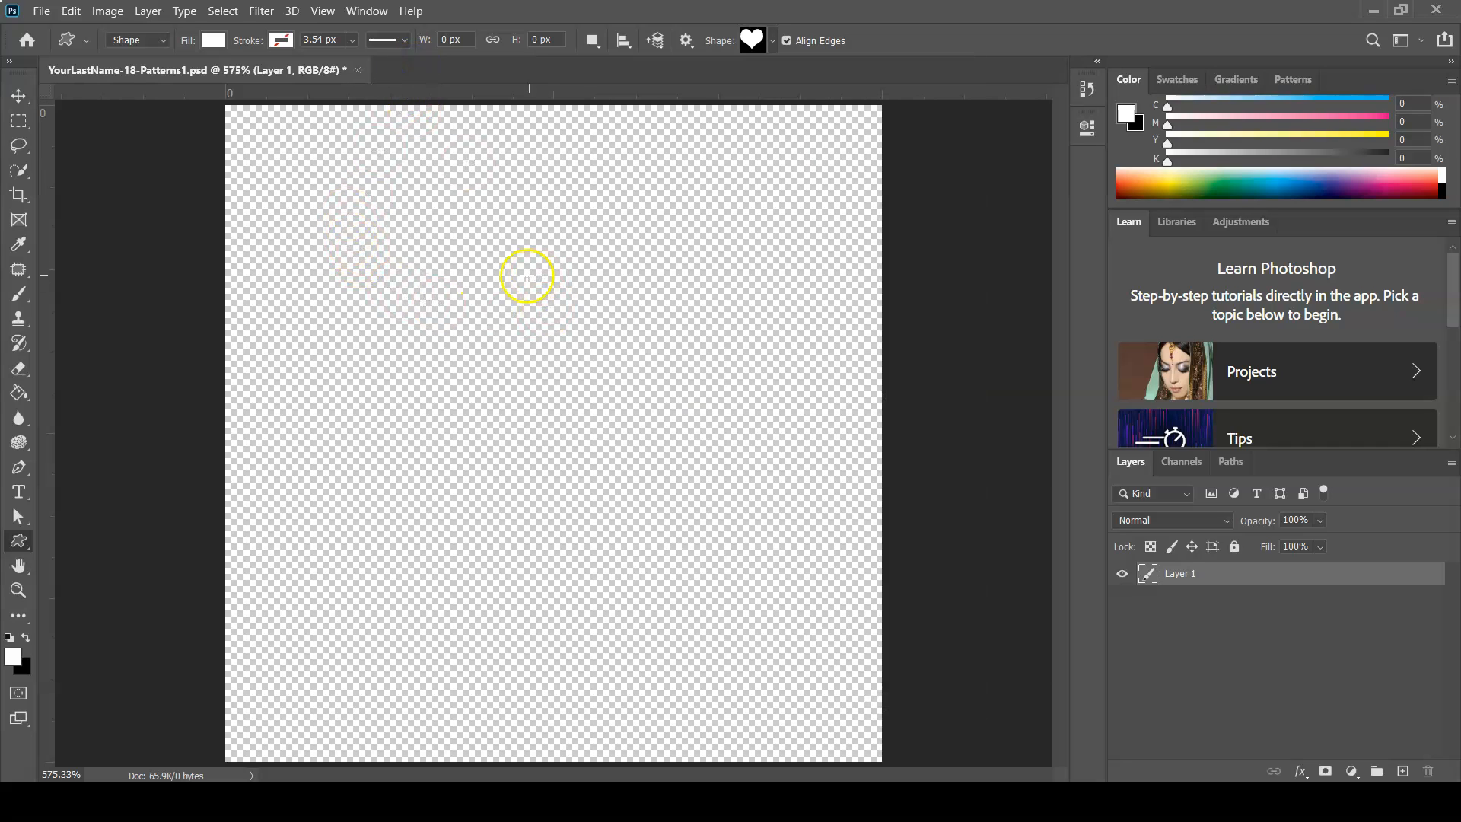
drag(456, 260, 746, 769)
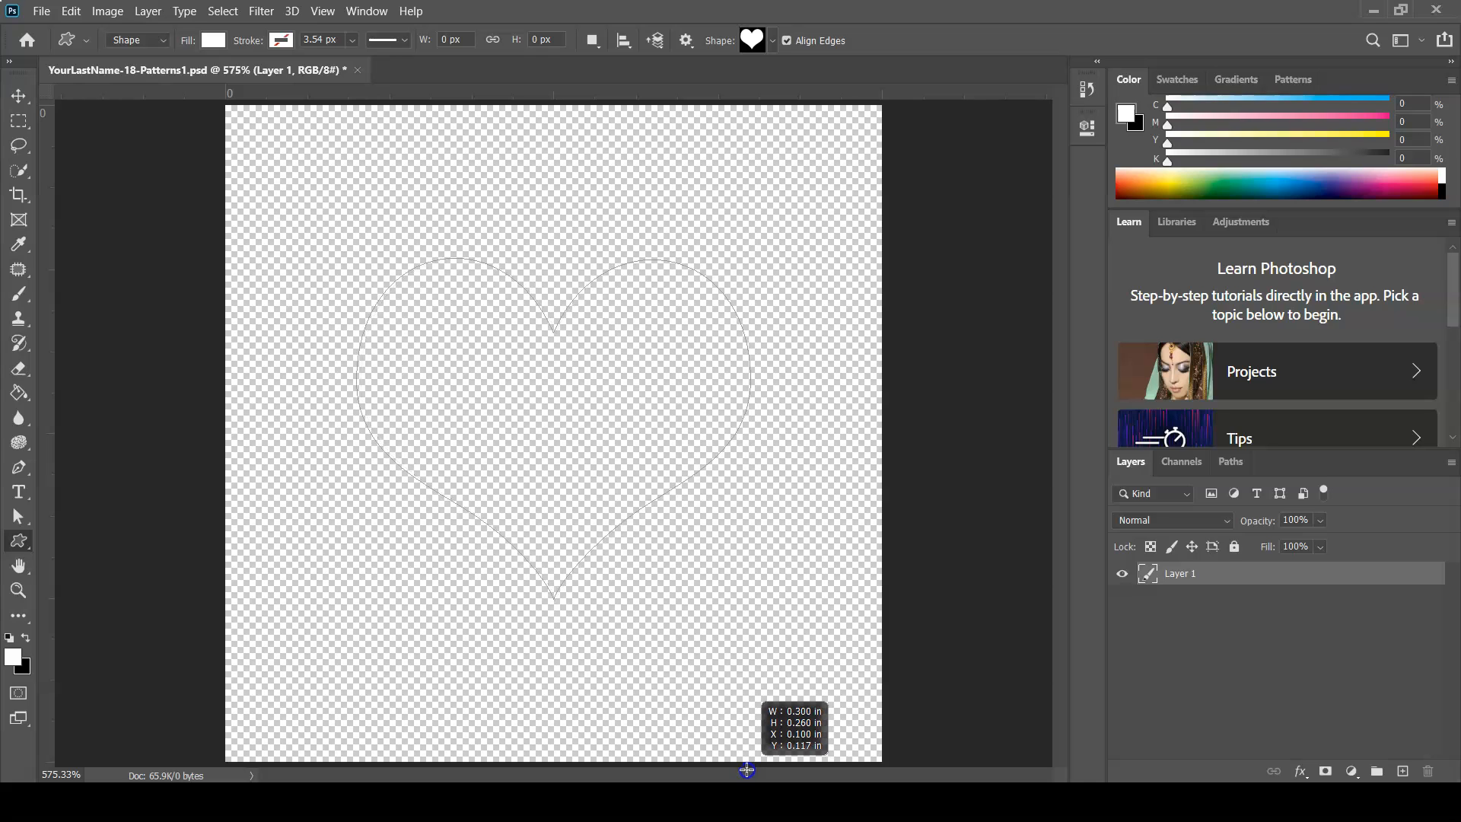
drag(747, 769, 746, 770)
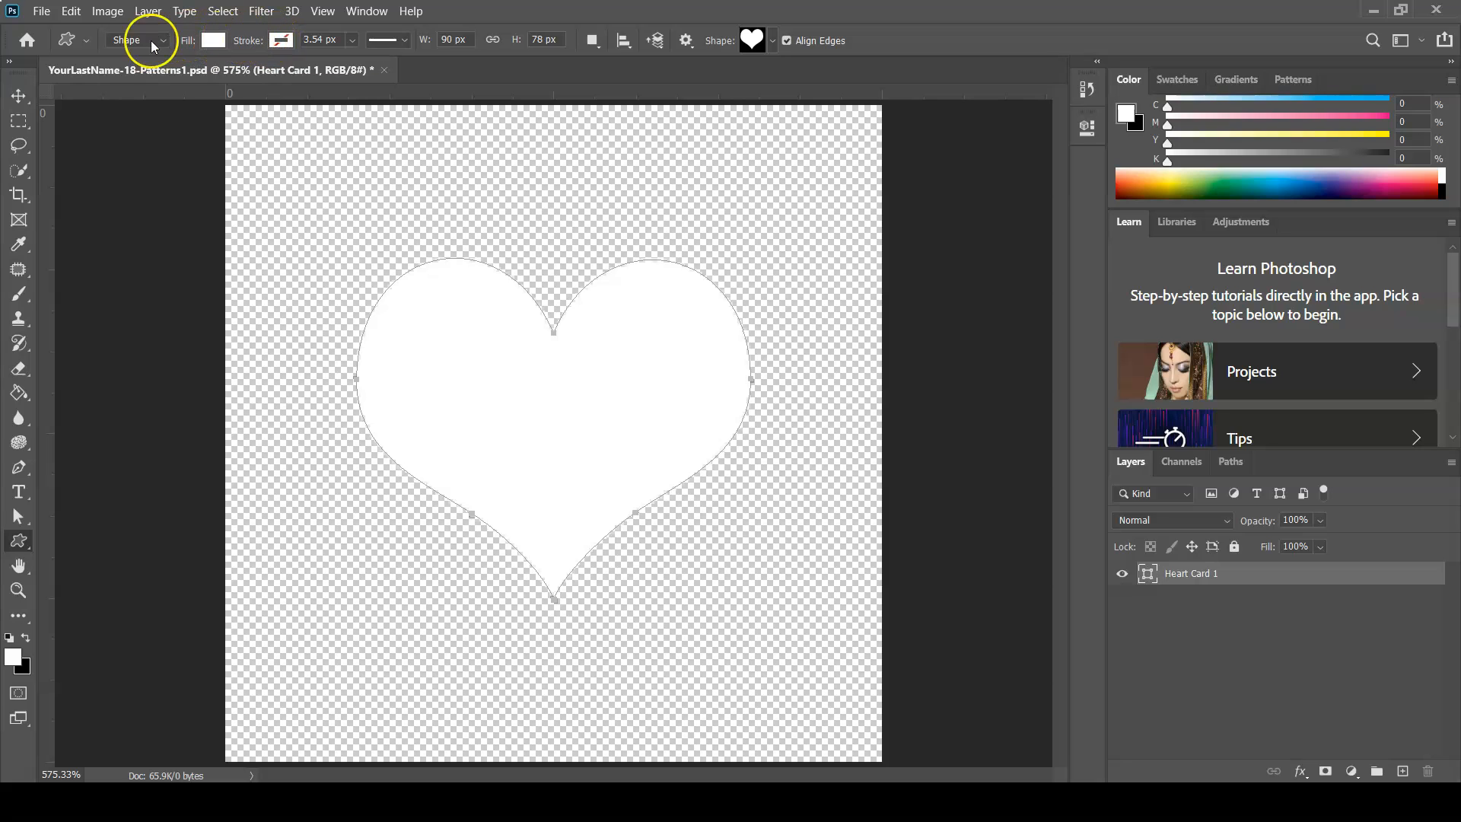
Change the heart shape's fill color from white to dark purple
click(16, 97)
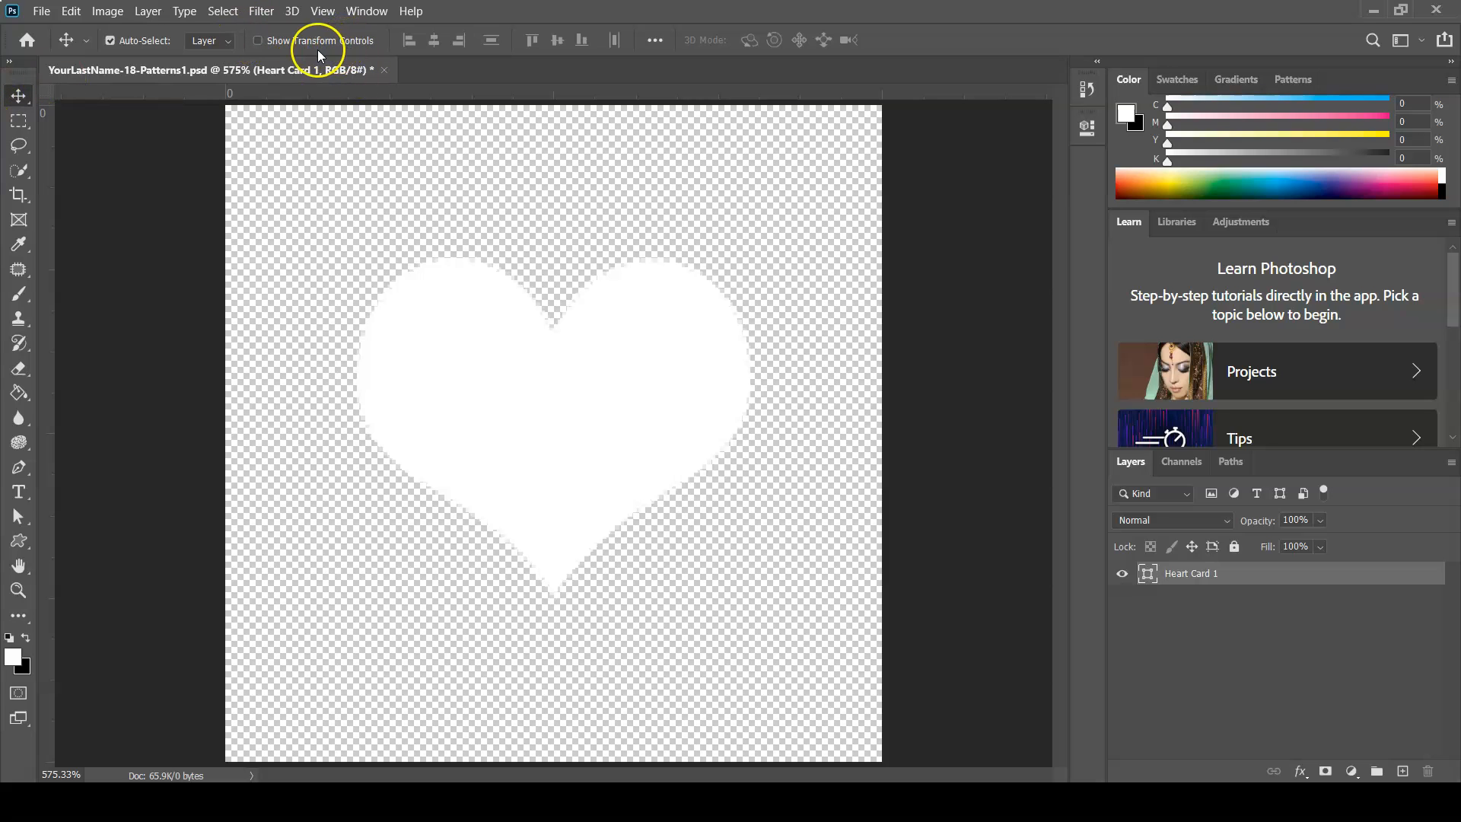
click(21, 541)
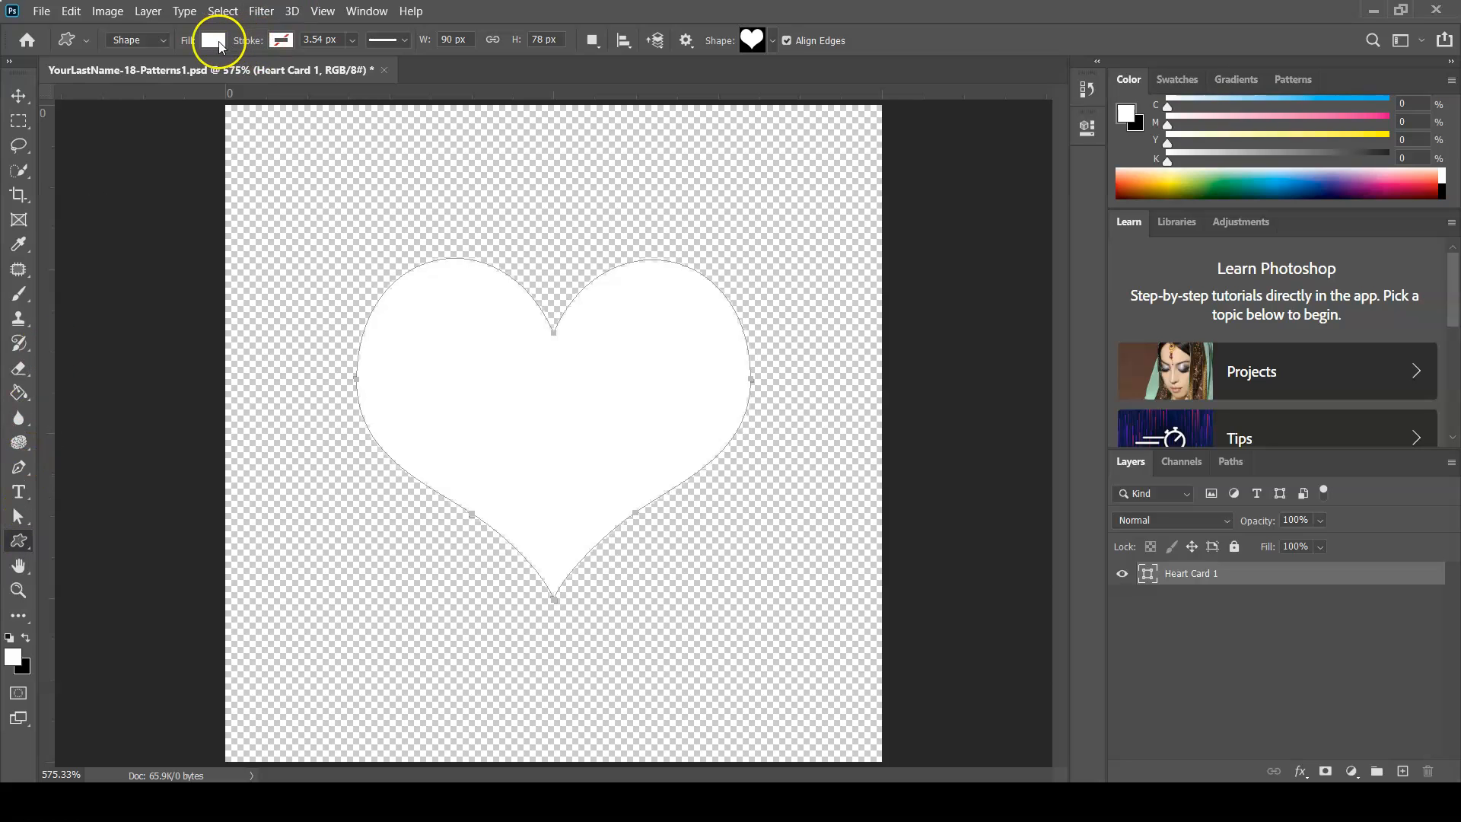
click(215, 41)
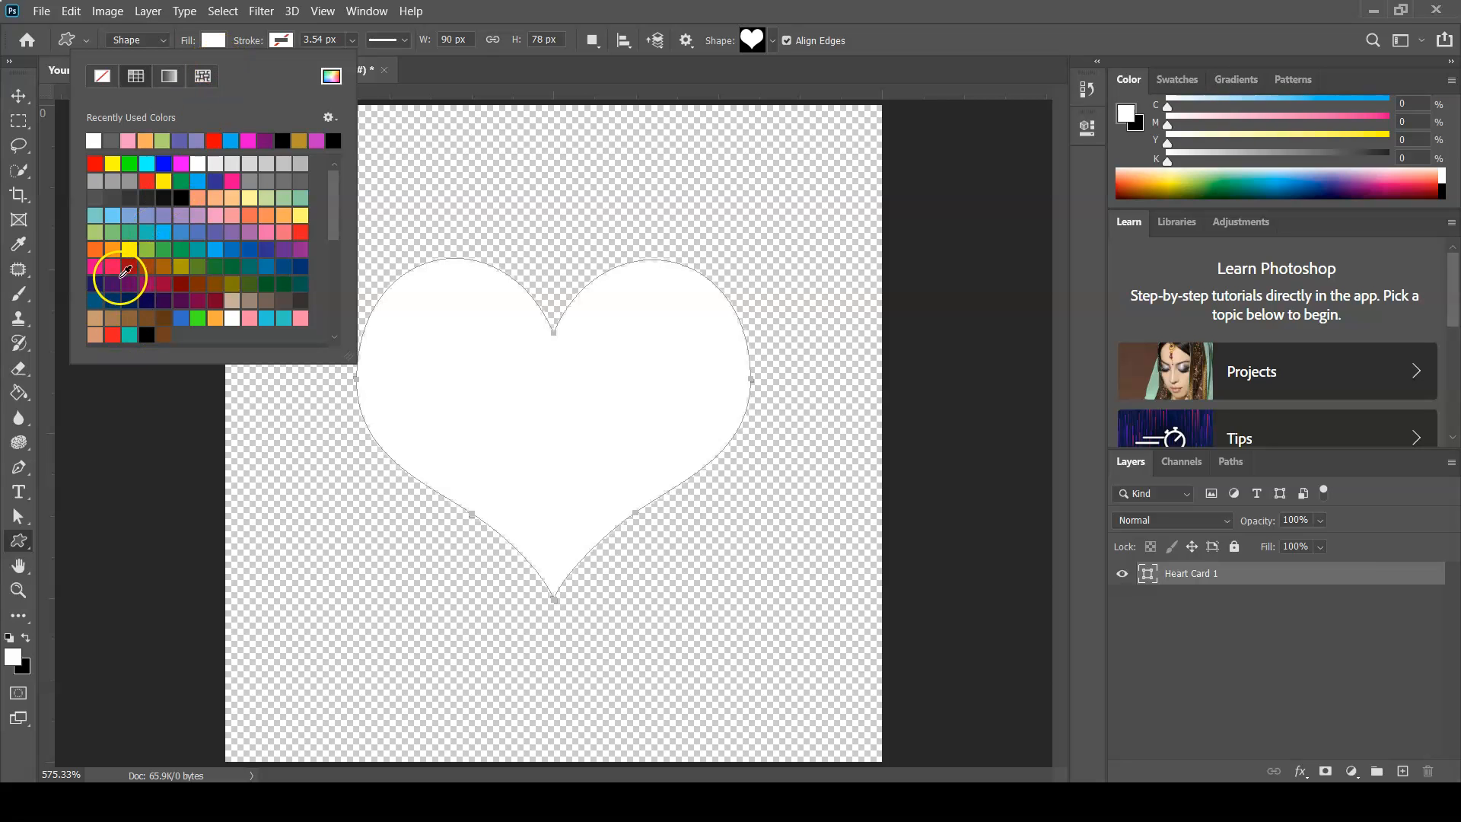
click(131, 283)
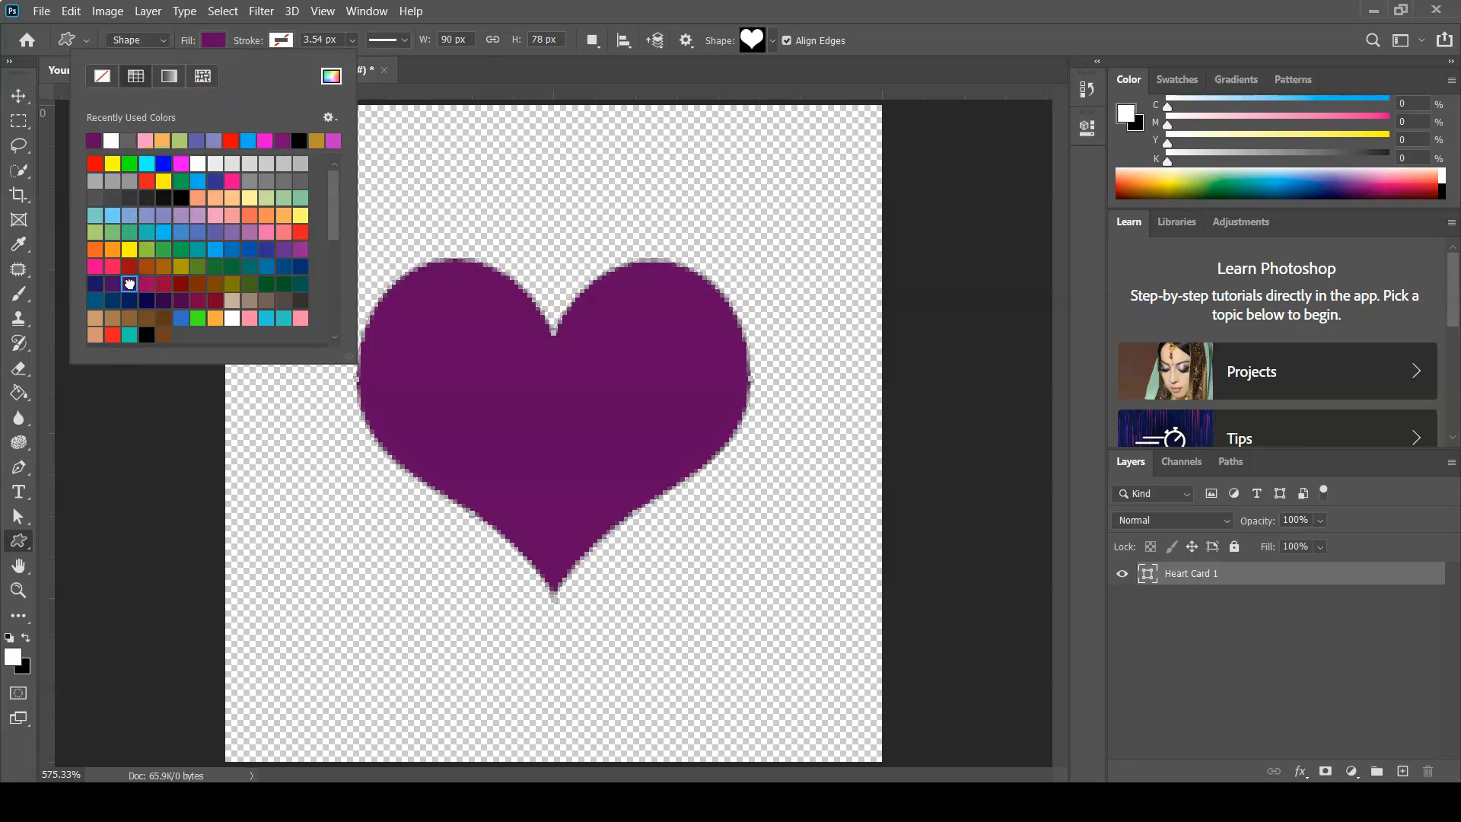
click(538, 11)
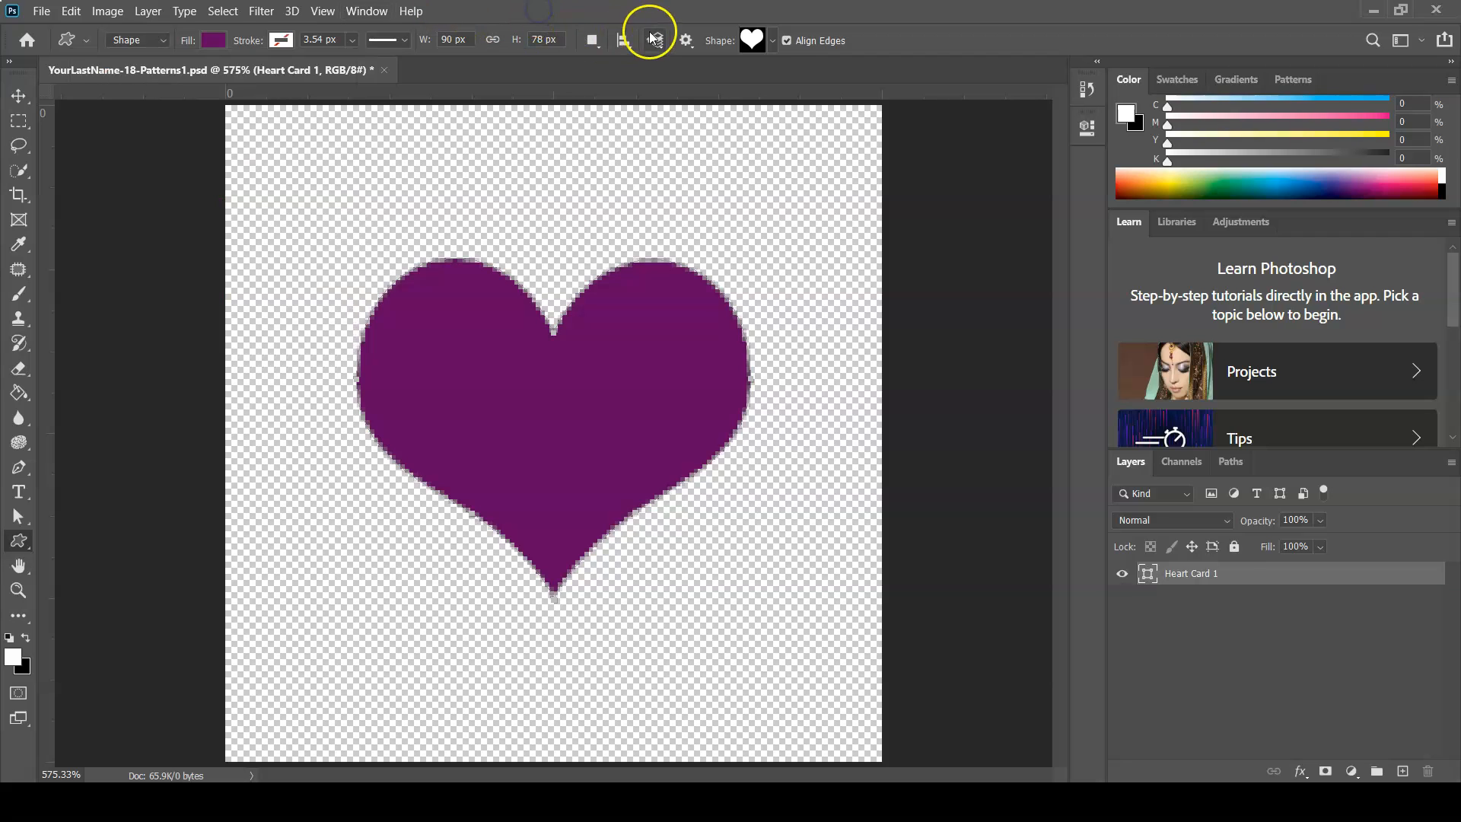
Draw a Leaf Ornament 2 custom shape about 65 by 30 px over the heart's upper-right lobe
click(774, 42)
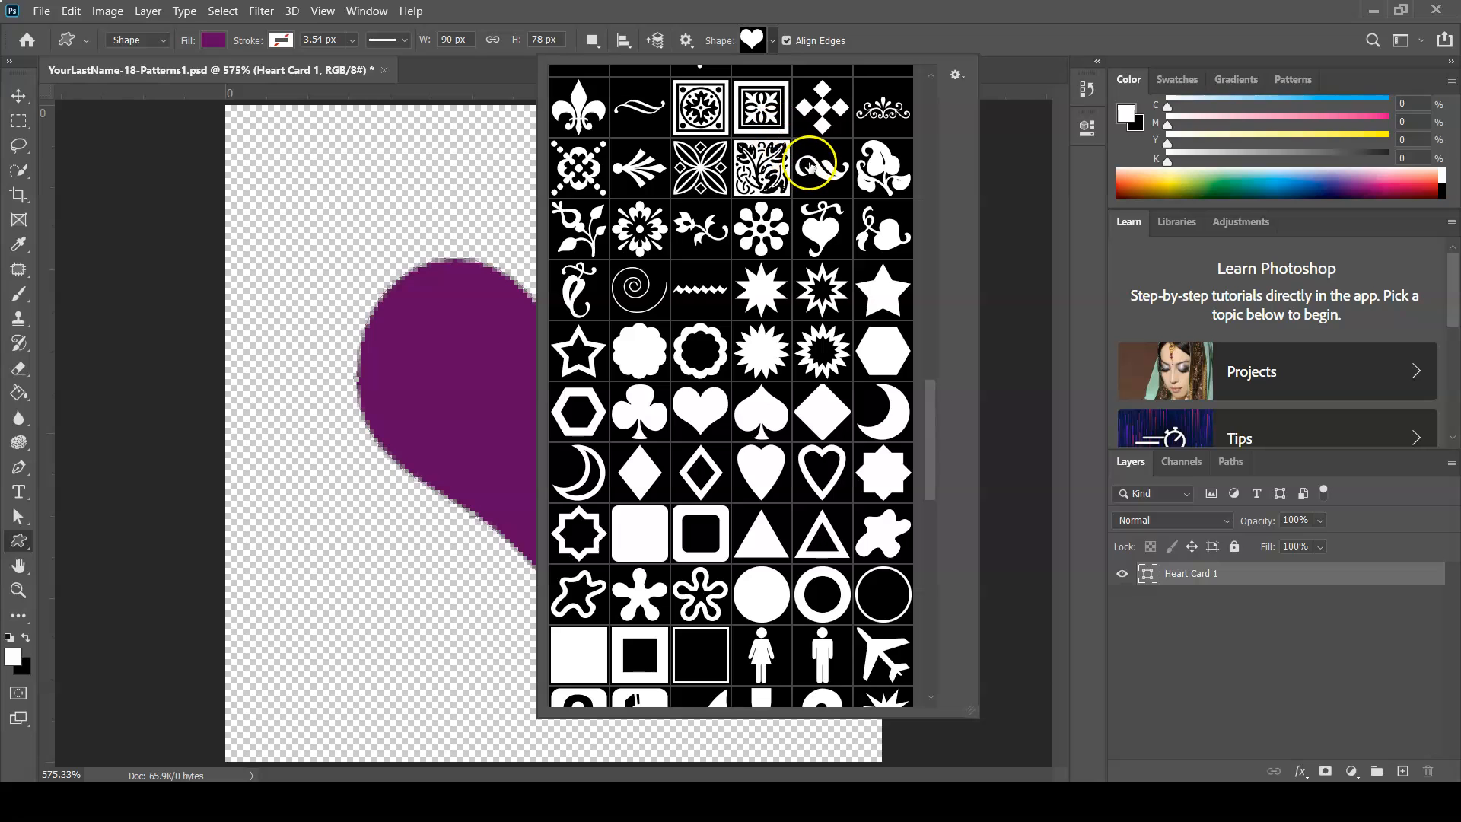
click(814, 163)
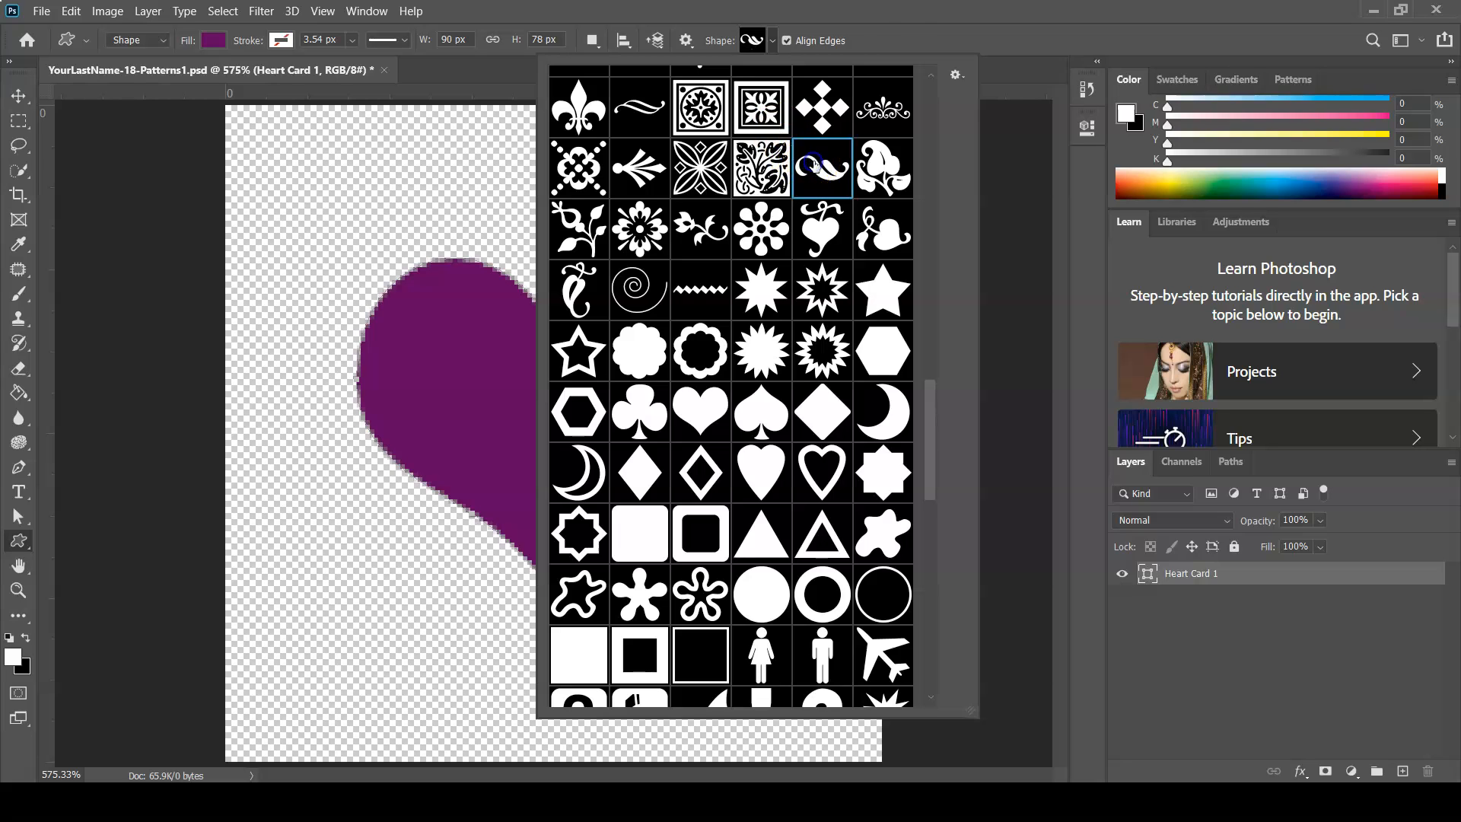
click(905, 36)
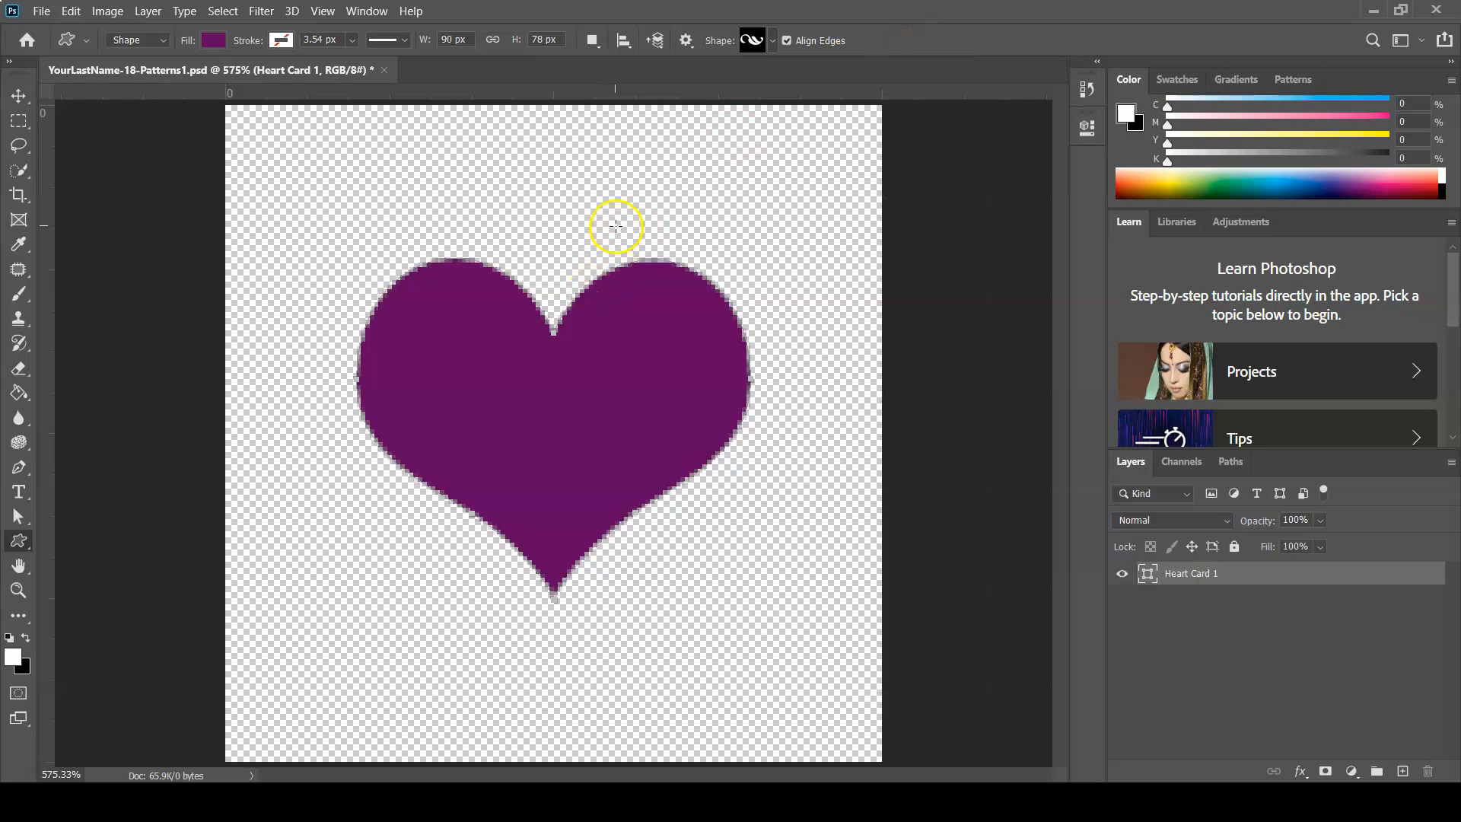
drag(586, 221, 867, 616)
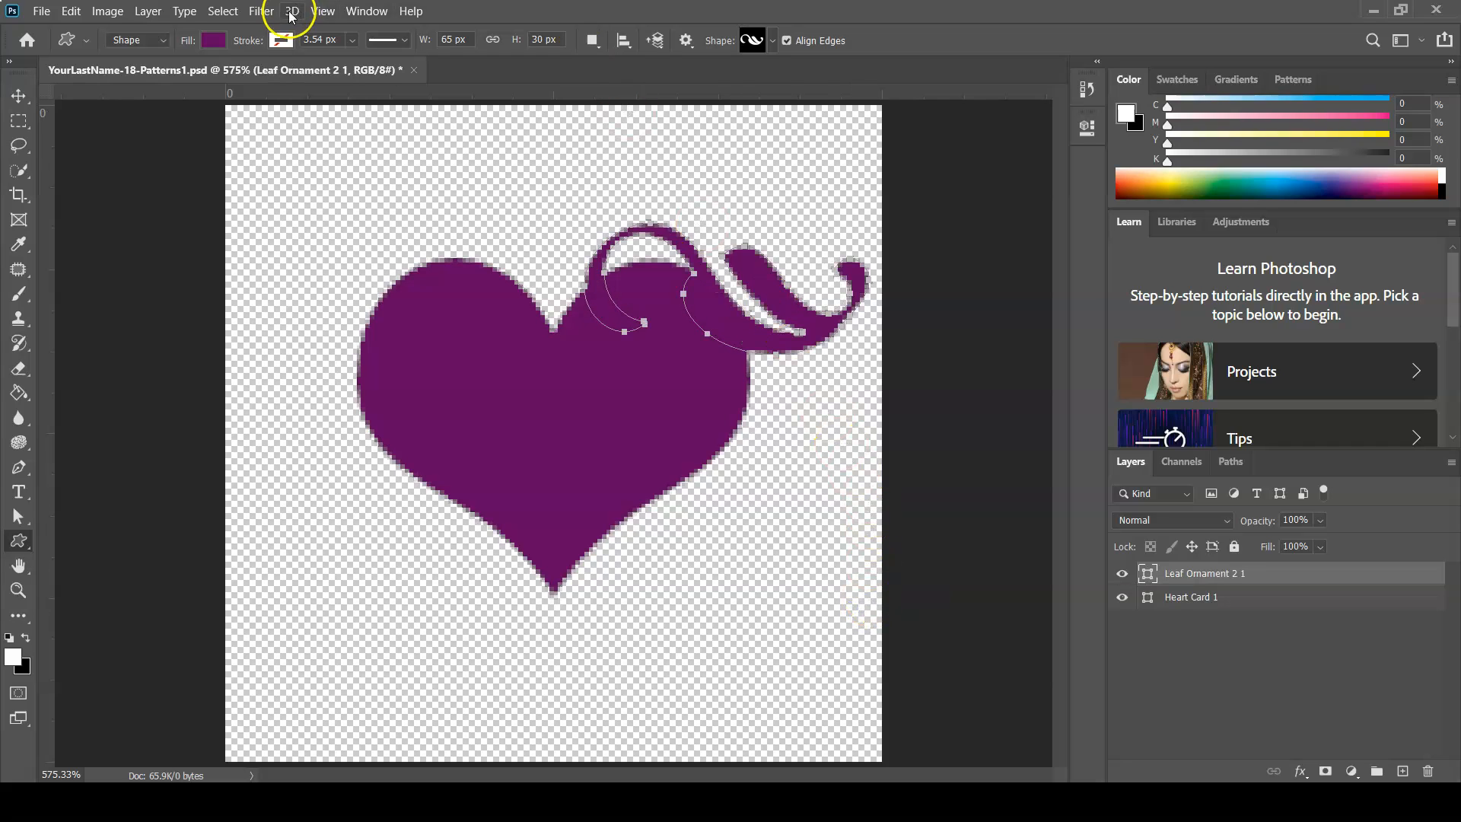
Set the leaf ornament's fill color to green
click(212, 43)
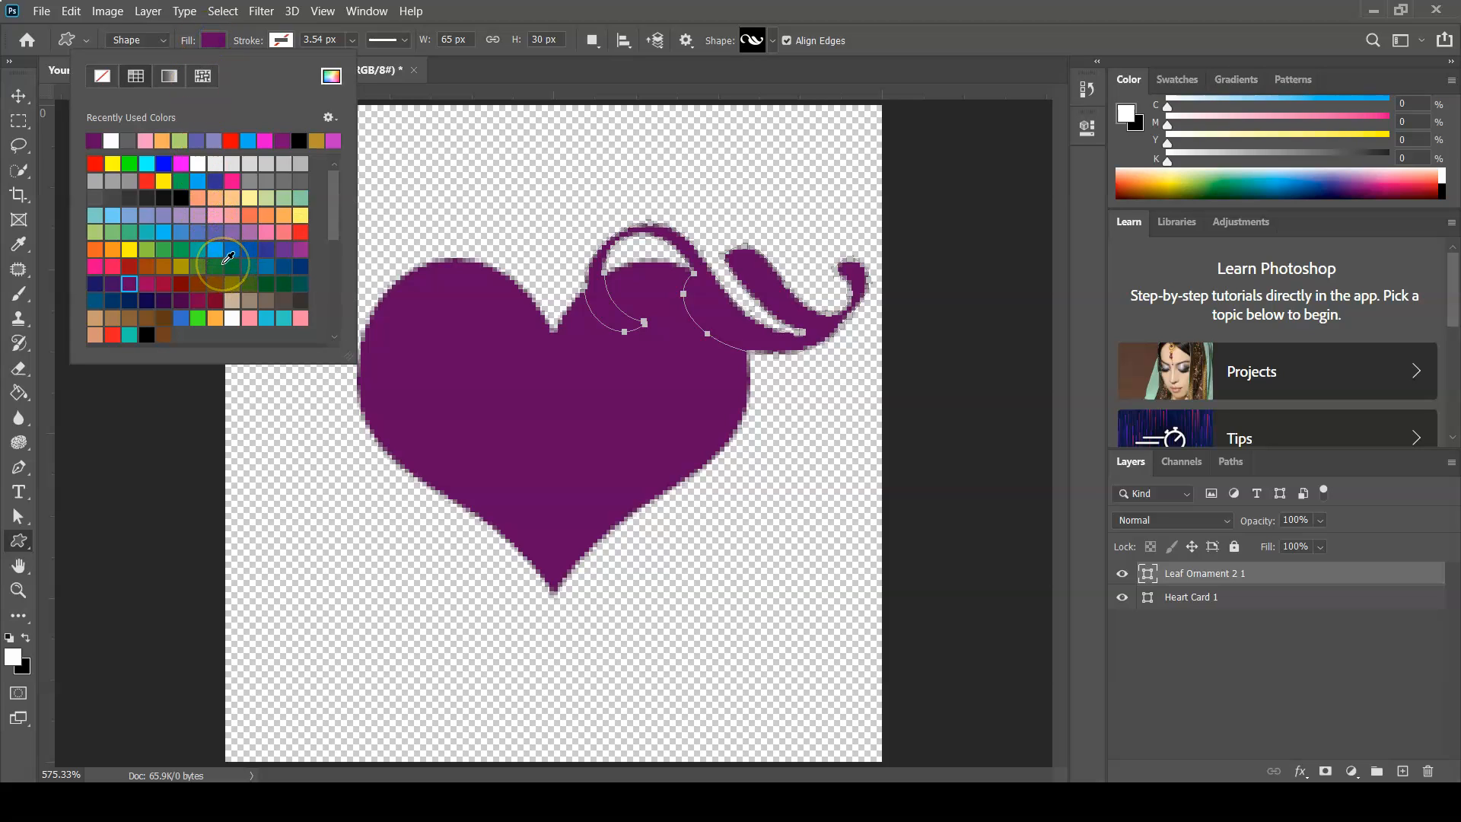
click(132, 232)
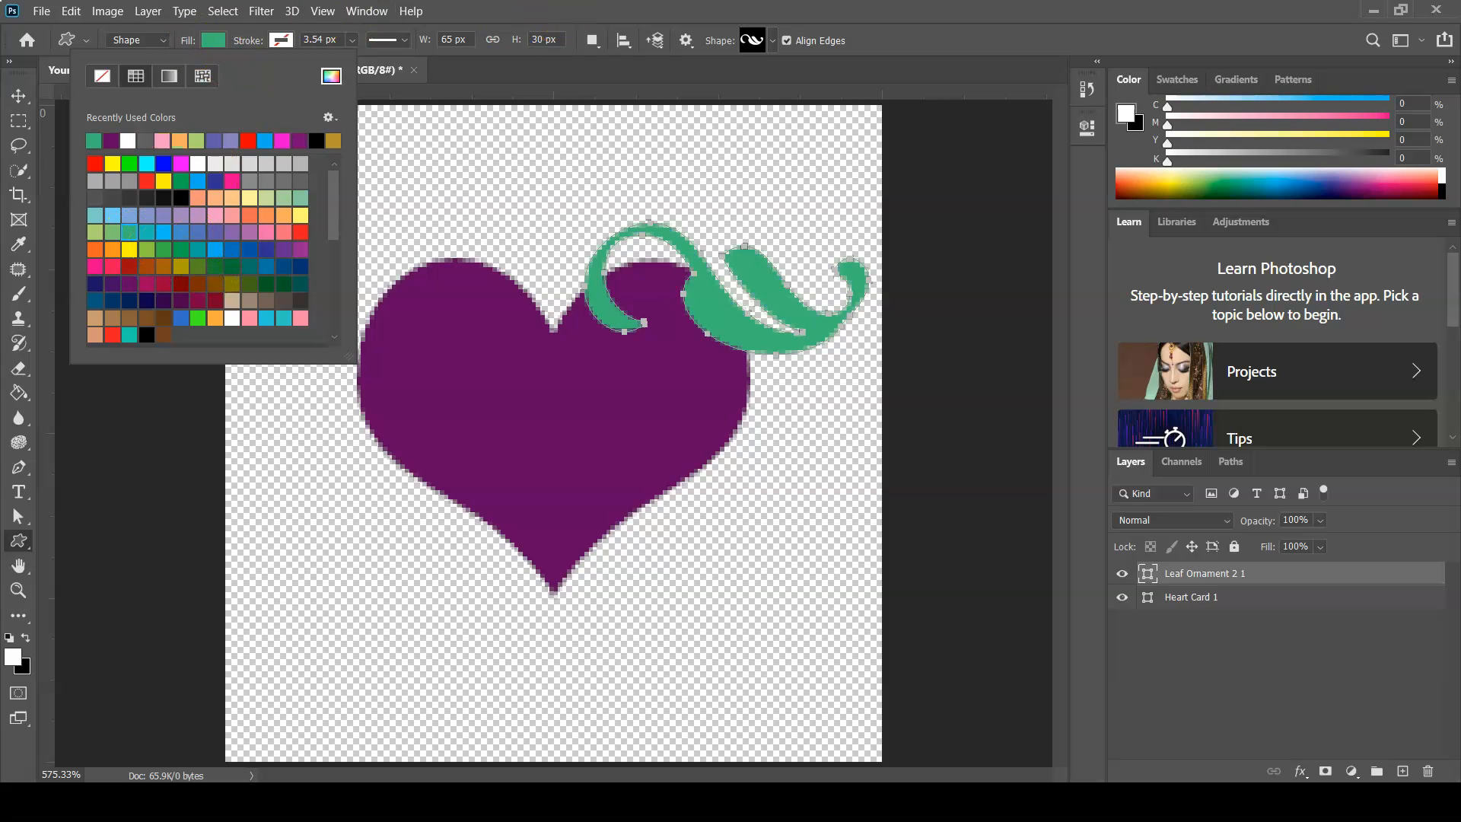
double_click(566, 11)
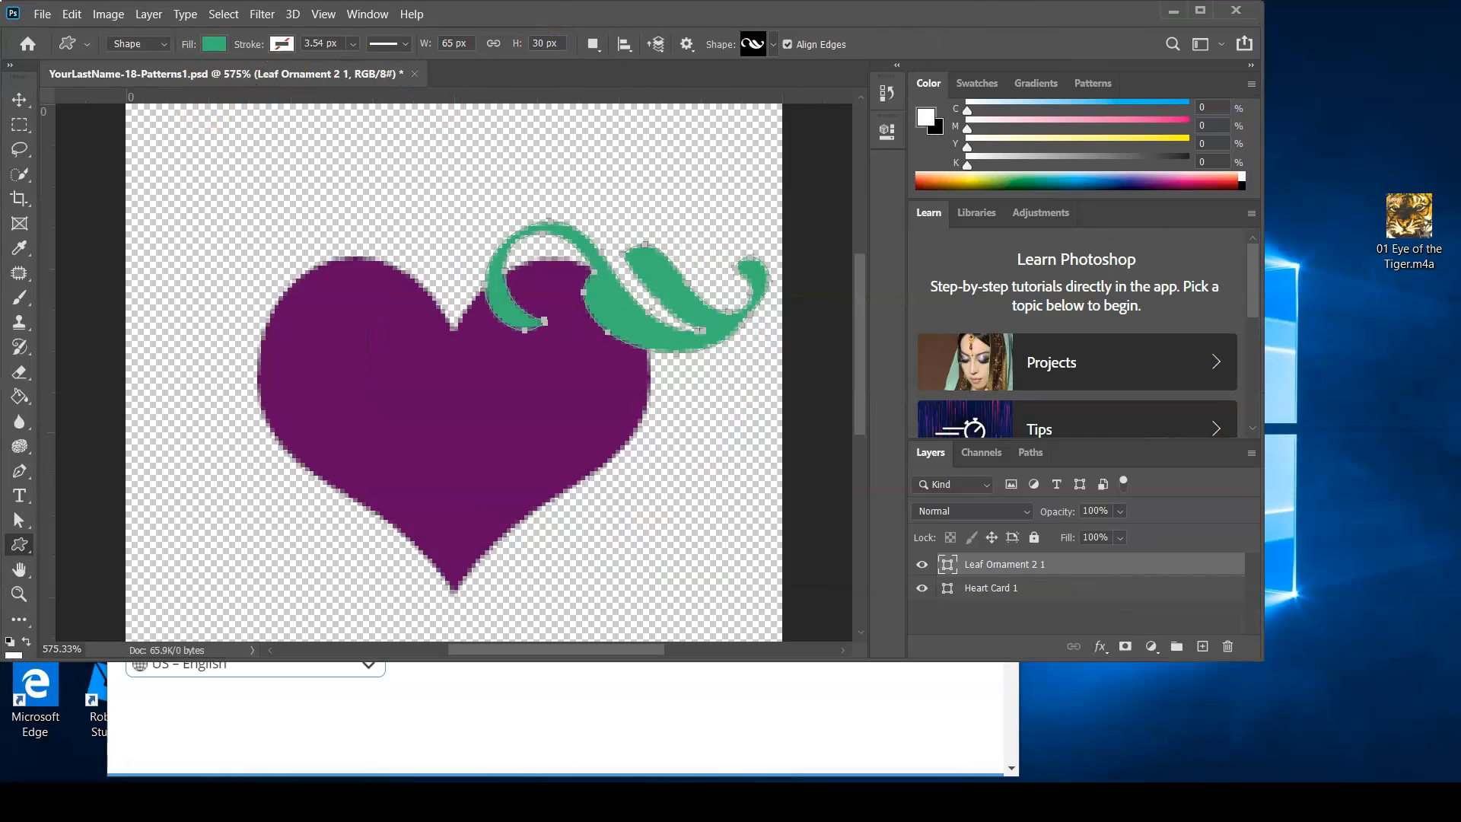
double_click(990, 22)
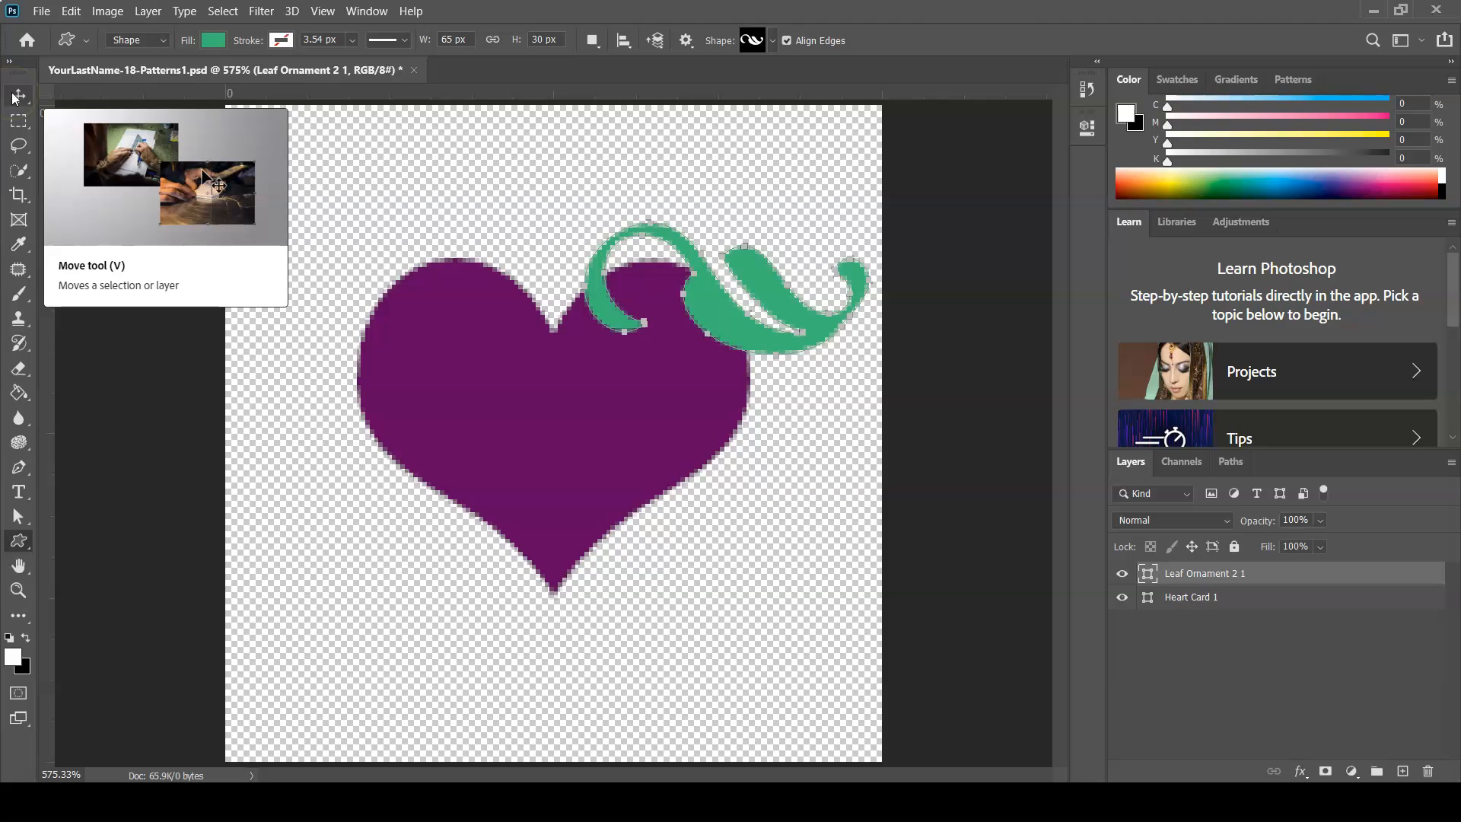
Rotate the leaf ornament about 56° clockwise with Free Transform and reposition it over the heart's right edge
click(16, 97)
click(771, 302)
click(875, 146)
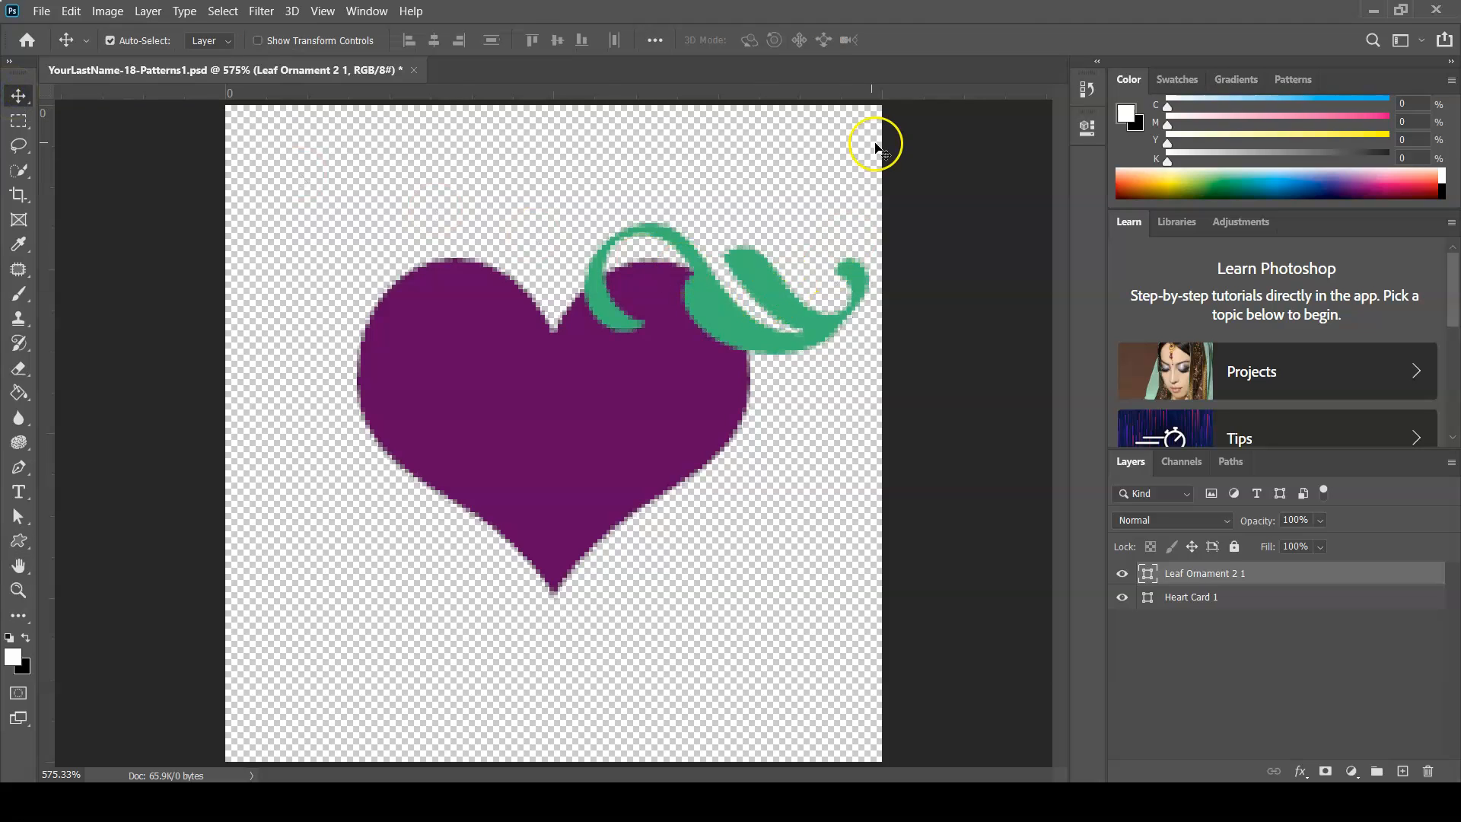
key(ctrl)
key(ctrl+t)
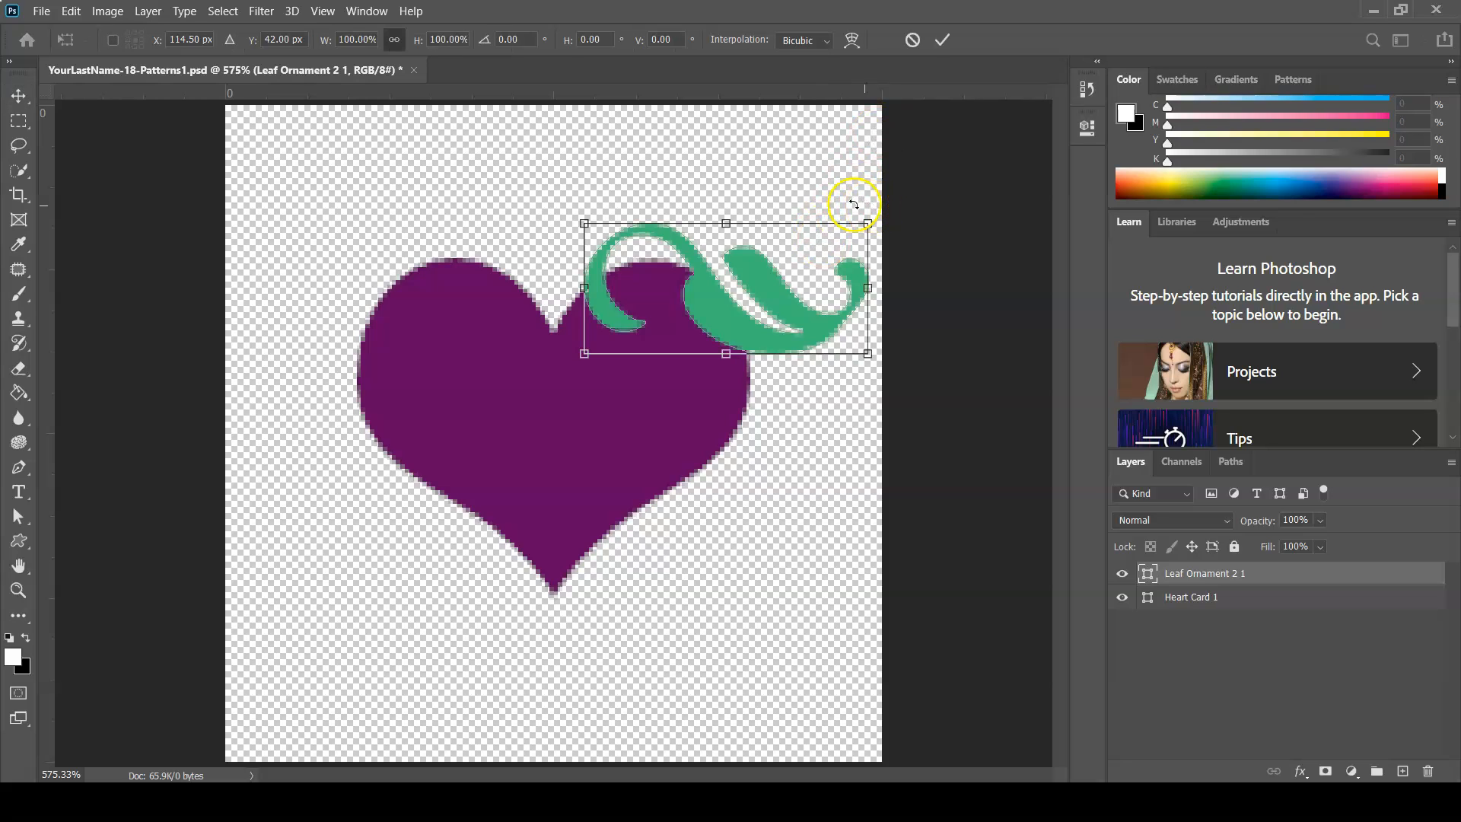
drag(561, 207, 712, 177)
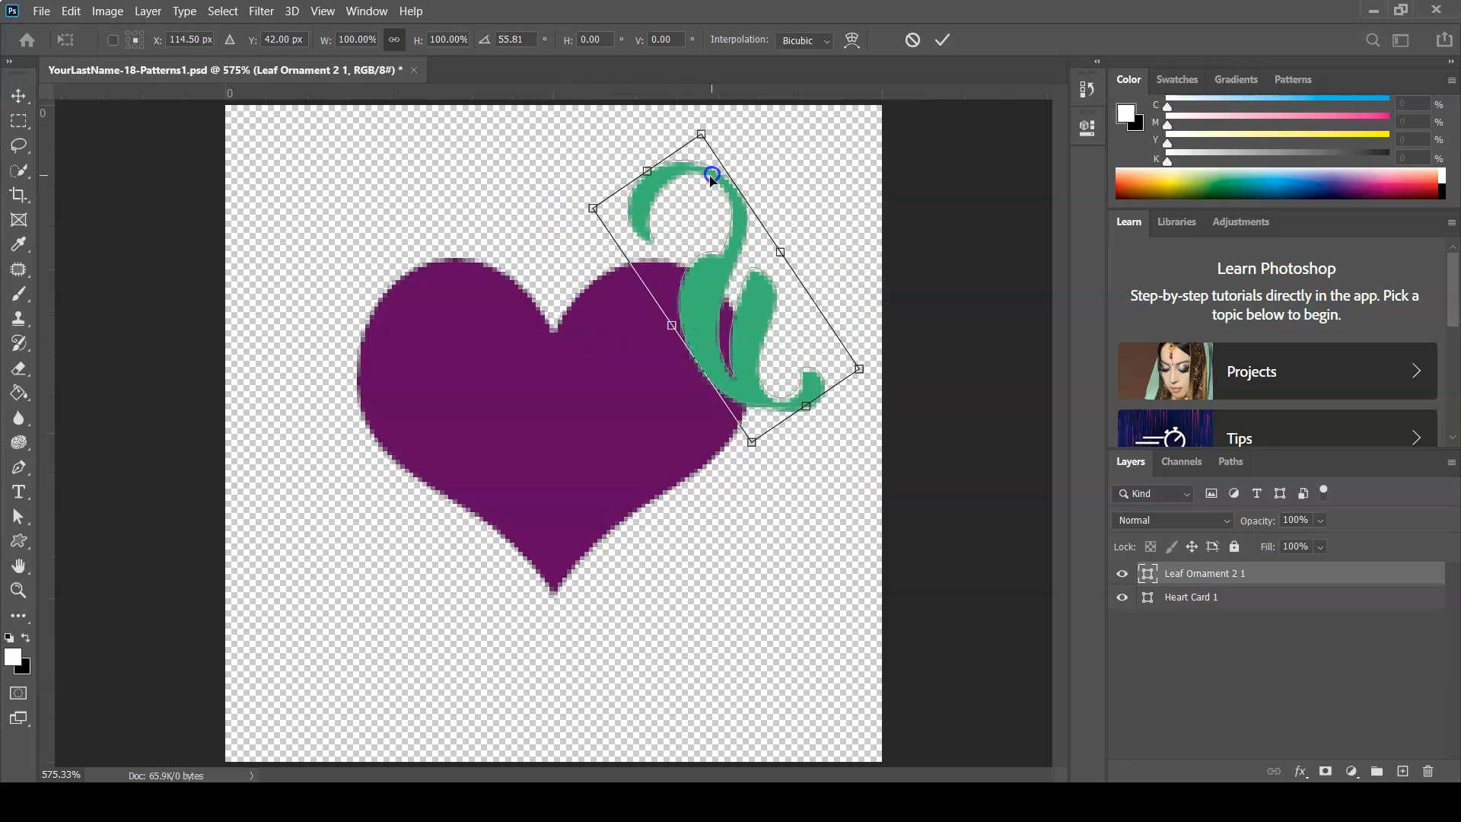
drag(701, 336, 718, 374)
key(Return)
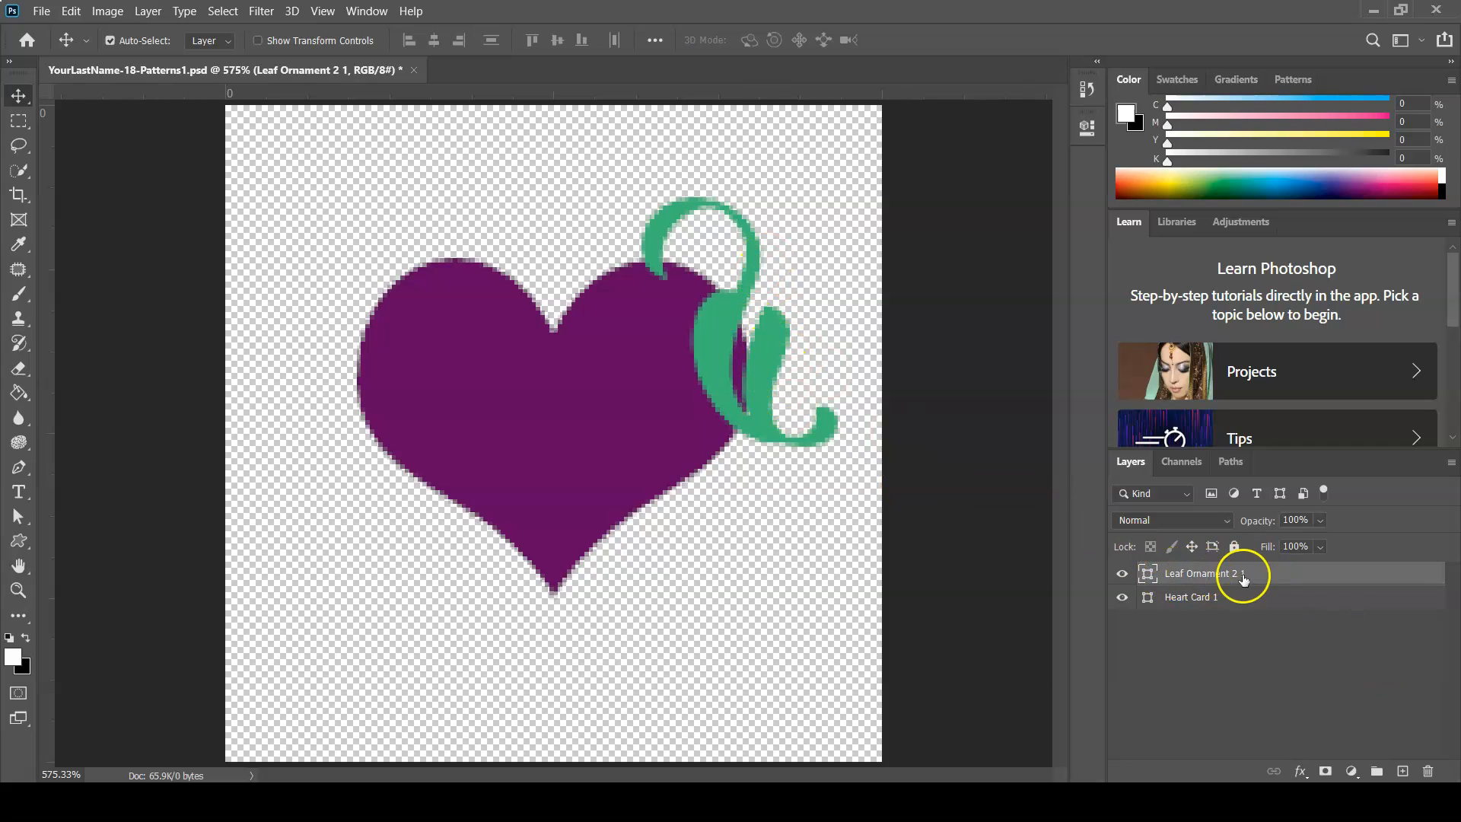
Try the leaf ornament layer behind the heart, return it to the front, and shift the ornament slightly down
drag(1263, 574, 1266, 610)
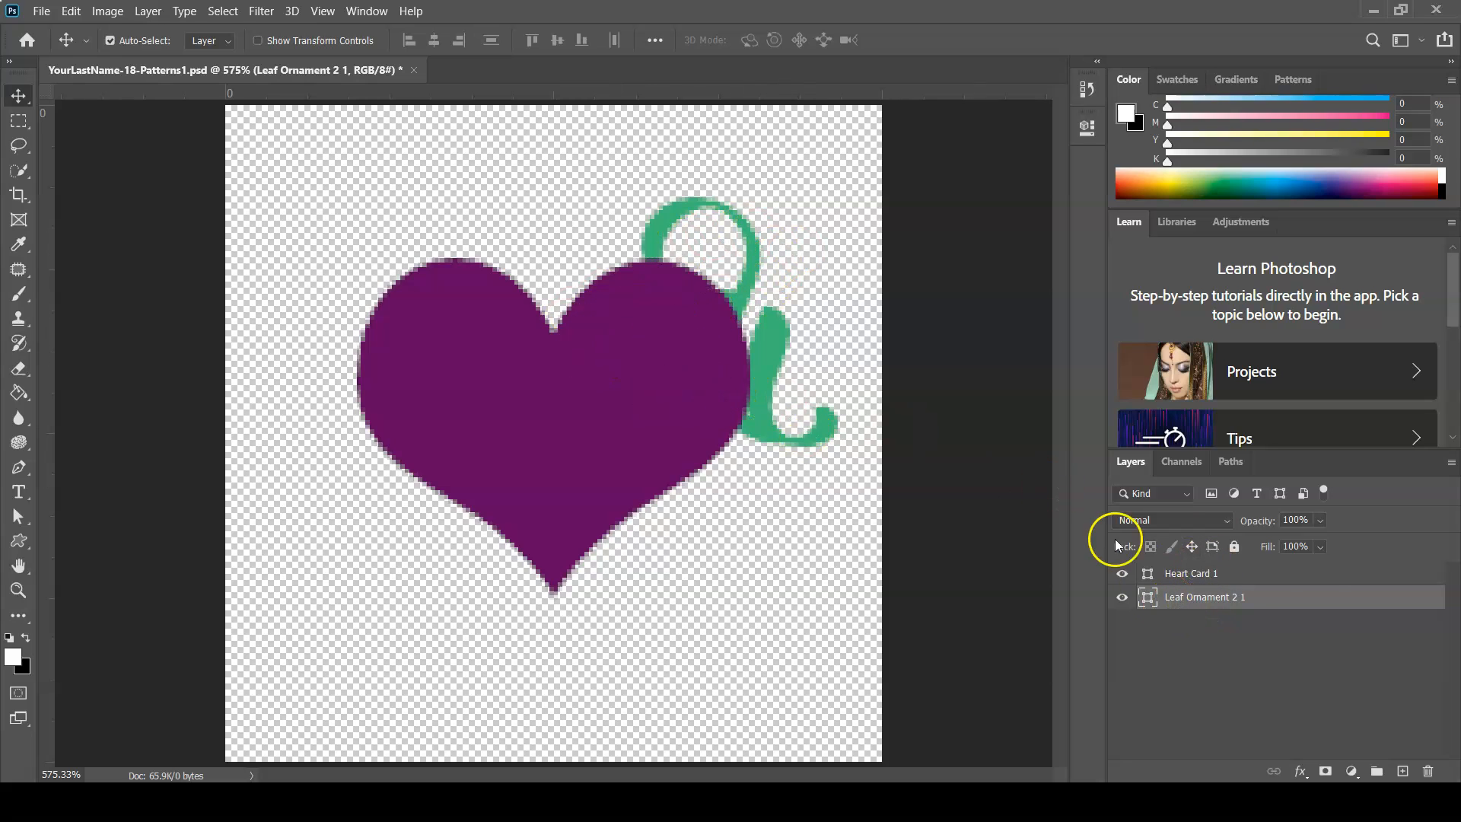
drag(1310, 596, 1308, 567)
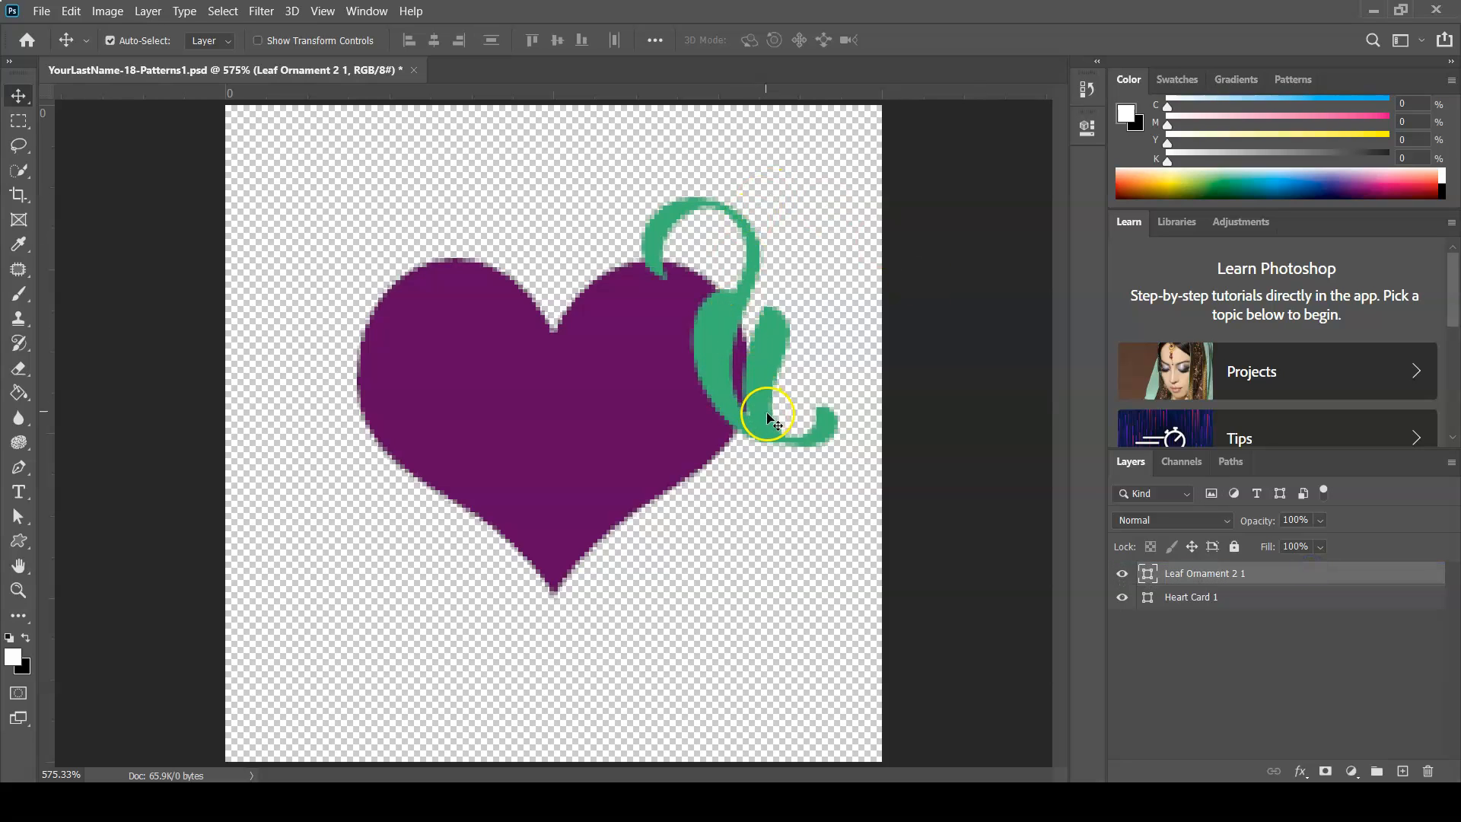
drag(770, 435, 766, 463)
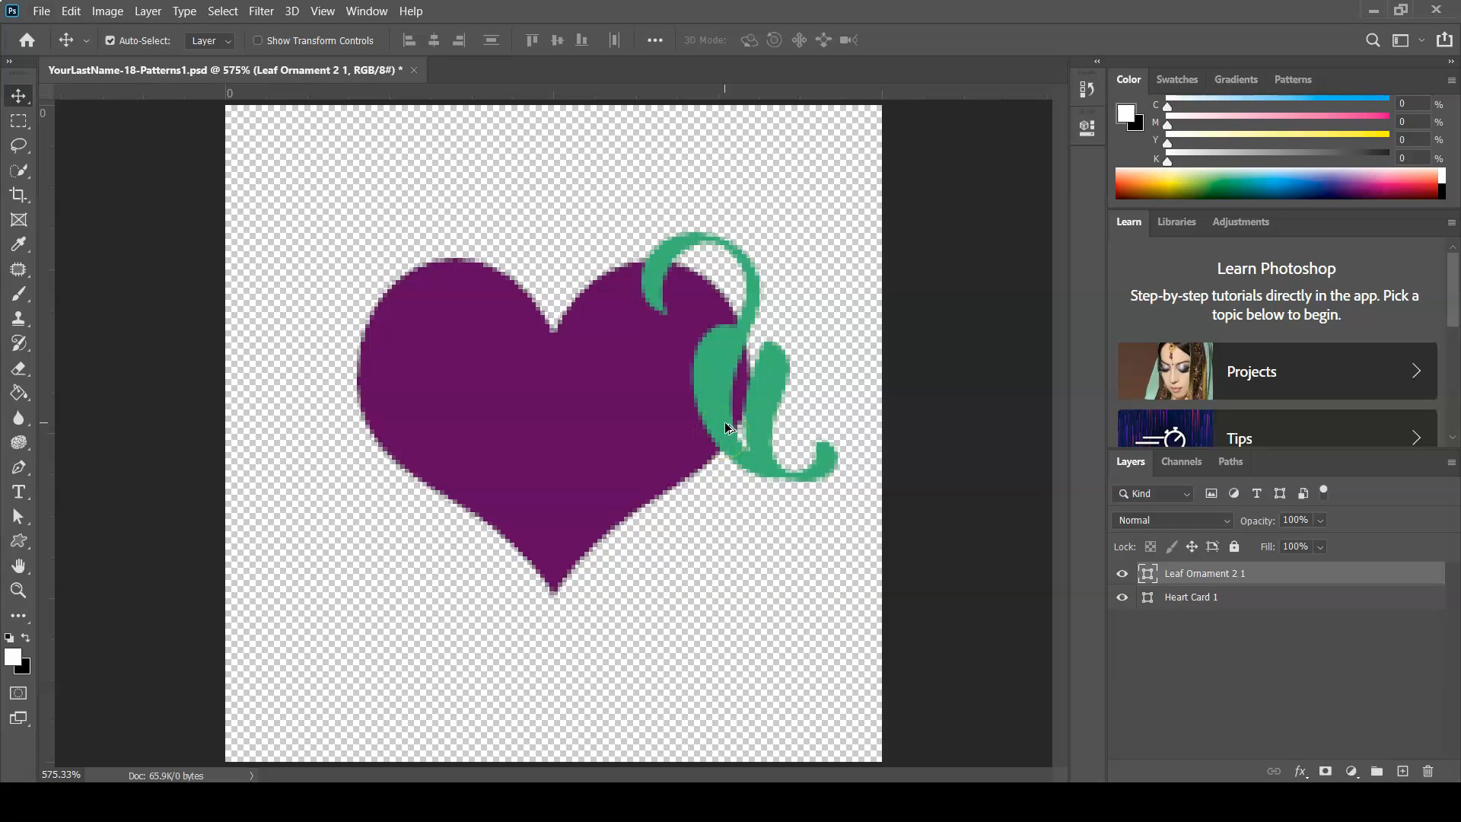
Duplicate the leaf ornament onto the heart's lower-left side and flip the copy horizontally
drag(721, 425, 408, 545)
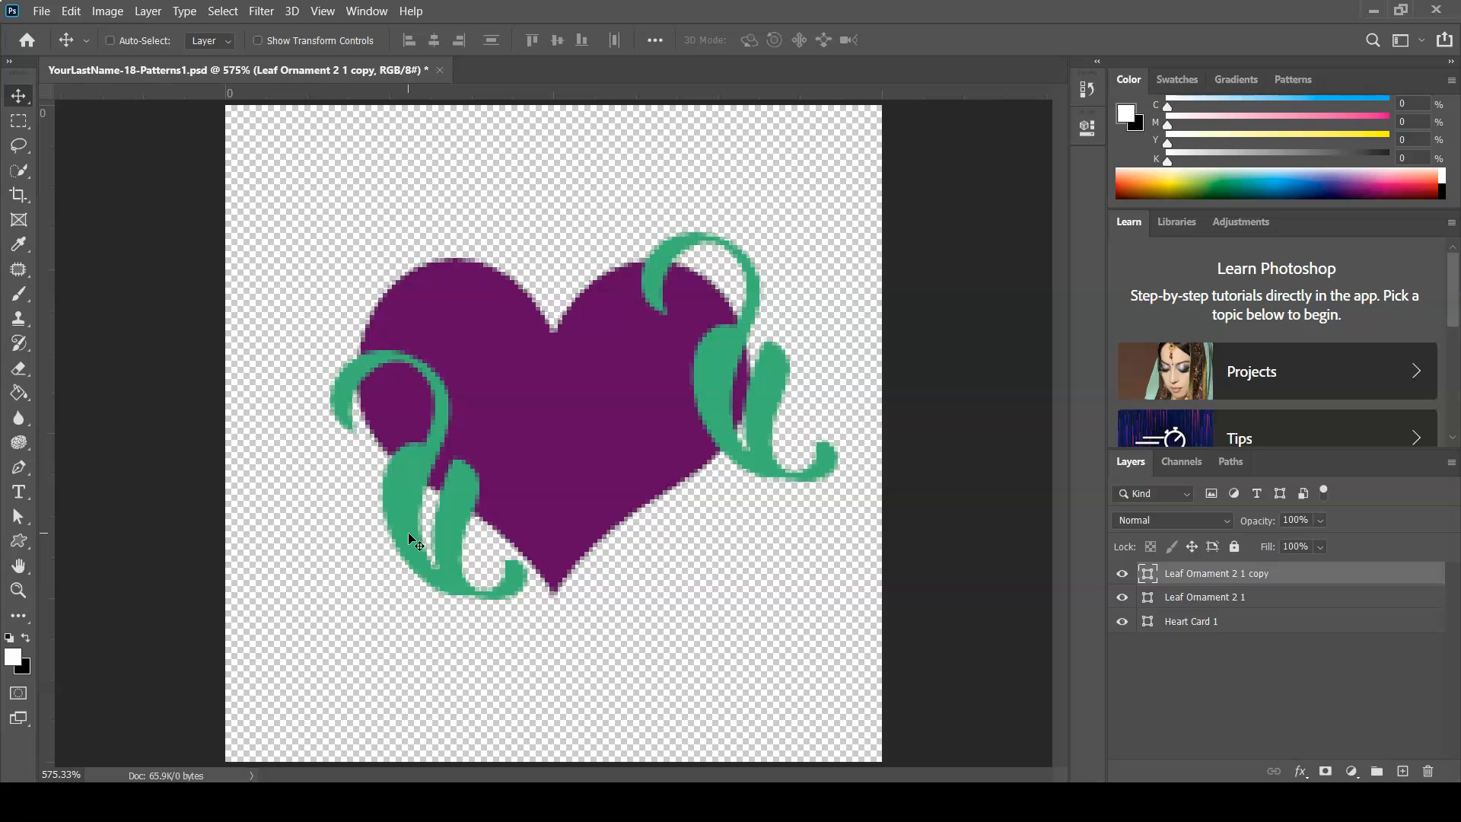
key(ctrl+t)
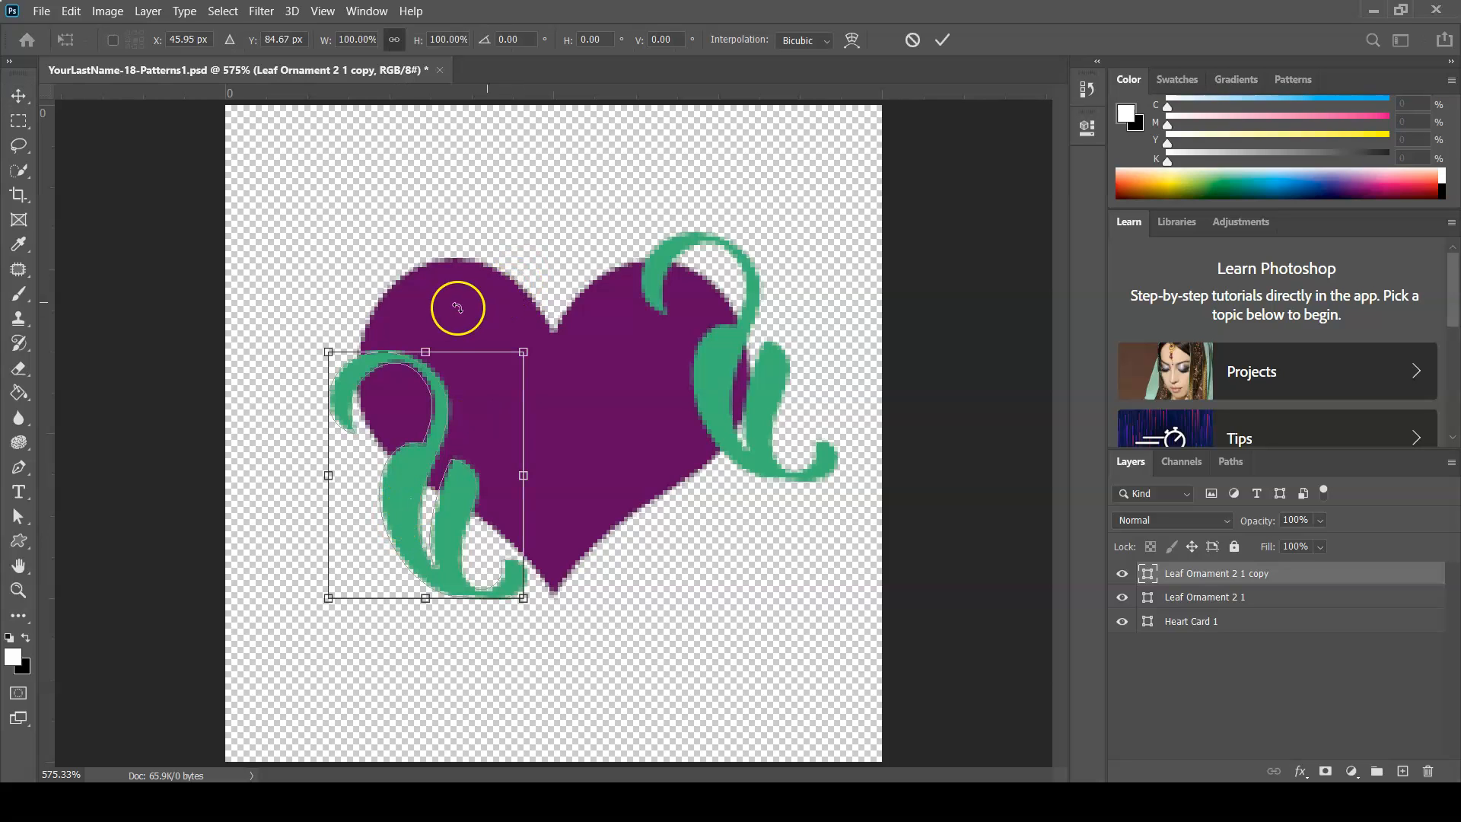
right_click(433, 445)
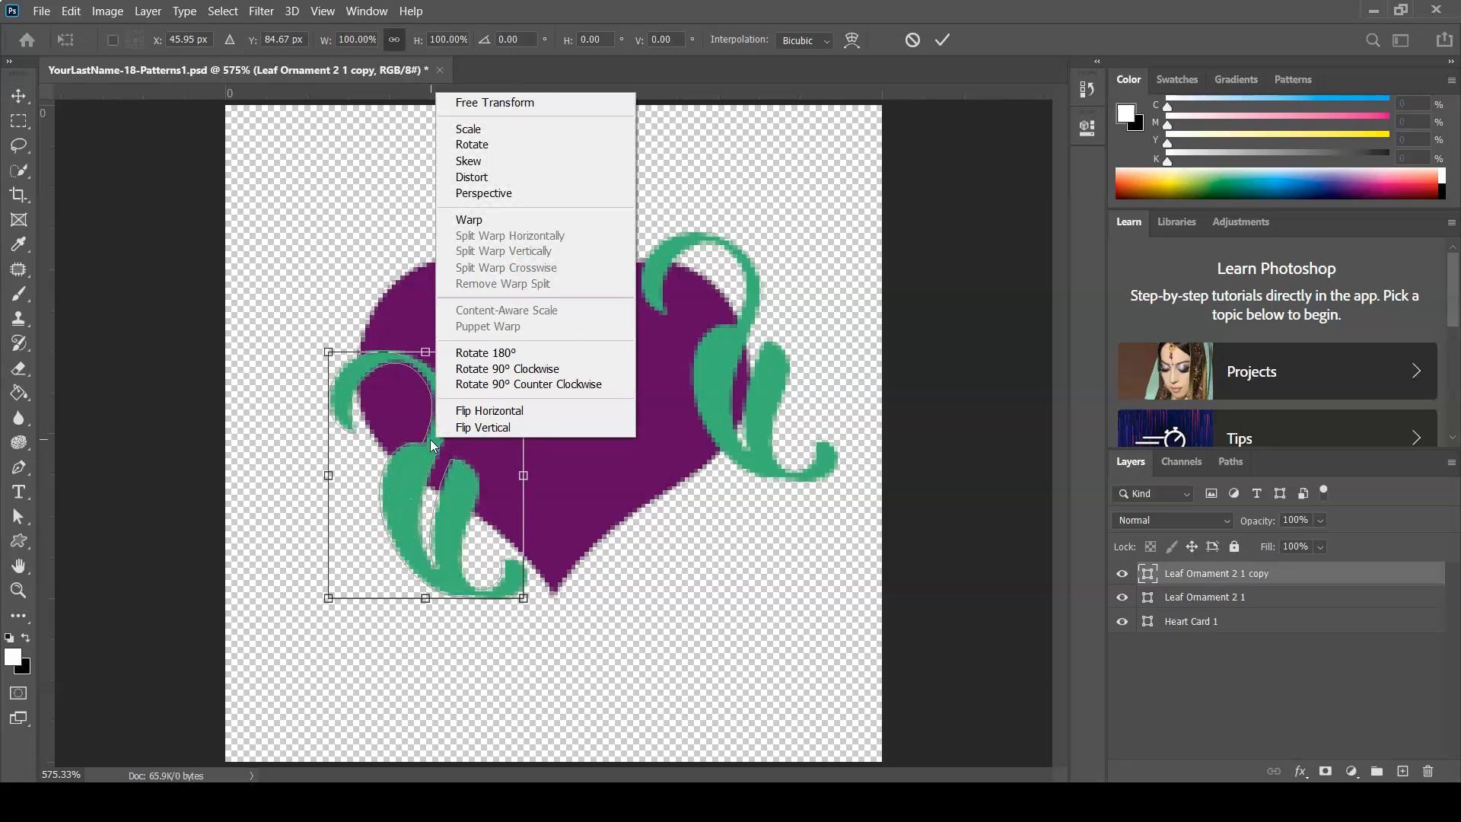
click(466, 411)
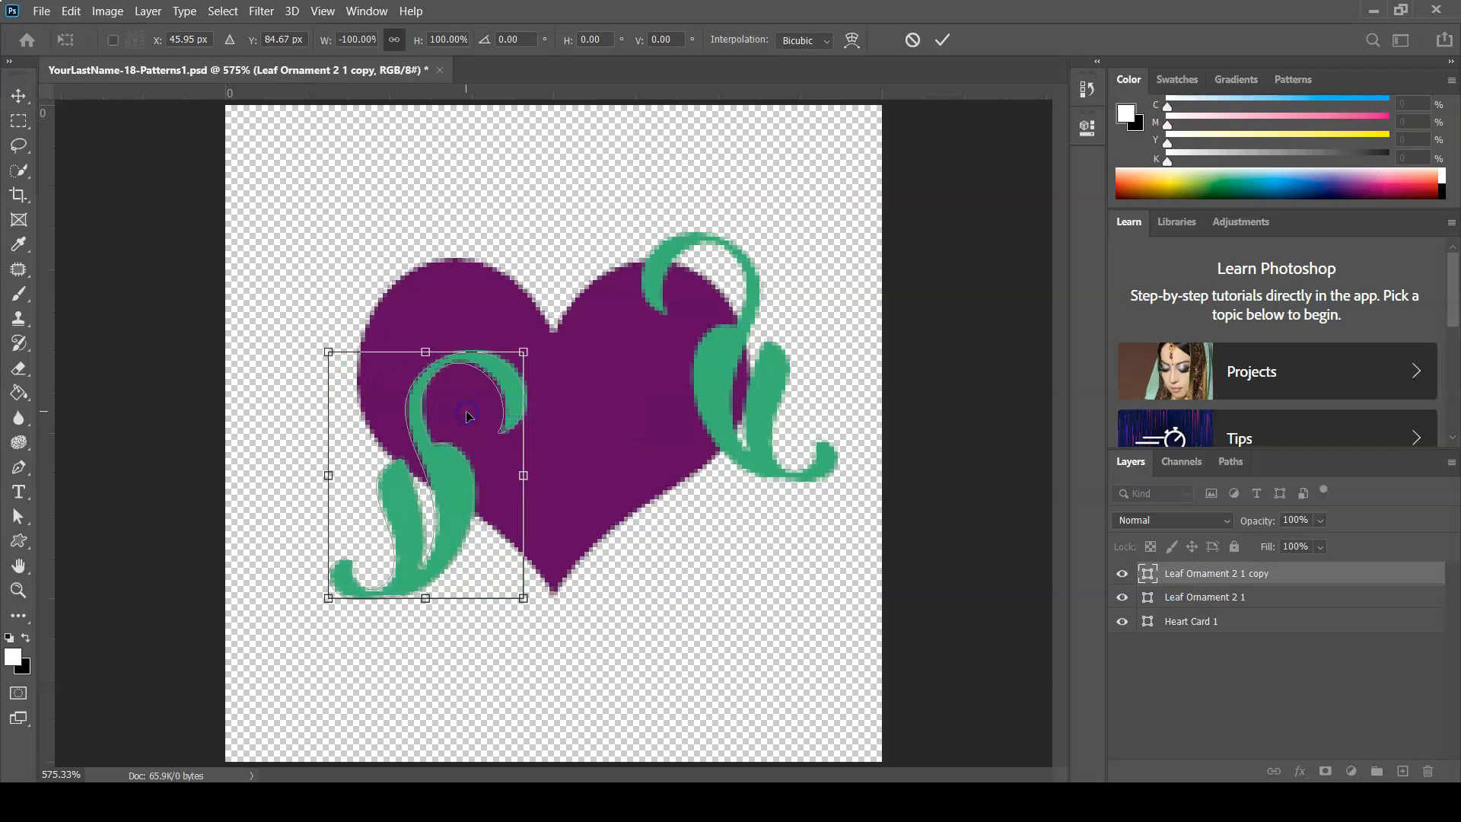
Rotate the flipped leaf copy counter-clockwise and move it slightly left to follow the heart's lower-left edge
drag(532, 339, 326, 261)
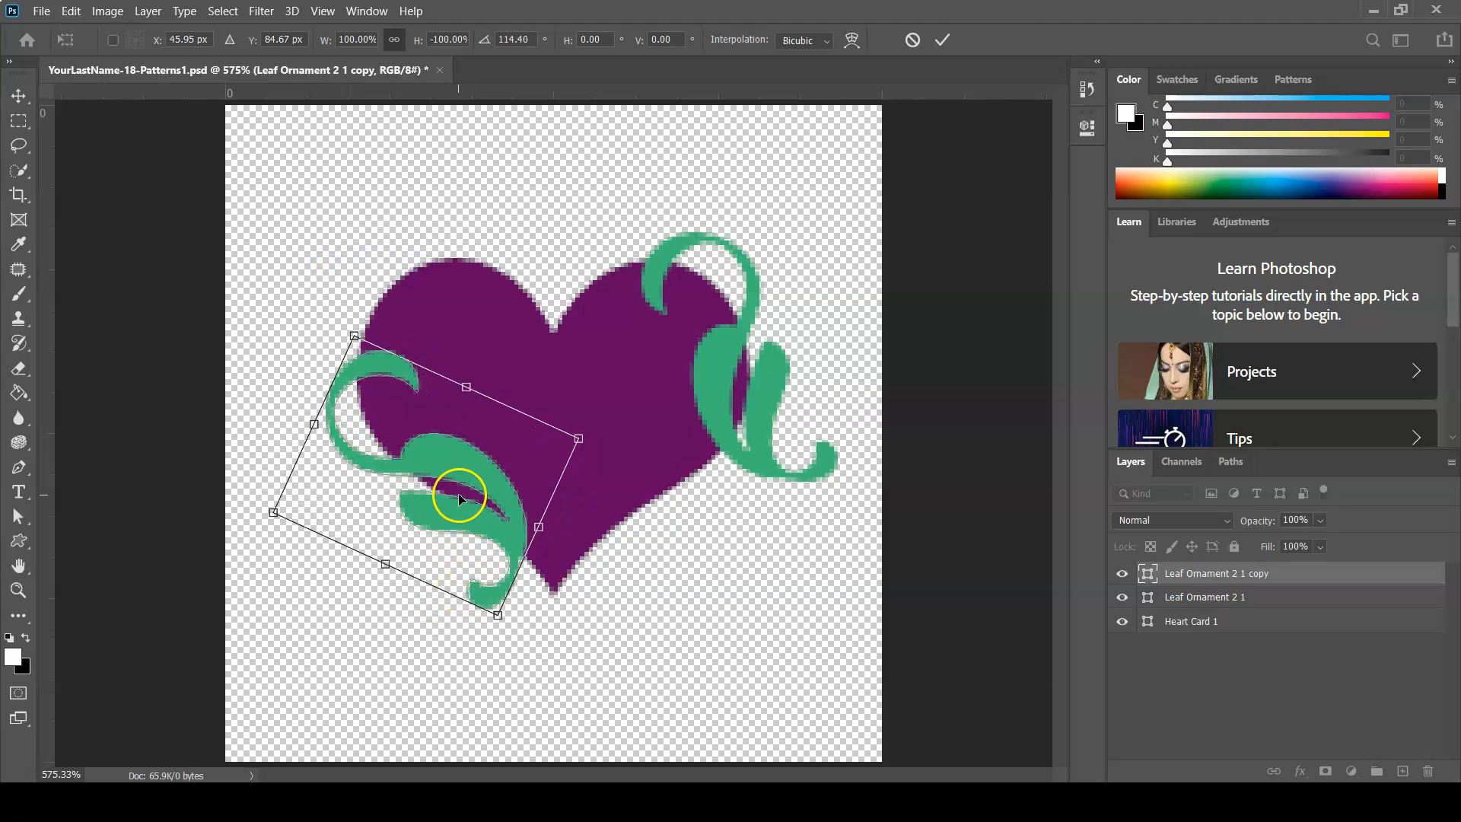
mouse_move(446, 508)
mouse_down()
mouse_move(419, 497)
mouse_move(432, 509)
mouse_up()
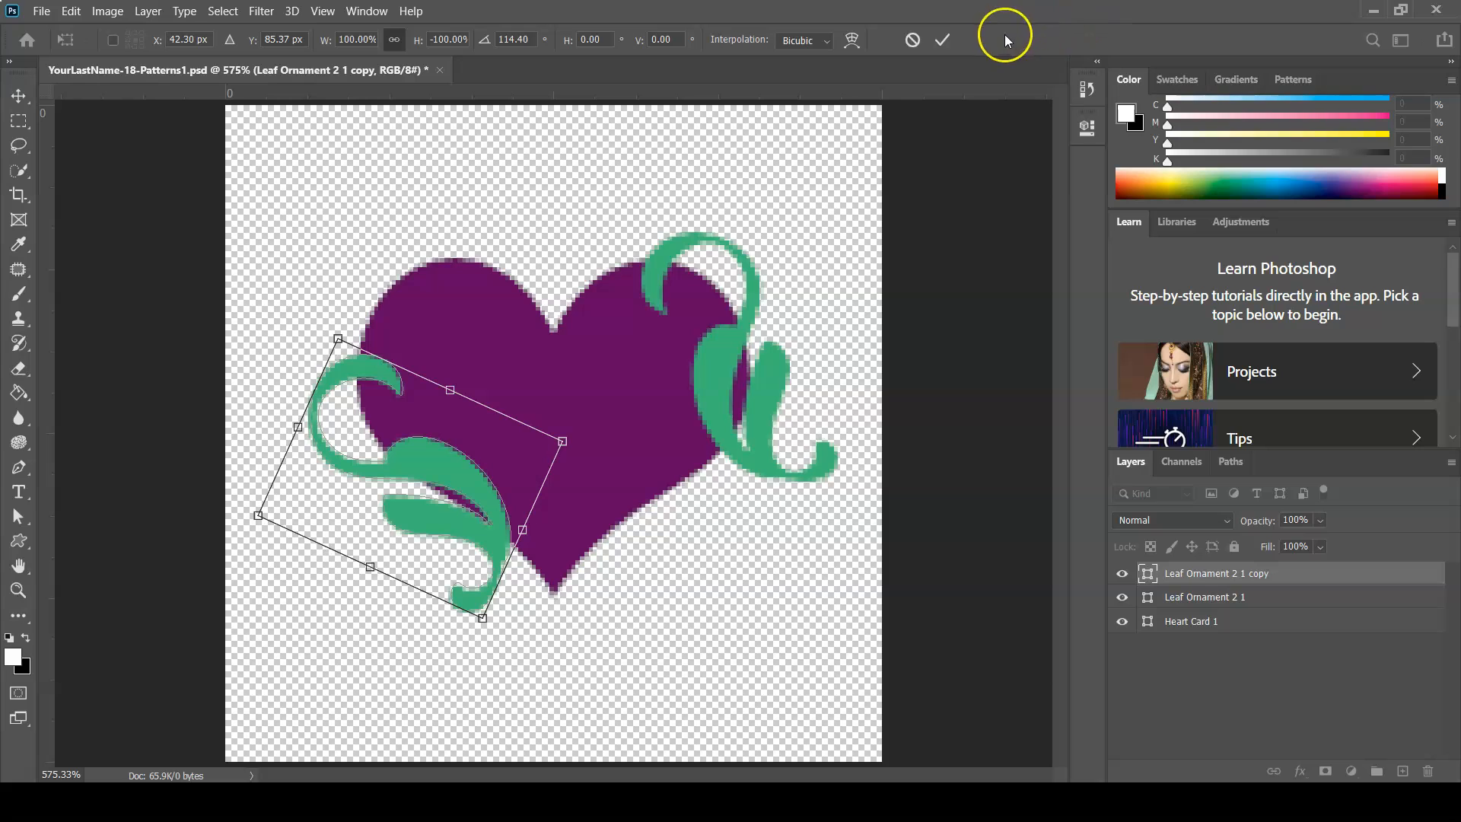
click(943, 42)
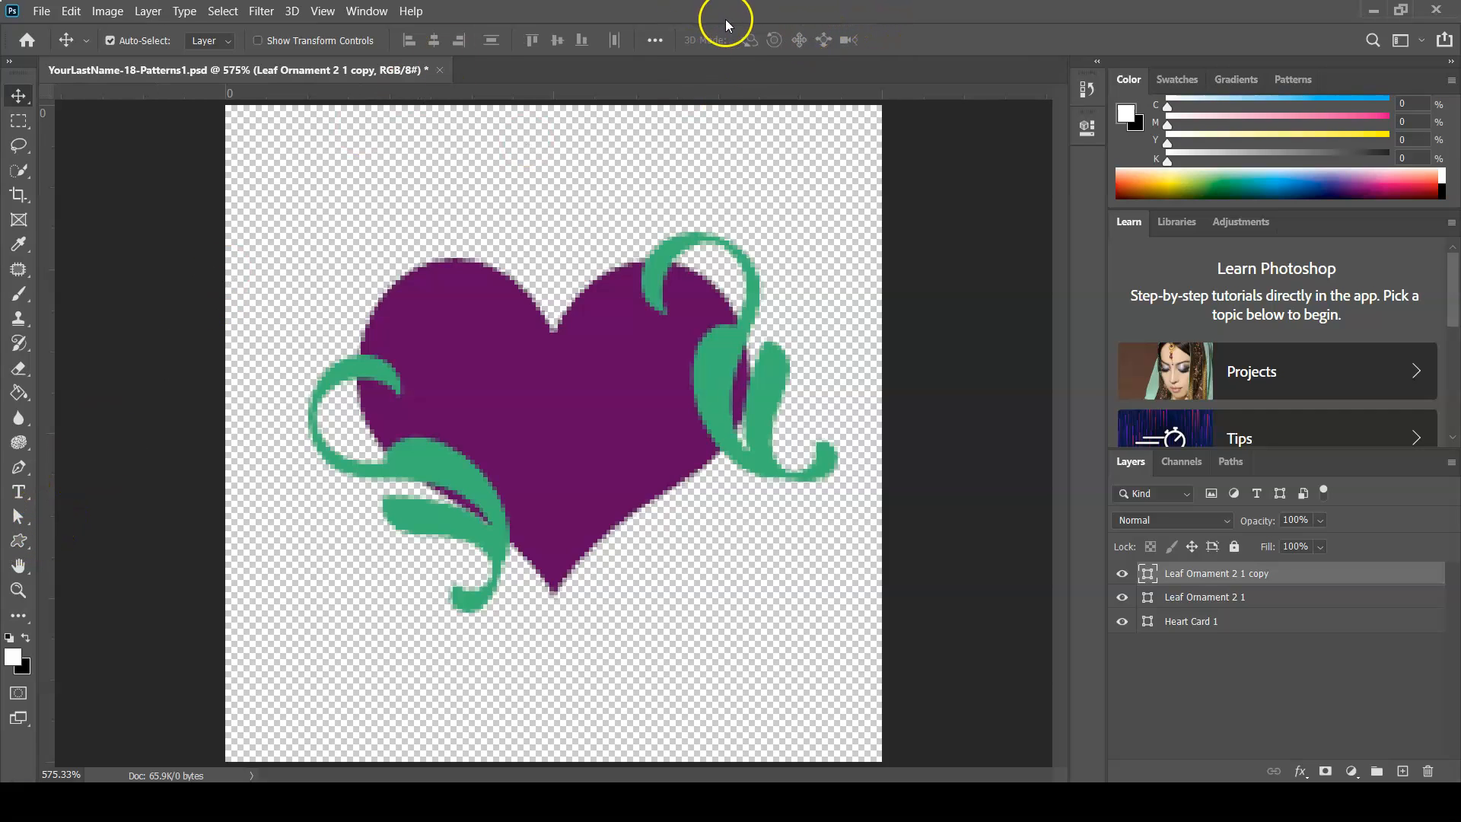
Draw a Floral Ornament 2 custom shape about 29 by 29 px in the center of the heart
click(18, 540)
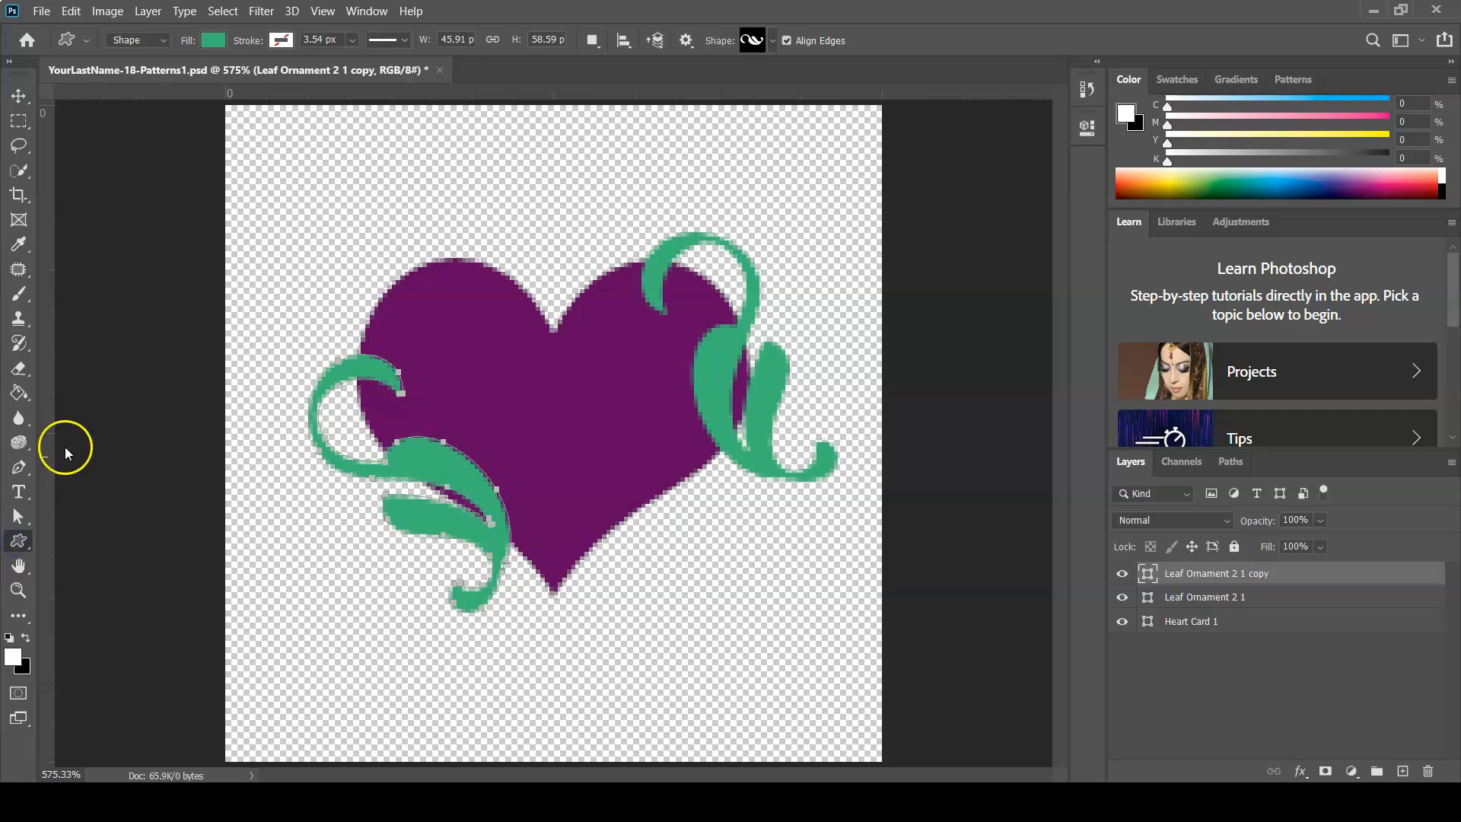
click(772, 41)
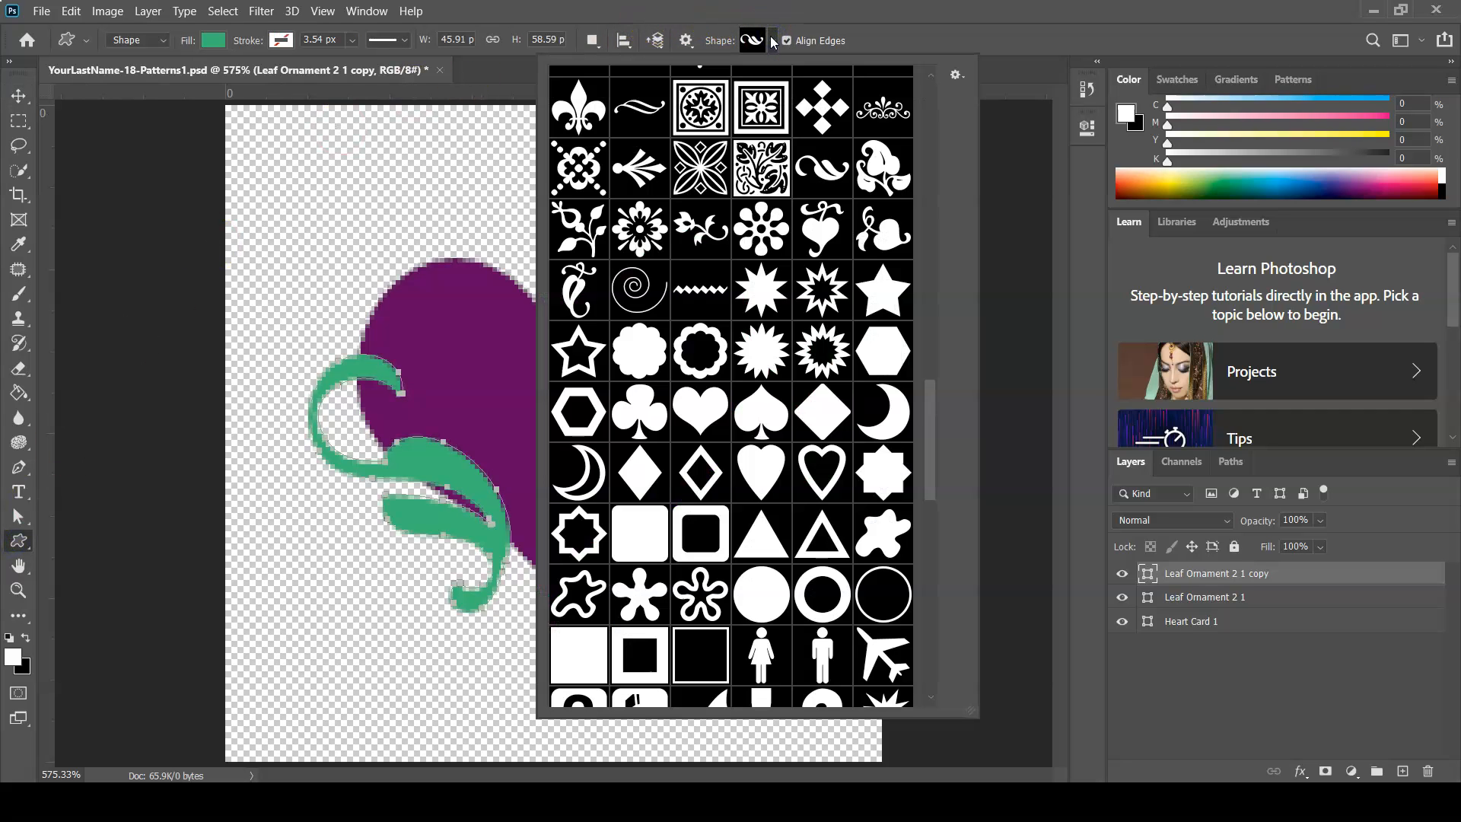
click(638, 232)
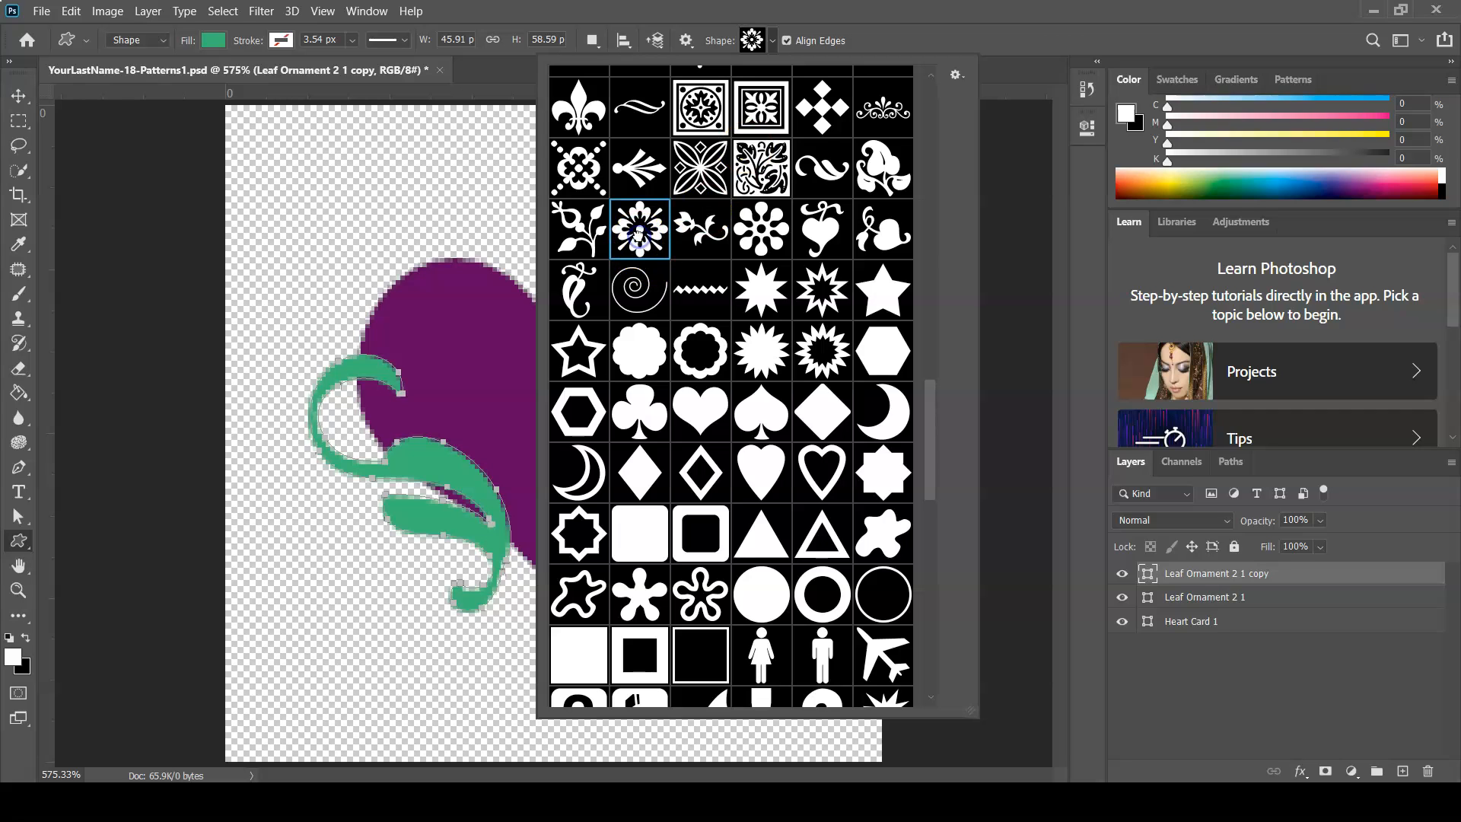
click(852, 10)
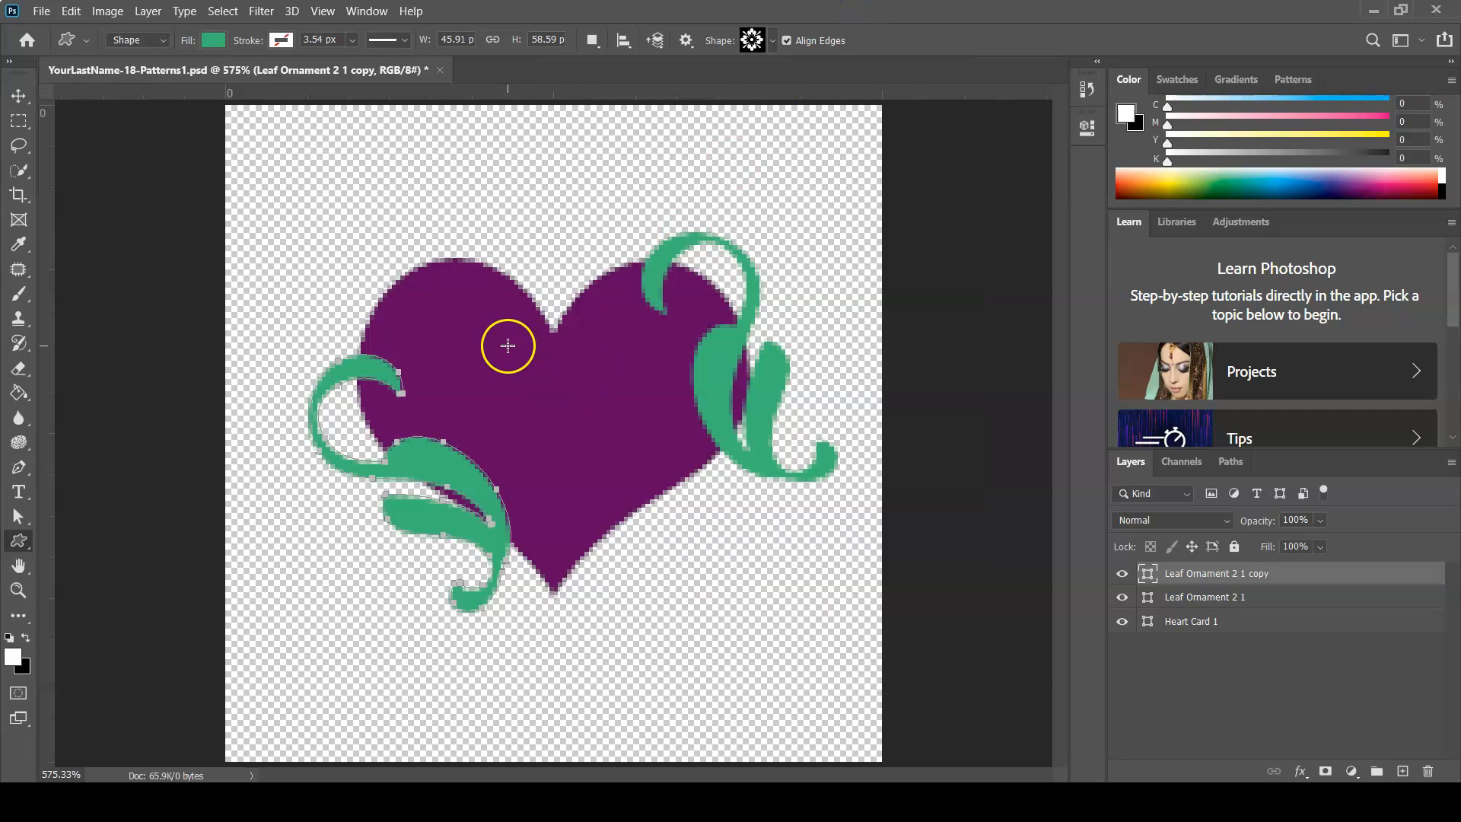
drag(500, 360, 646, 482)
key(space)
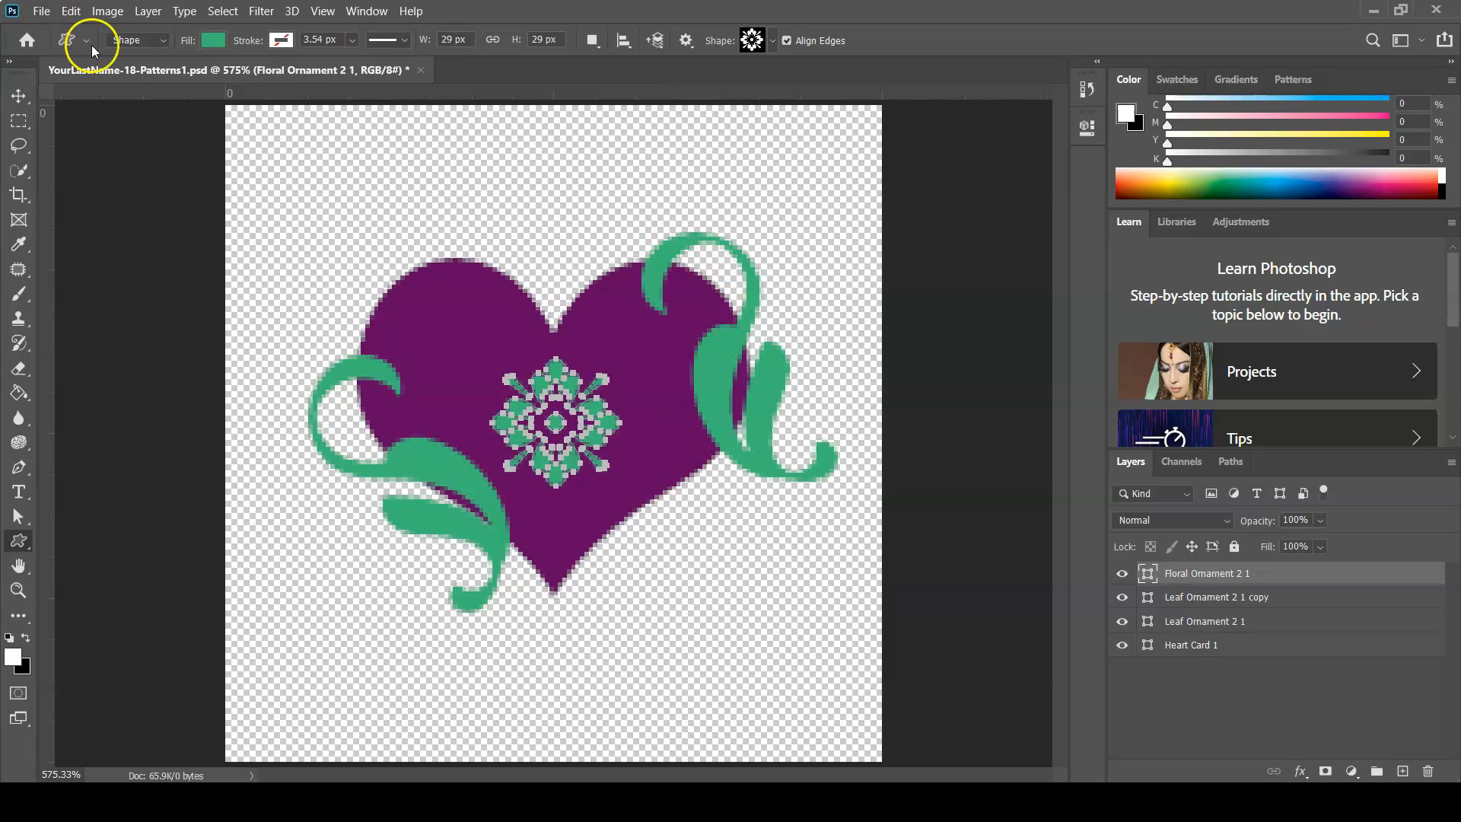
Set the floral ornament's fill color to white
click(213, 40)
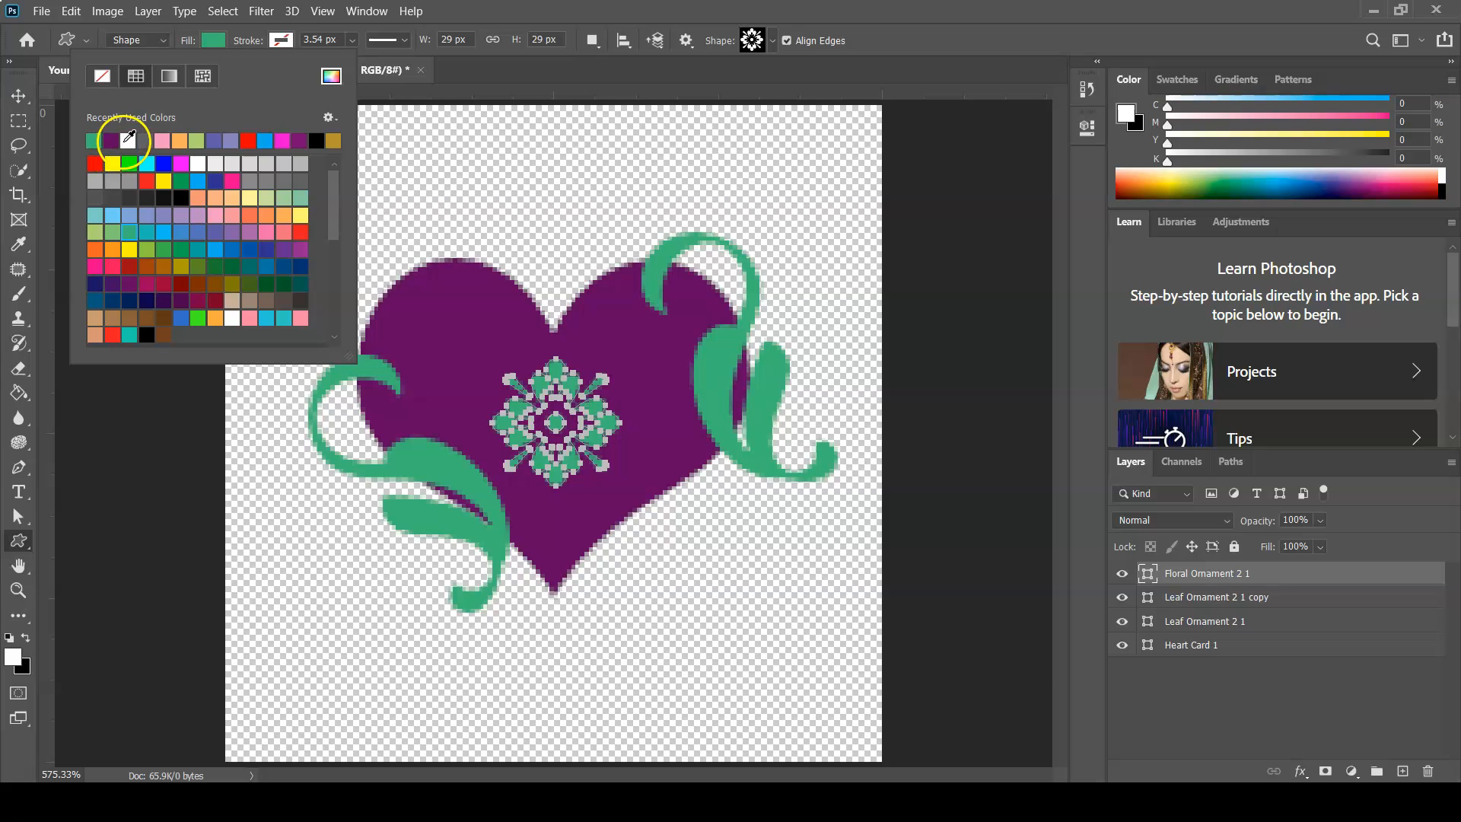
click(128, 139)
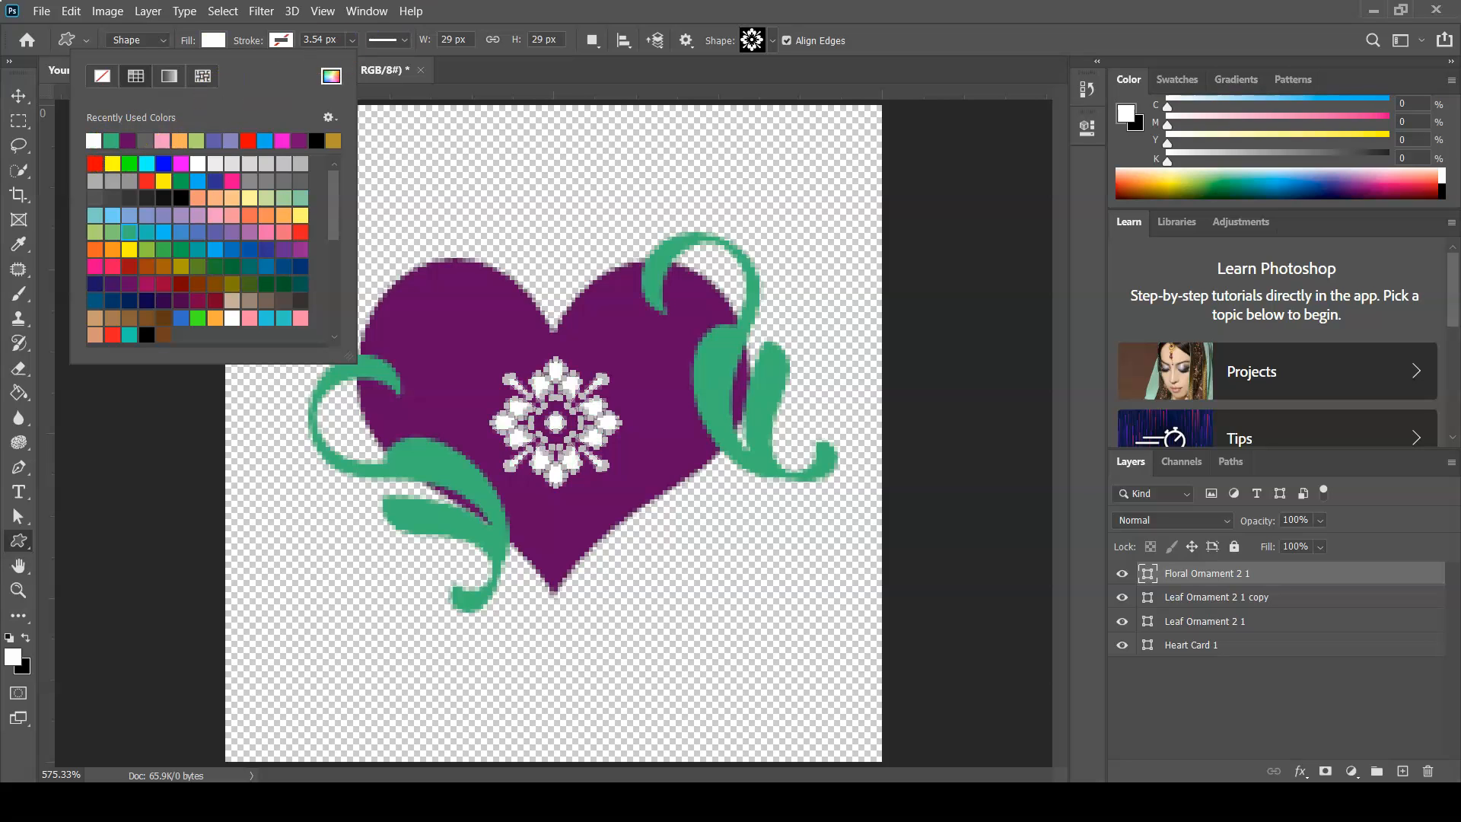
click(570, 15)
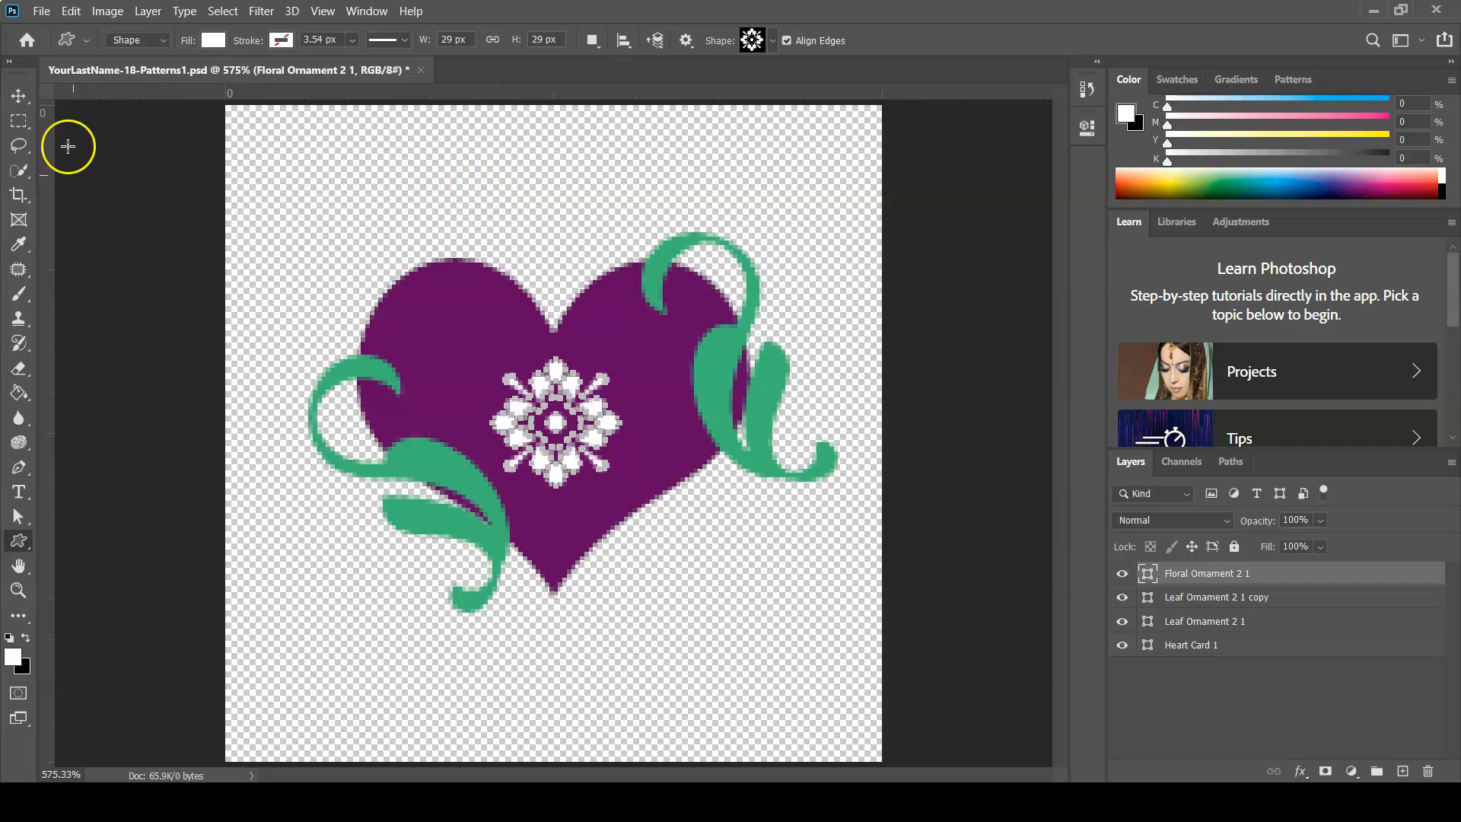
Scale all four shape layers together to about 119% and shift the artwork up and left so it fills the canvas
click(18, 95)
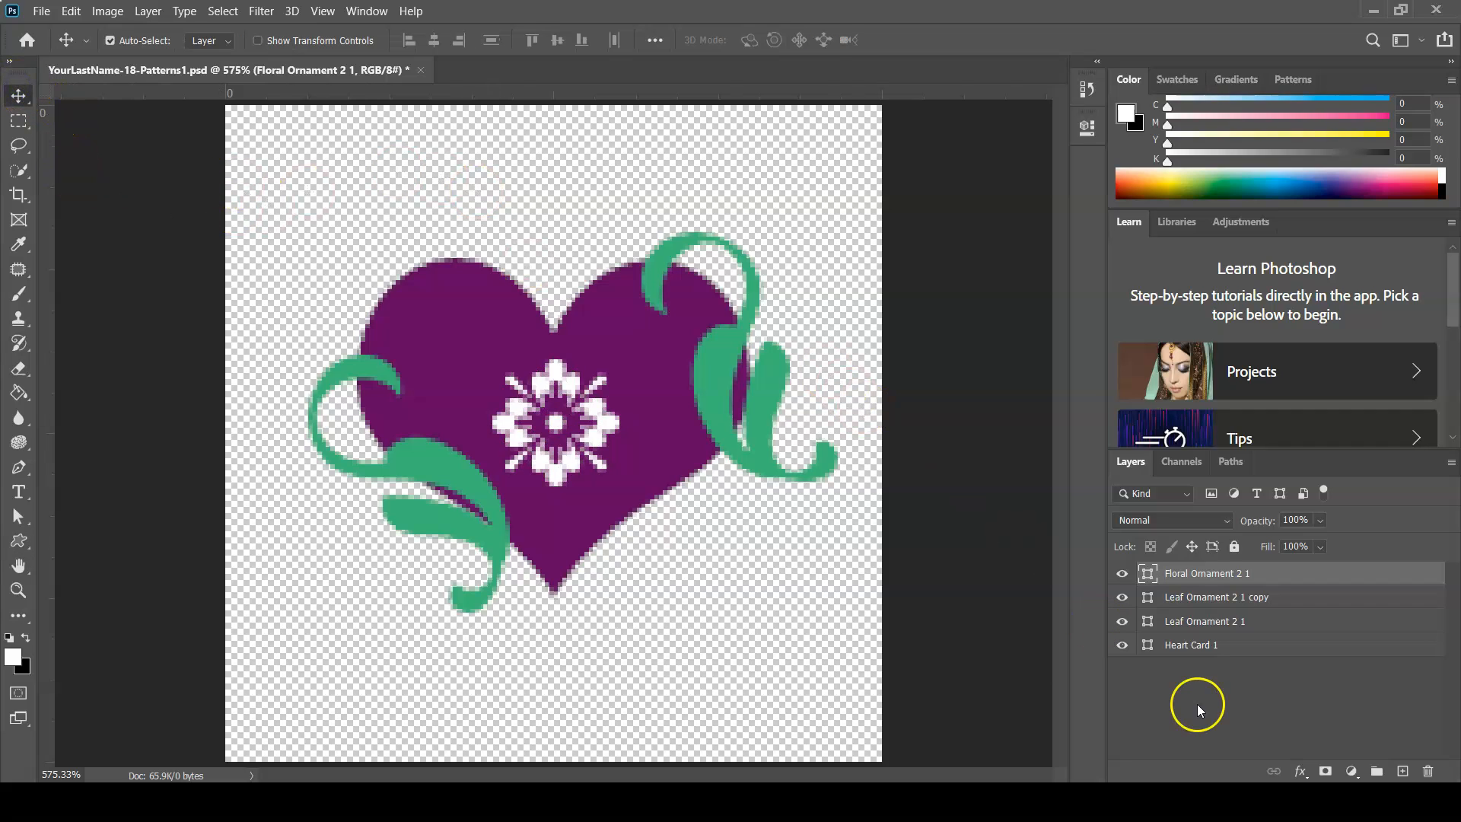
shift+click(1203, 646)
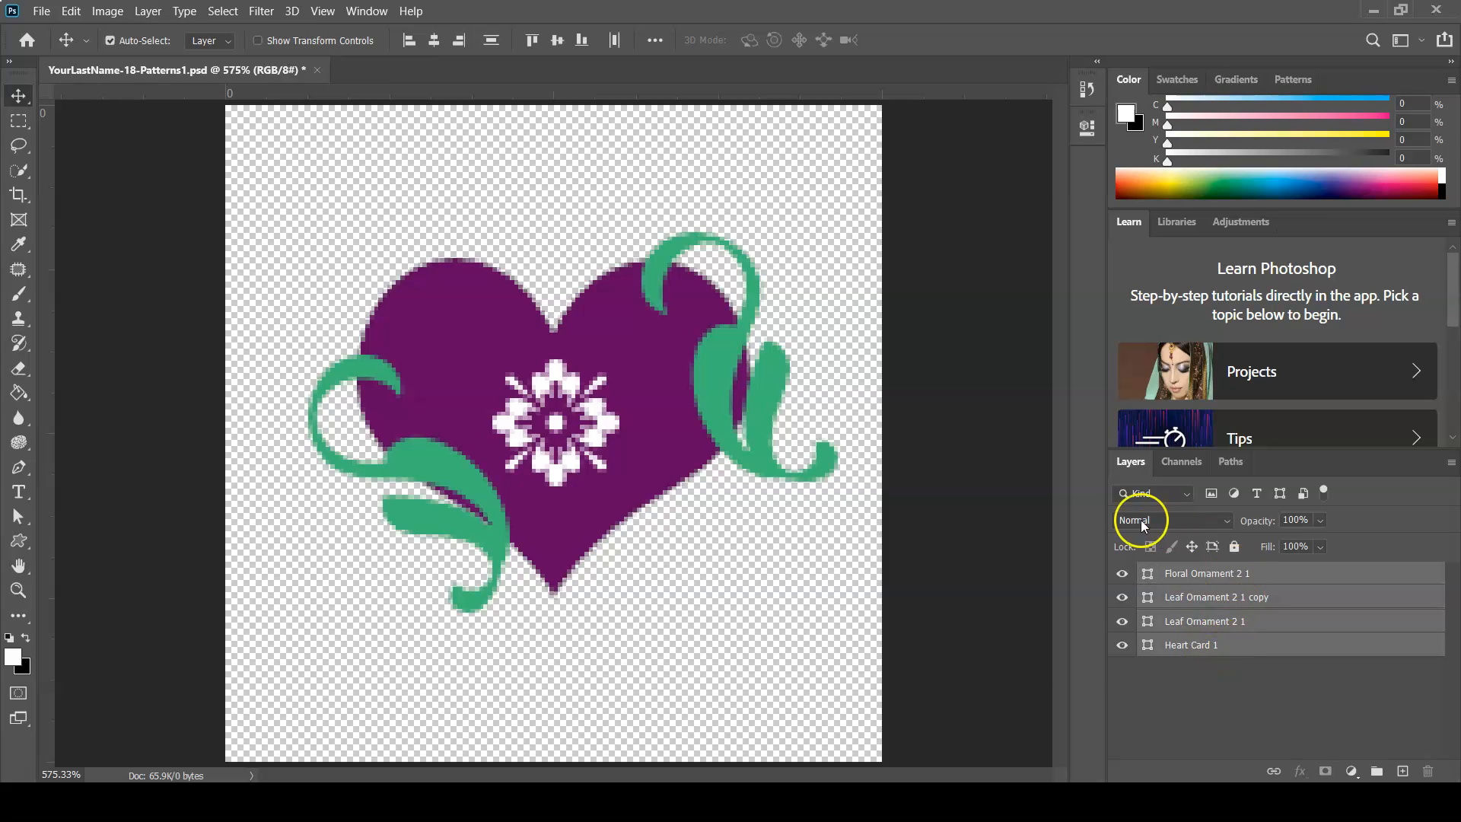
key(ctrl)
key(ctrl+t)
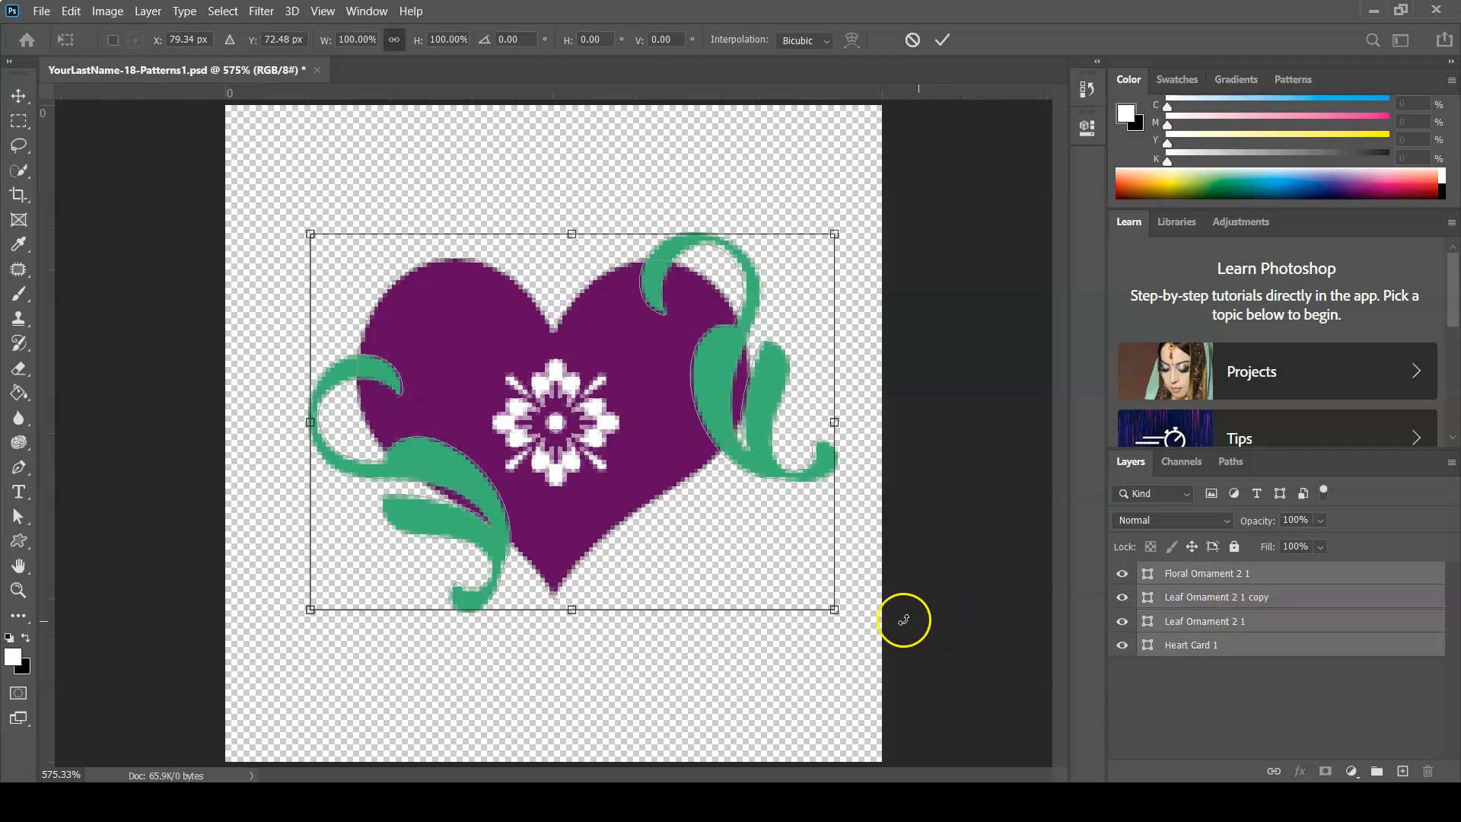
drag(834, 610, 879, 702)
drag(636, 557, 568, 528)
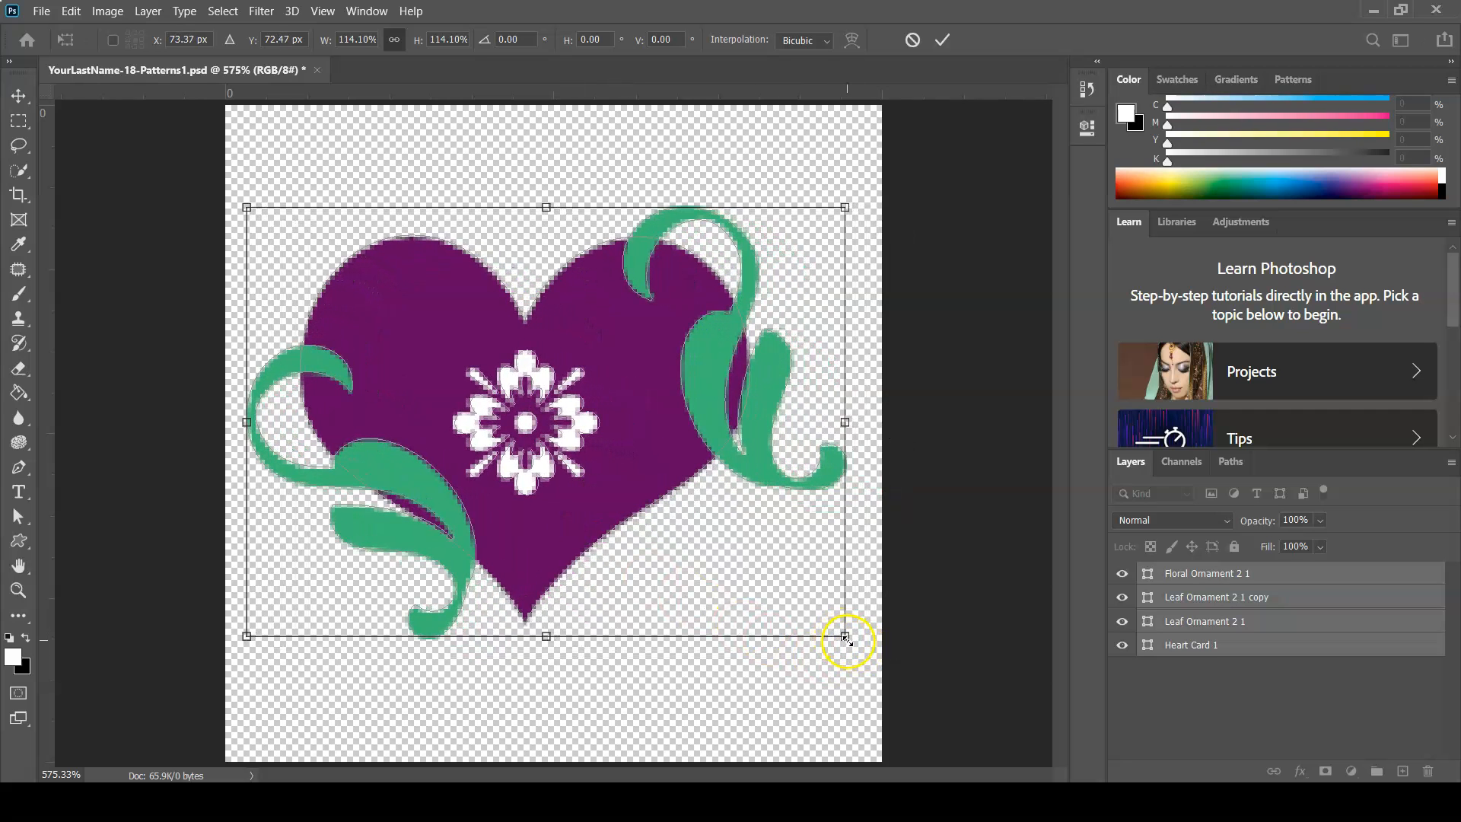
drag(847, 641, 865, 674)
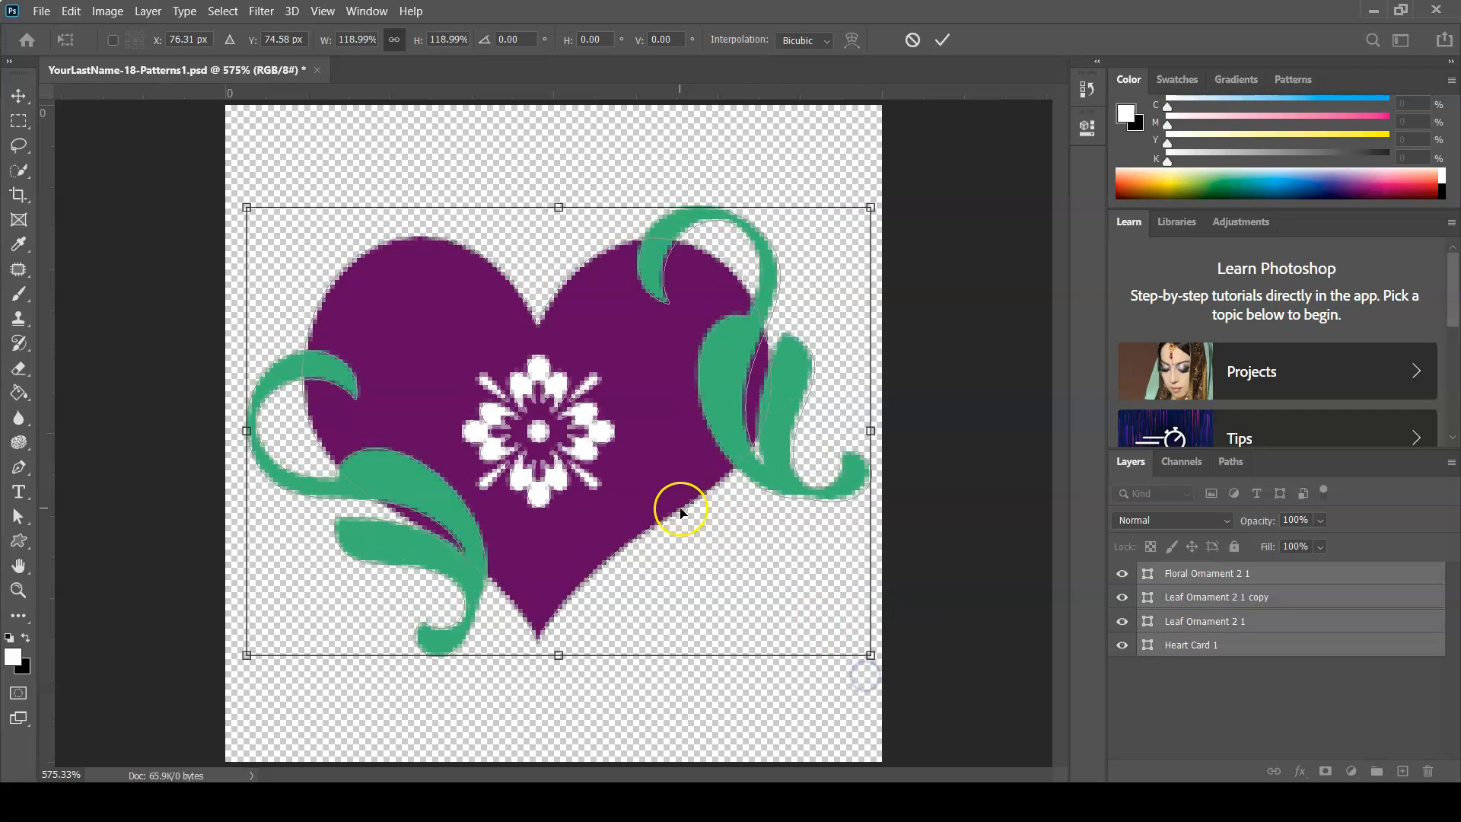
click(941, 38)
click(1170, 663)
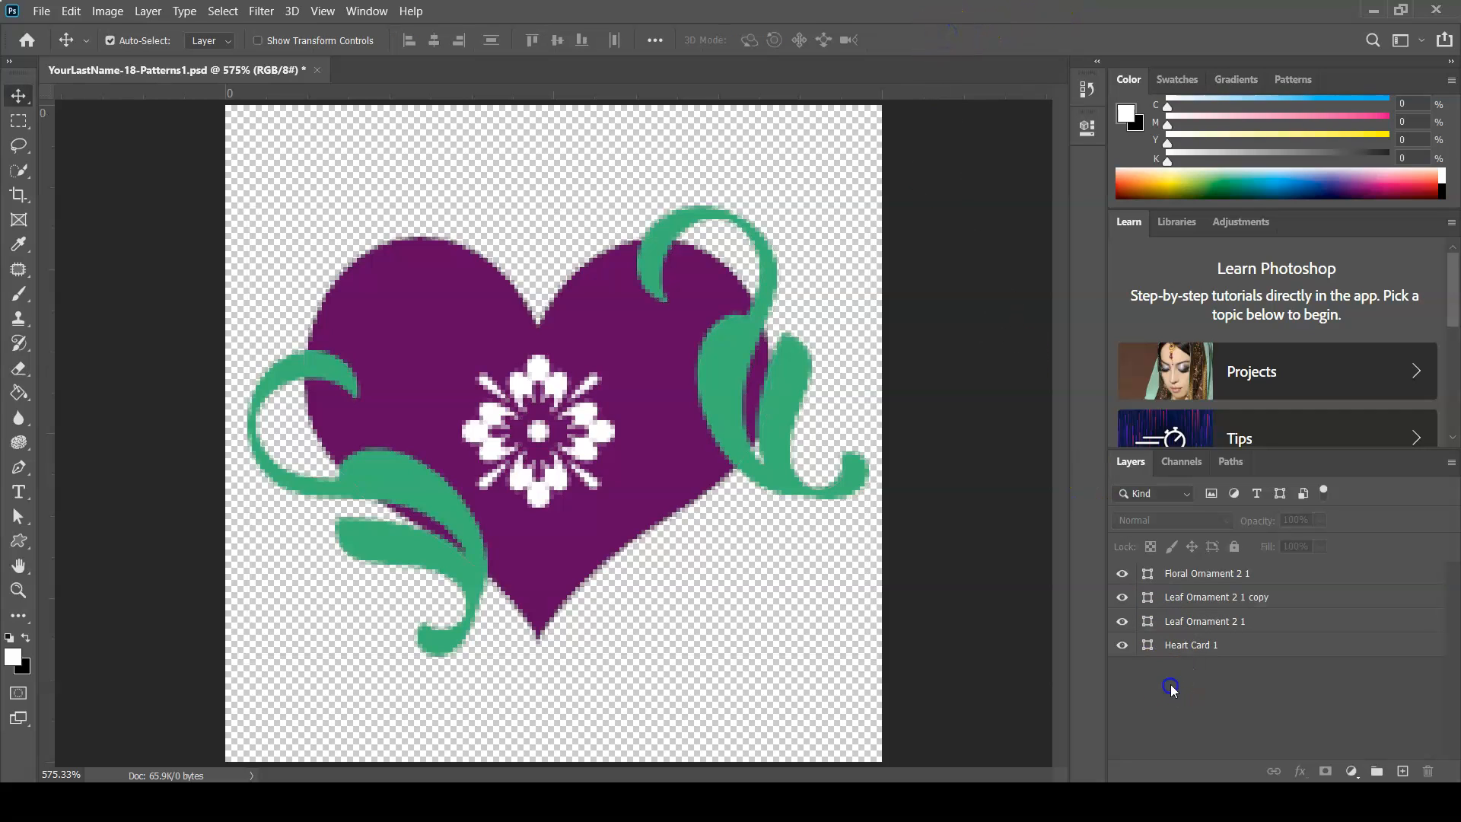
Move the leaf ornament on the heart's right side slightly inward and rotate it about 8.3° clockwise along the heart's edge
click(1123, 622)
click(1123, 622)
click(1189, 620)
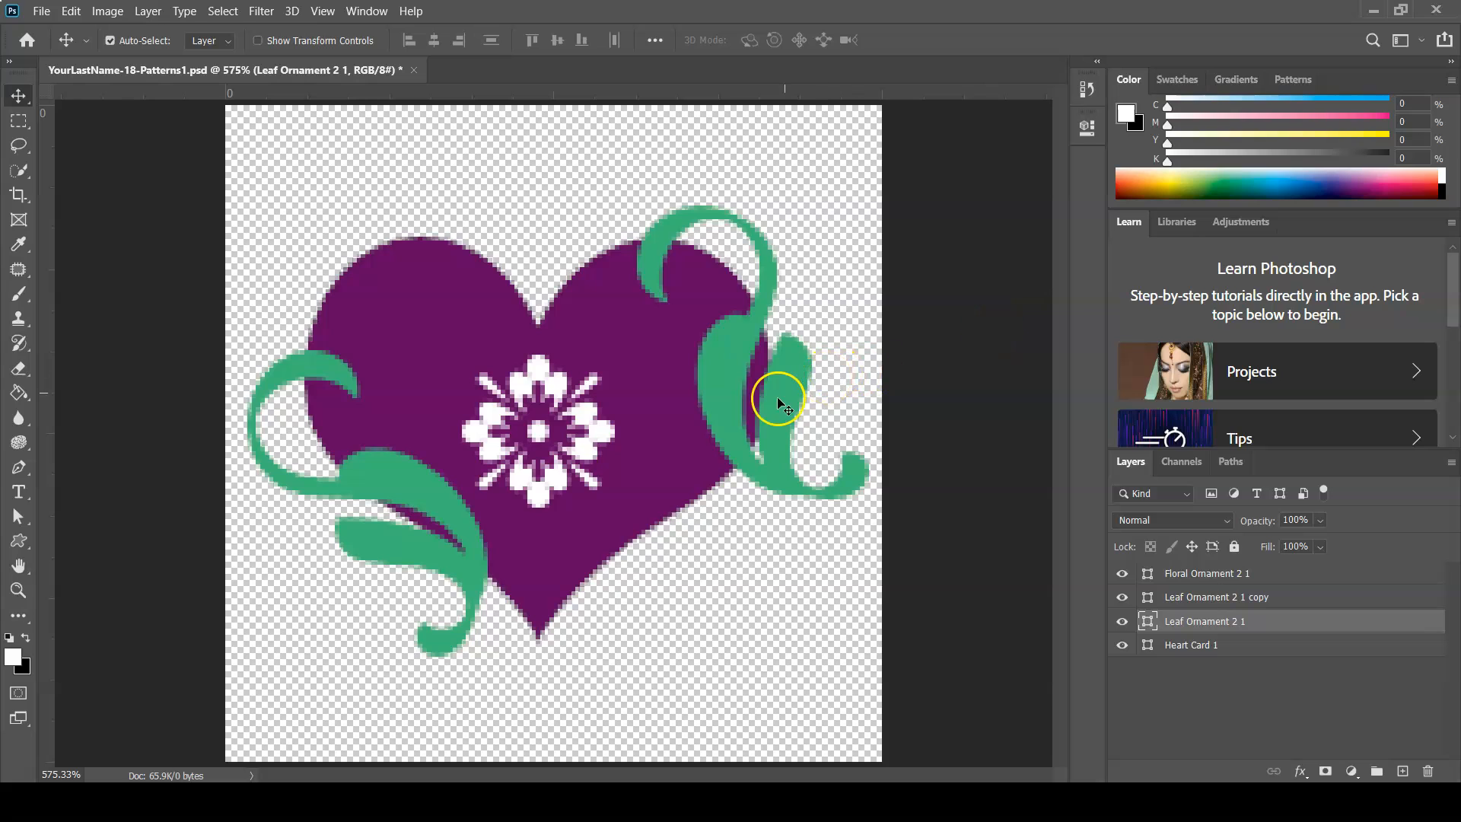
drag(782, 413, 765, 418)
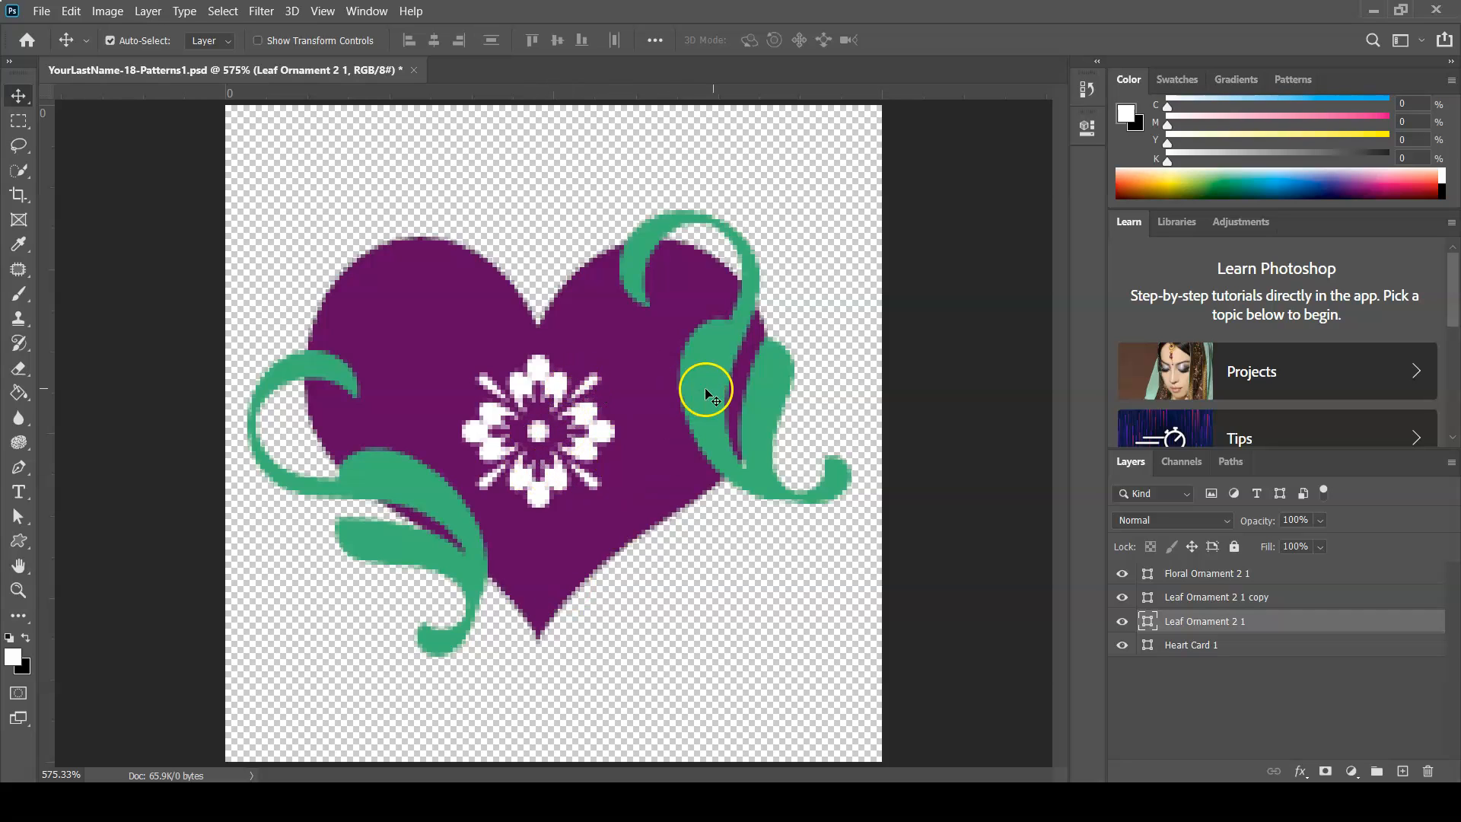
key(ctrl+t)
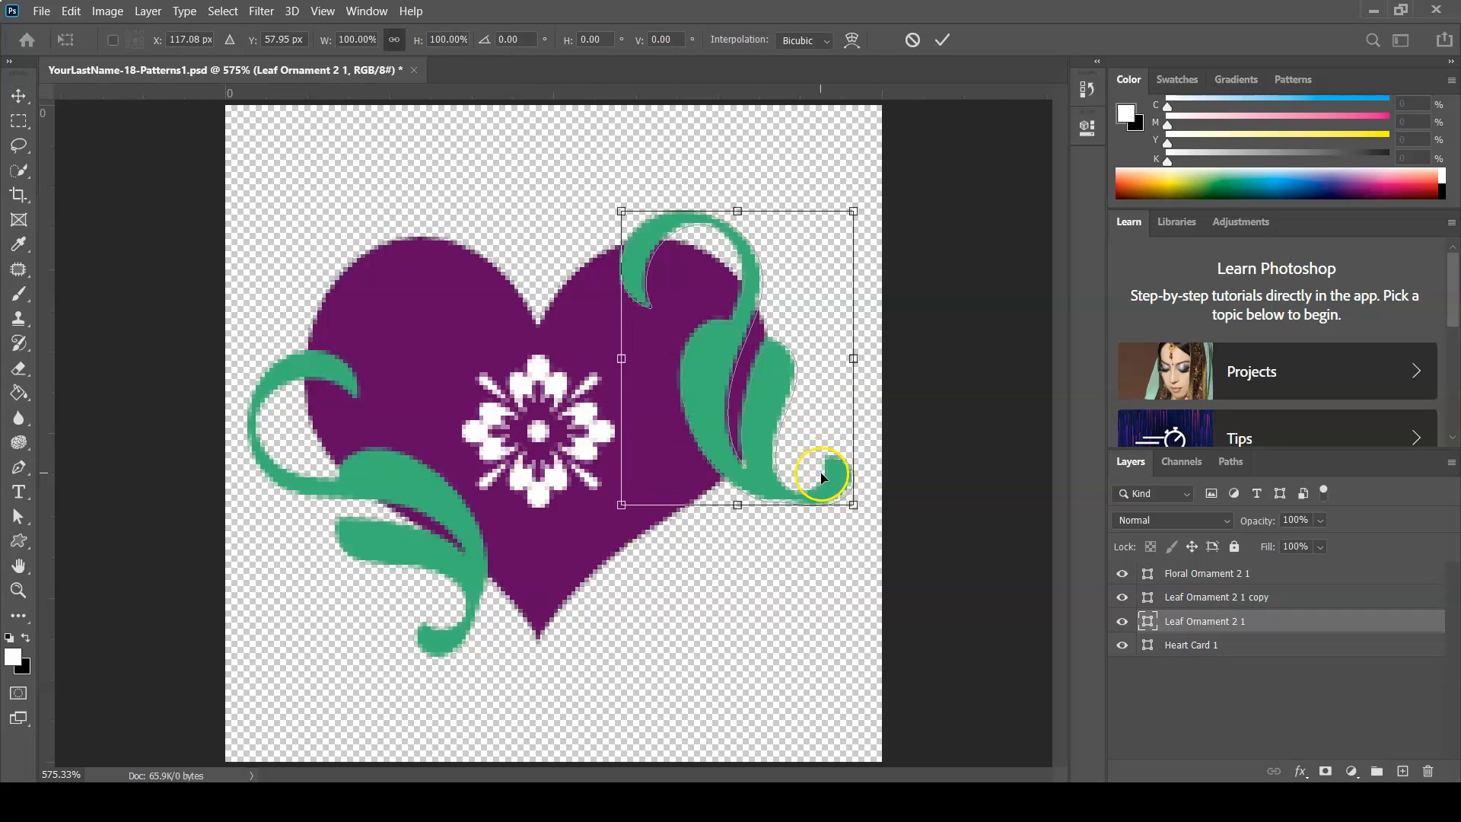
drag(867, 515, 838, 528)
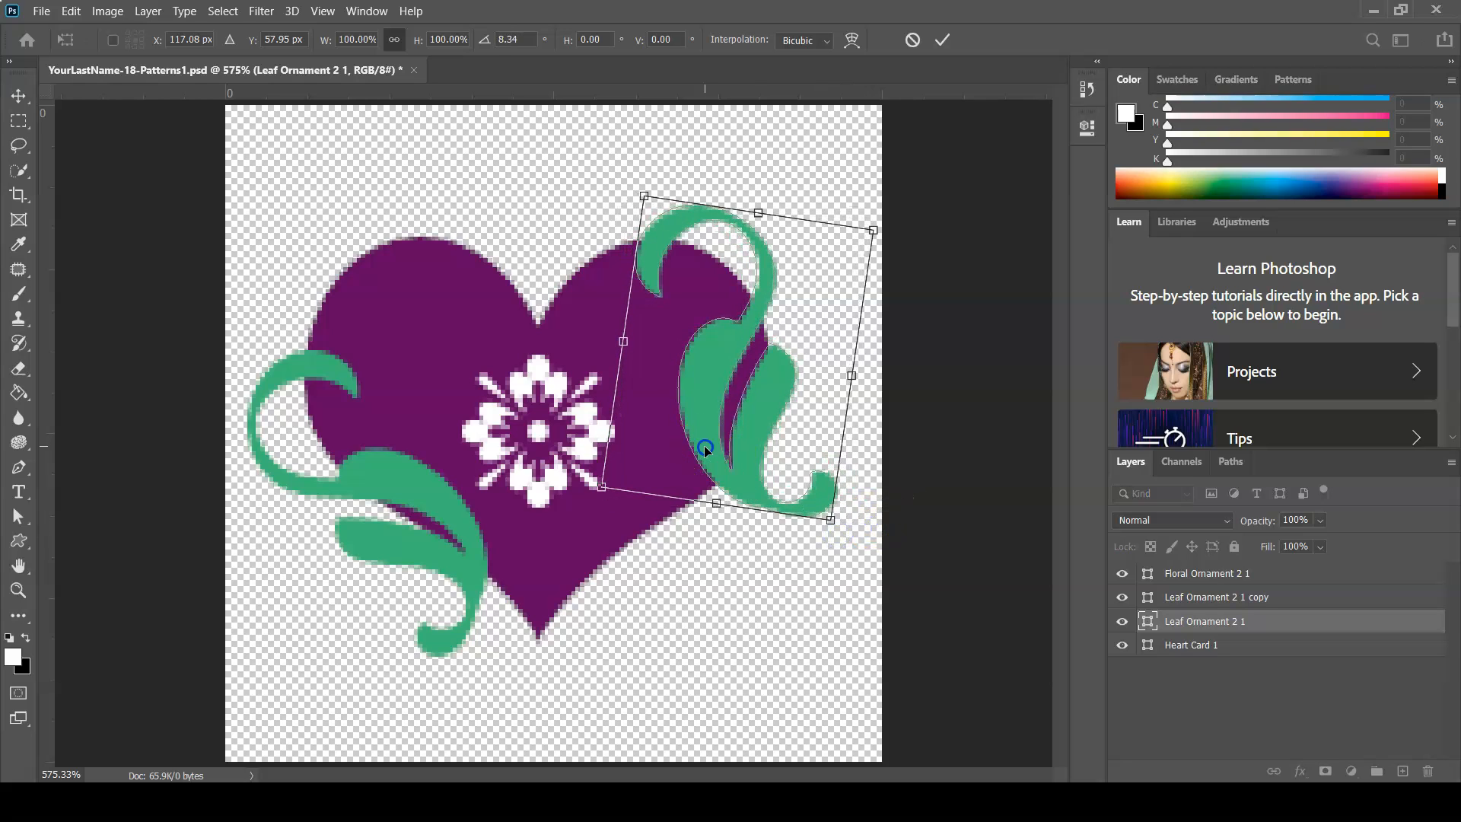
drag(705, 445, 696, 457)
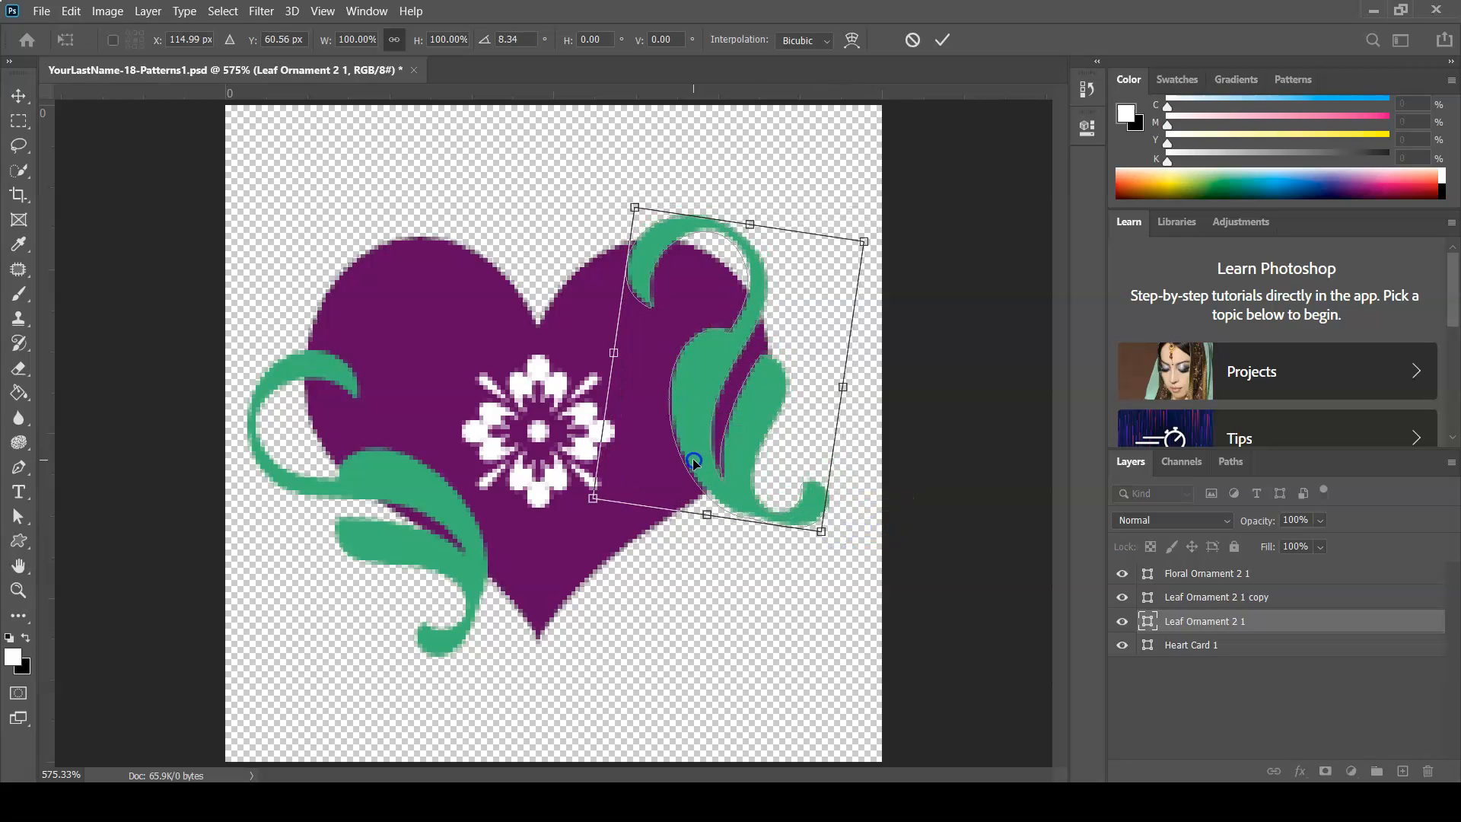
key(Return)
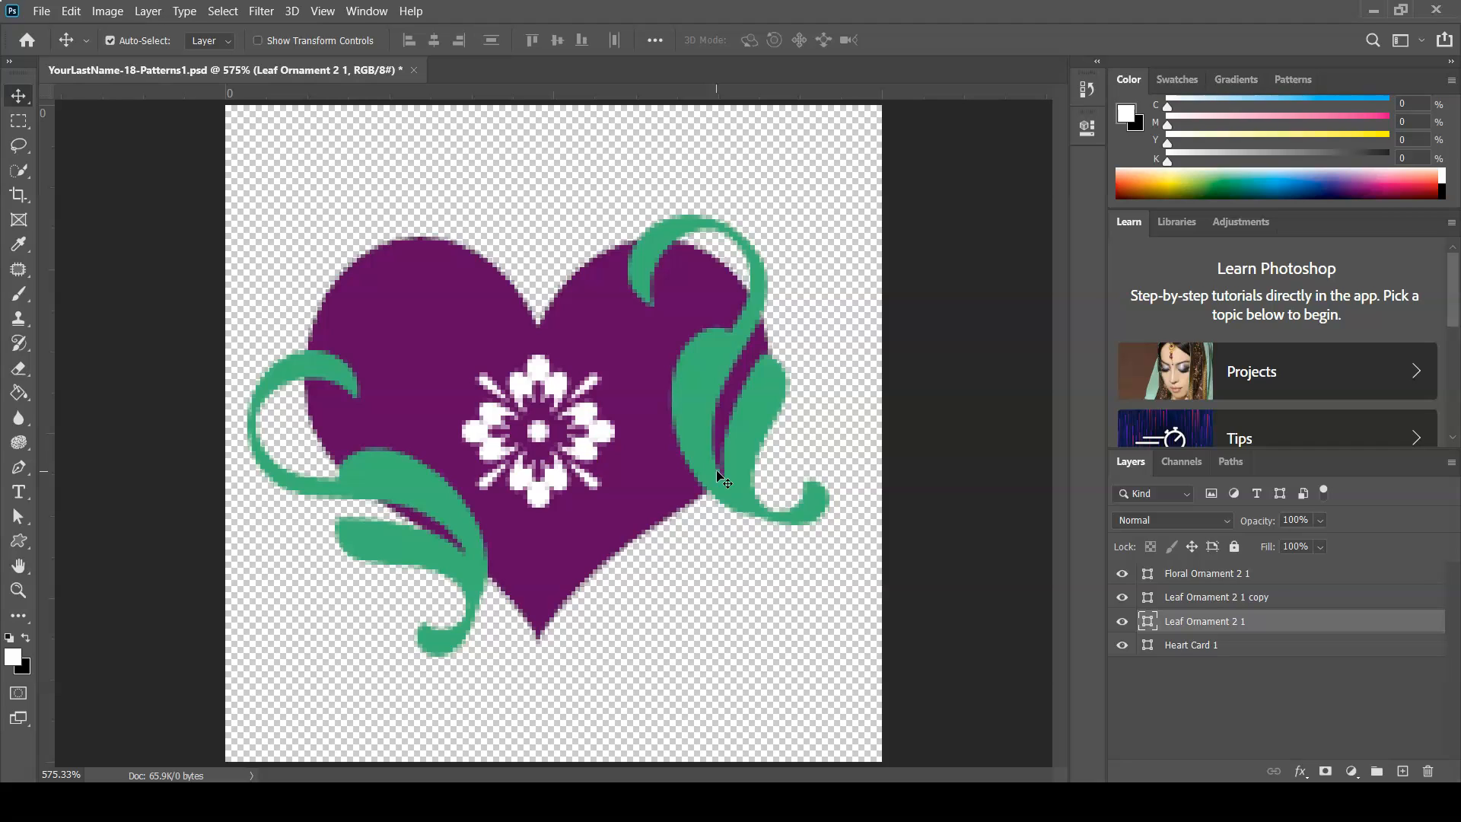
Save the YourLastName-18-Patterns1.psd document
key(ctrl)
key(ctrl+s)
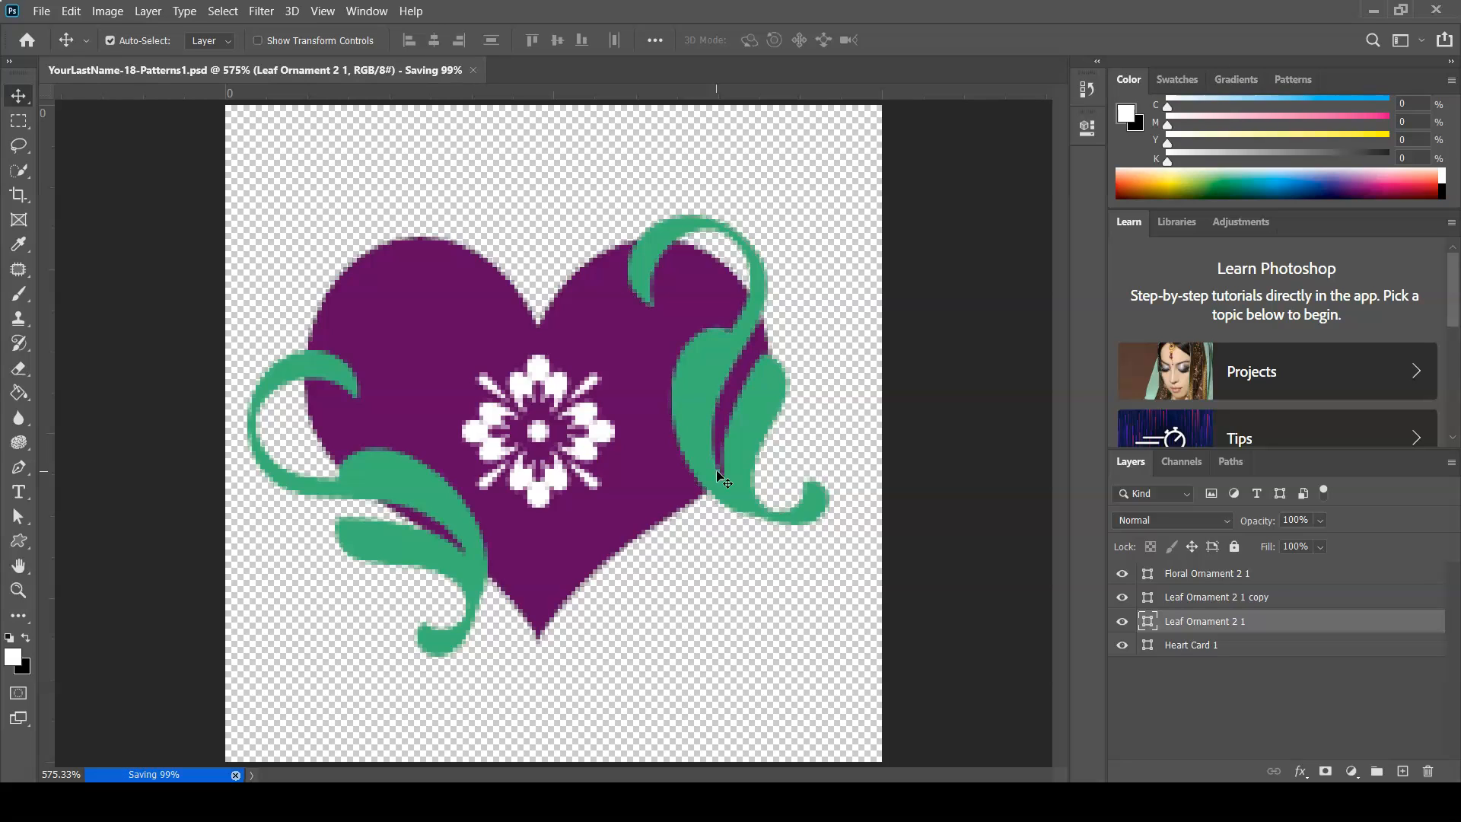
mouse_move(716, 475)
mouse_down()
mouse_move(758, 525)
mouse_move(754, 512)
mouse_up()
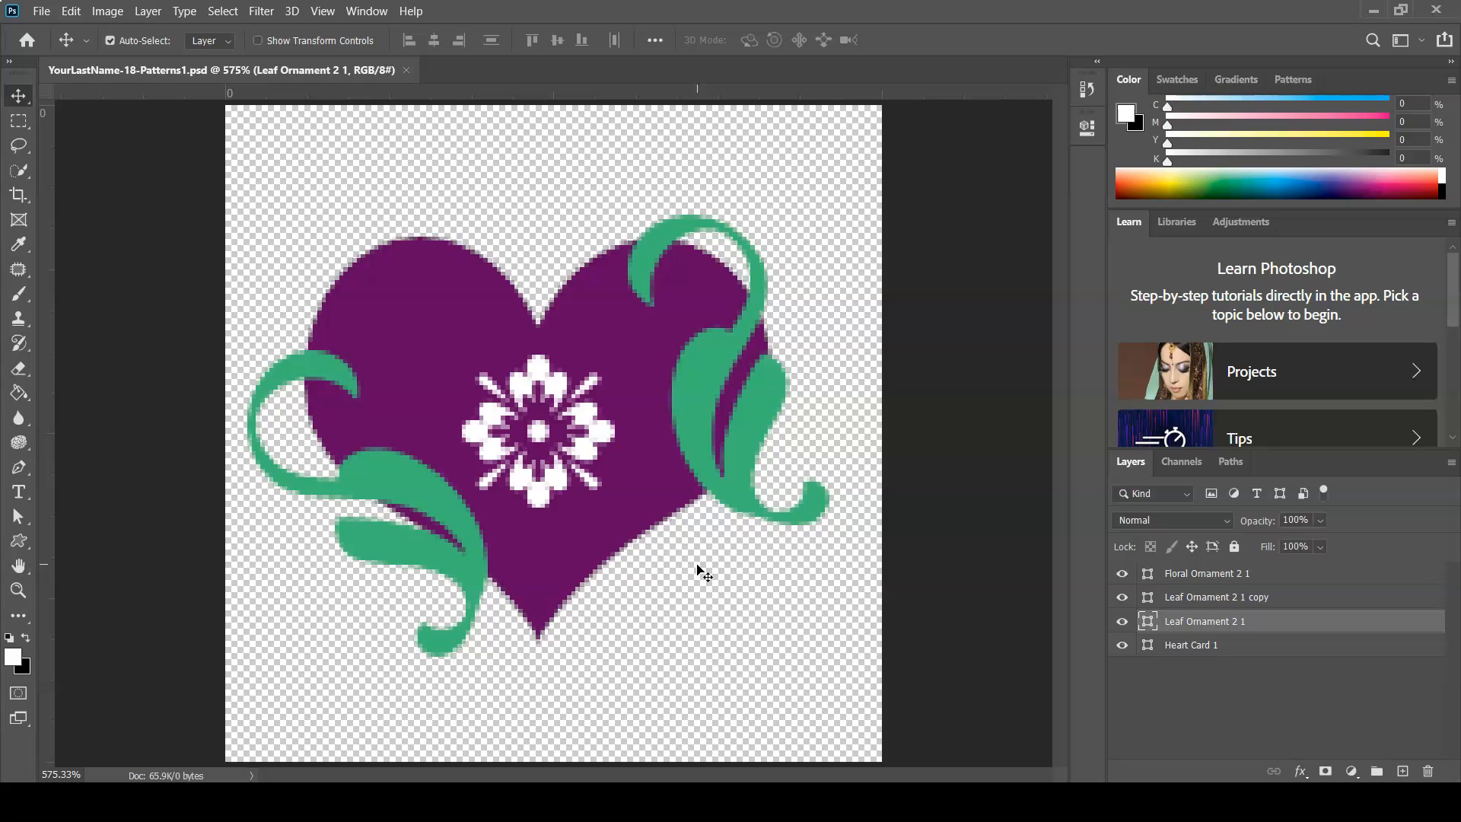
Deselect the layers, define the artwork as a pattern named Heart Leaves, and close the document
click(1169, 765)
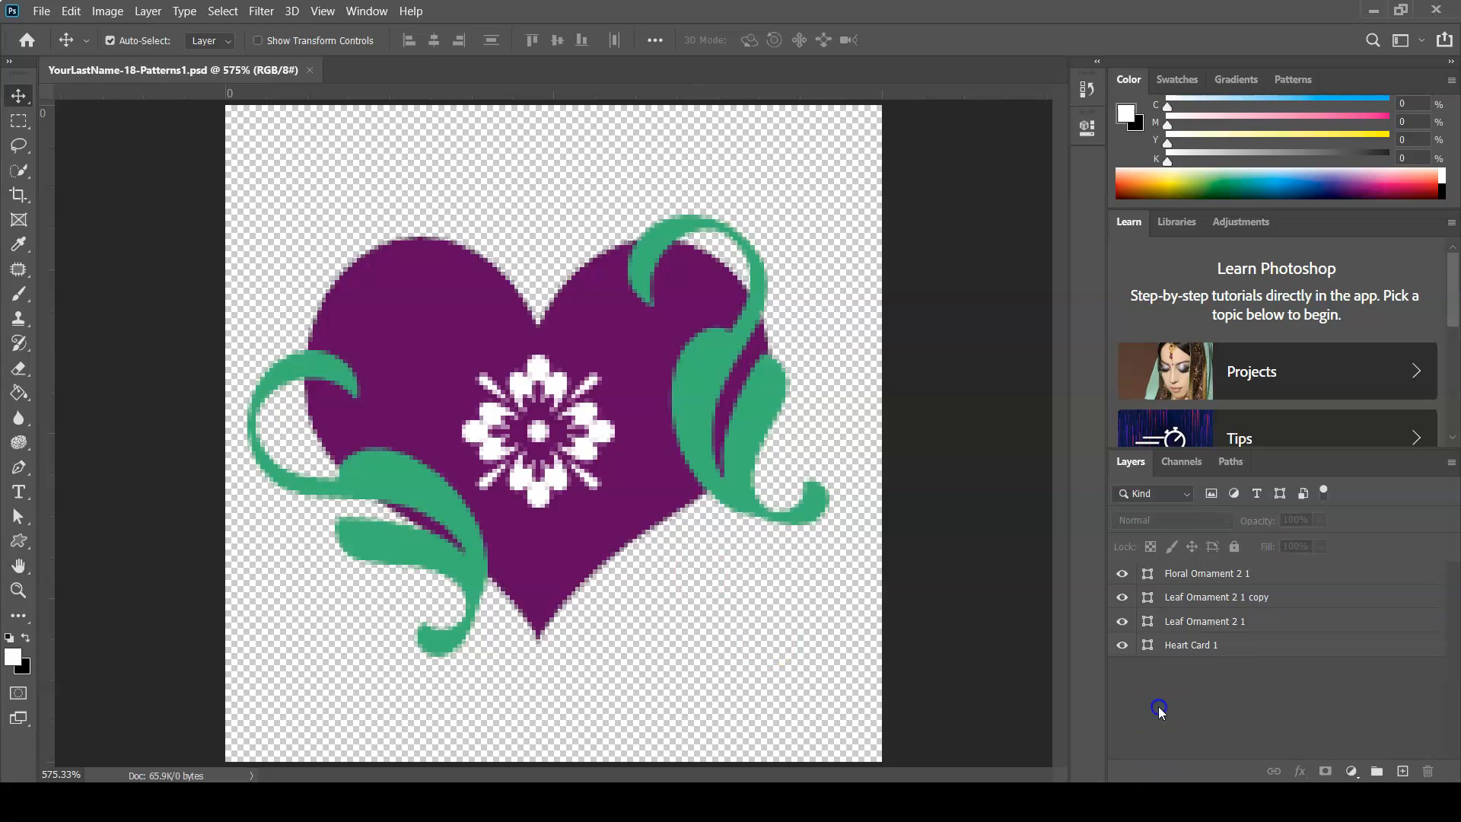
click(71, 11)
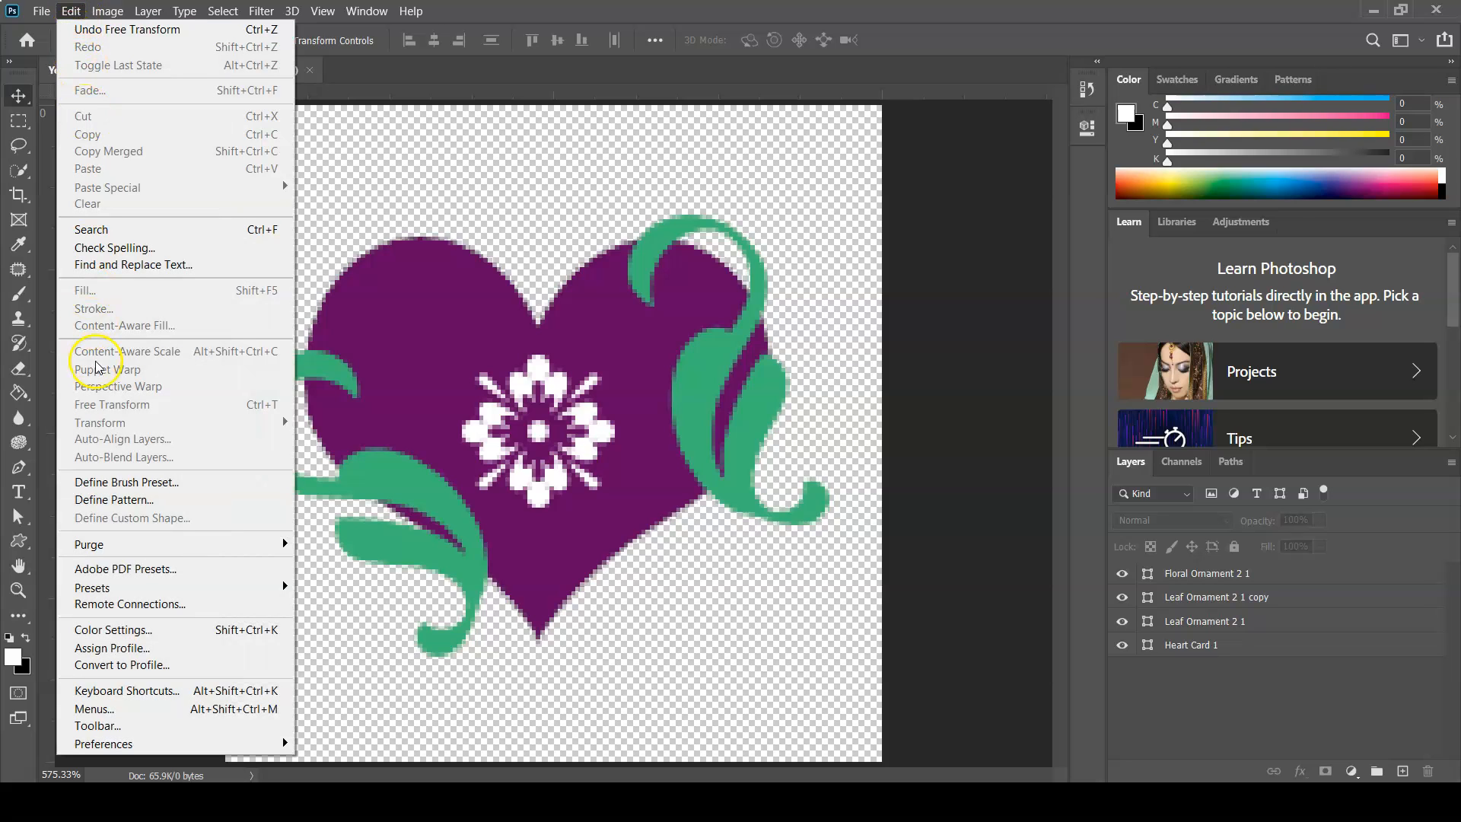
click(163, 505)
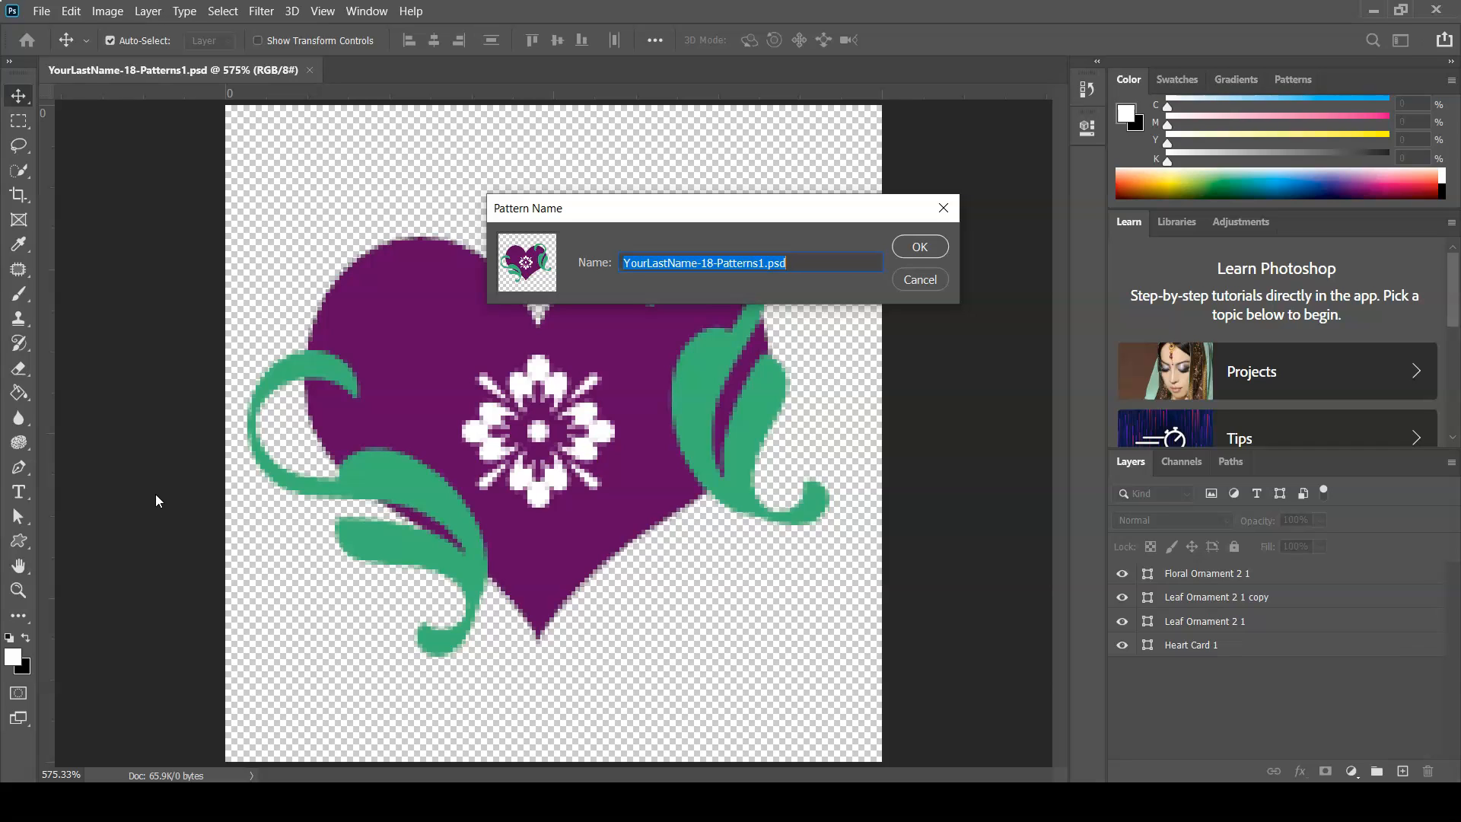
text(Heart Leaves)
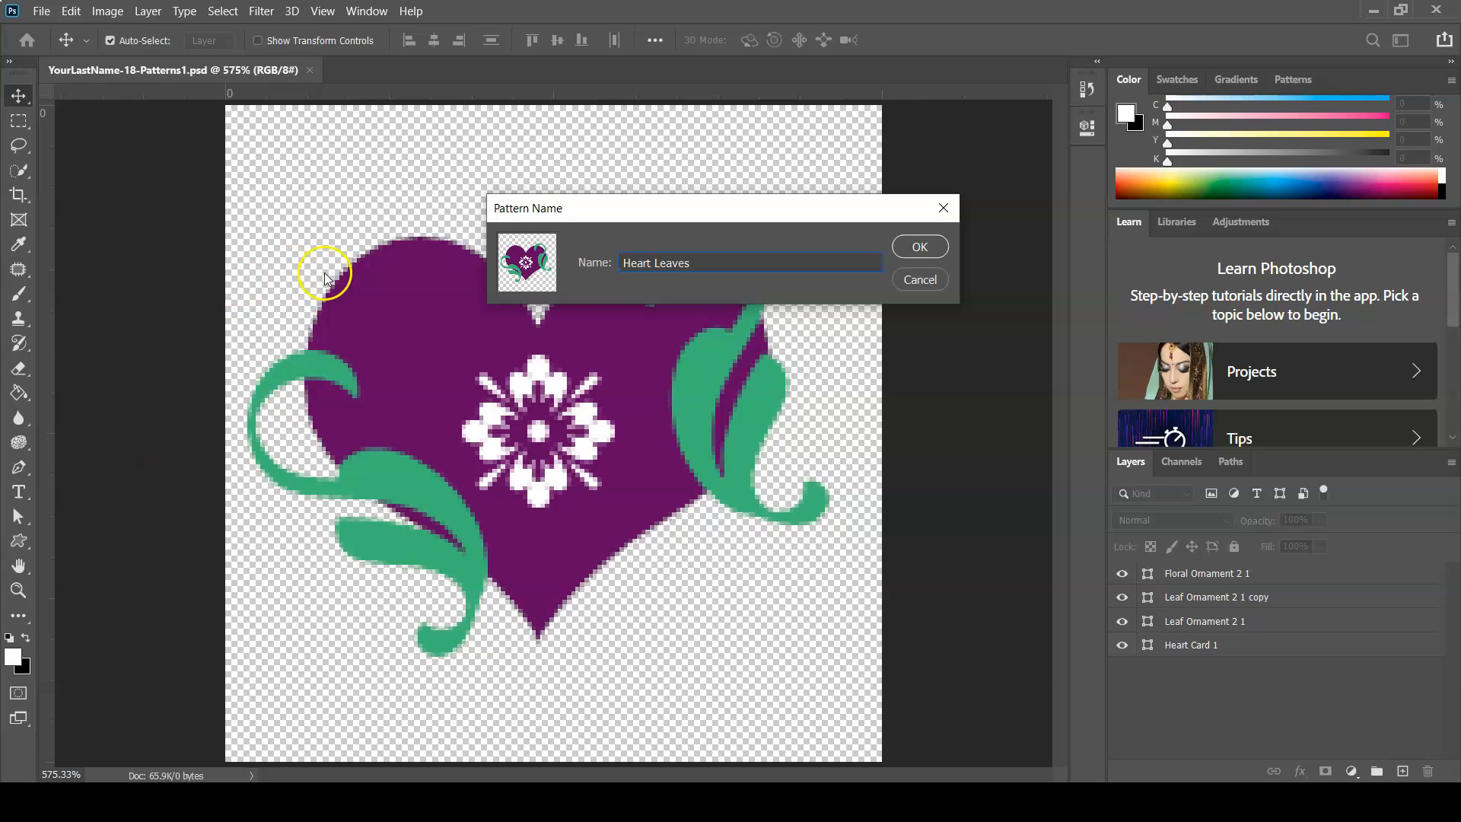
click(935, 242)
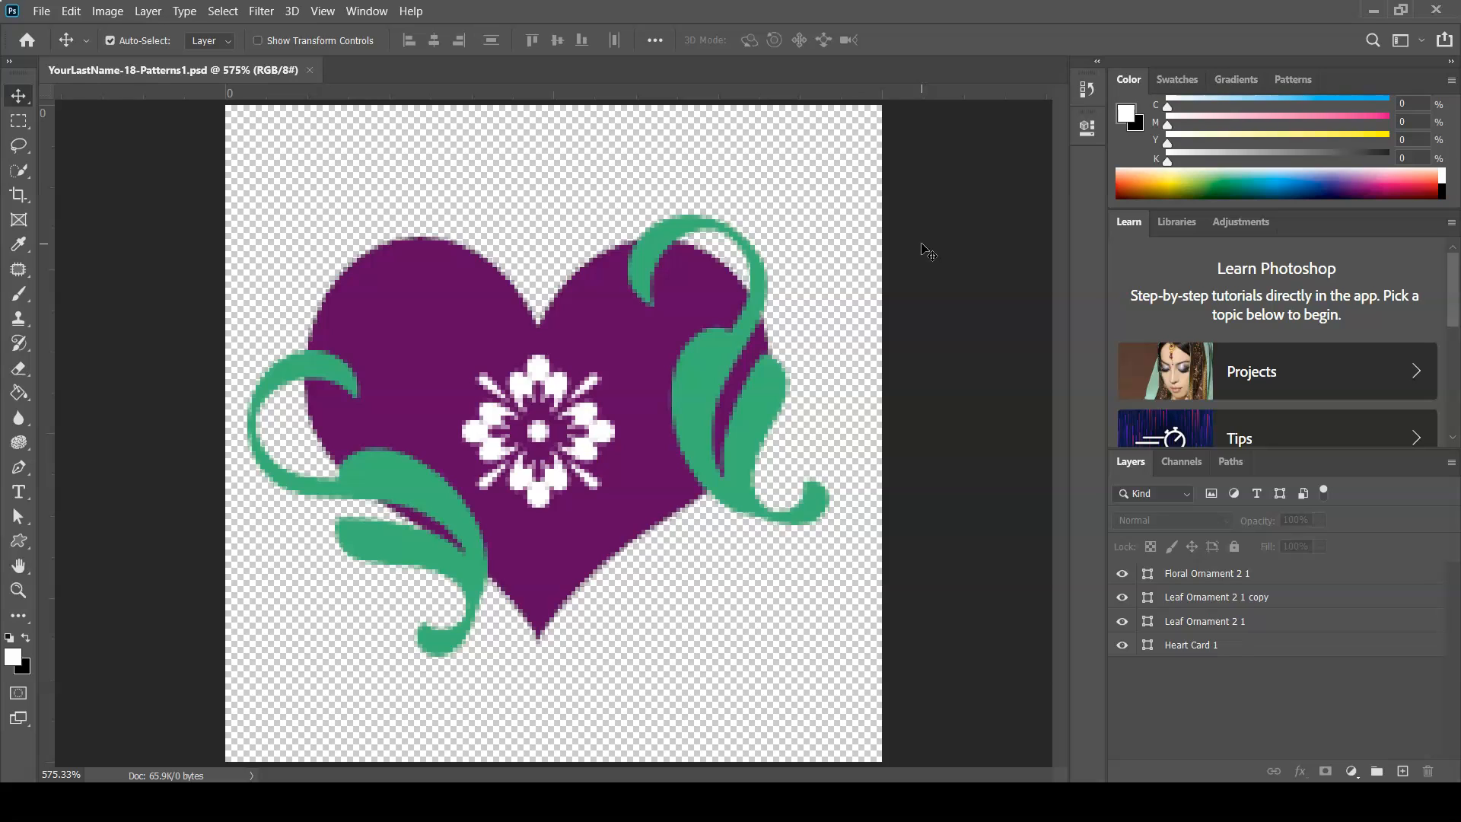
click(310, 70)
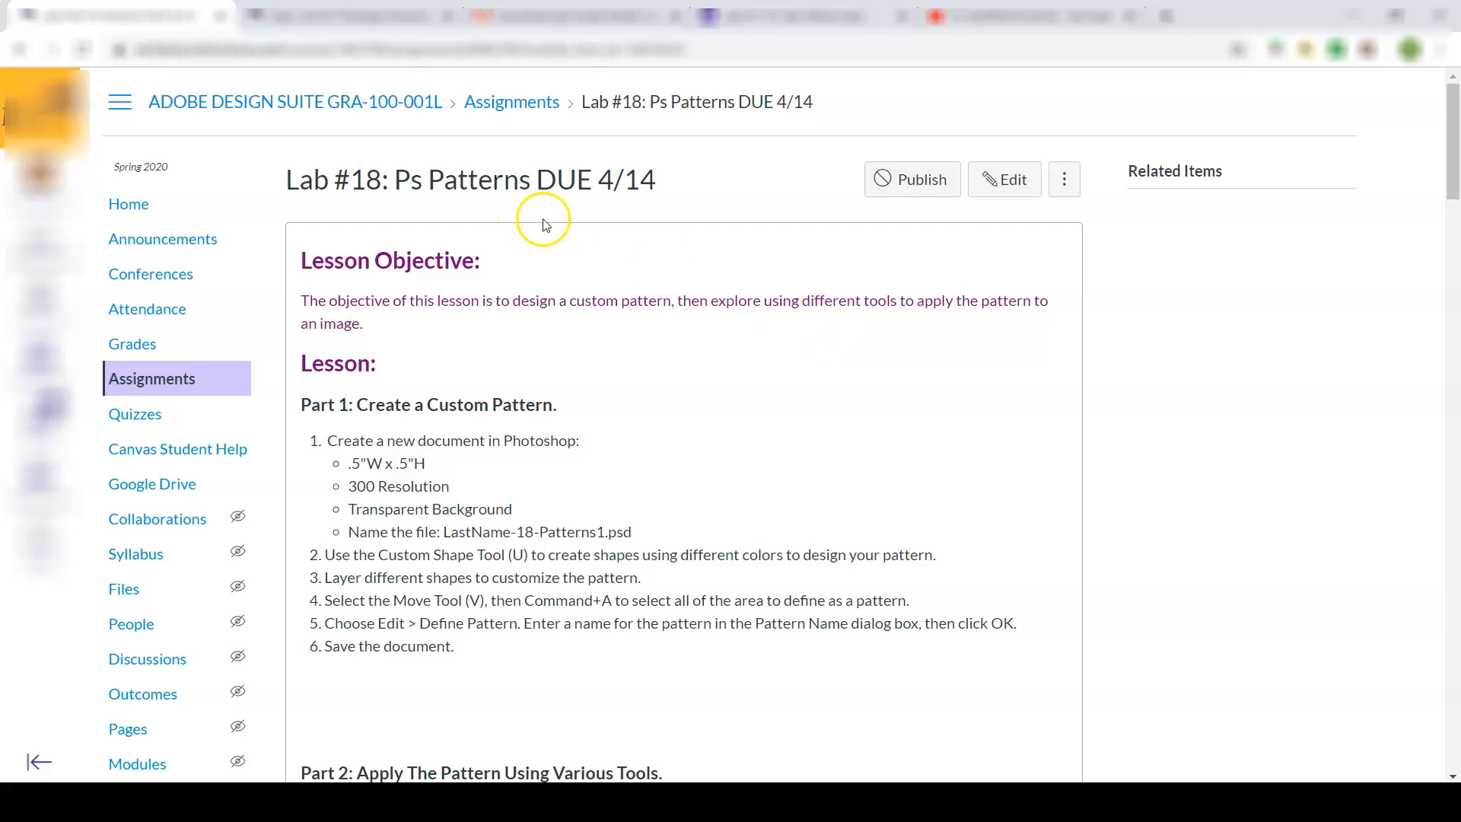
Download Ps-PatternsLab.jpg from Part 2 of the Lab #18 assignment page in the browser and open it in Photoshop
scroll(709, 348, down, 5)
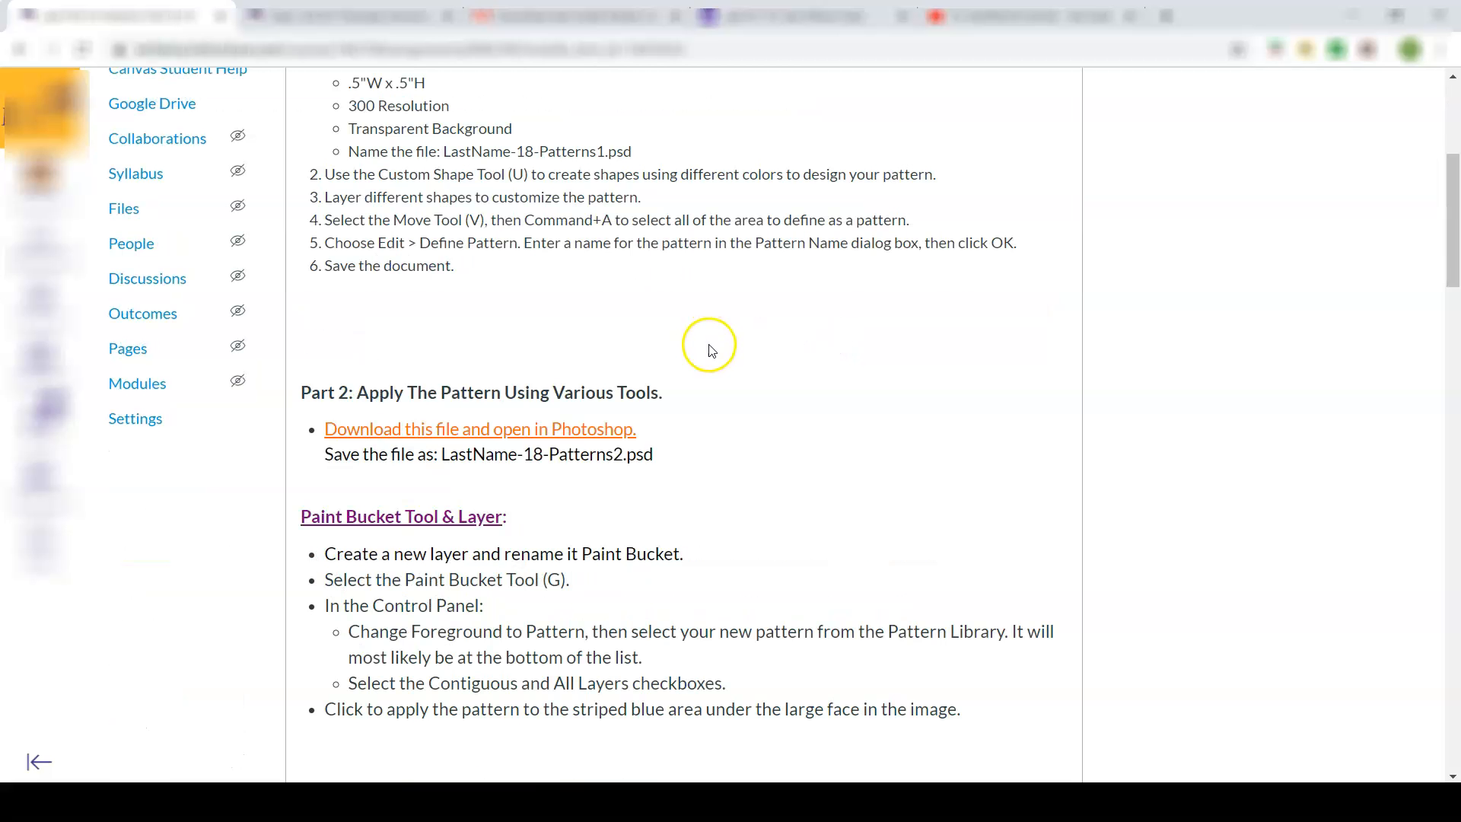
scroll(710, 348, up, 5)
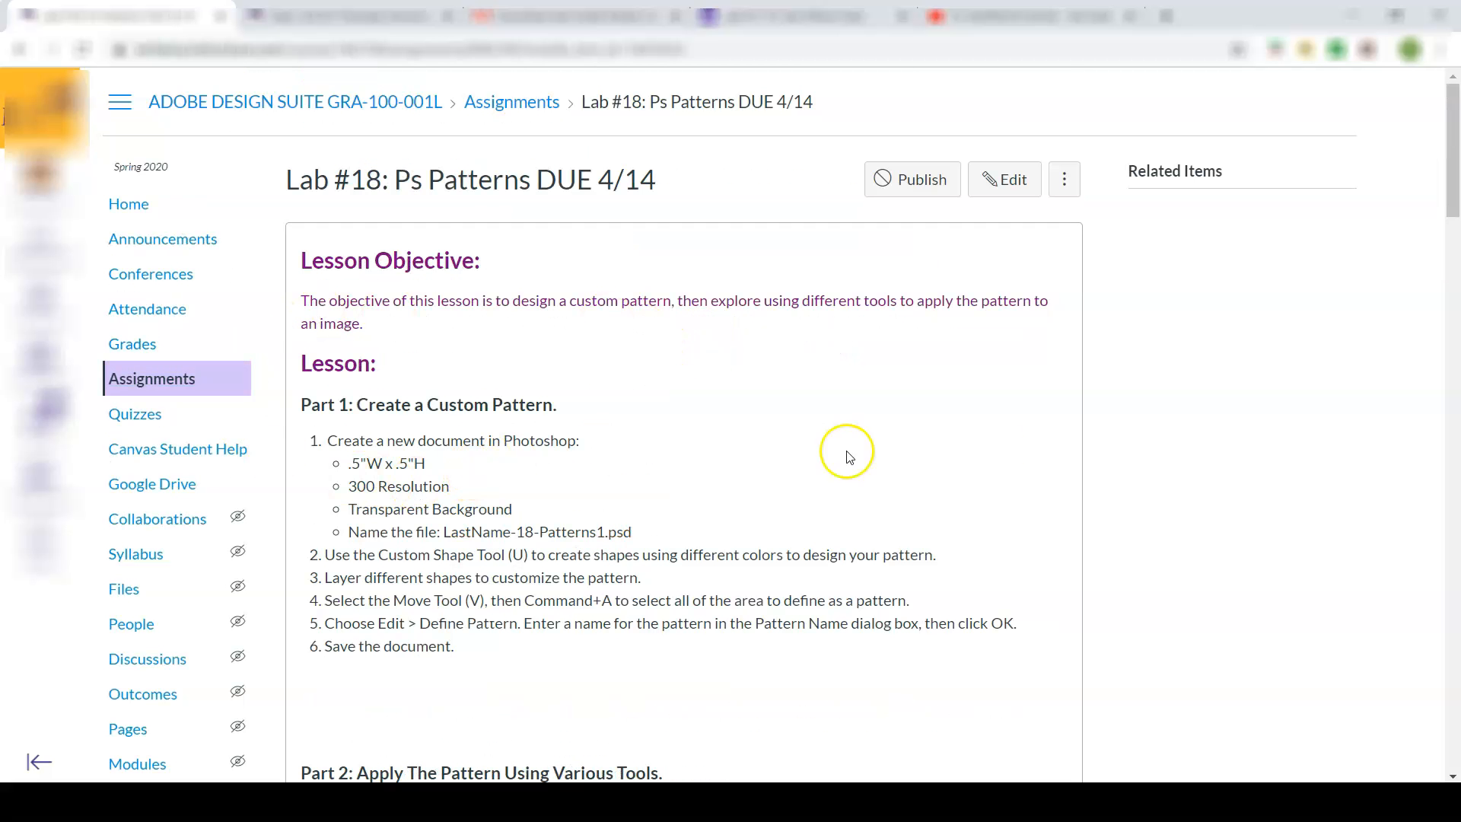
drag(1453, 133, 1451, 251)
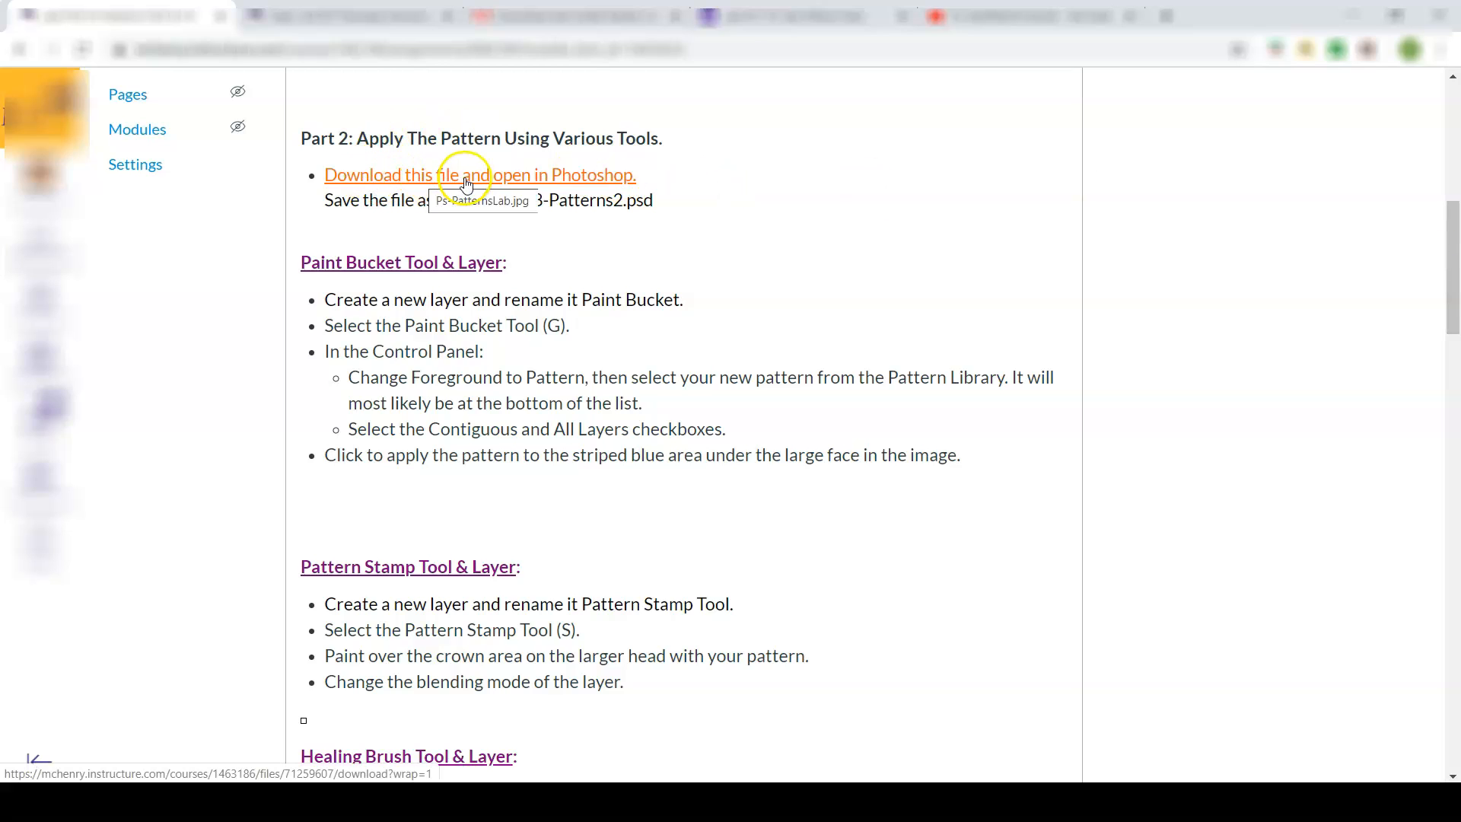
click(539, 183)
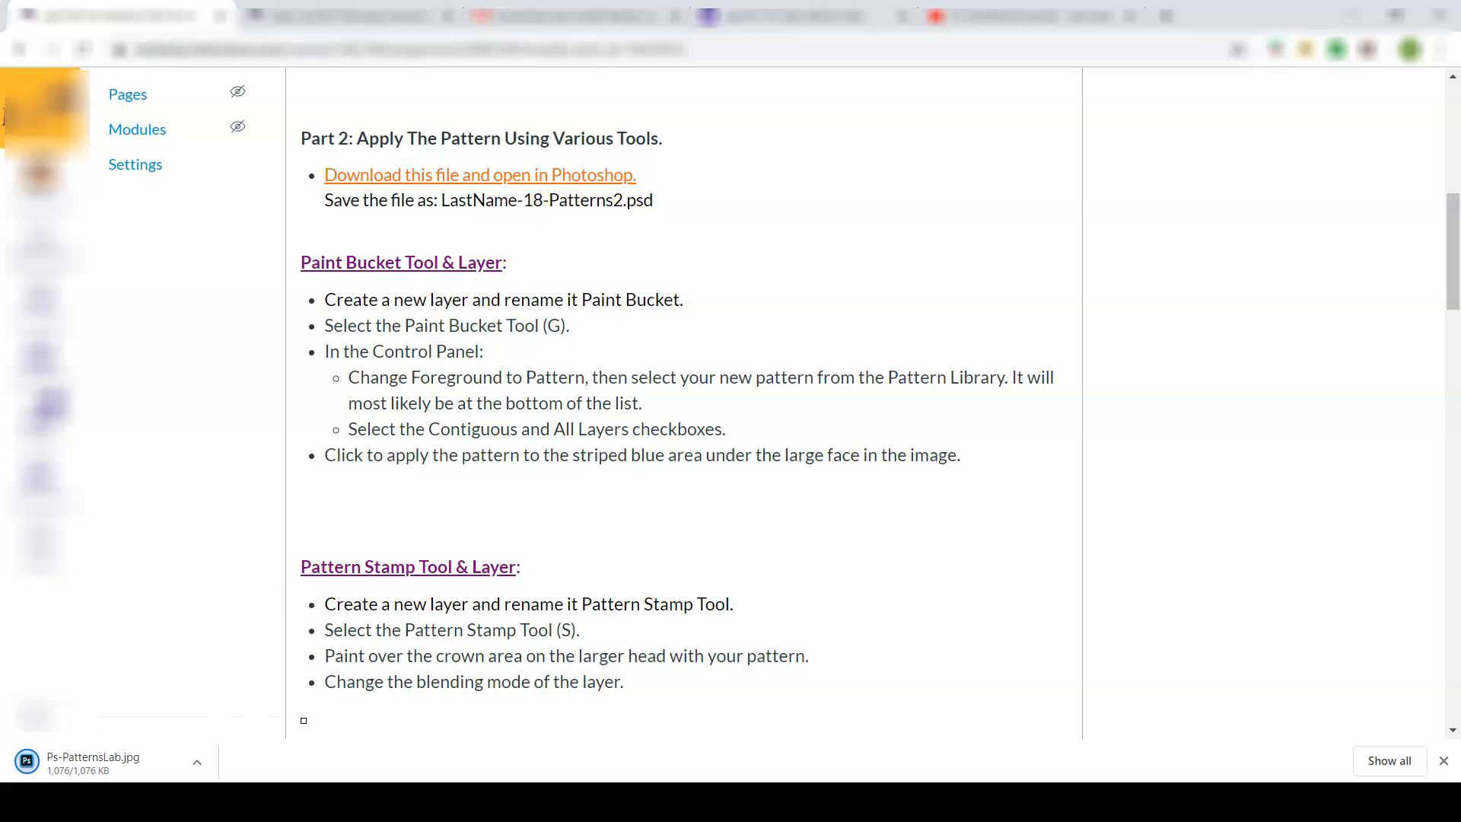
click(28, 764)
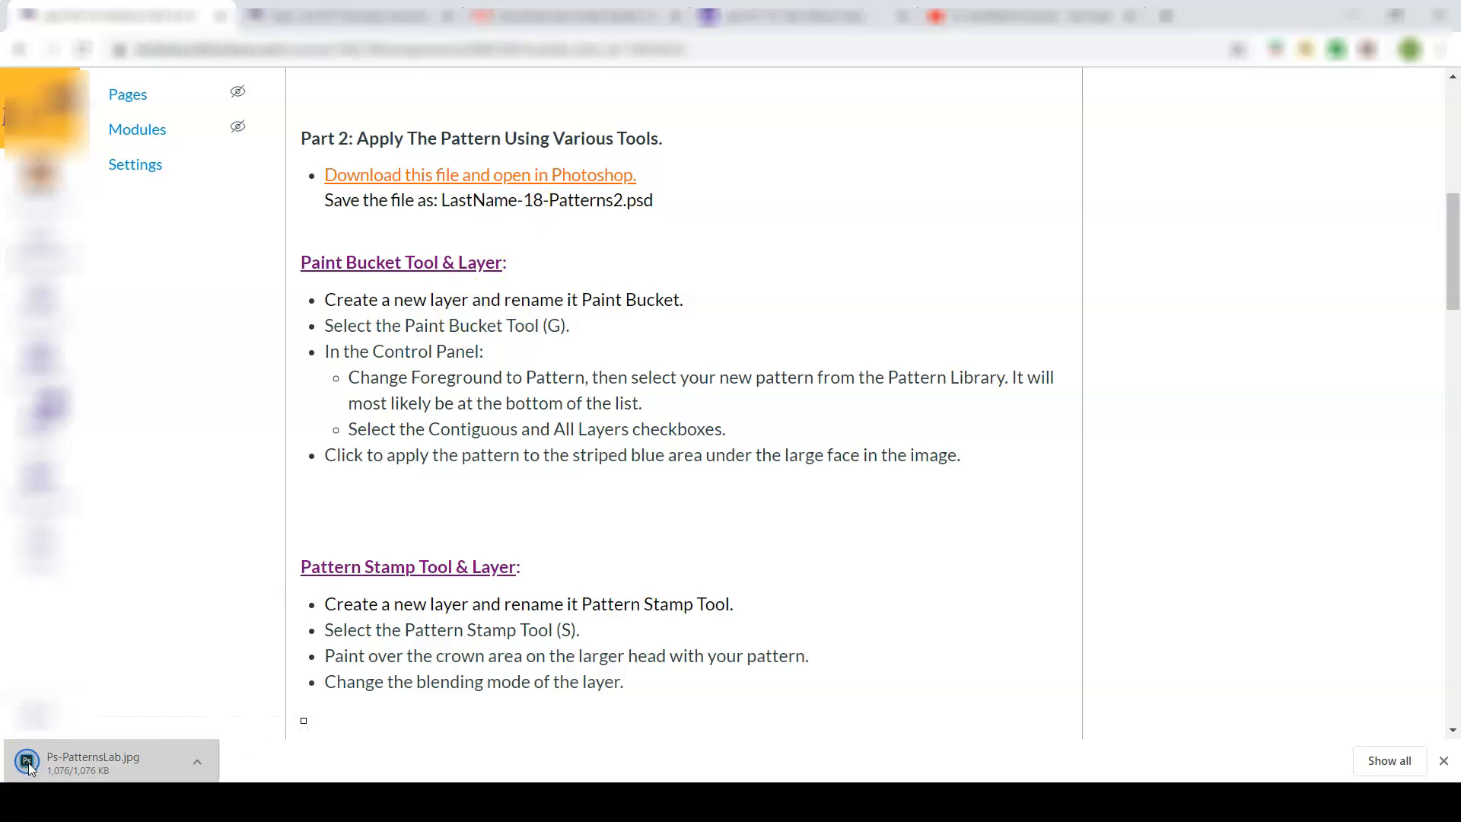
click(171, 708)
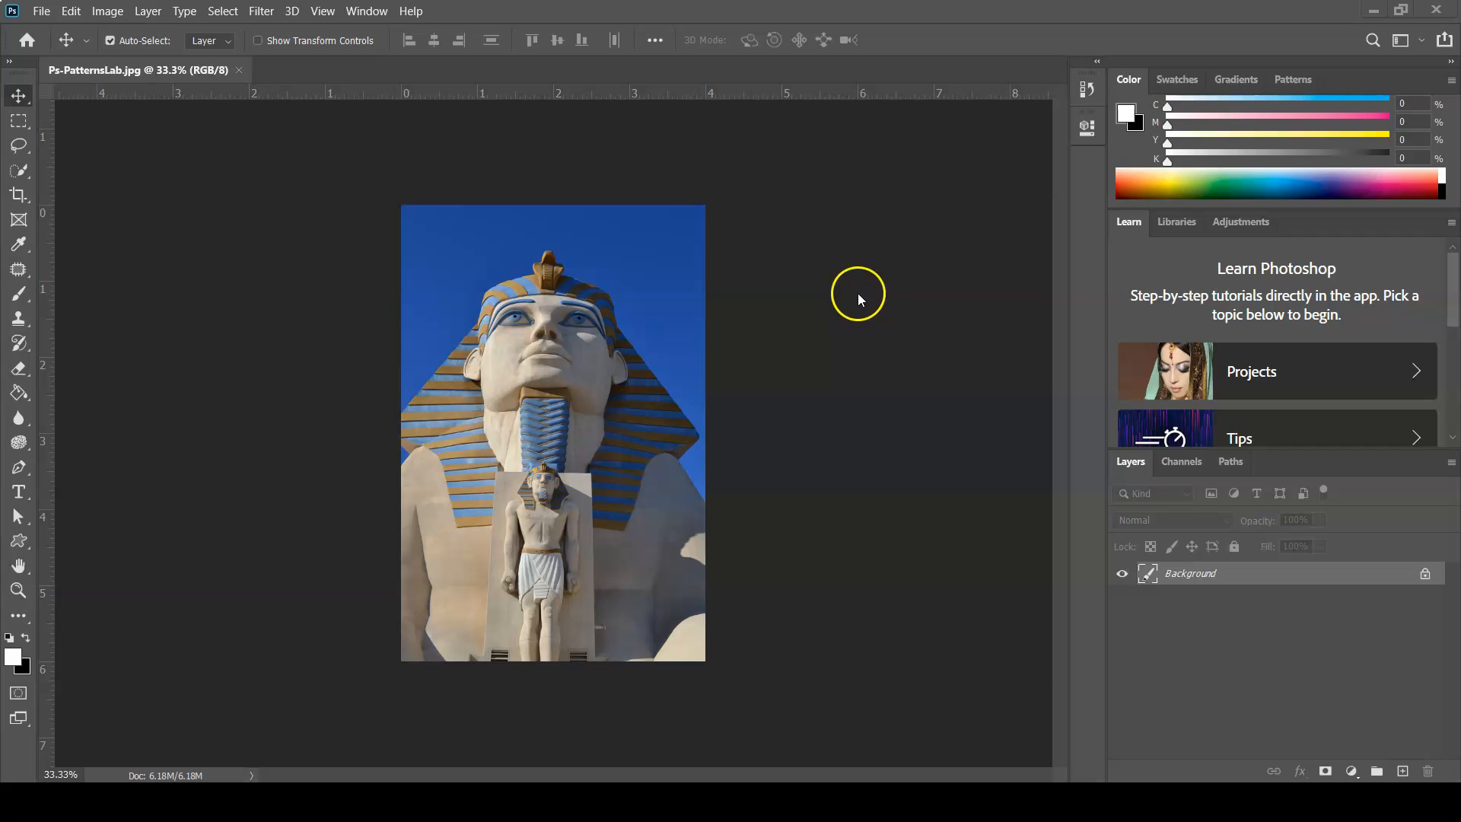
Start saving the statue image with Save As and choose the 18-Ps-Patterns course folder as its location
click(42, 12)
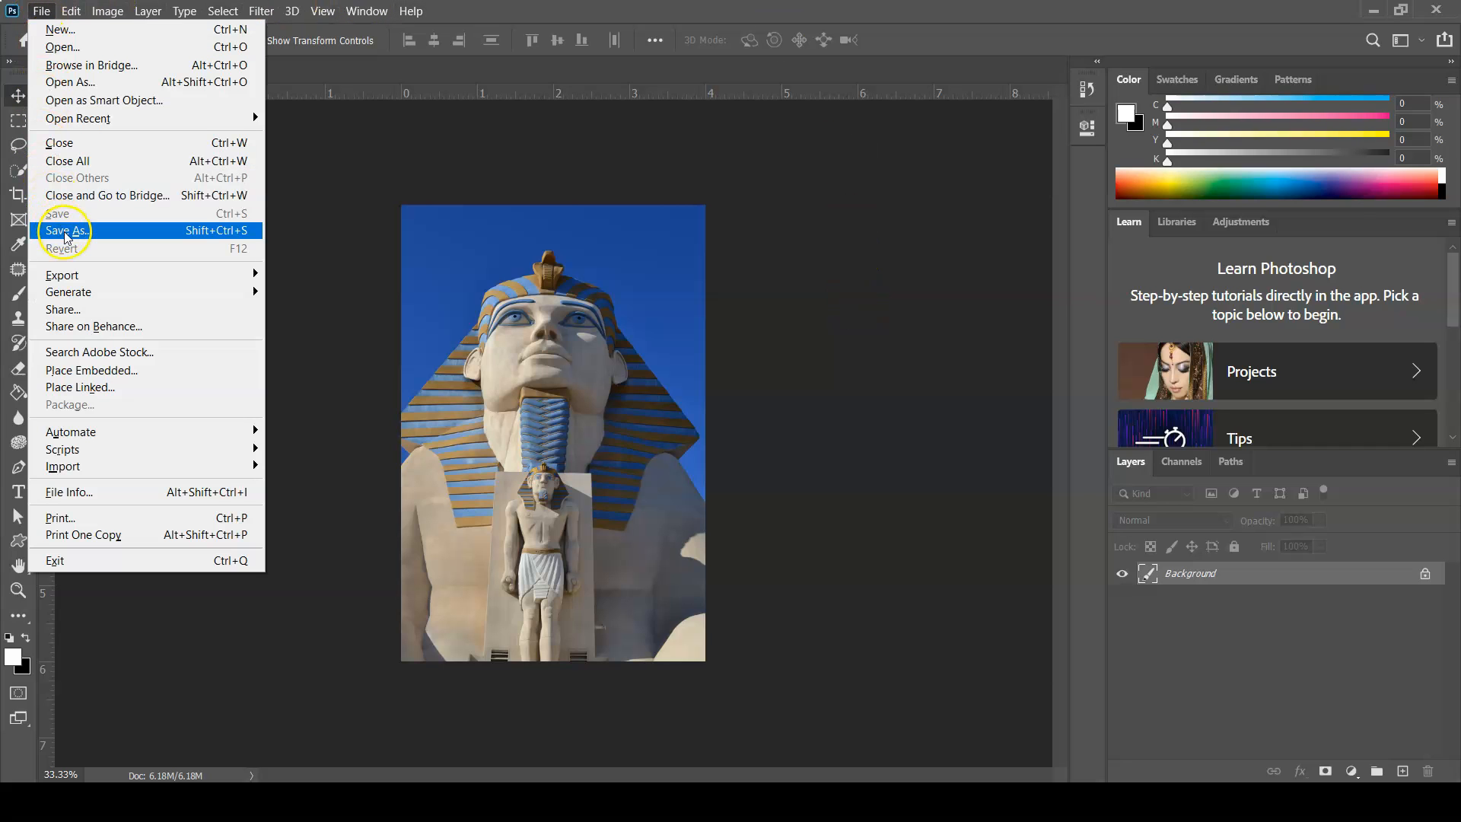
click(67, 238)
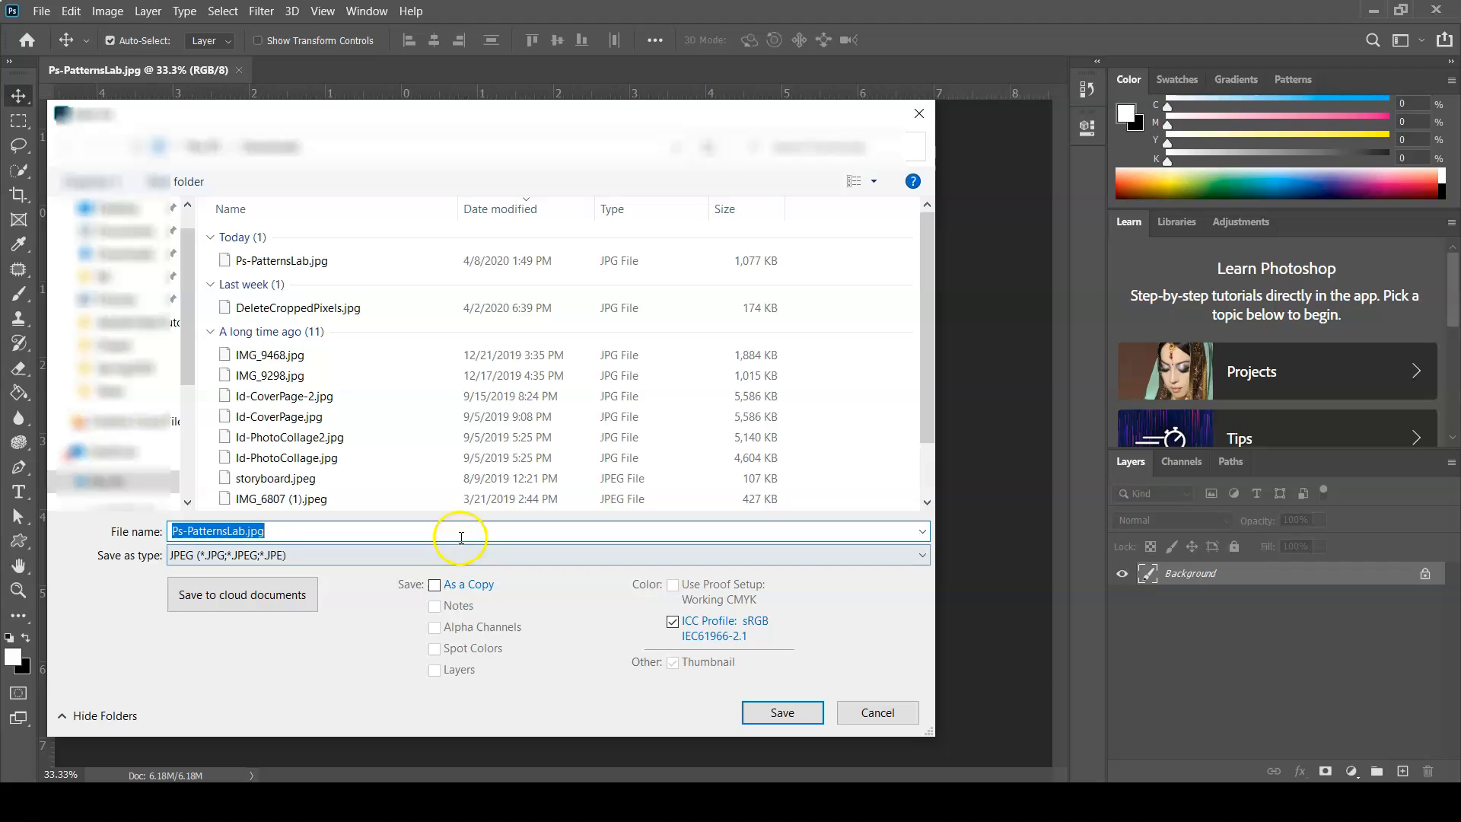
scroll(145, 357, down, 3)
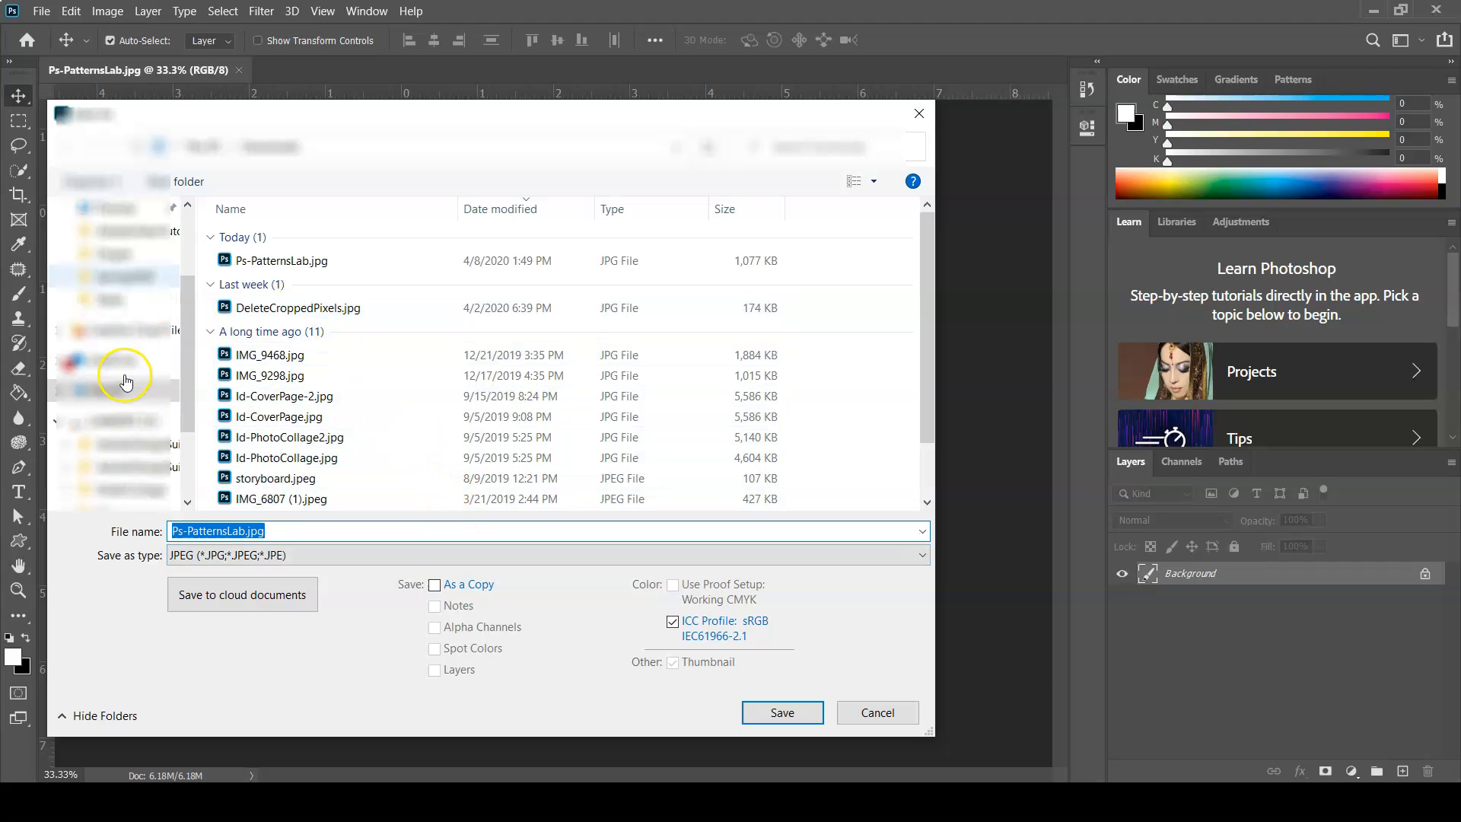
click(124, 447)
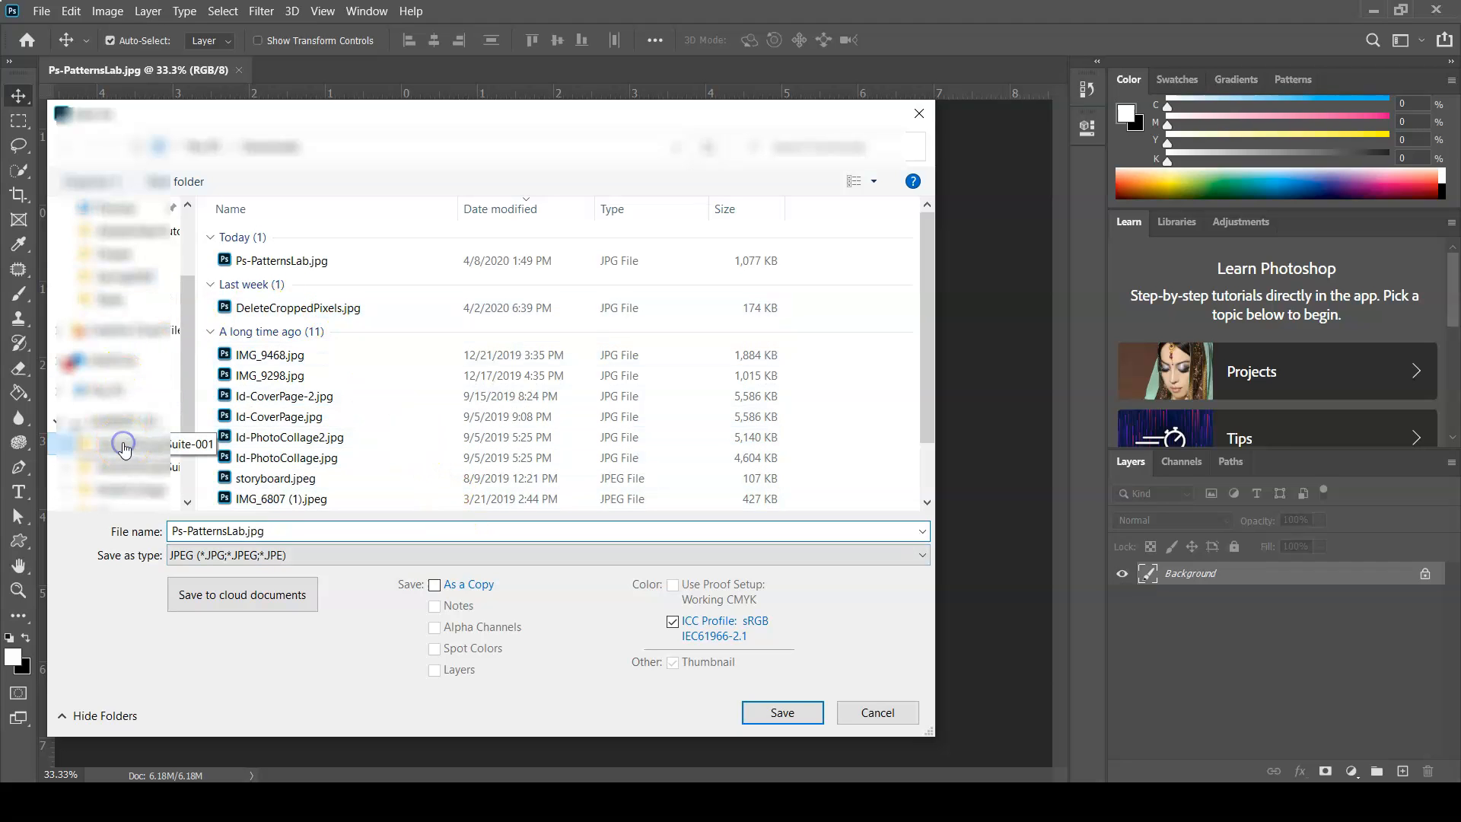
scroll(281, 449, down, 2)
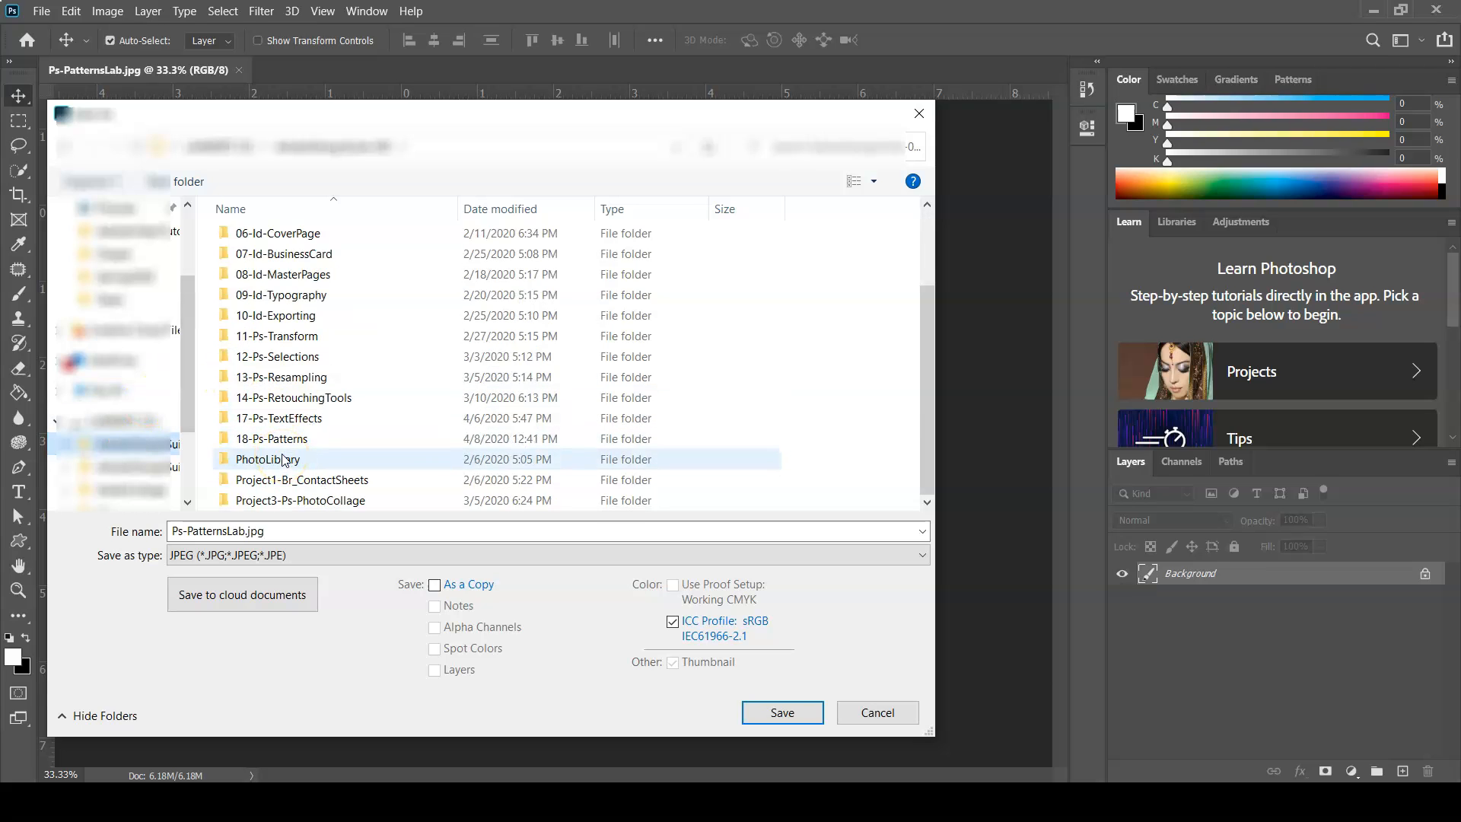
click(258, 445)
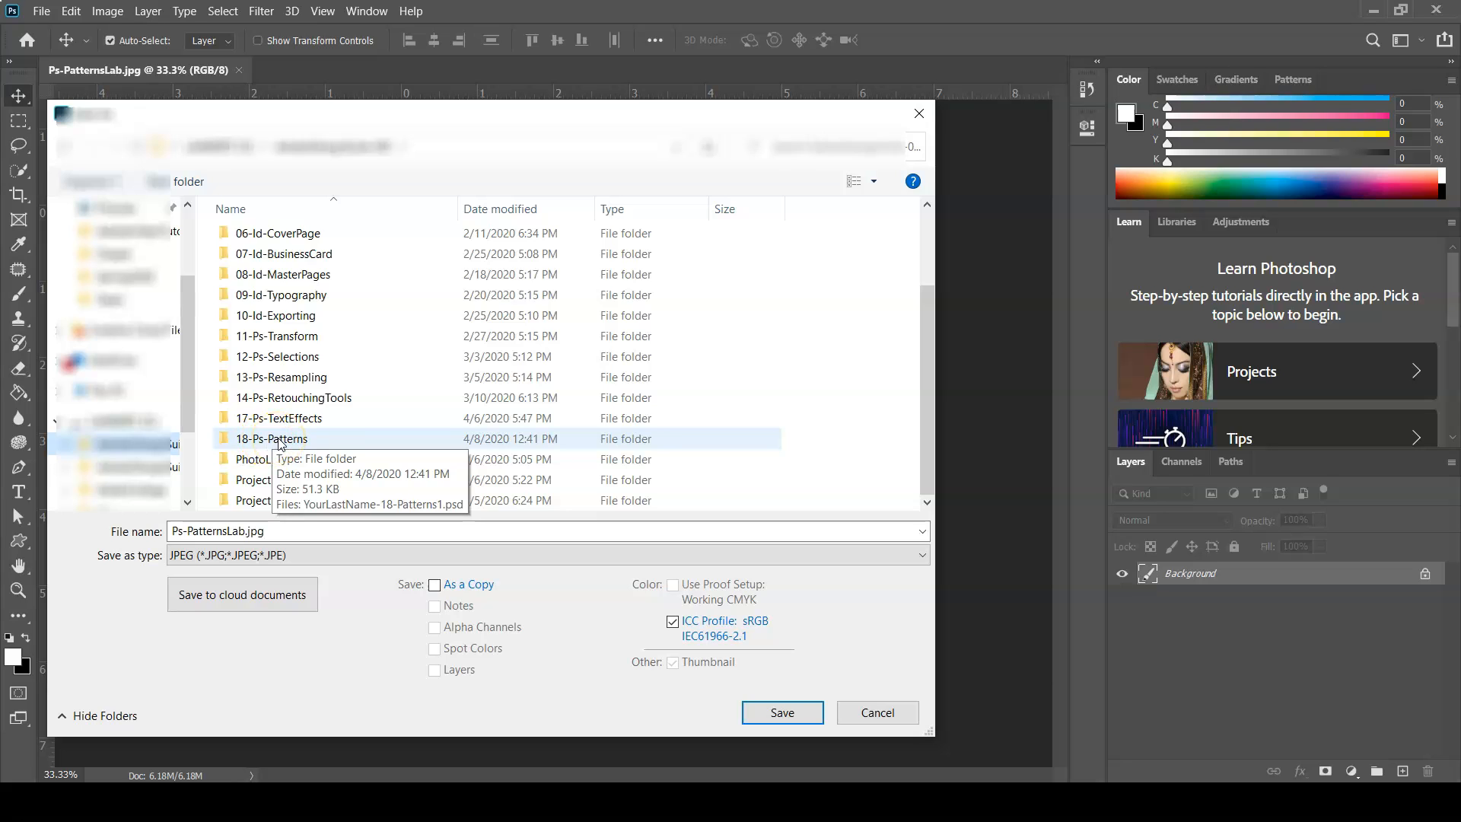
click(280, 444)
double_click(279, 440)
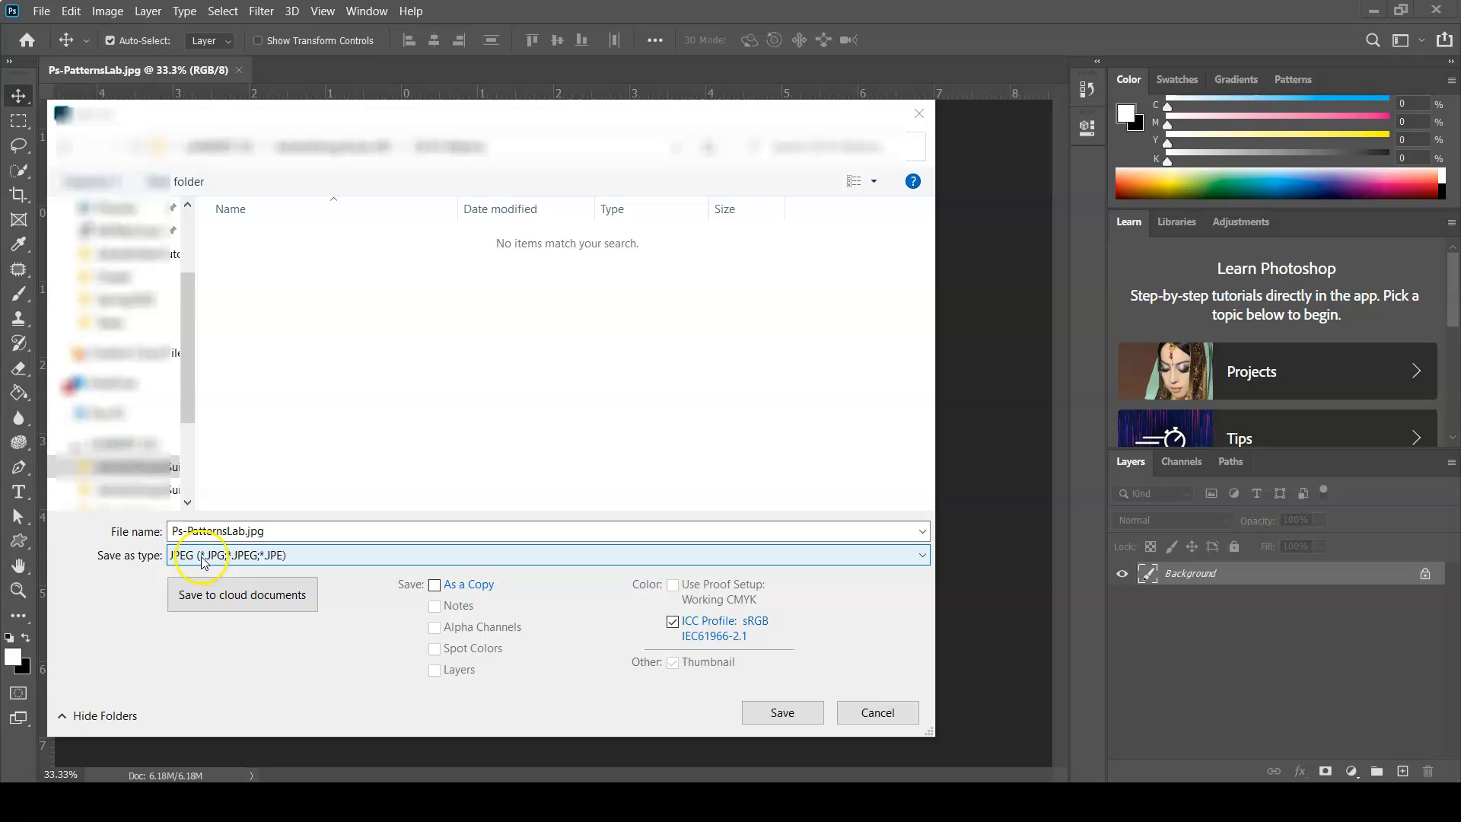
Set the file format to Photoshop (PSD), name the file YourLastName-18-Patterns2.psd and save it
click(240, 559)
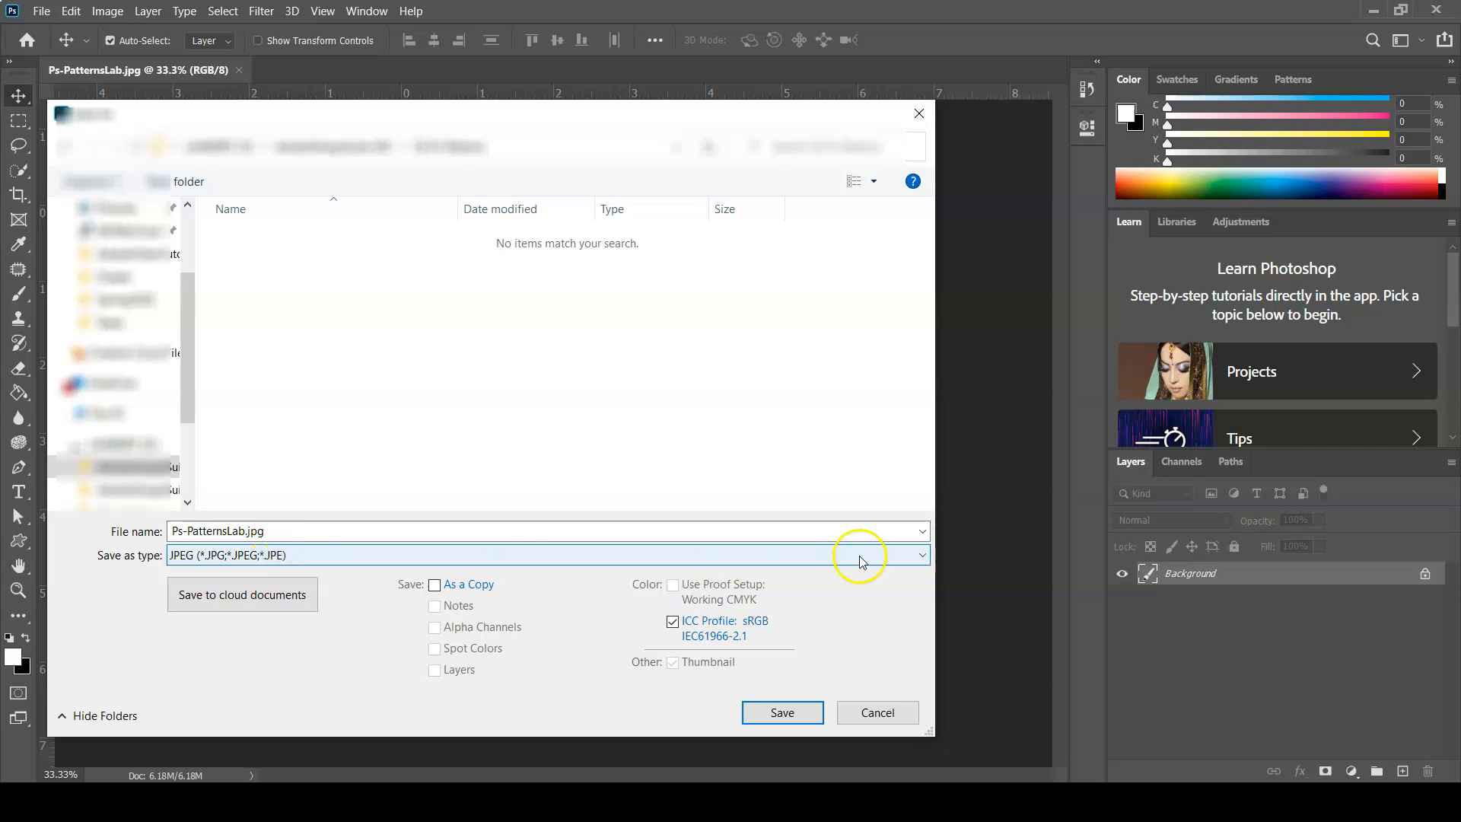
click(909, 556)
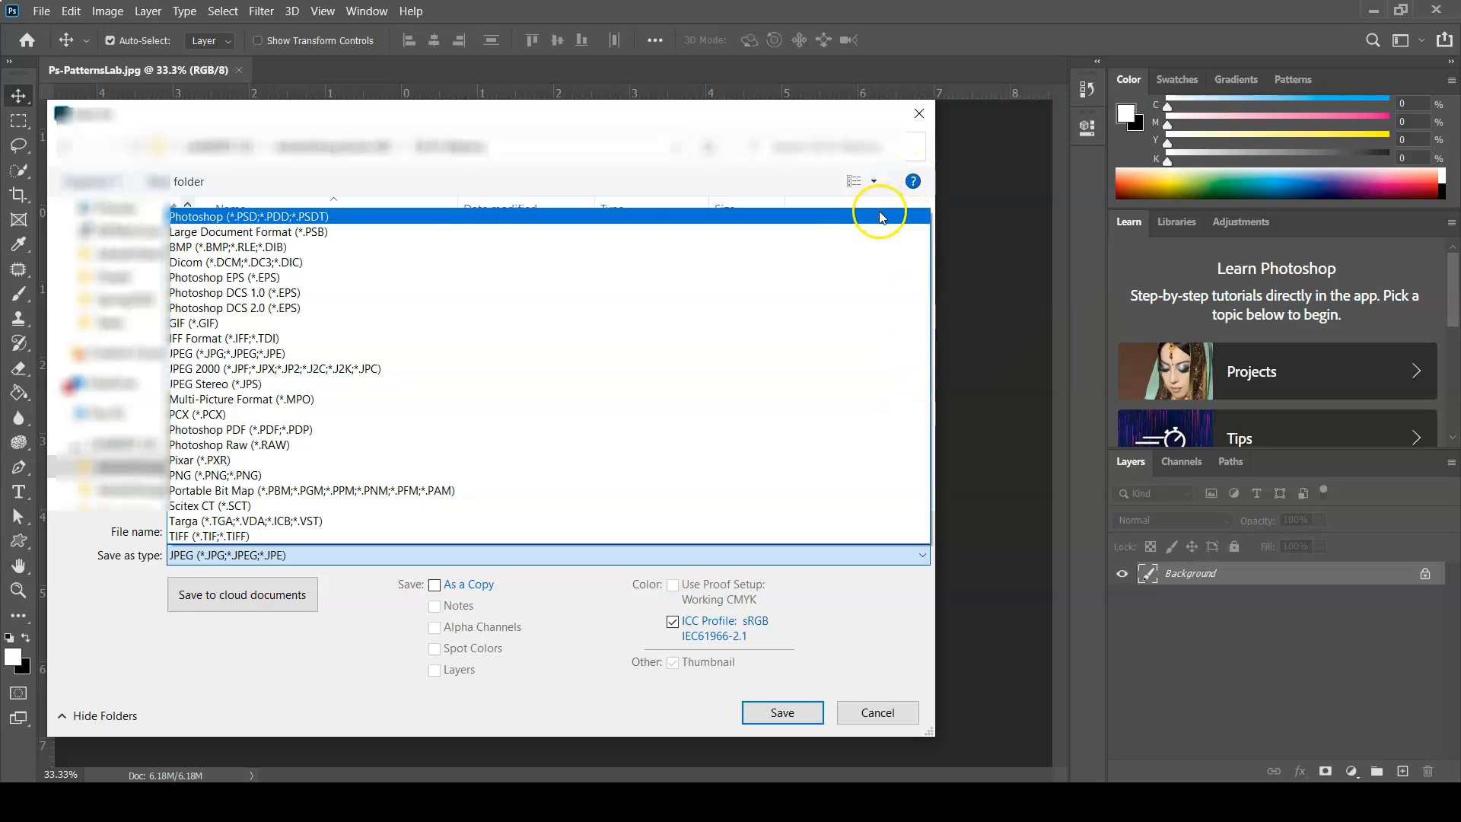
click(295, 216)
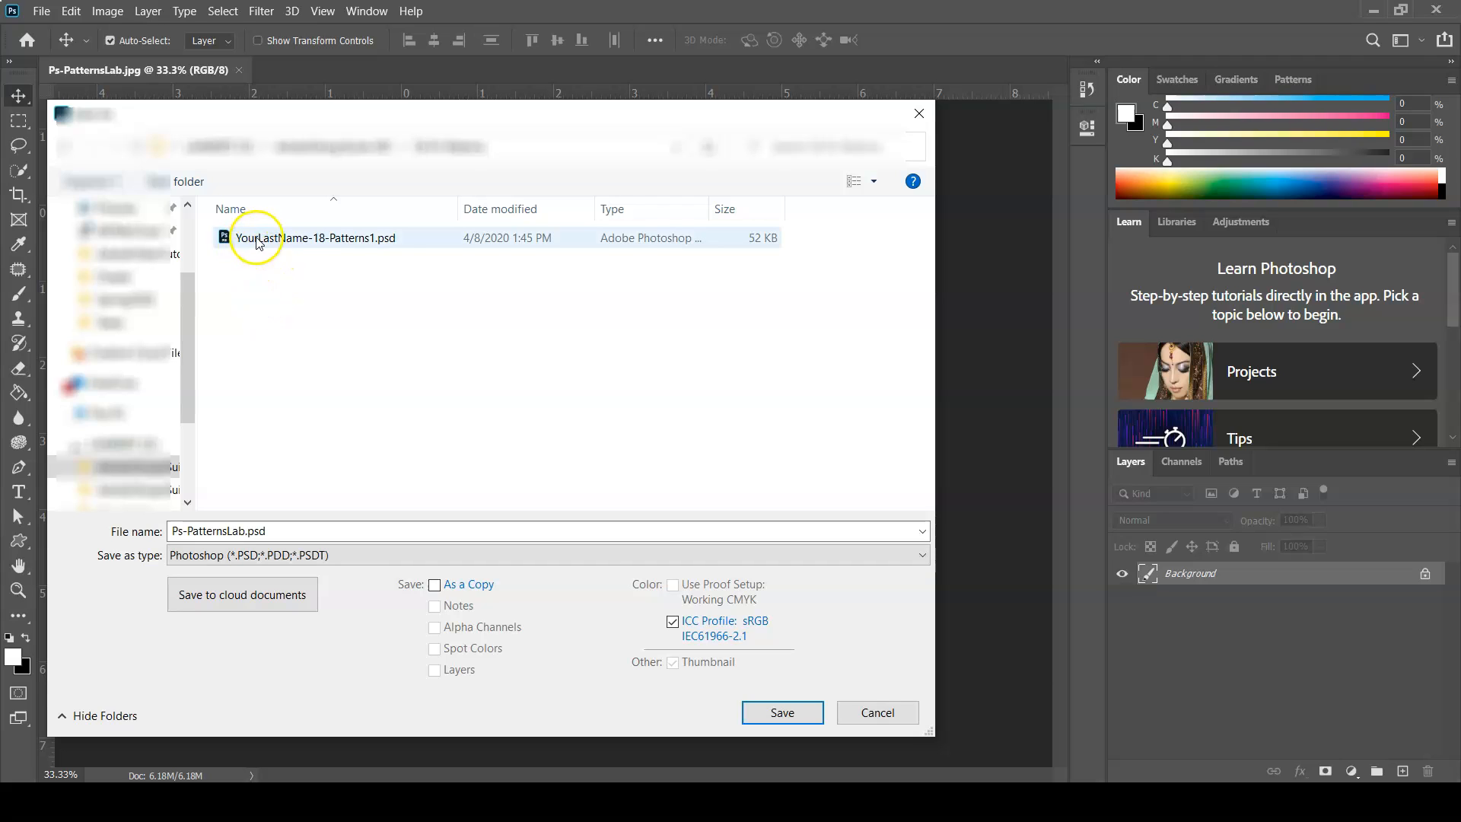
click(331, 242)
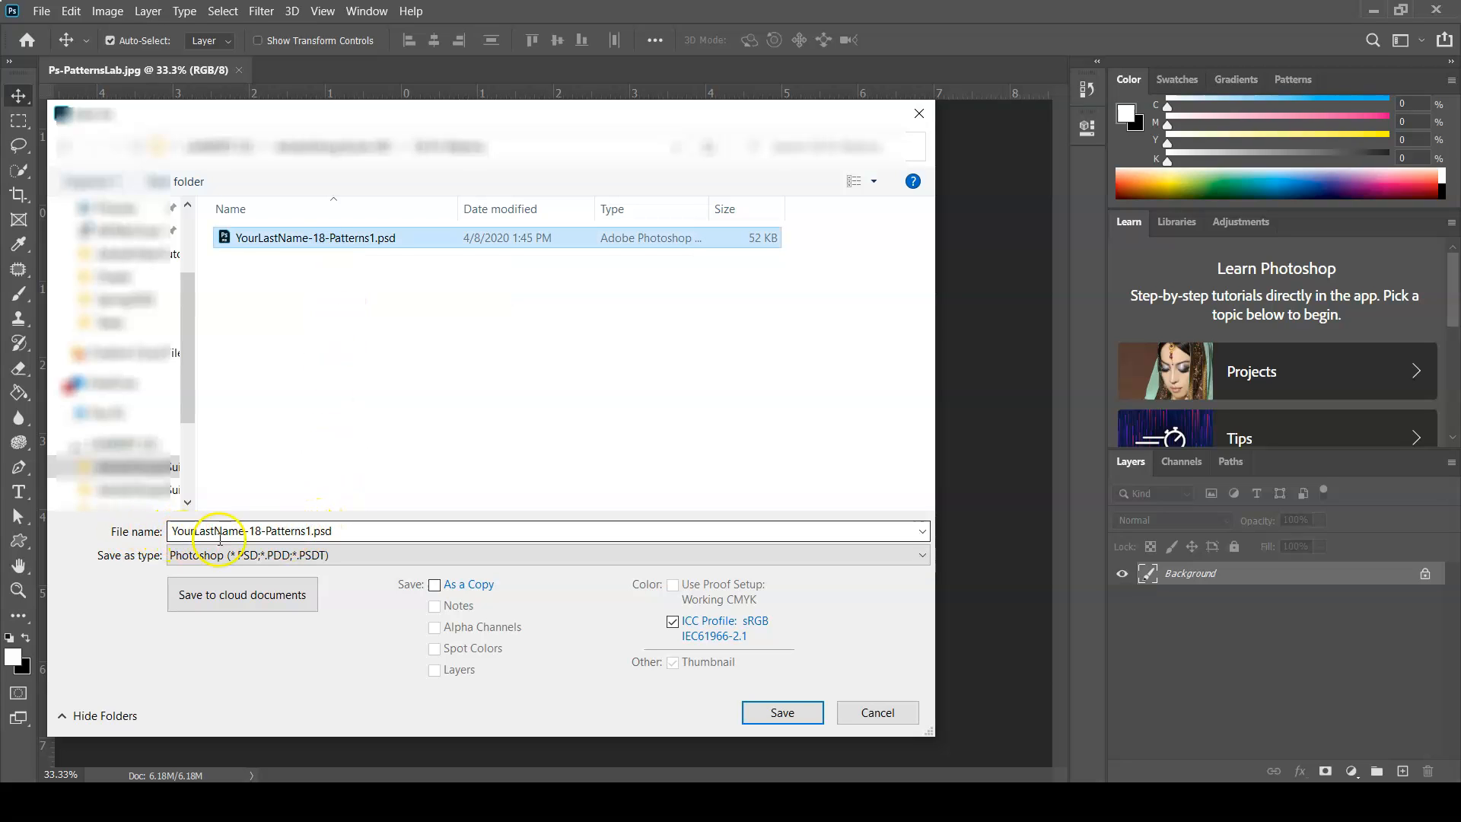
click(308, 532)
click(309, 533)
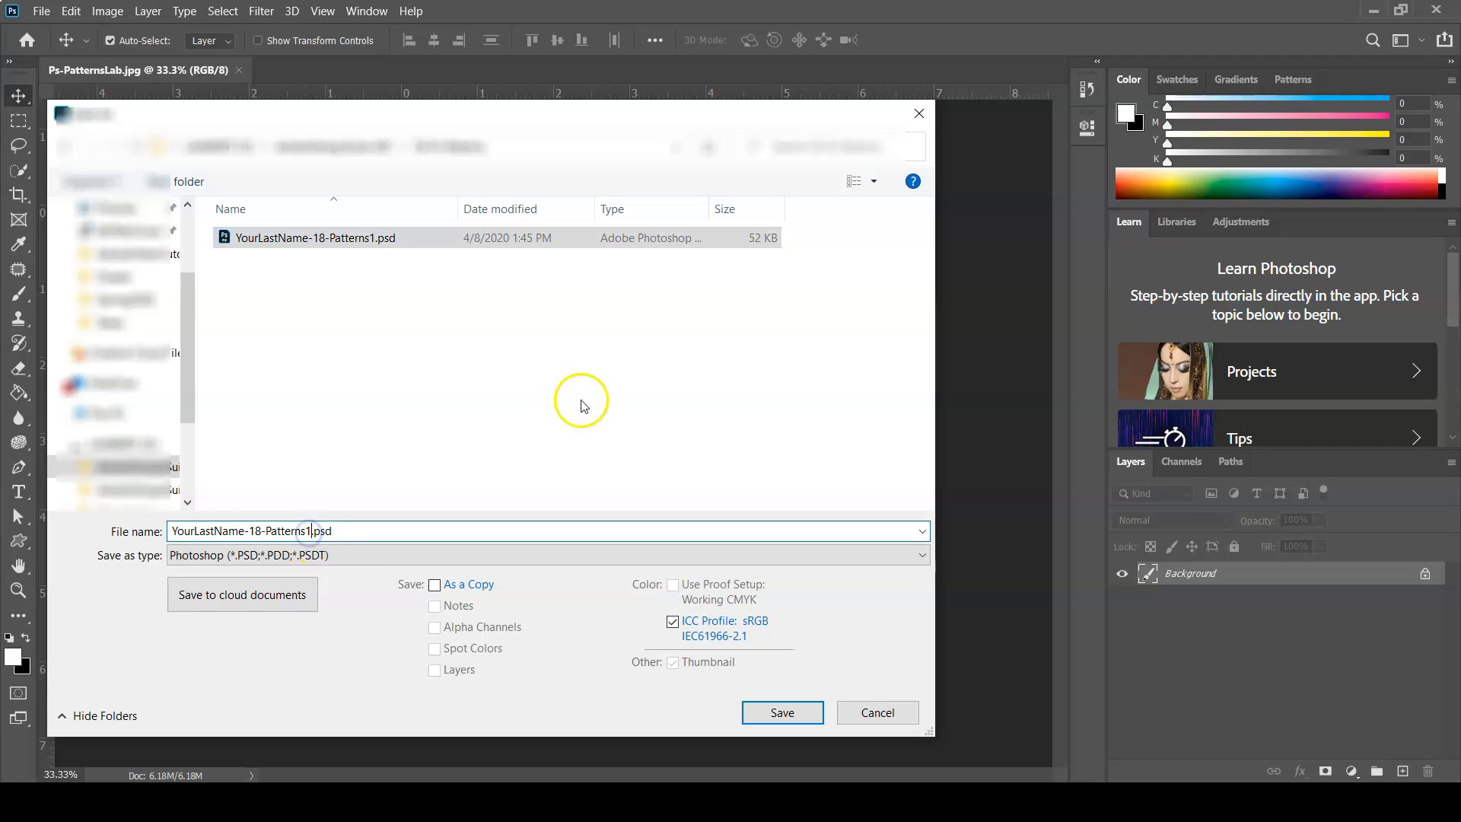
key(Delete)
text(2)
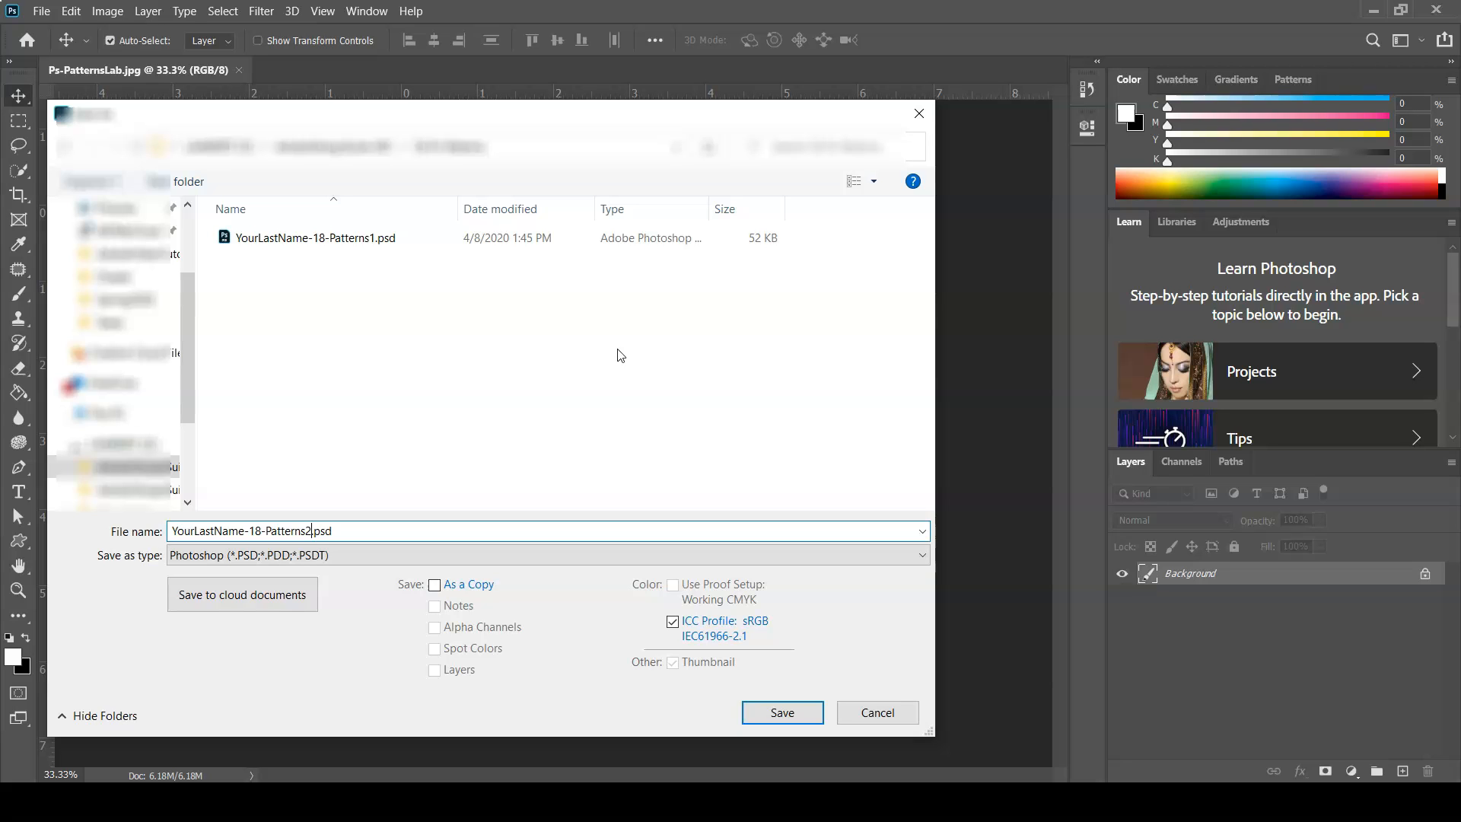
click(787, 718)
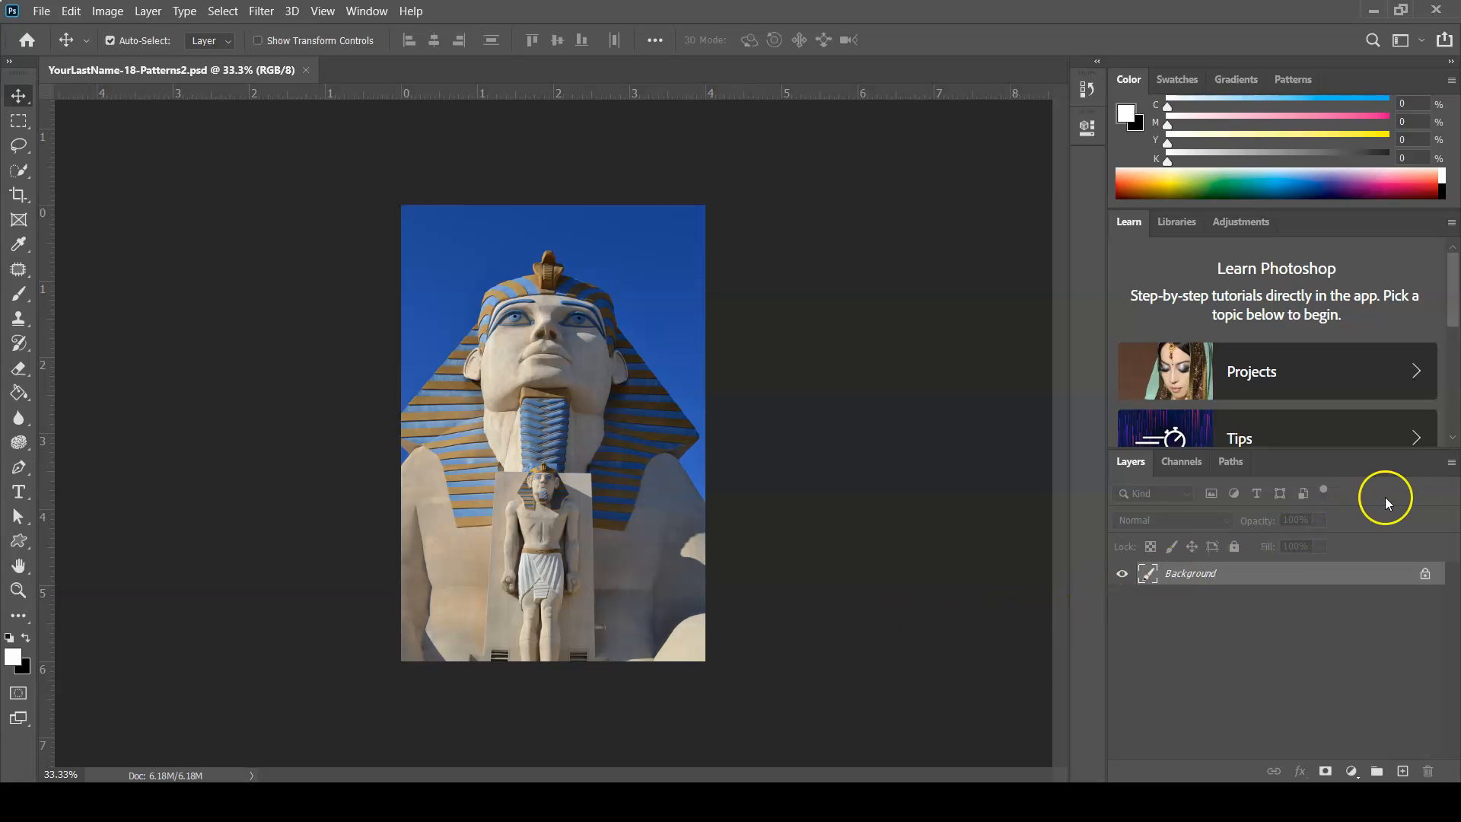
Close the Learn, Libraries and Adjustments group to give the layer list more room
drag(1345, 448, 1341, 306)
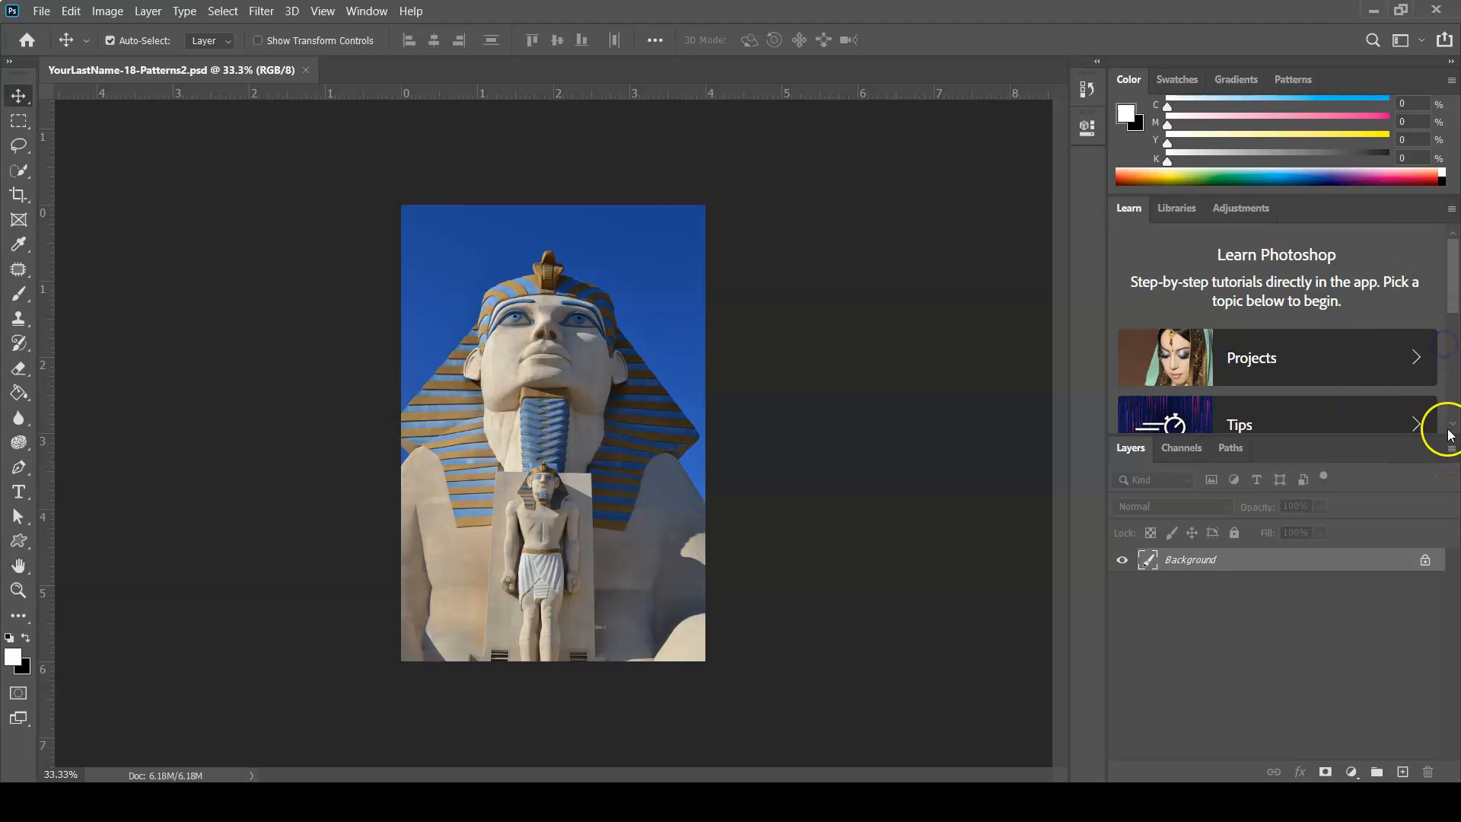
click(1450, 207)
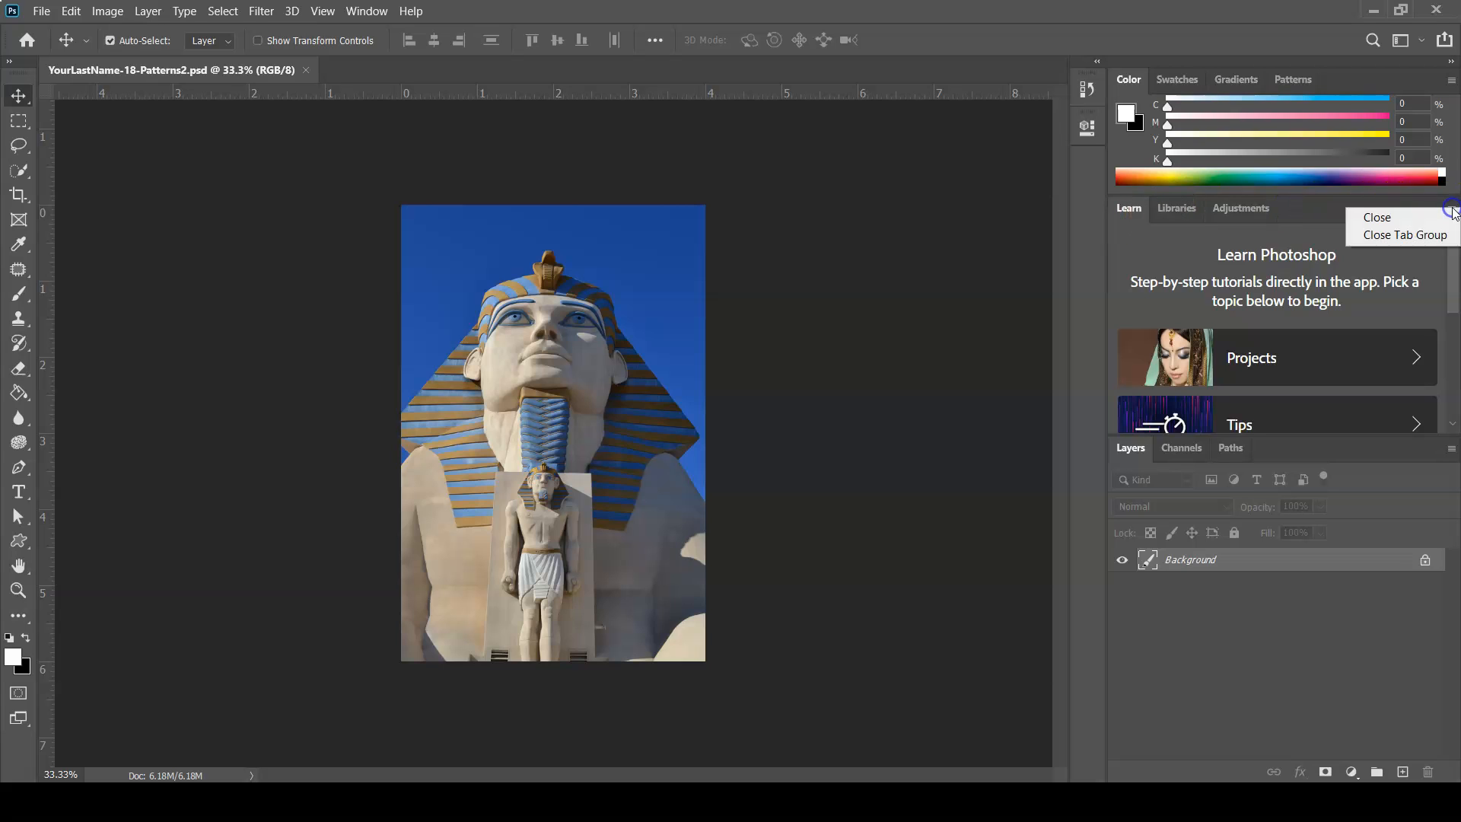
click(1442, 235)
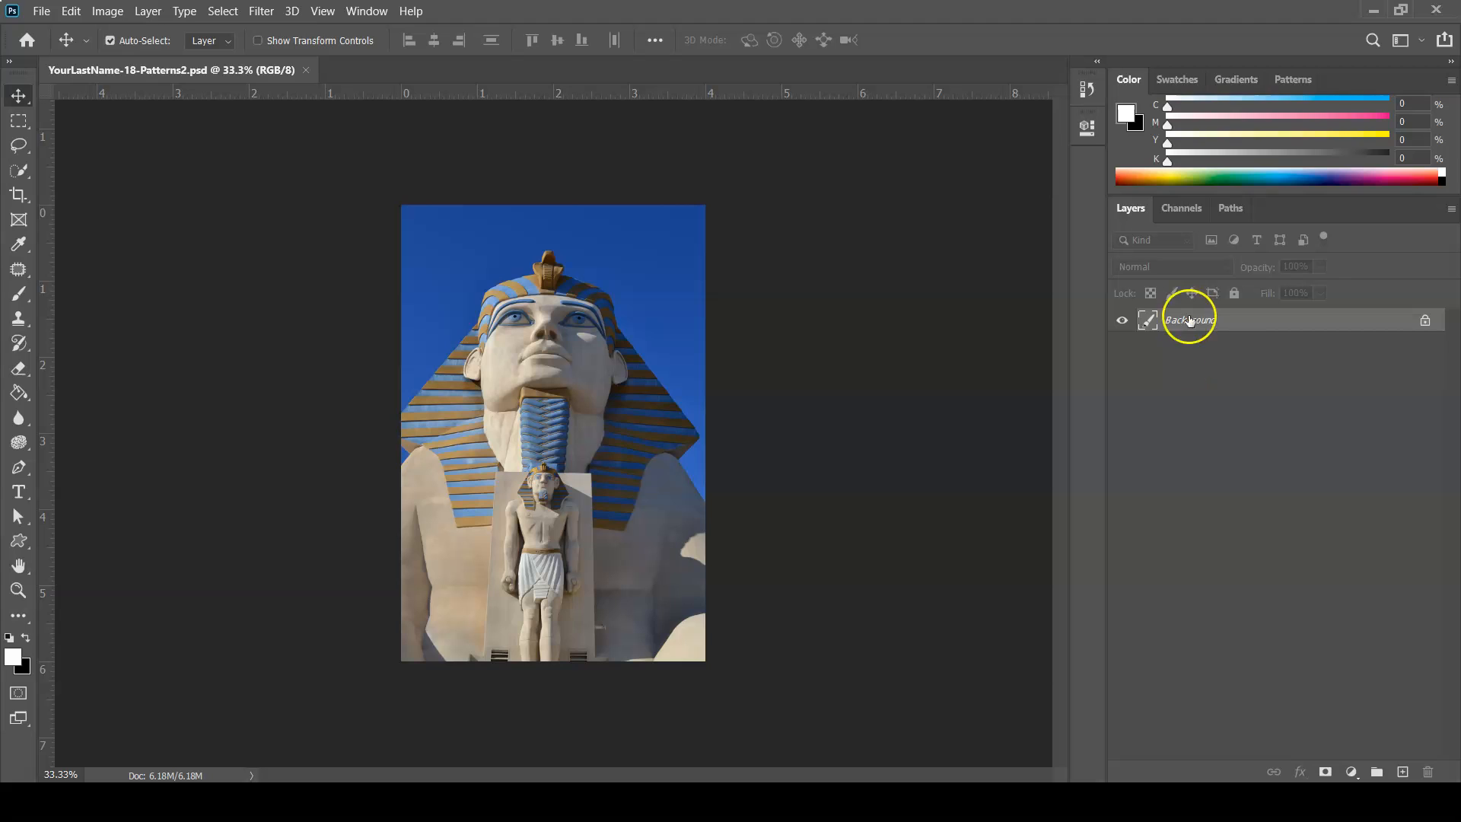
Add a new layer above the Background and name it Paint Bucket
click(1404, 774)
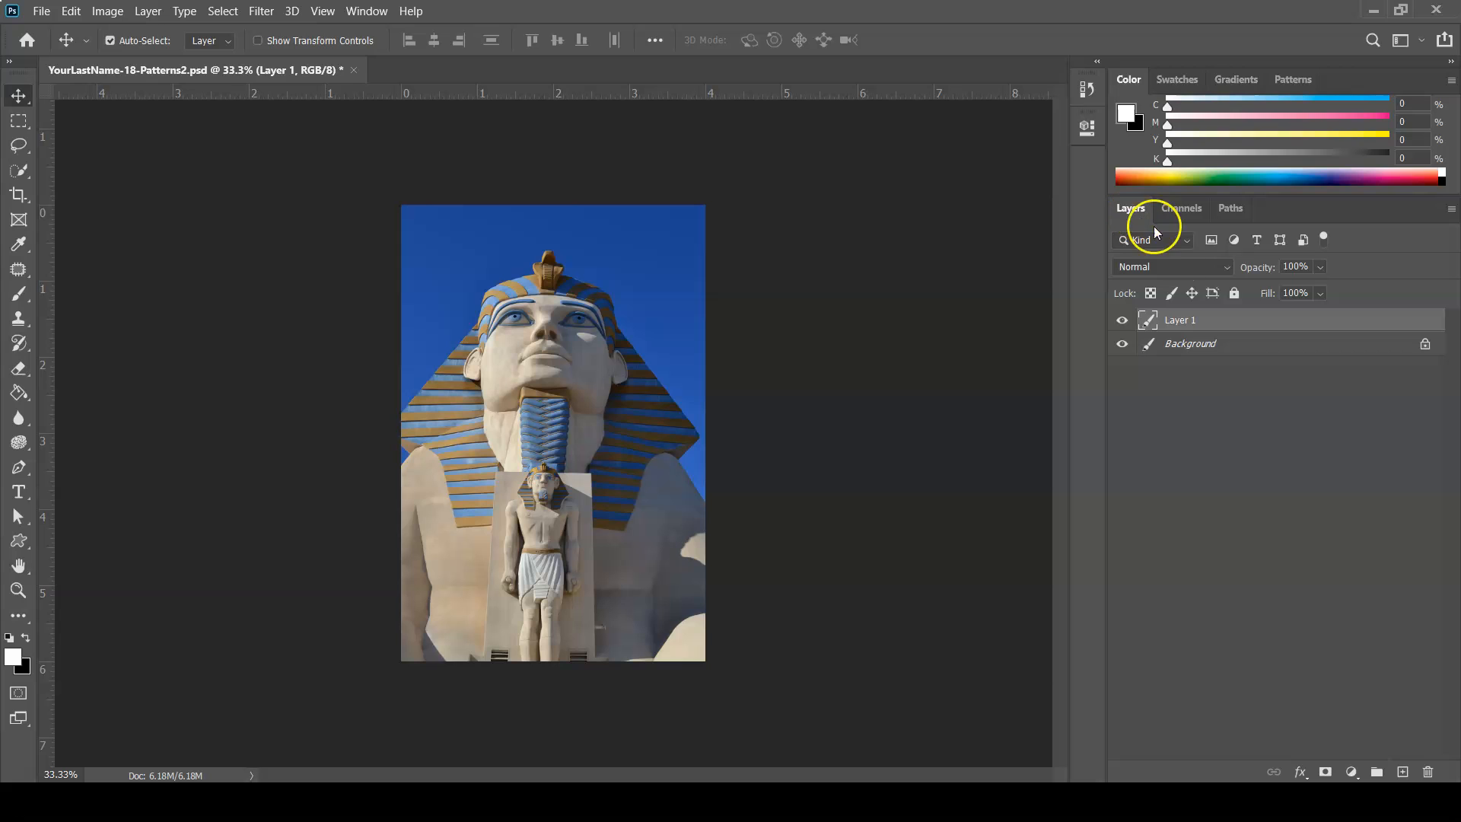
click(1450, 208)
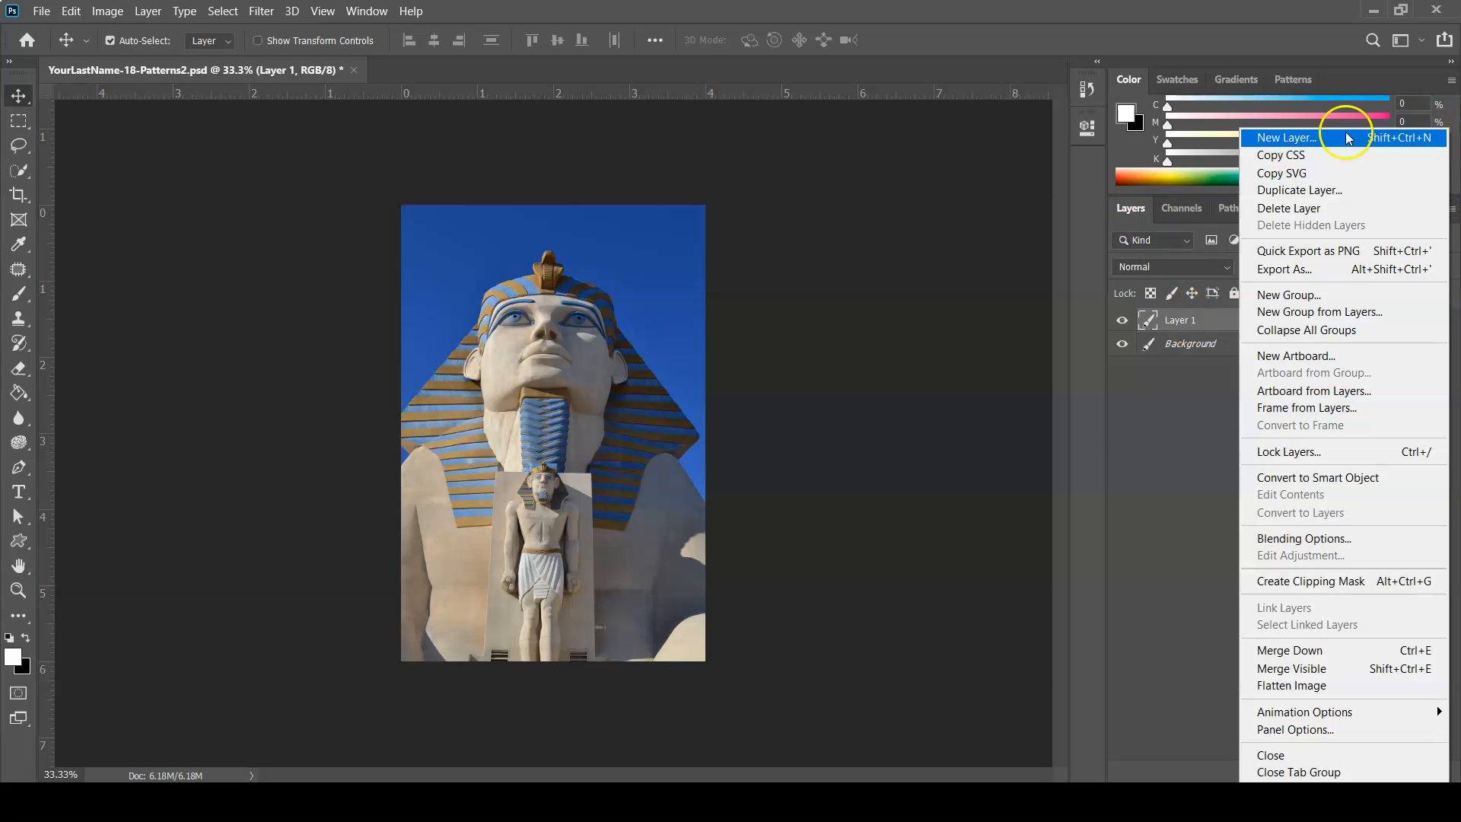
click(1159, 459)
double_click(1175, 320)
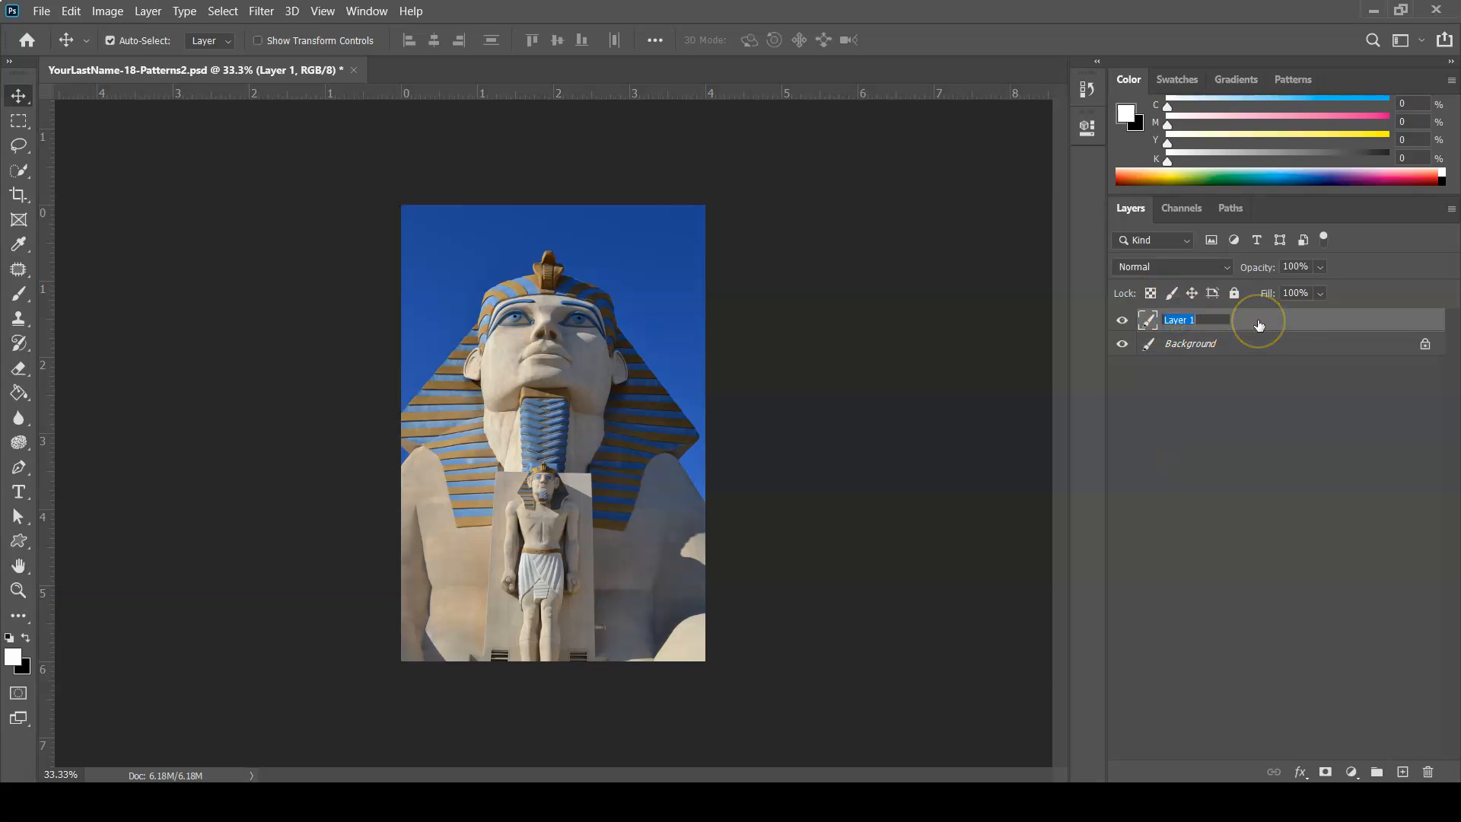
text(Paint Bucket)
click(1259, 325)
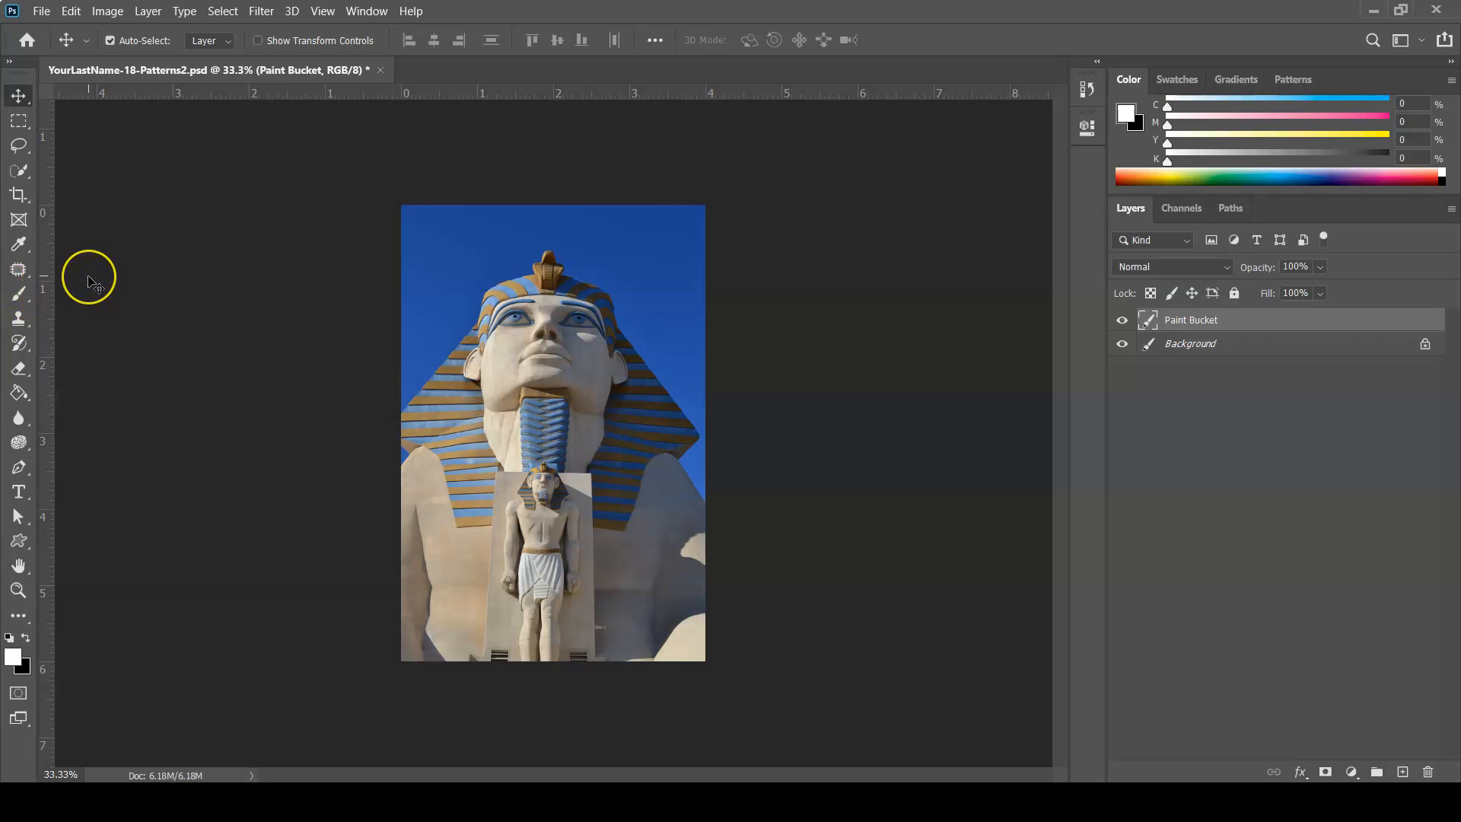
Activate the Paint Bucket tool and set its fill source to Pattern
key(g)
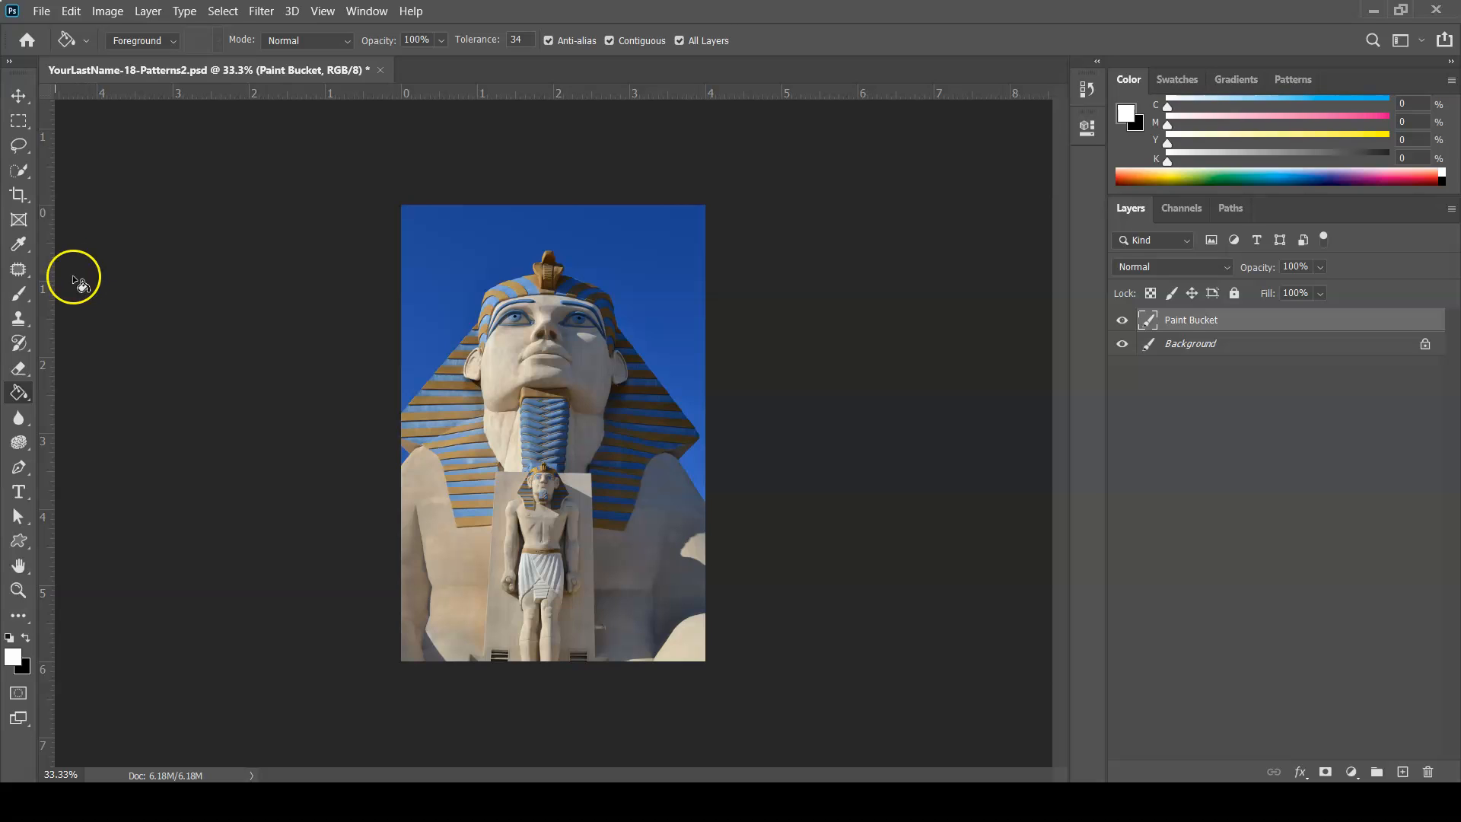
right_click(19, 393)
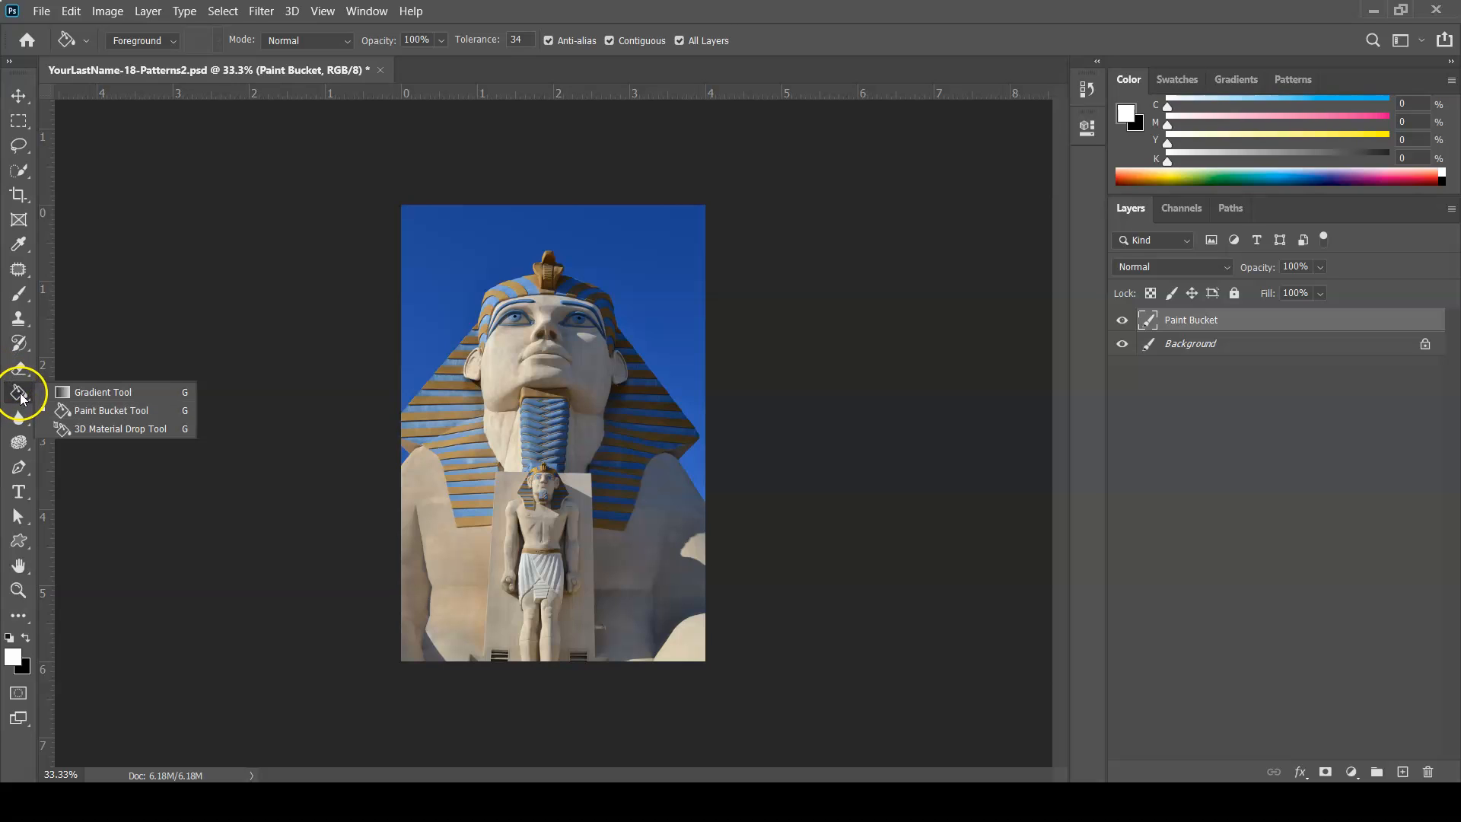
click(78, 415)
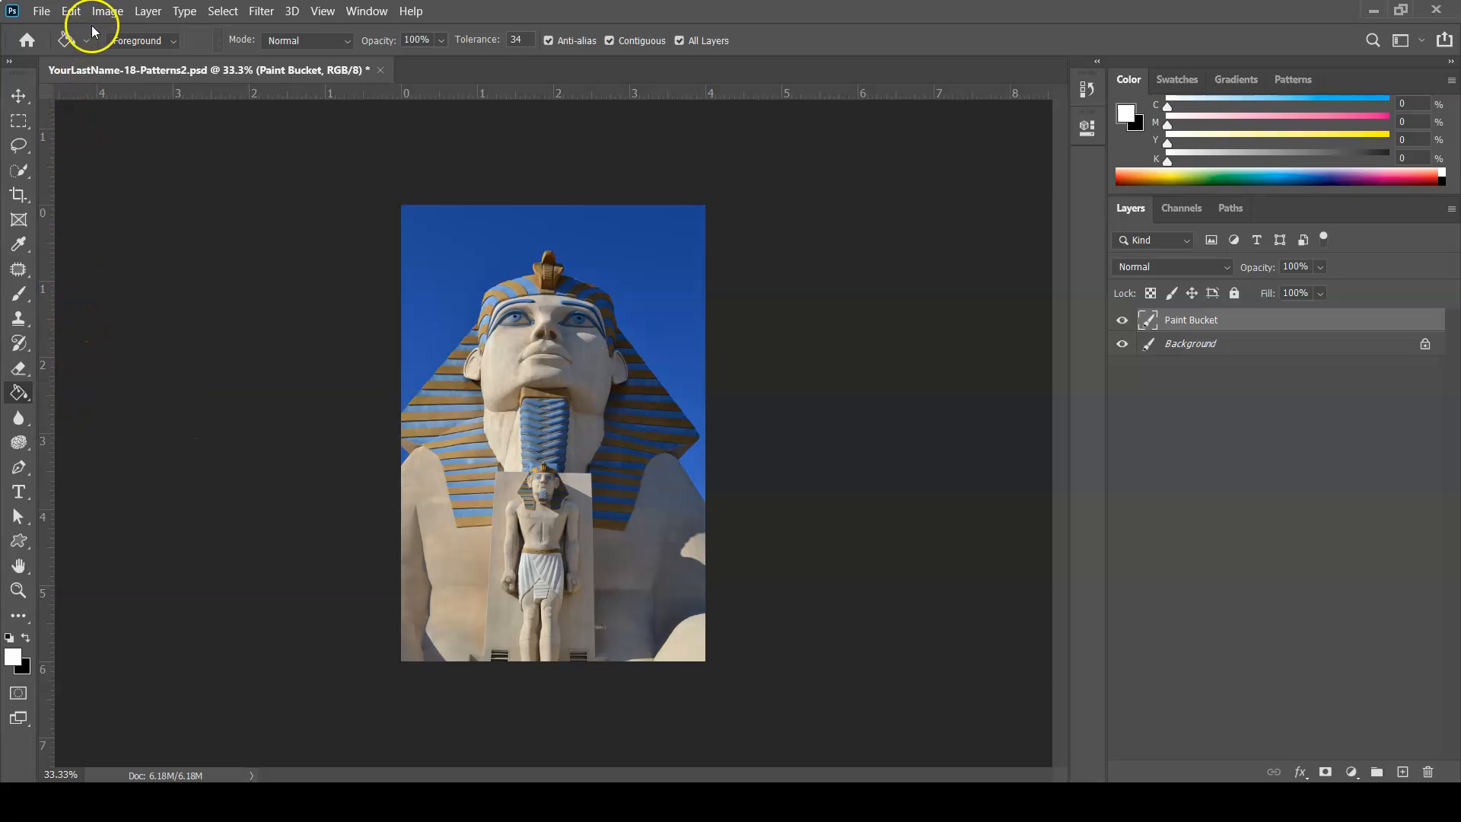
click(171, 44)
click(174, 42)
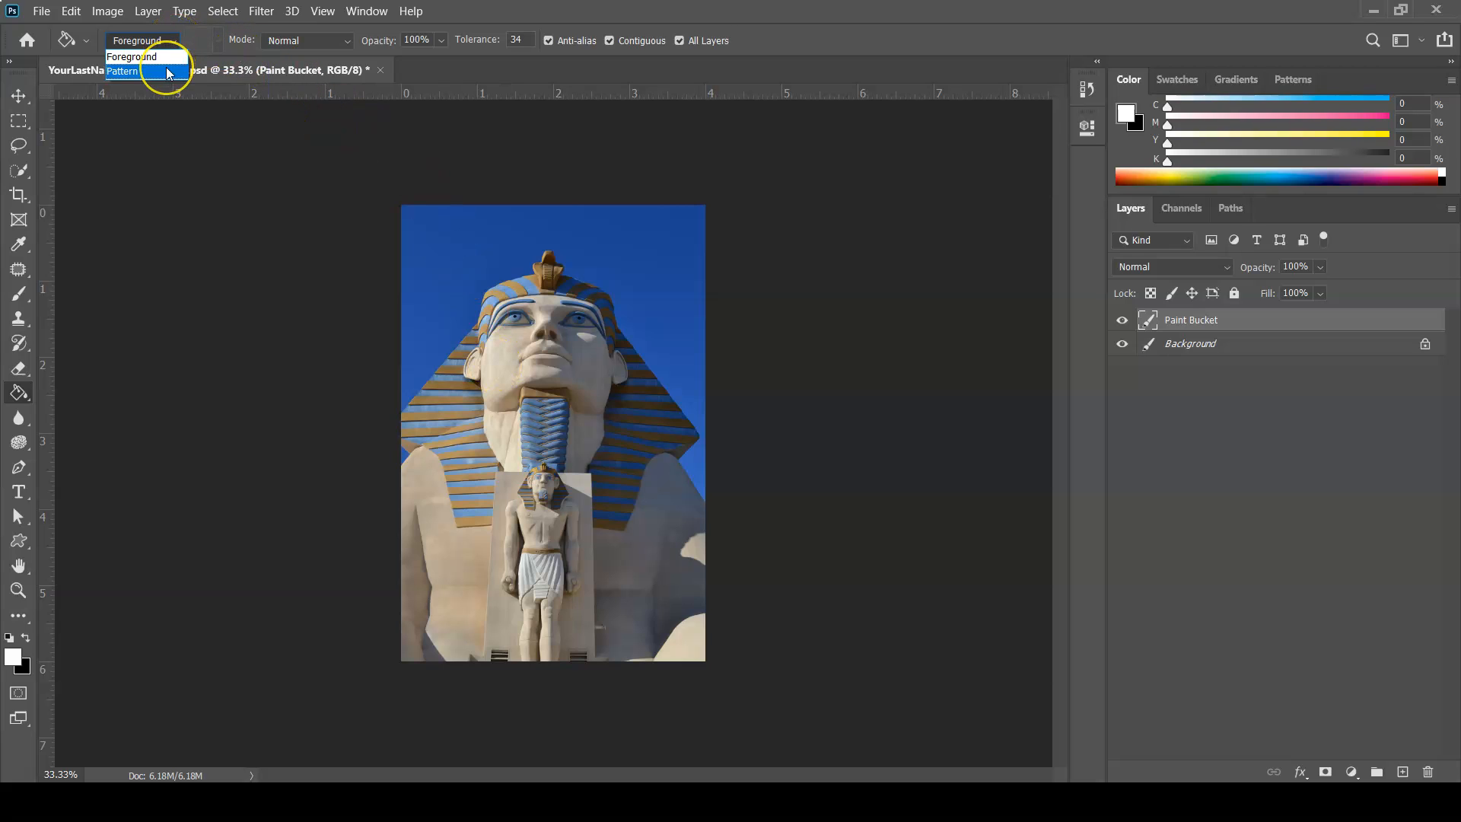
click(168, 71)
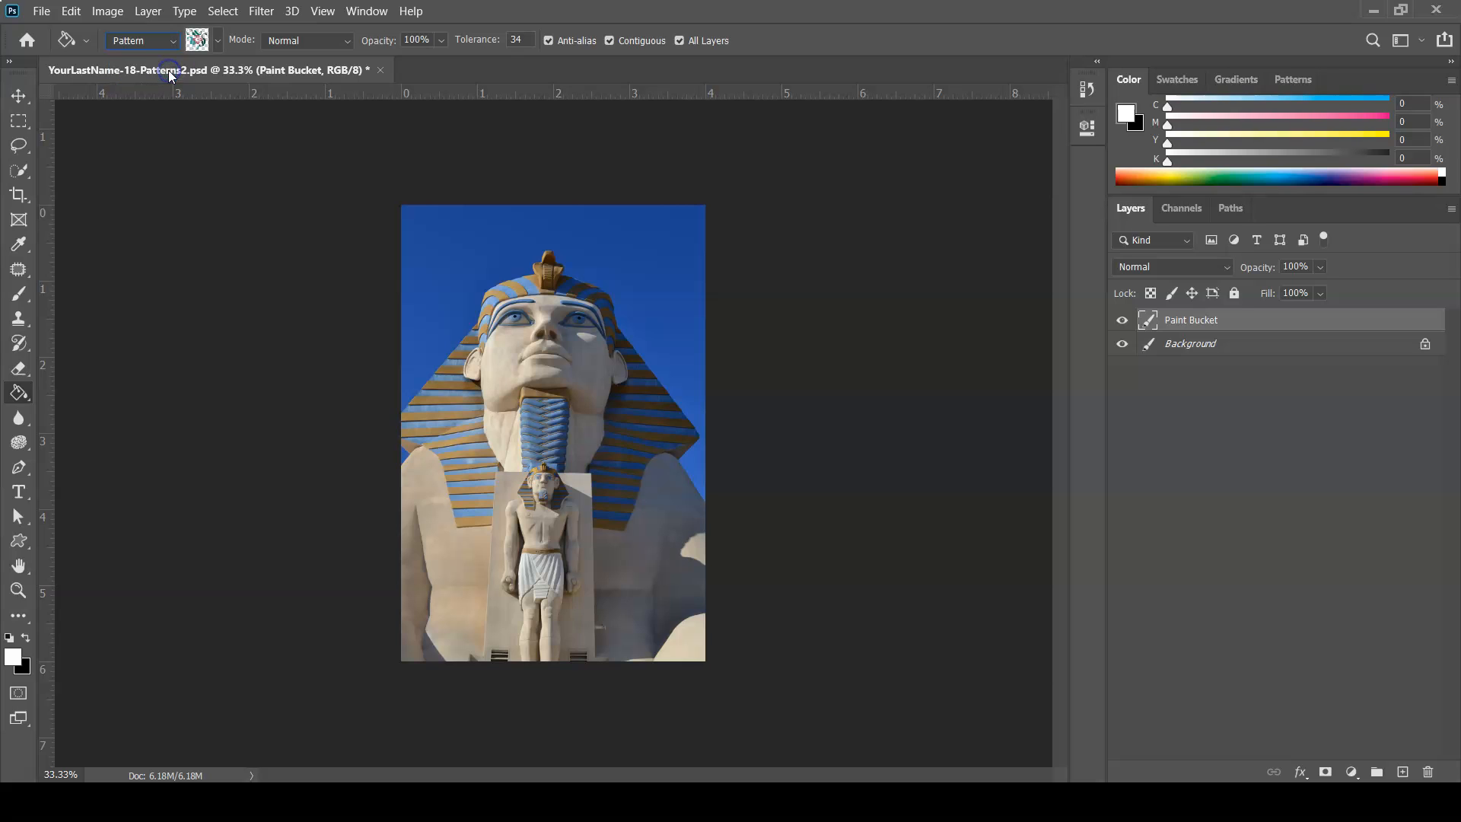
Choose the custom heart-and-leaves pattern, listed after the Water group, as the Paint Bucket's fill pattern
click(217, 46)
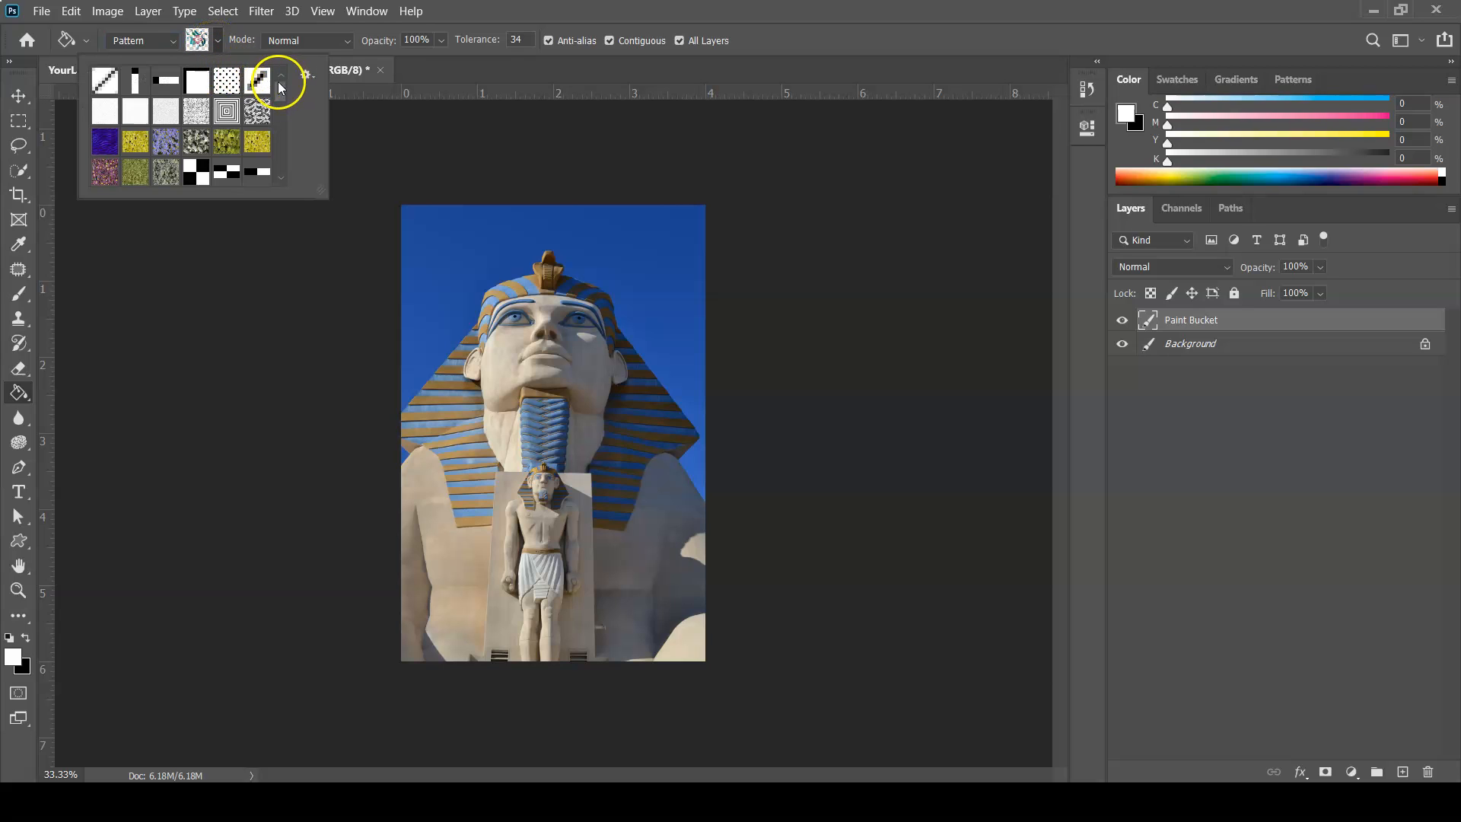
drag(280, 87, 279, 156)
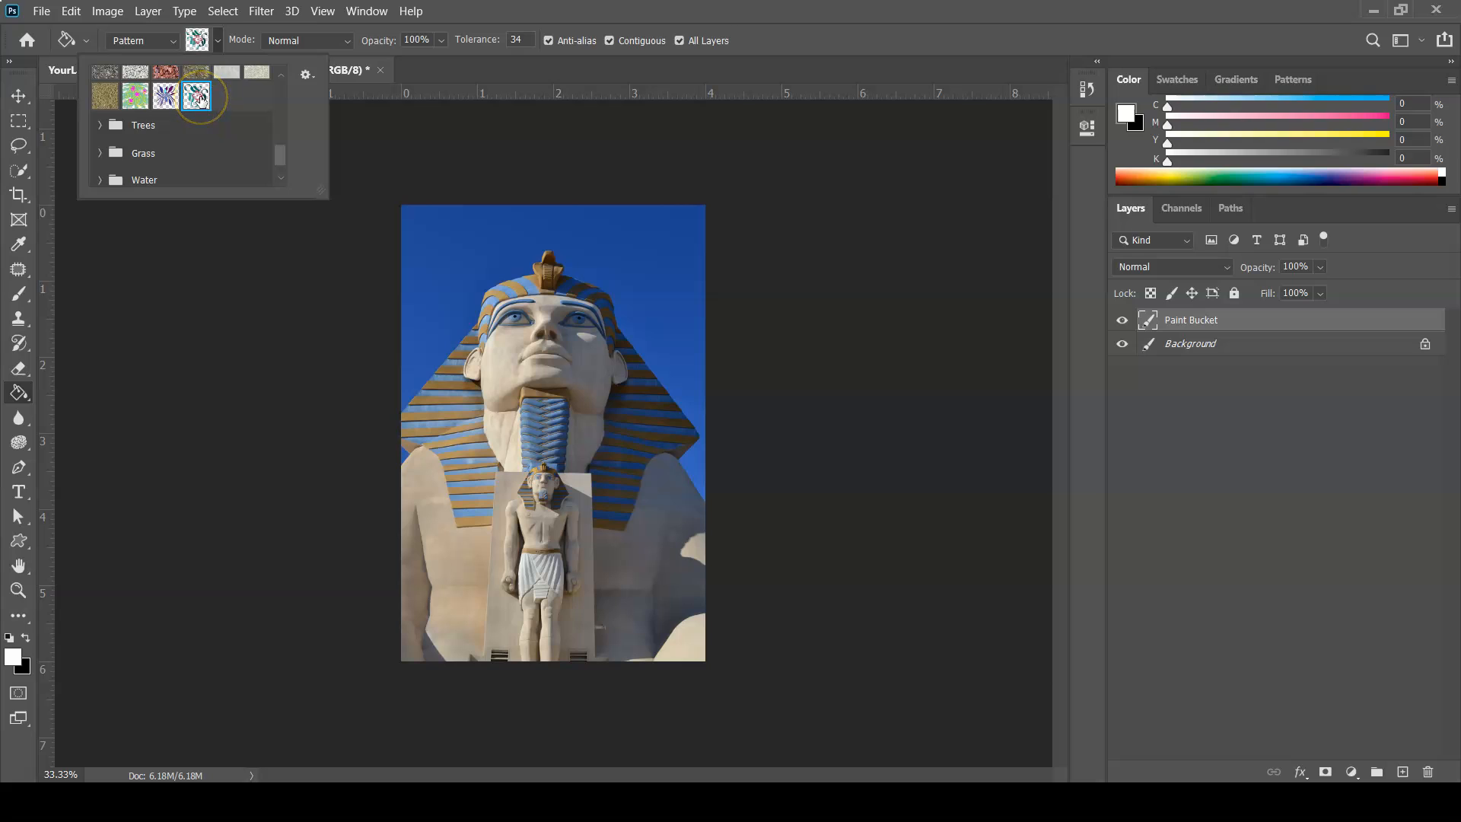
drag(286, 166, 277, 170)
click(104, 174)
click(104, 175)
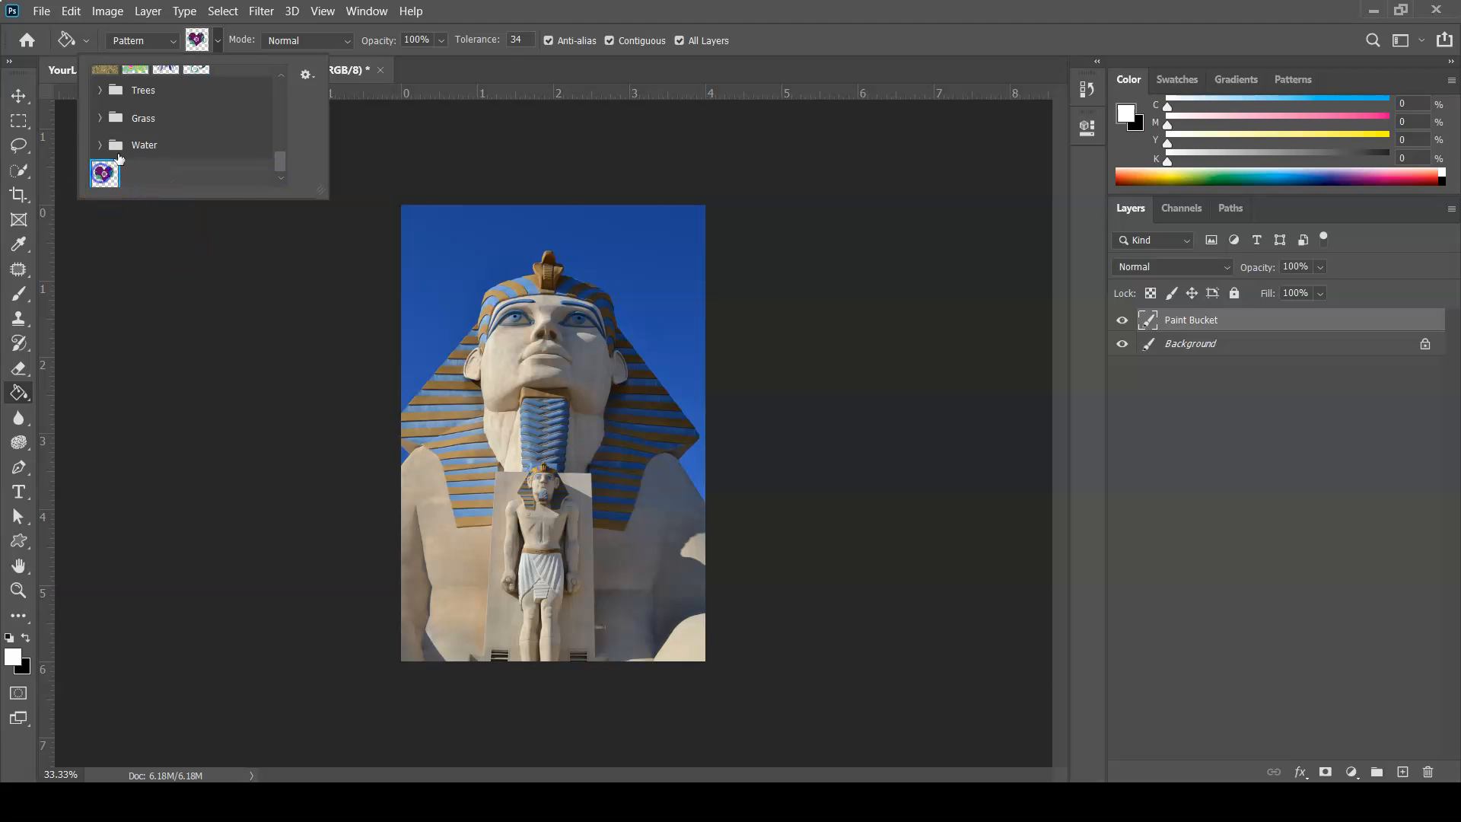
click(627, 14)
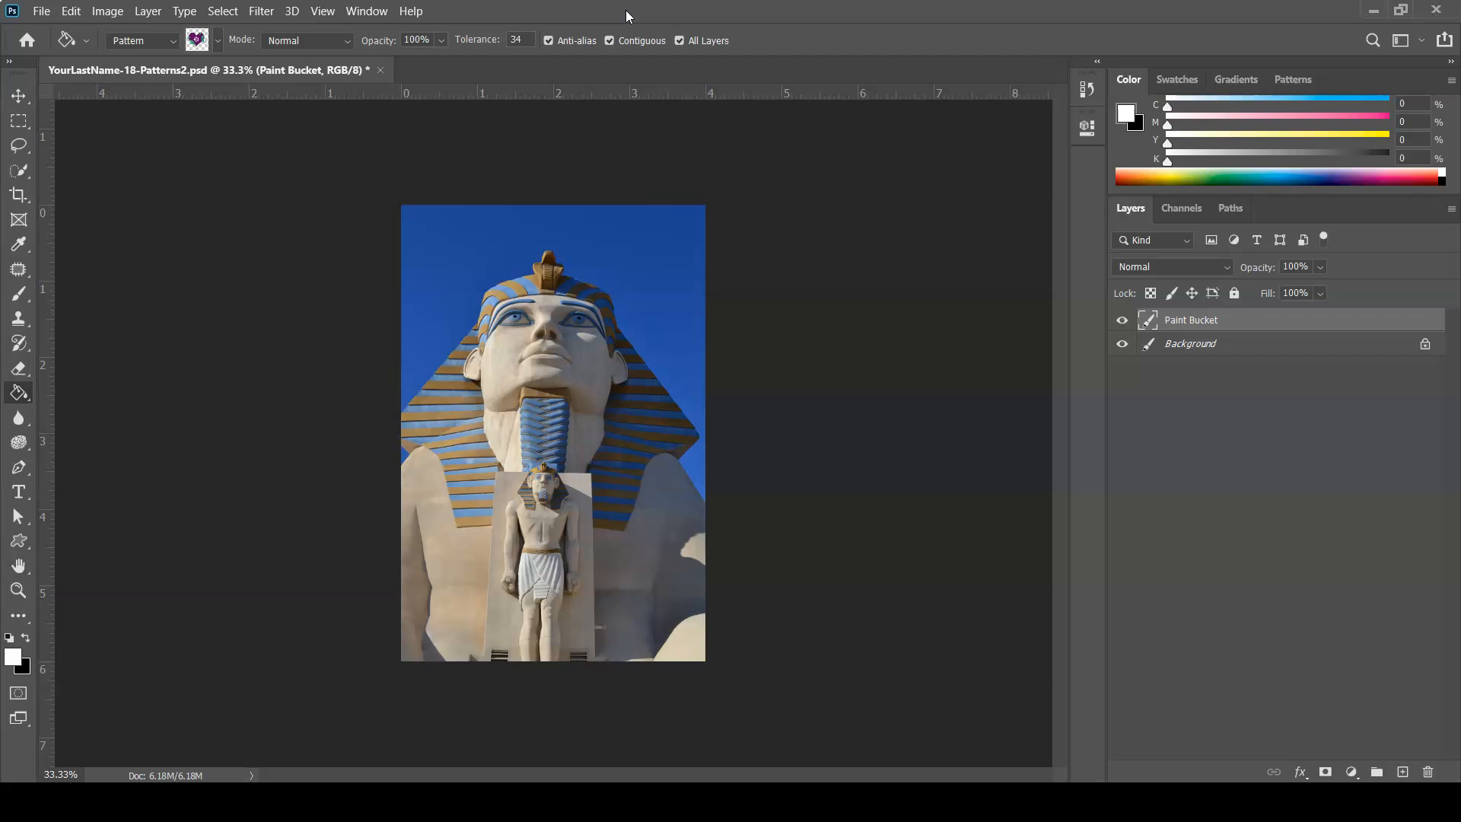
Fill several sections of the large statue's blue braided beard with the heart pattern on the Paint Bucket layer, and save the document
key(ctrl+plus)
key(ctrl+plus)
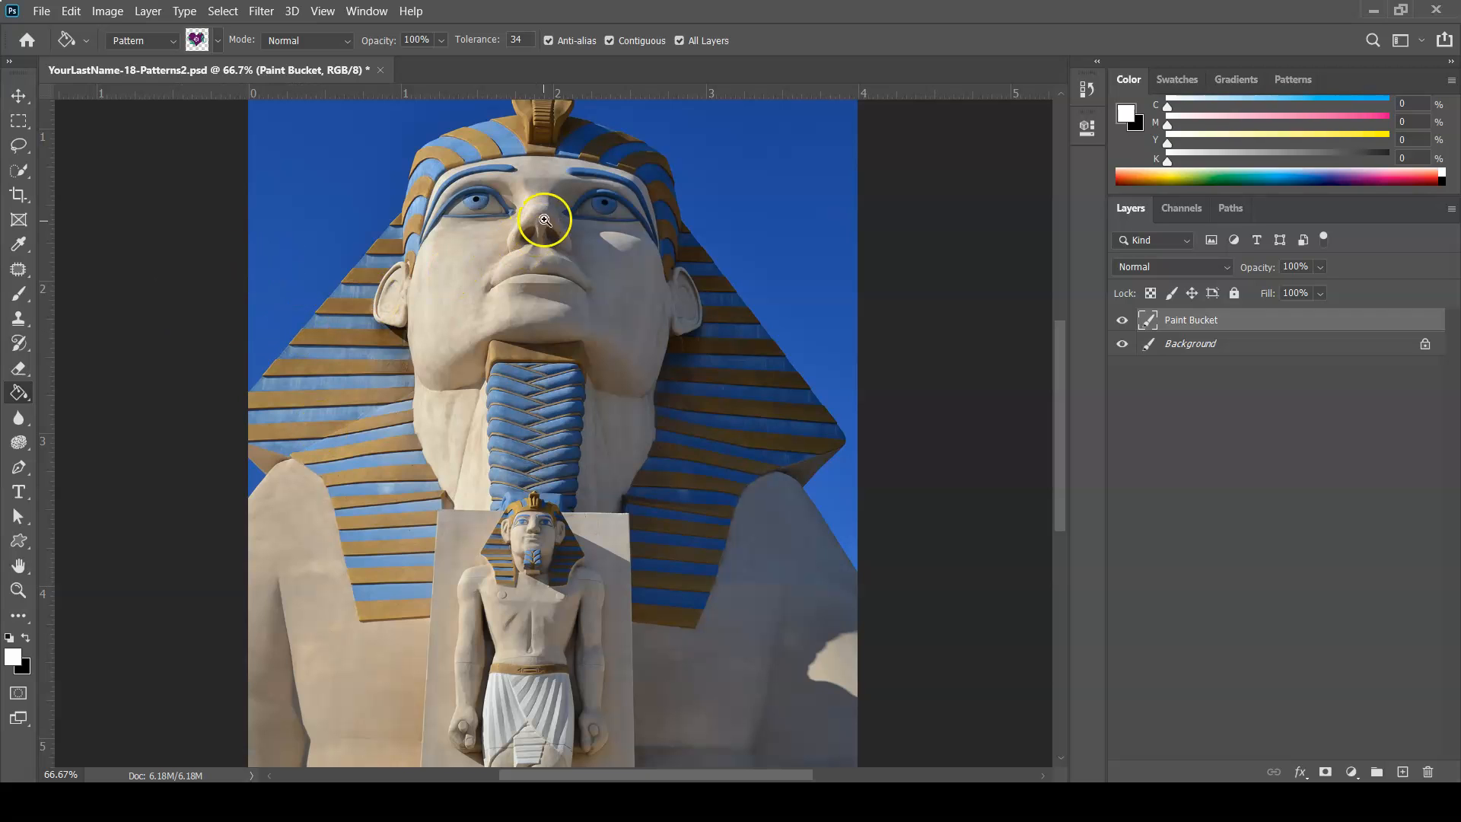
drag(424, 300, 470, 352)
drag(652, 461, 575, 314)
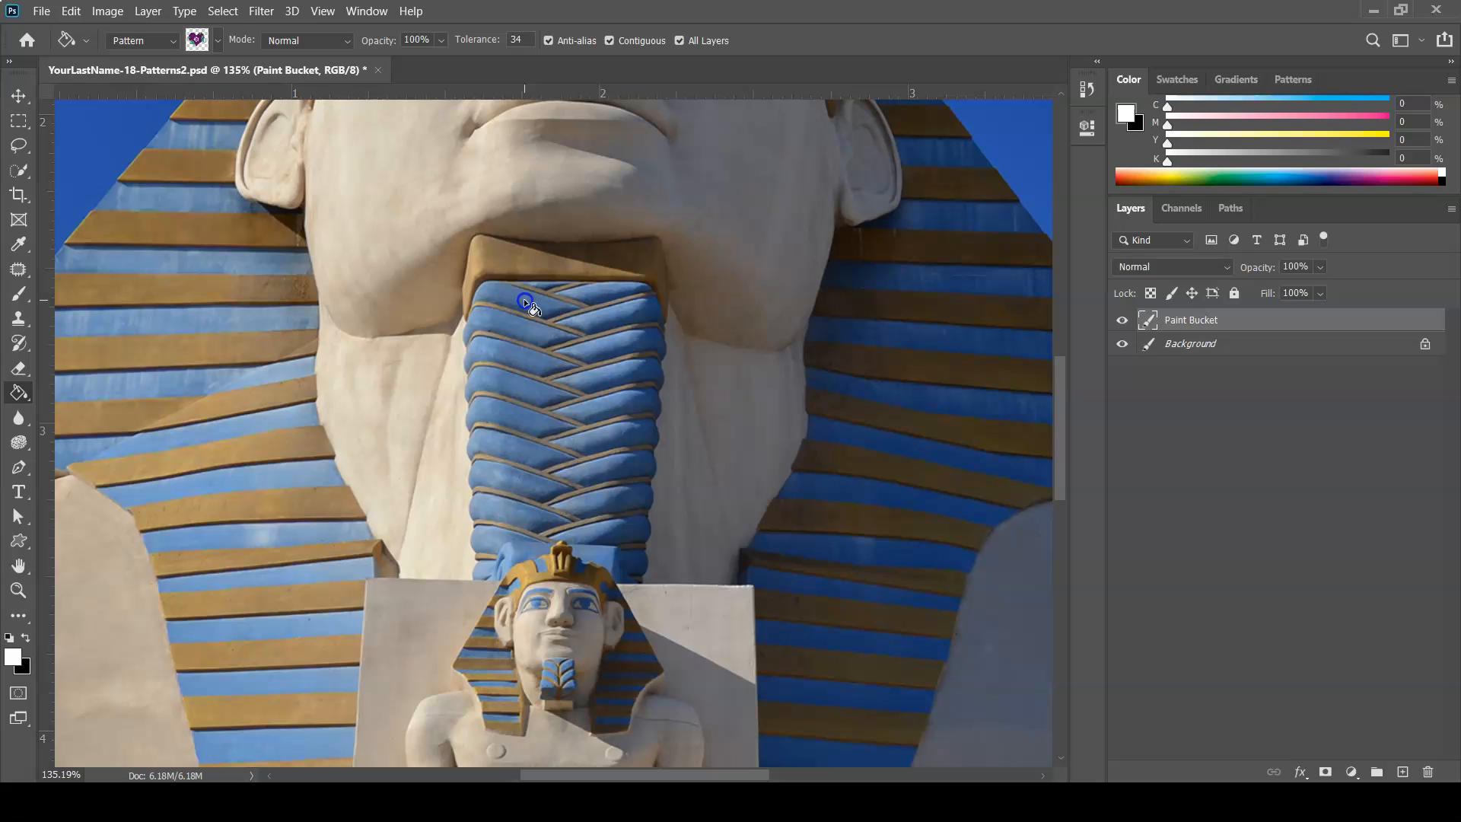
click(505, 319)
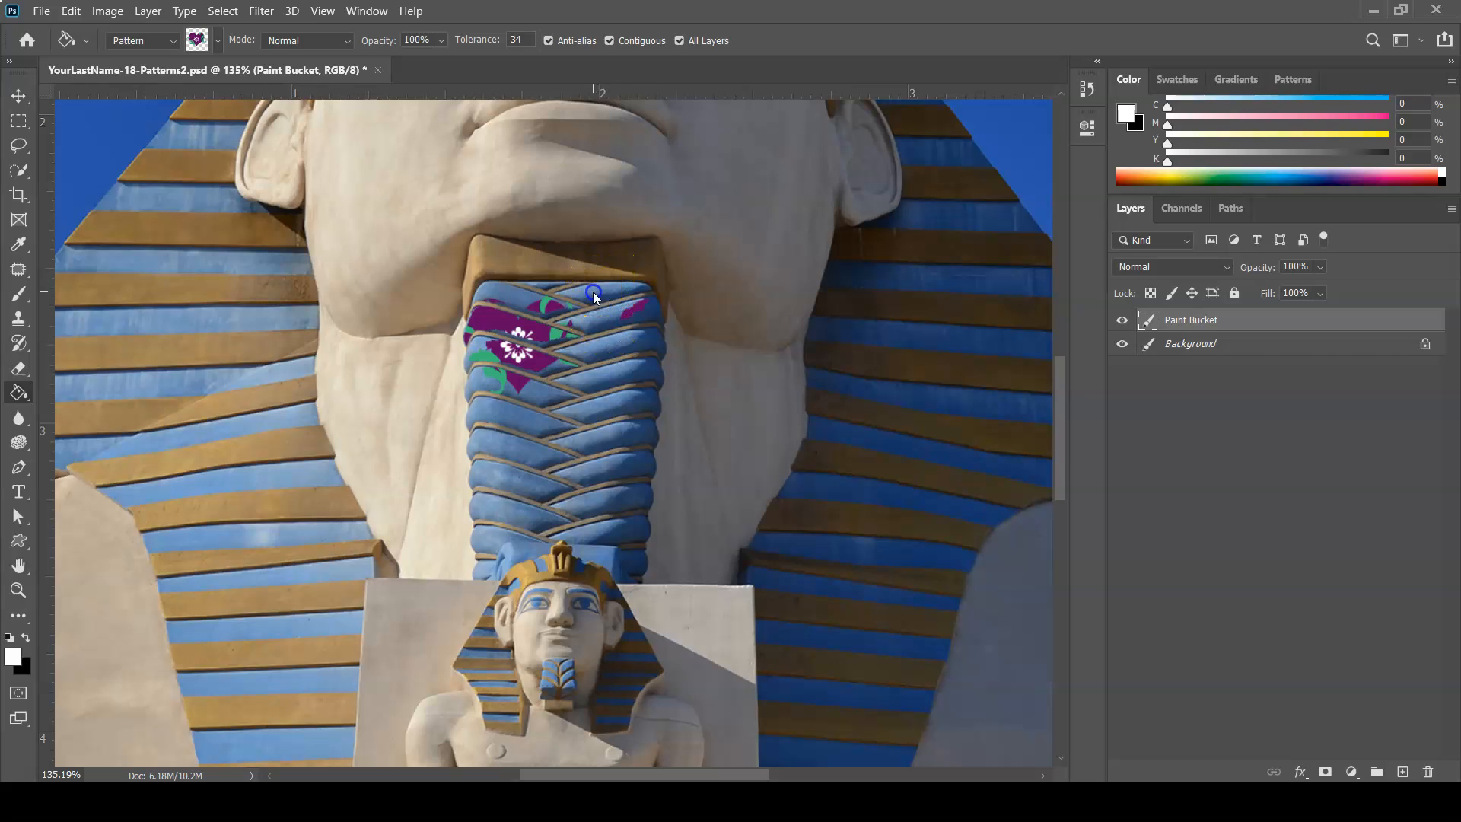
click(606, 347)
click(492, 473)
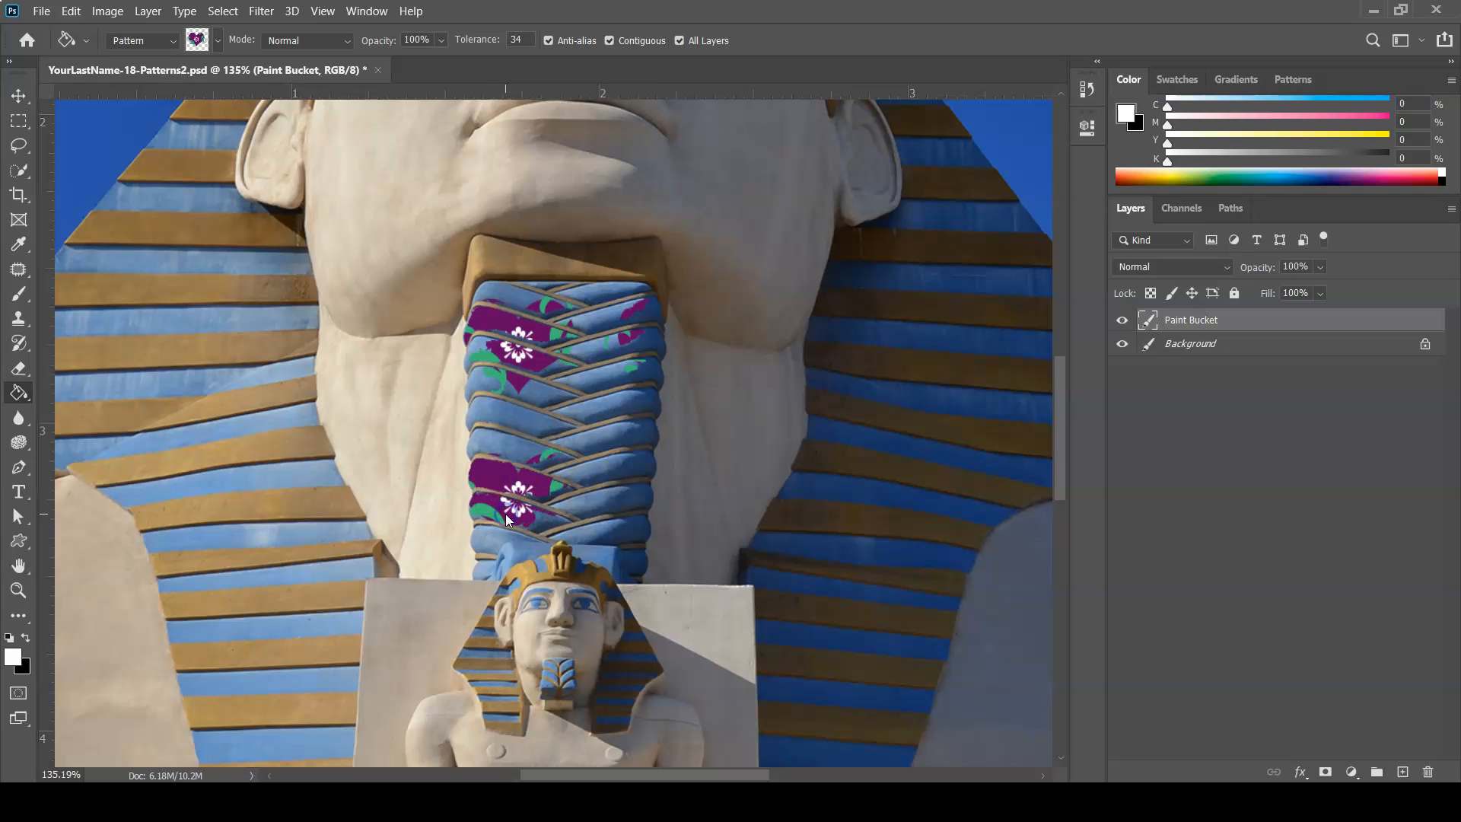
click(535, 517)
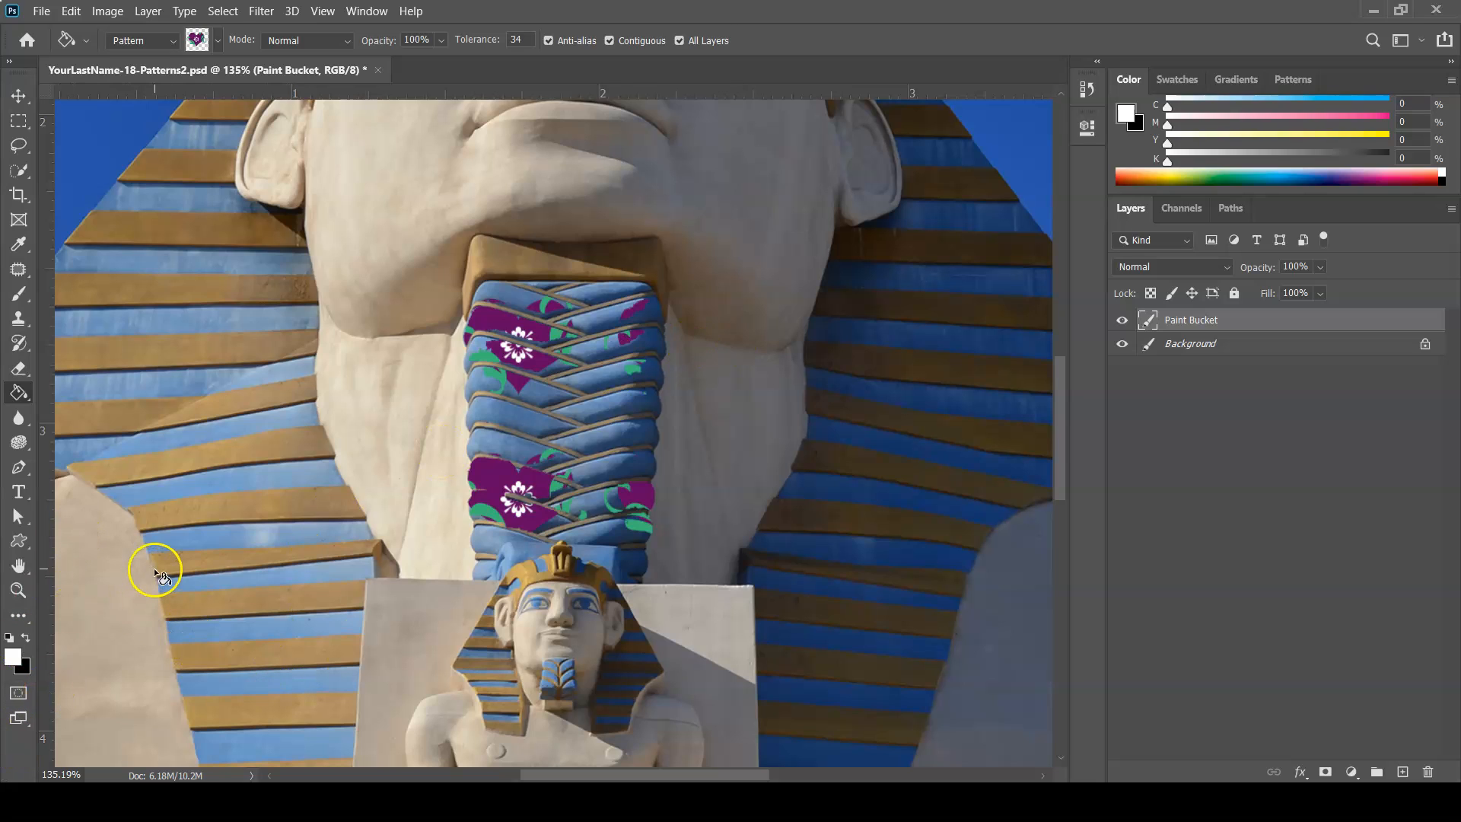
key(ctrl+s)
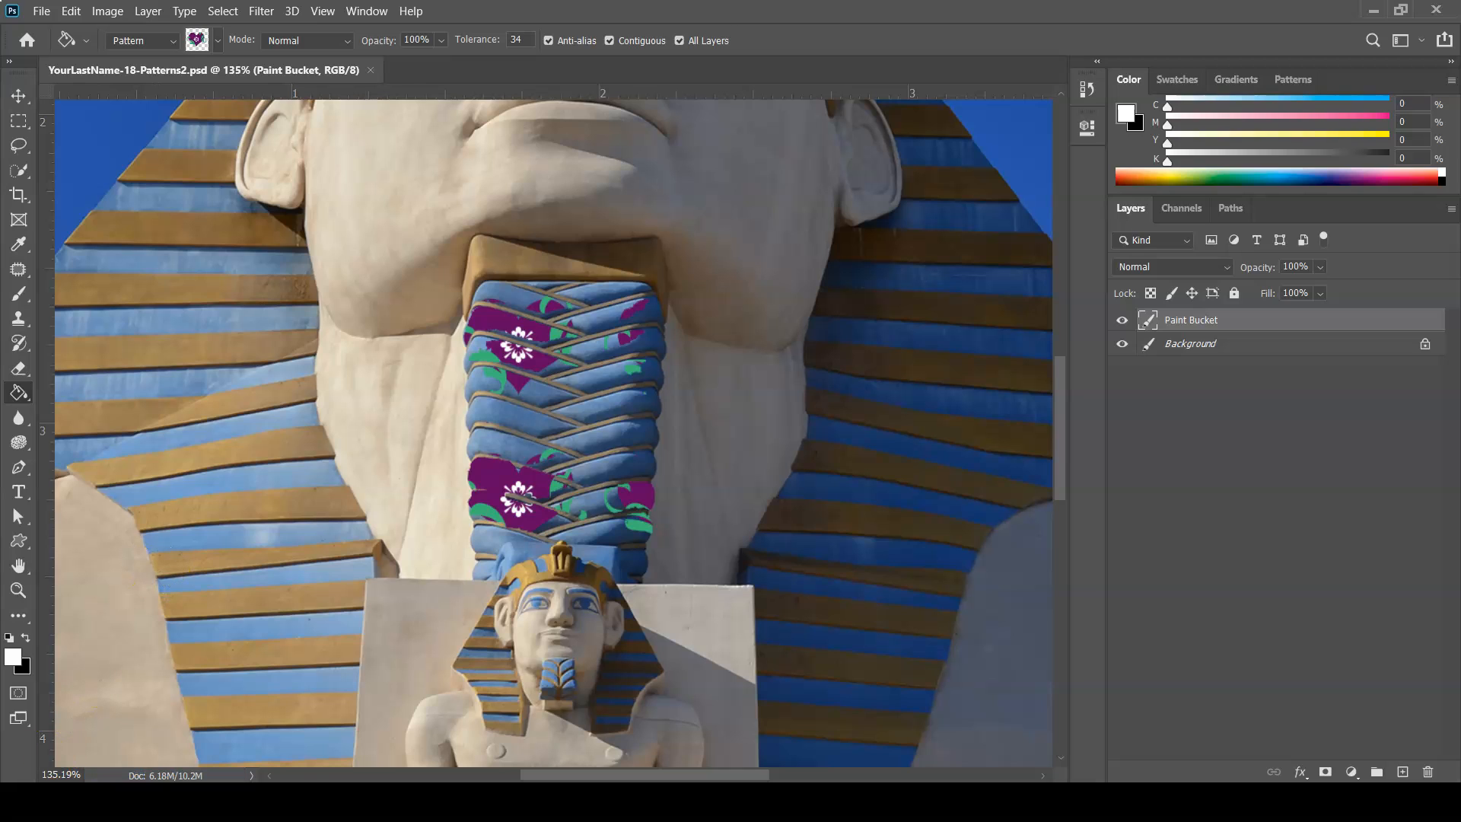
Add a new layer above the Paint Bucket layer and name it Pattern Stamp
click(1403, 772)
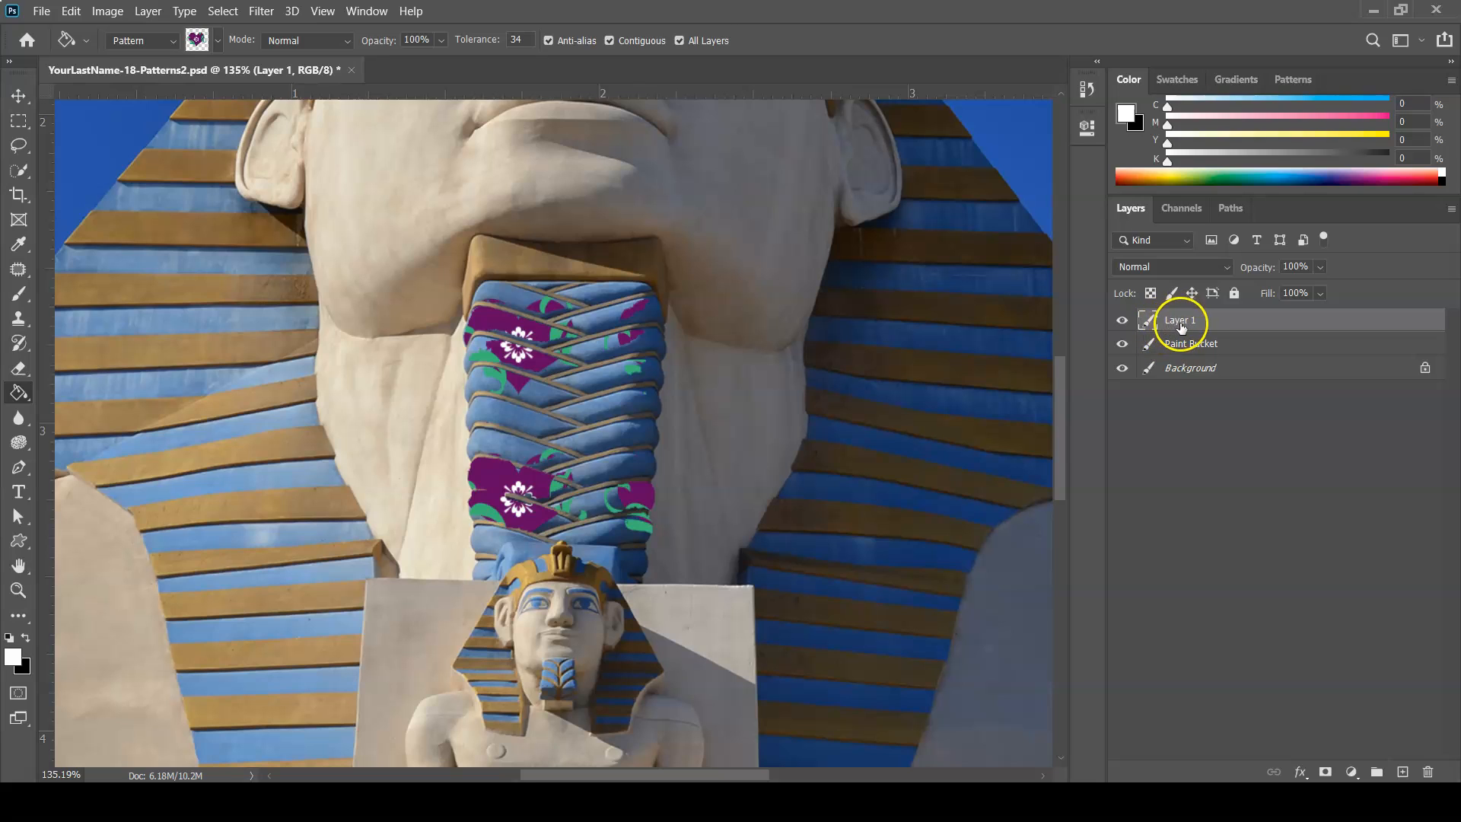
click(1181, 327)
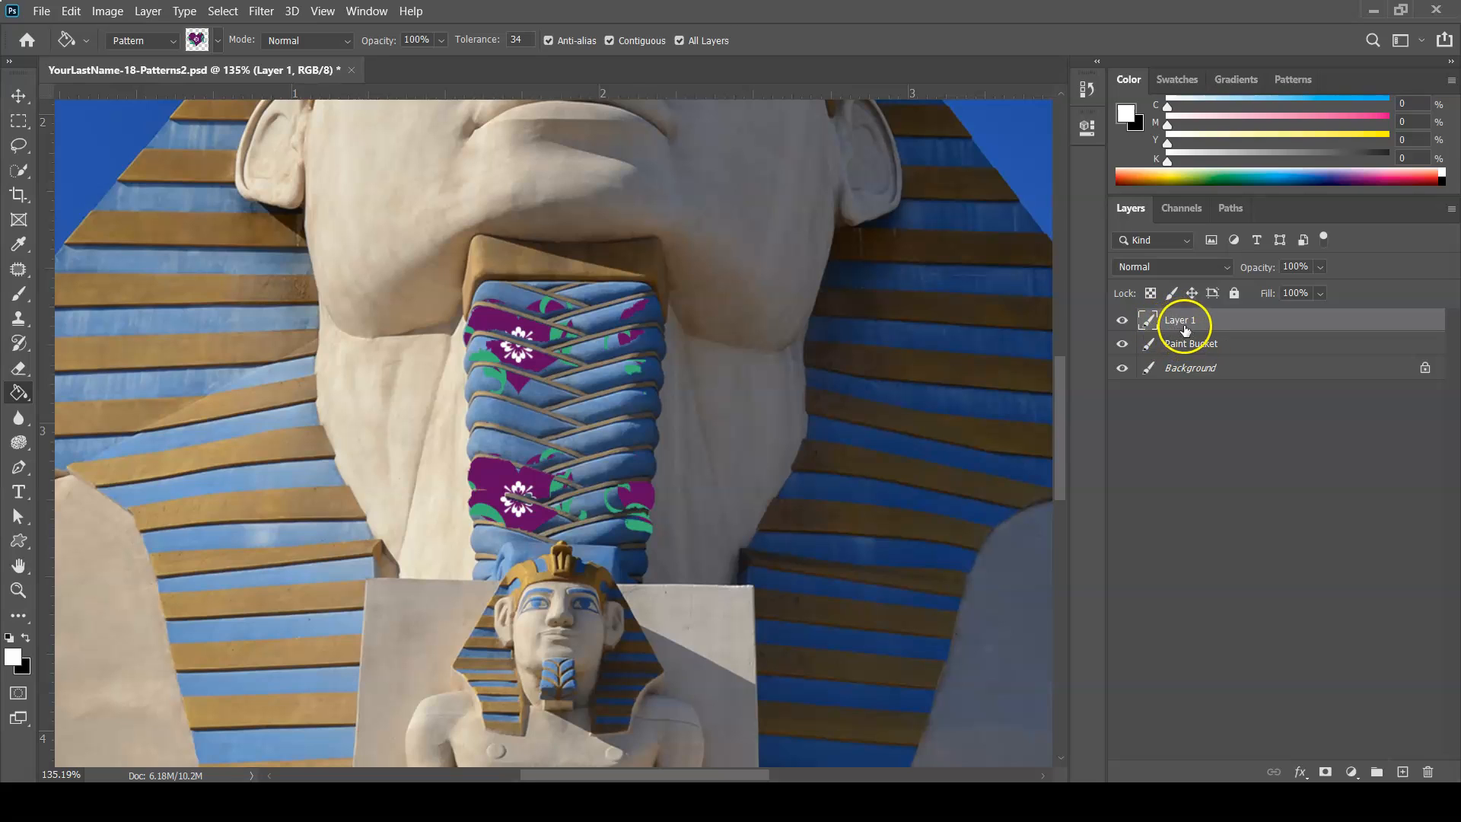
double_click(1181, 325)
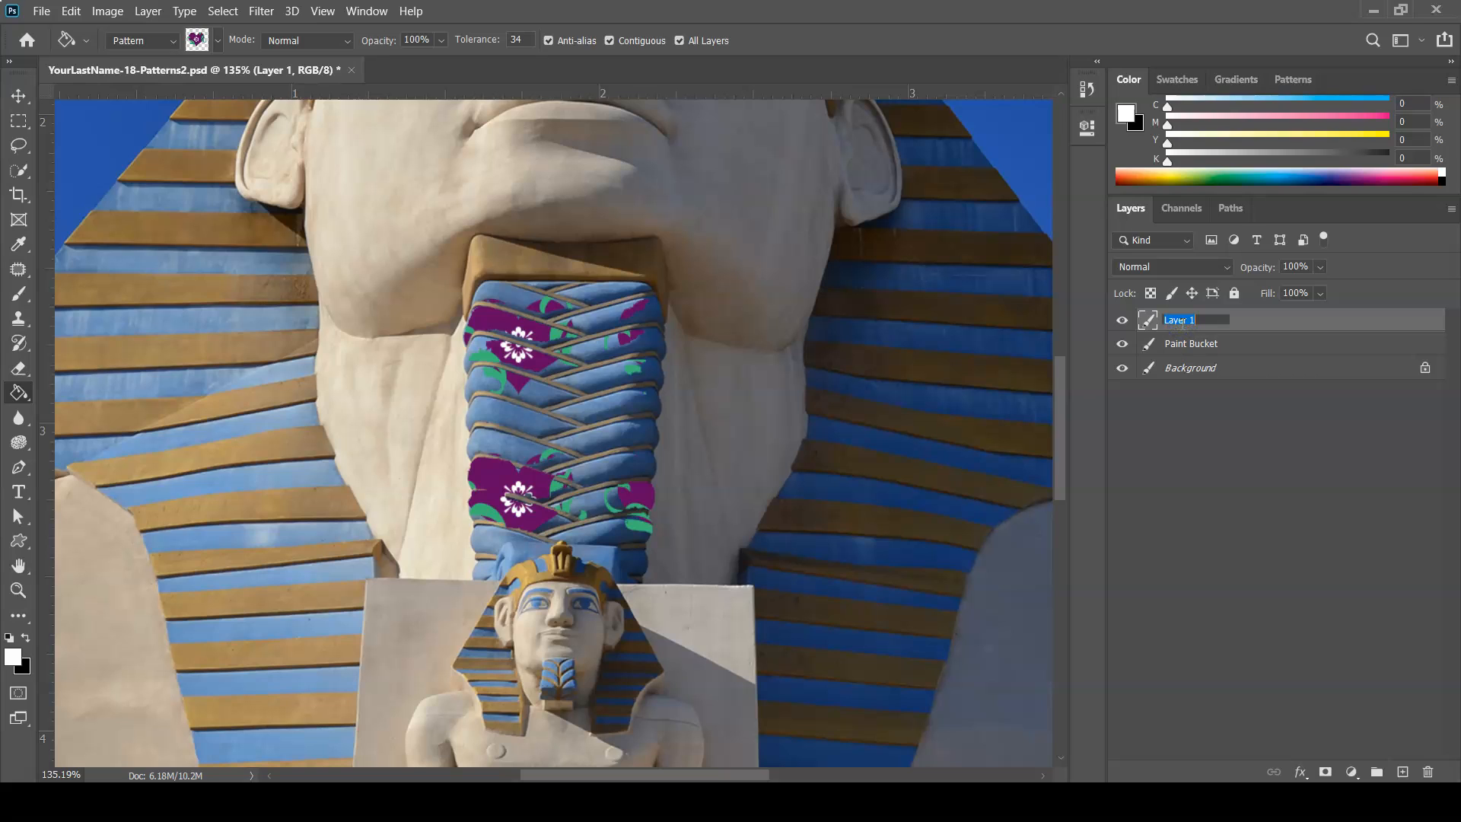
click(1170, 321)
key(Return)
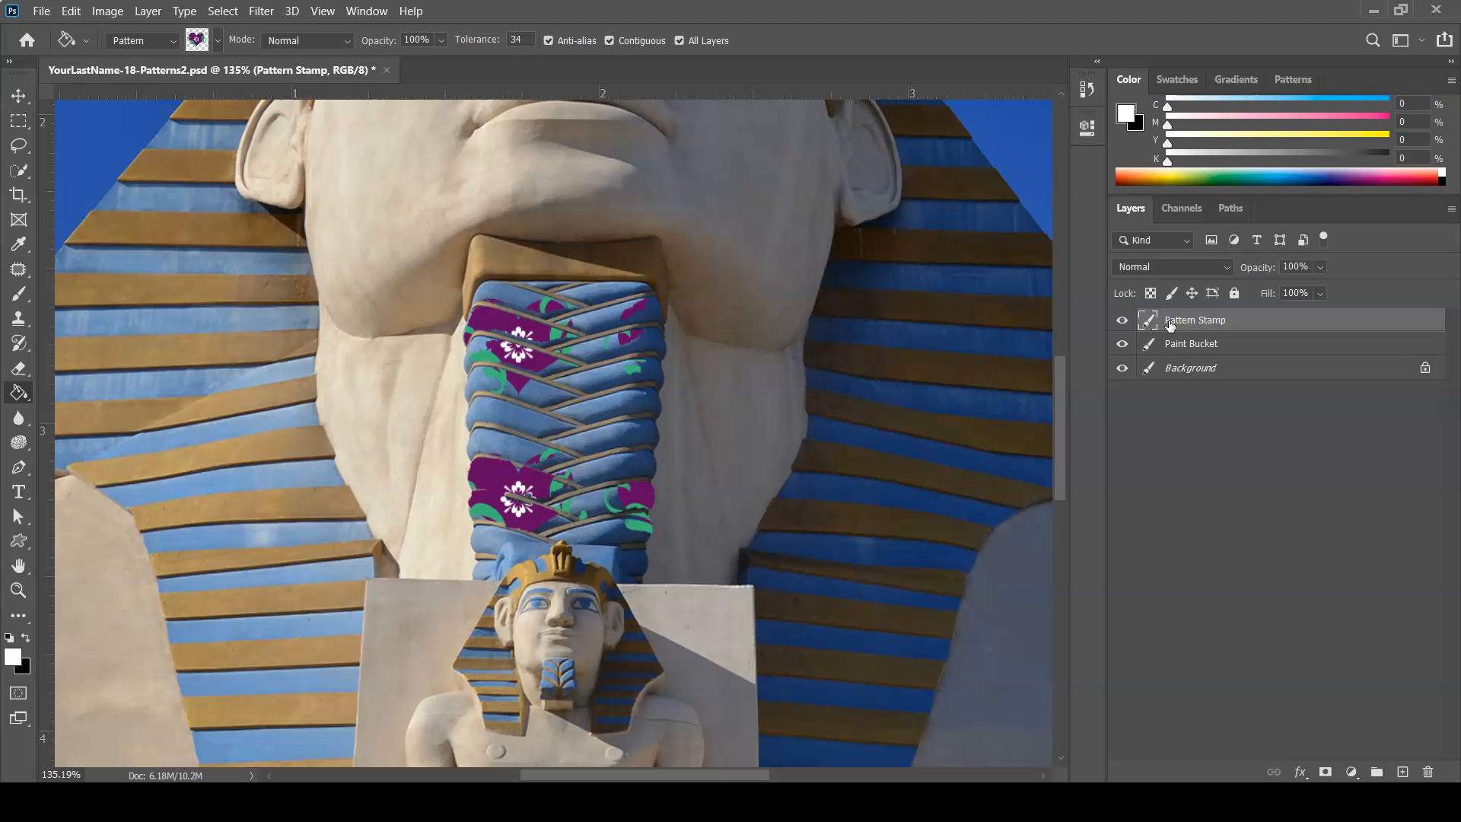
Activate the Pattern Stamp tool and choose the custom heart-and-leaves pattern, listed after the Water group, as its pattern
key(s)
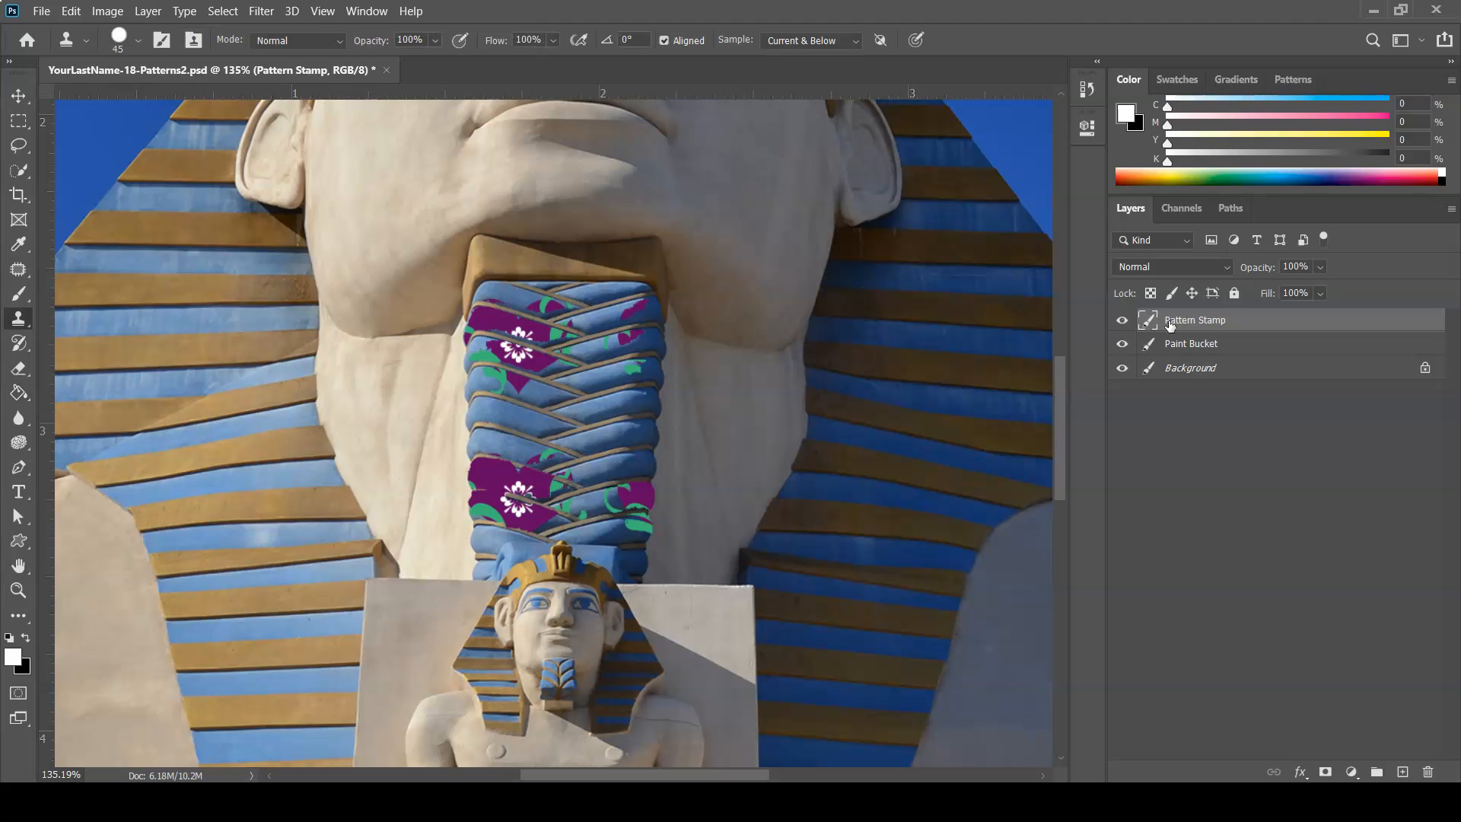
click(22, 327)
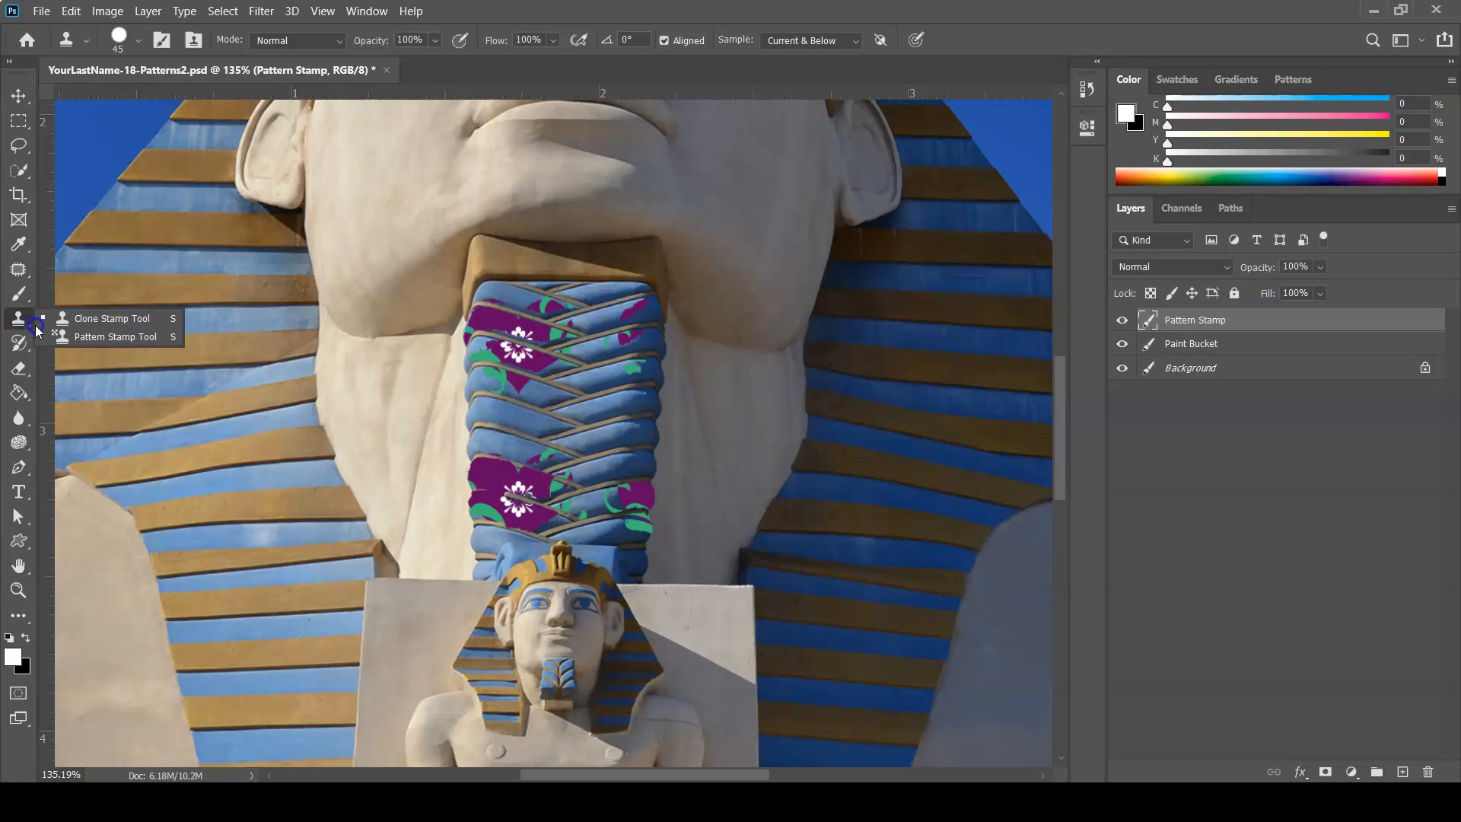
click(107, 339)
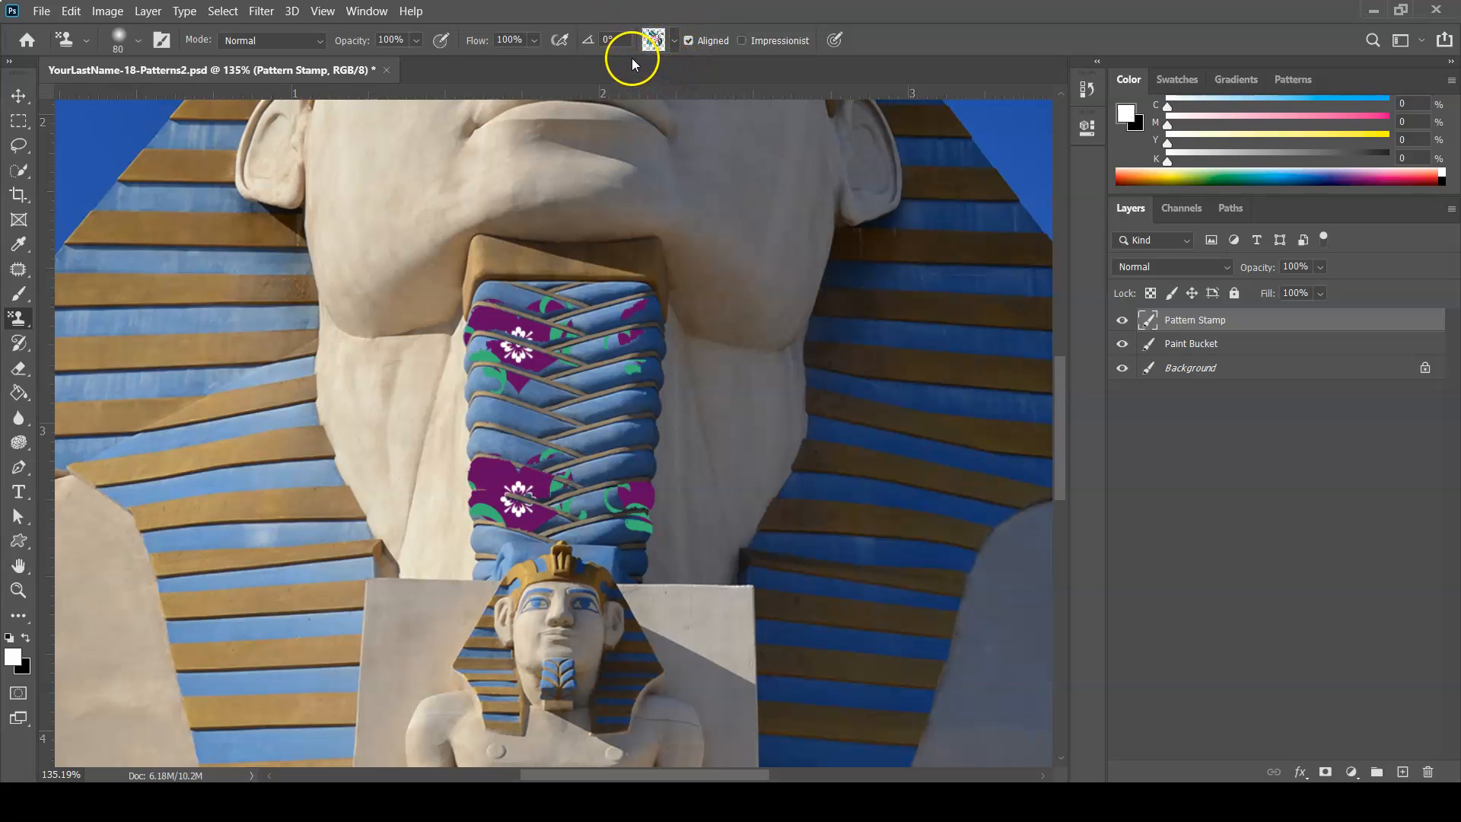
click(672, 43)
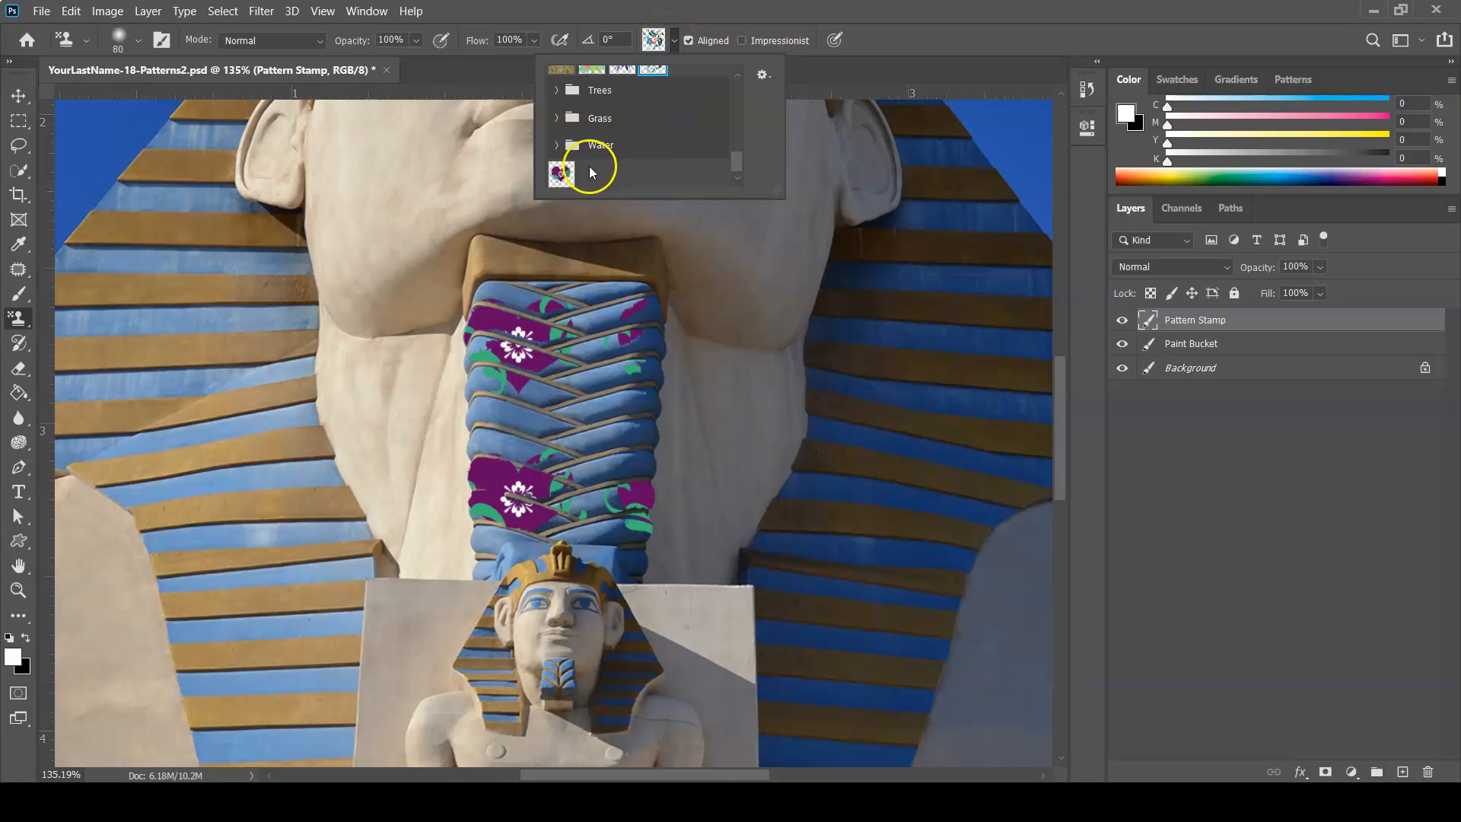
click(560, 174)
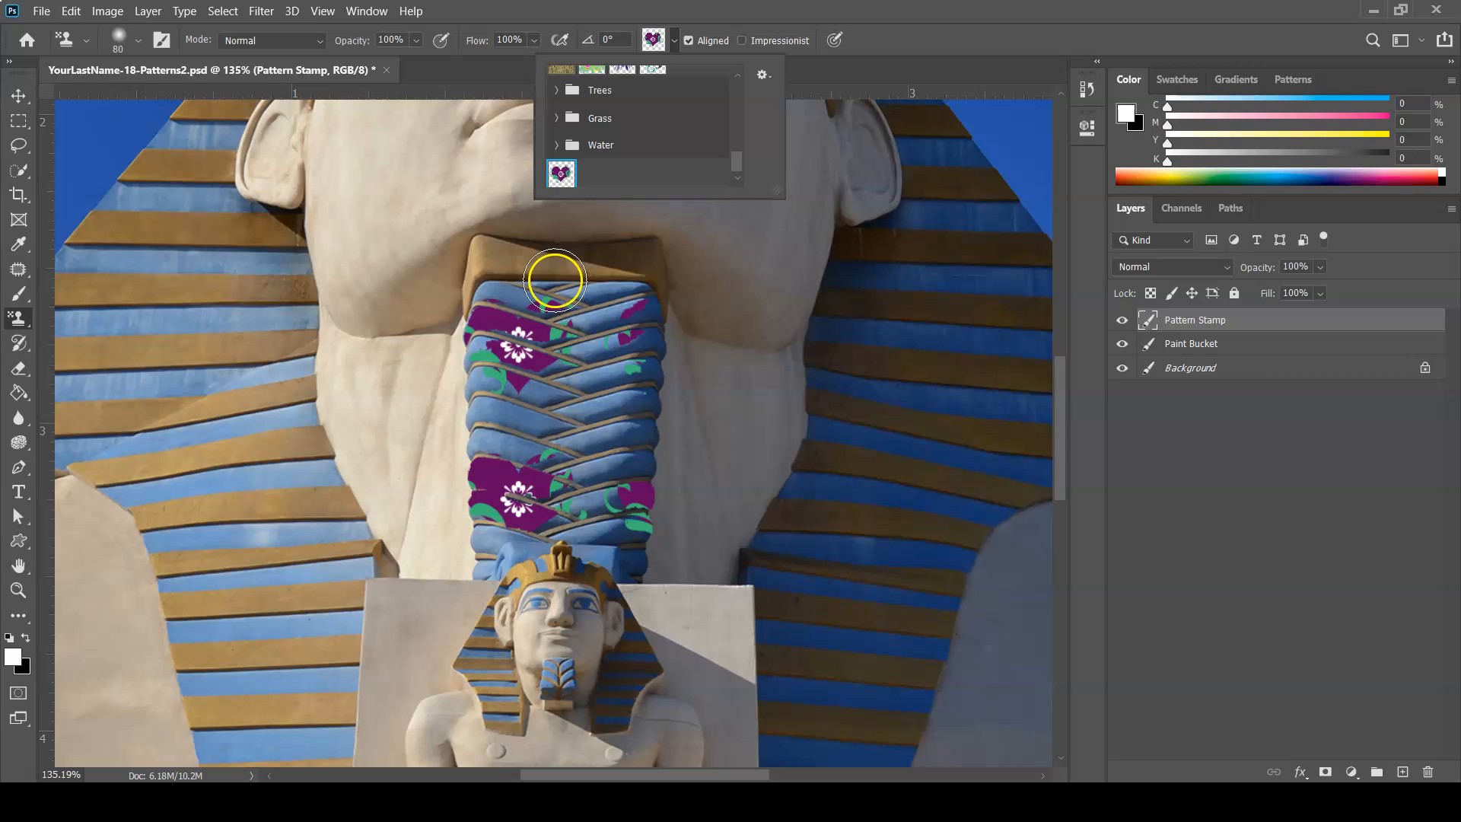
scroll(857, 480, up, 3)
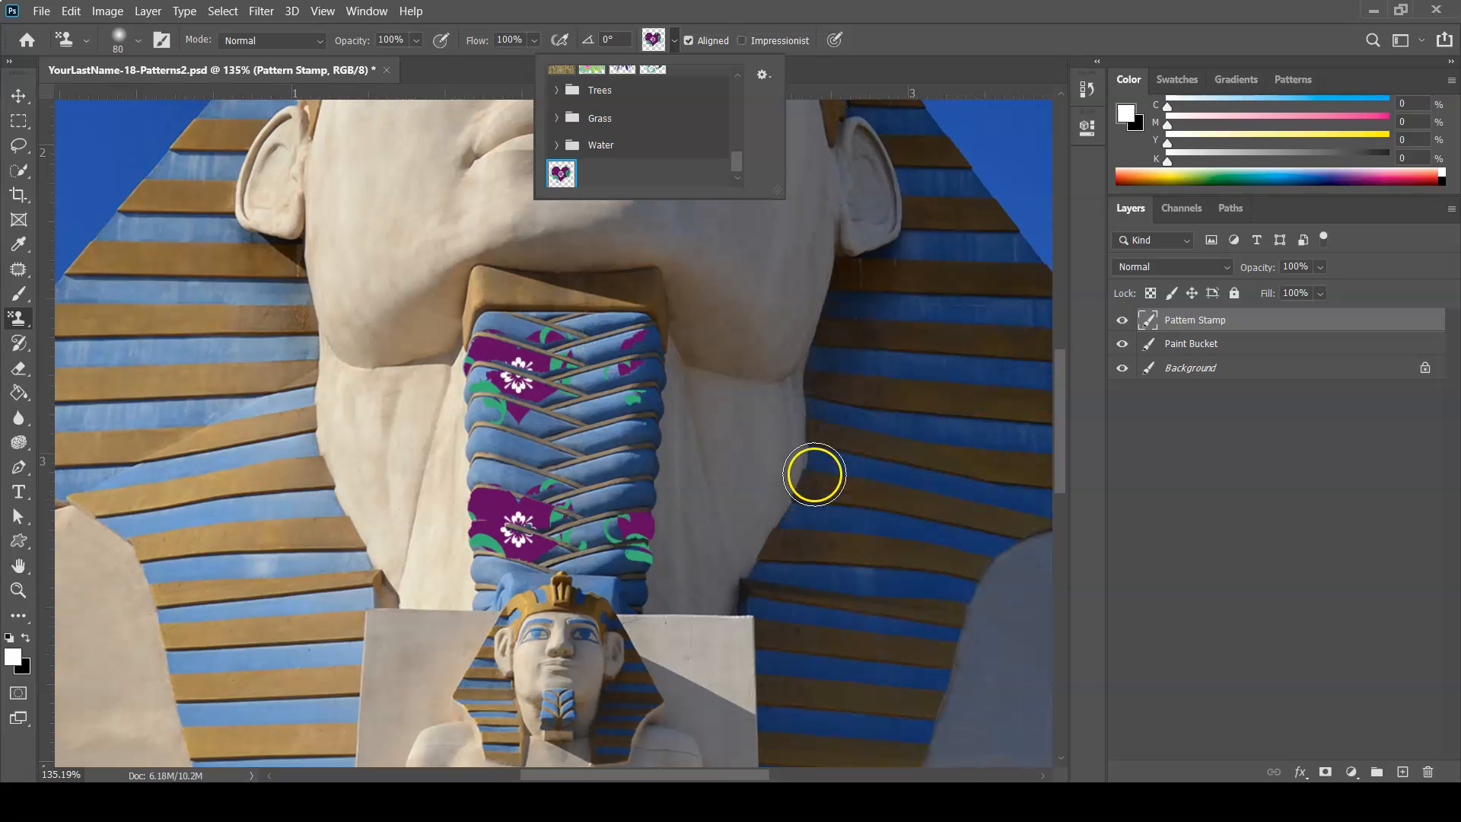
click(903, 16)
Set the Pattern Stamp brush size to 70 for painting on the large statue's headdress
scroll(837, 238, up, 9)
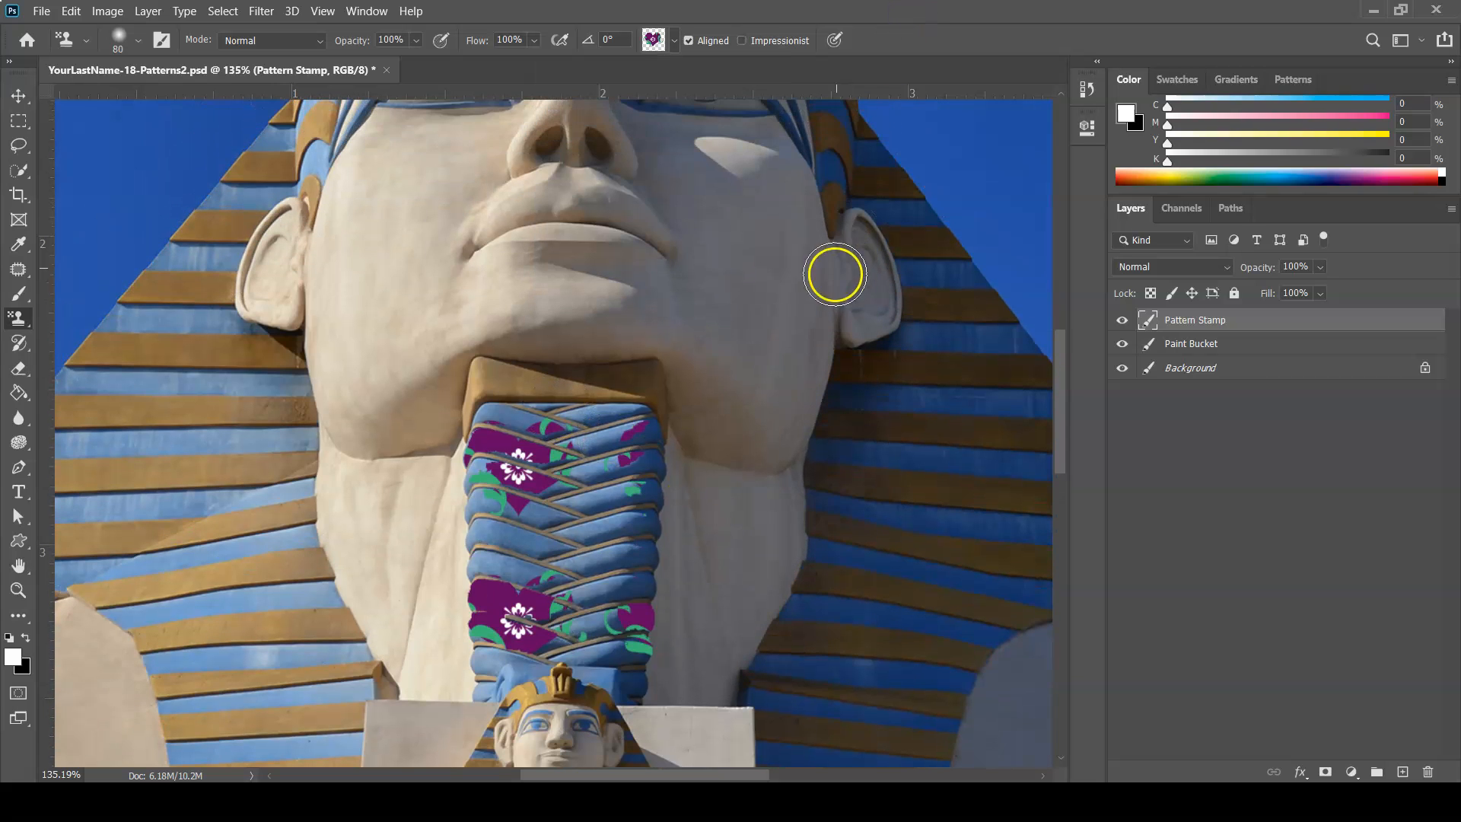
scroll(808, 332, up, 10)
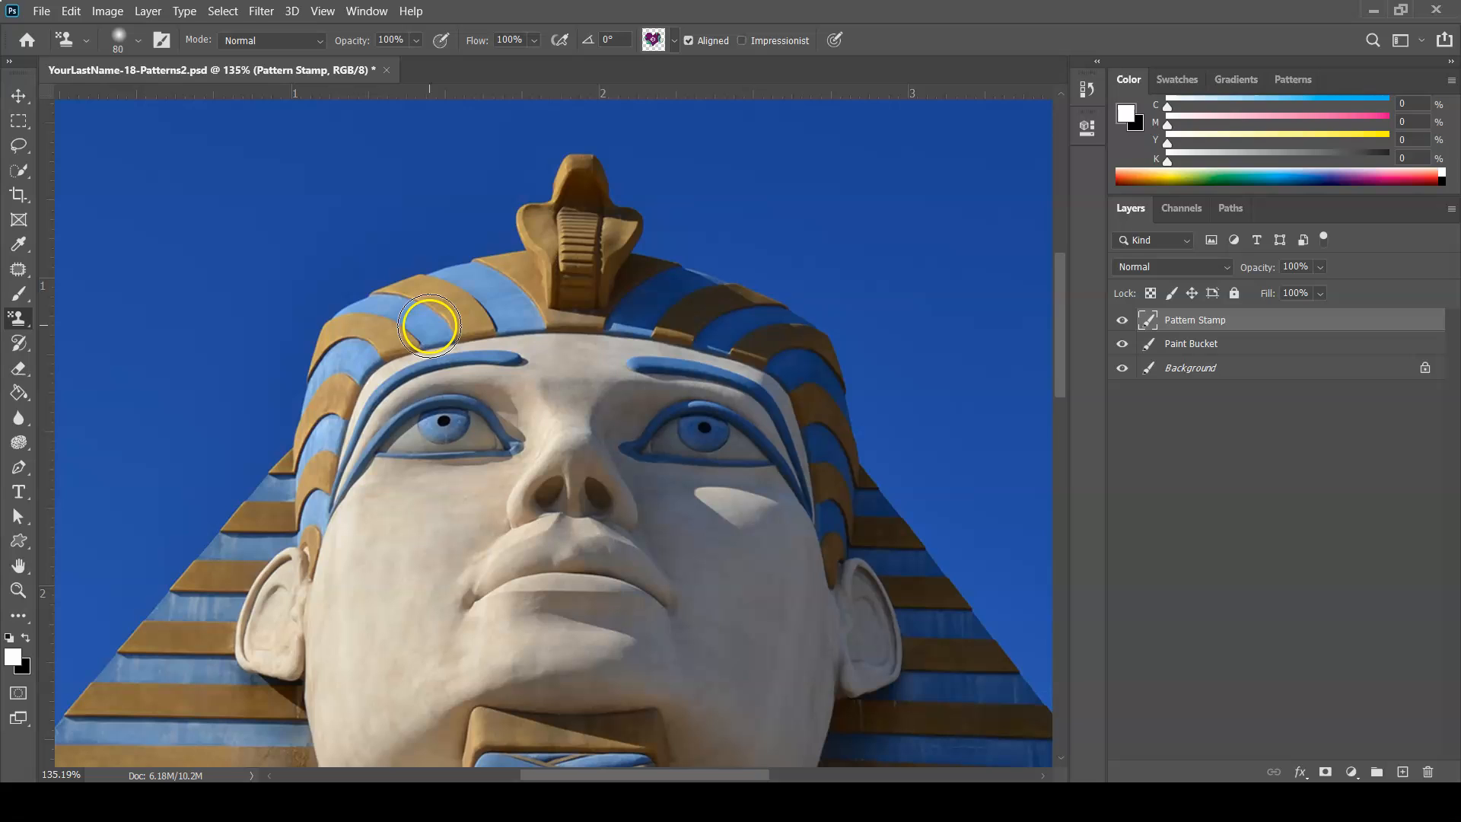
mouse_move(583, 311)
mouse_down()
mouse_move(619, 303)
mouse_move(507, 305)
mouse_up()
click(810, 162)
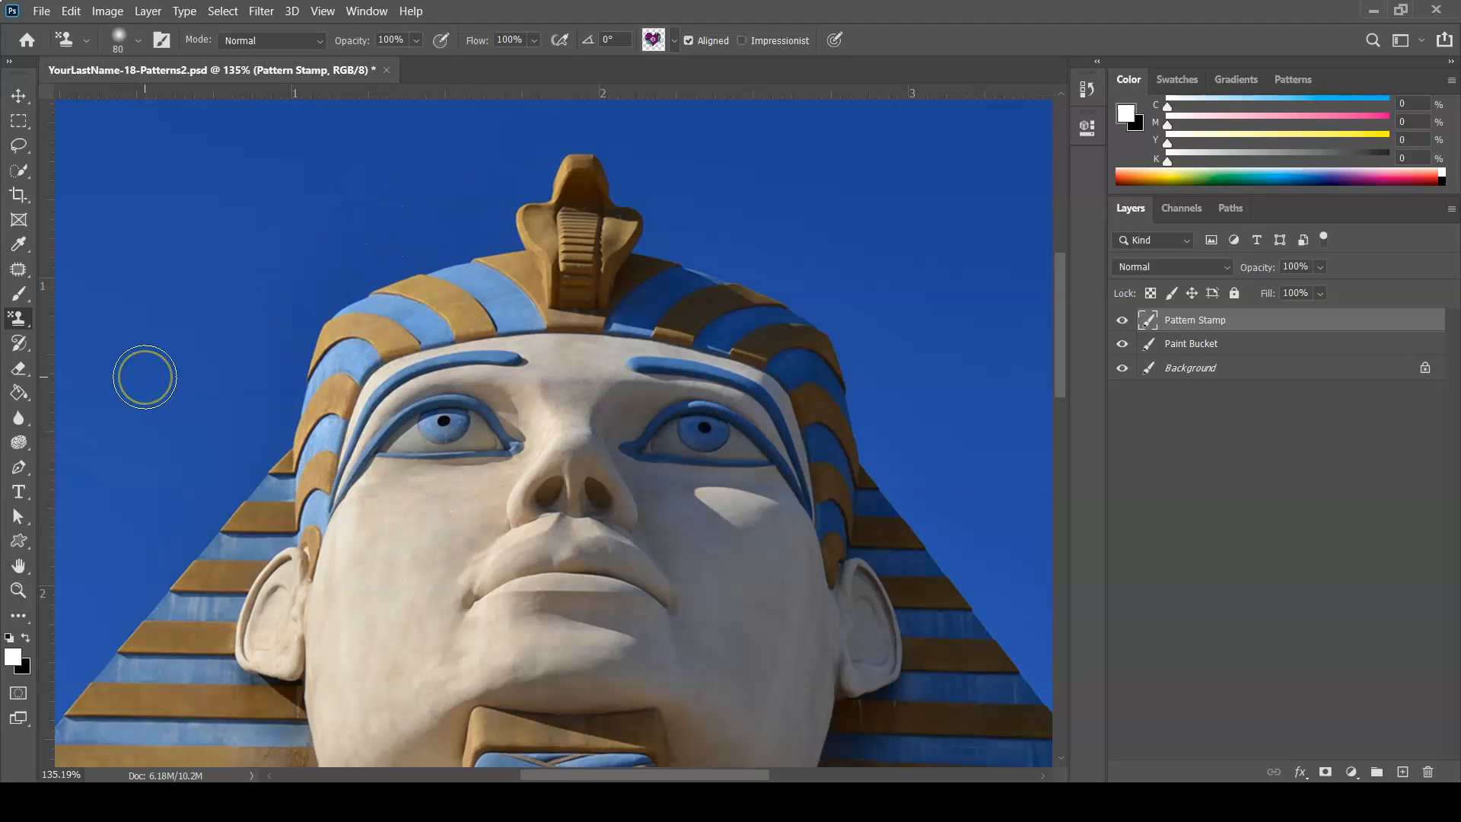
key(bracketright)
key(bracketright)
key(bracketright)
key(bracketright)
key(bracketright)
key(bracketright)
key(bracketright)
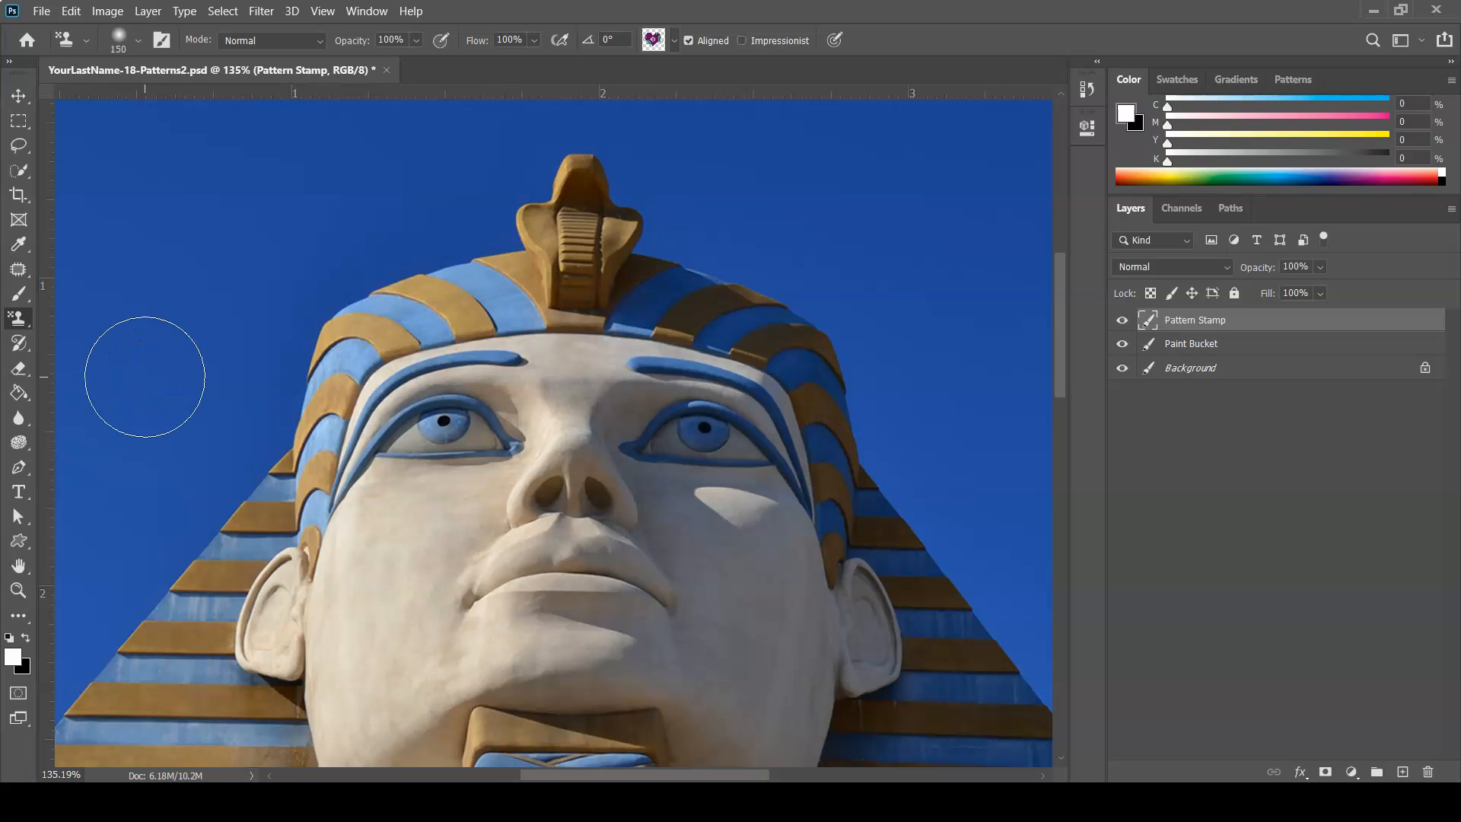
key(bracketleft)
key(bracketleft)
key(bracketleft)
key(bracketleft)
key(bracketleft)
key(bracketleft)
key(bracketleft)
key(bracketleft)
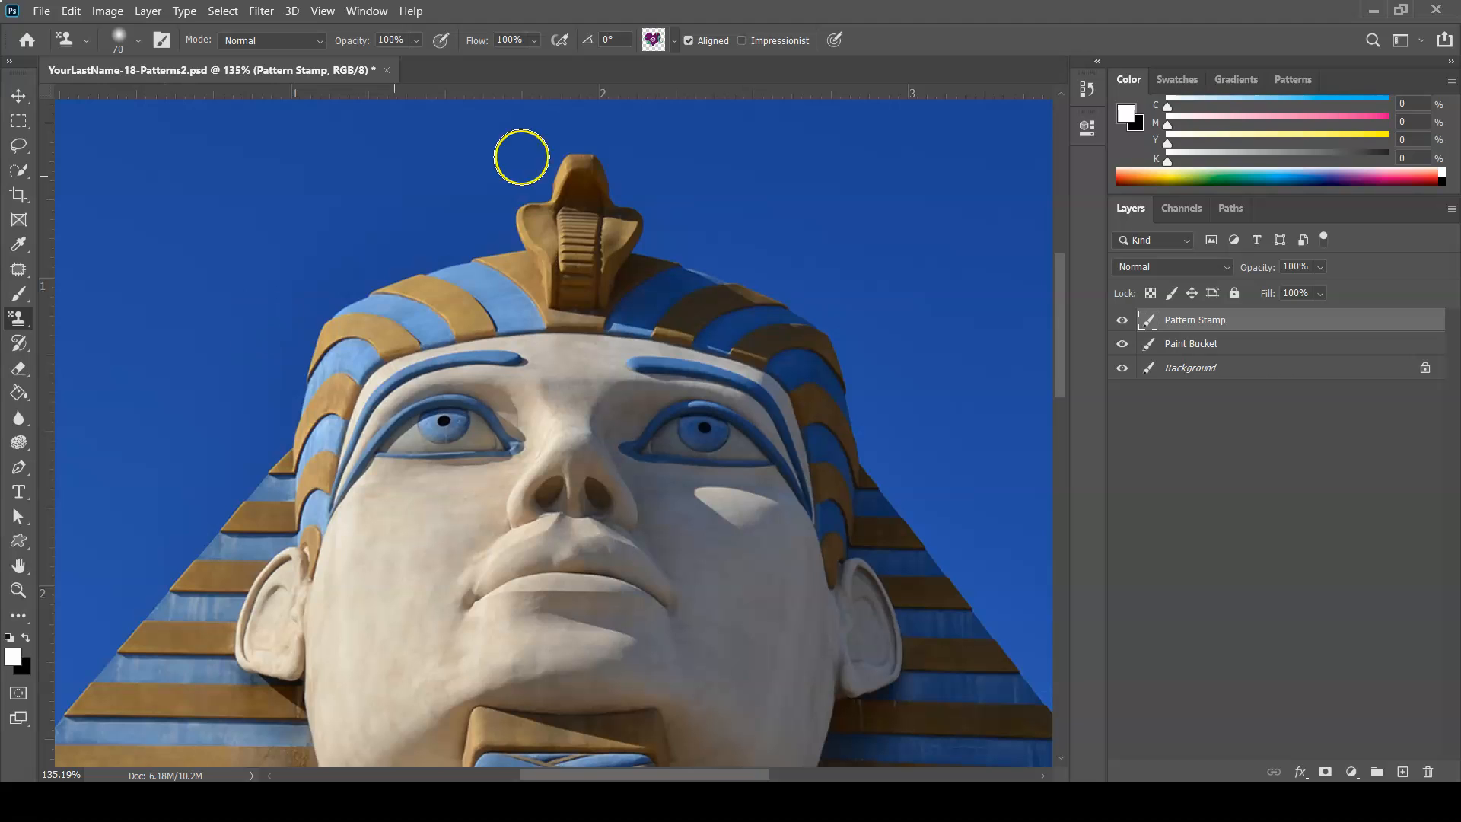
Paint the aligned heart pattern on the Pattern Stamp layer along the headdress's brow band and sides, and across the large statue's face
click(486, 296)
drag(486, 295, 348, 338)
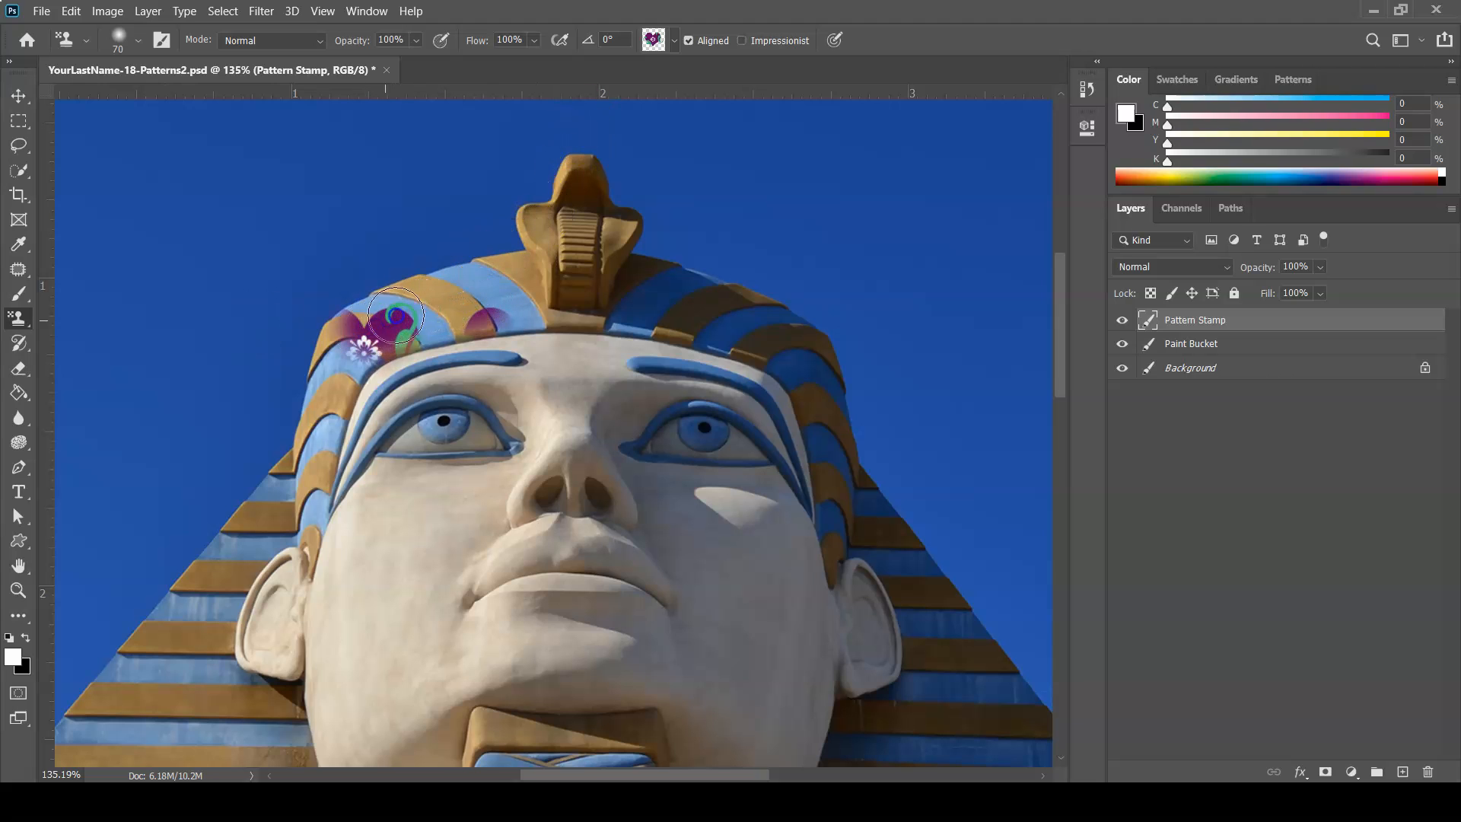
mouse_move(509, 297)
mouse_down()
mouse_move(580, 290)
mouse_move(578, 270)
mouse_move(563, 272)
mouse_move(601, 295)
mouse_move(665, 296)
mouse_move(616, 275)
mouse_move(674, 300)
mouse_move(569, 259)
mouse_move(570, 238)
mouse_move(588, 268)
mouse_move(769, 335)
mouse_move(814, 393)
mouse_move(837, 479)
mouse_up()
click(339, 355)
mouse_move(339, 355)
mouse_down()
mouse_move(304, 487)
mouse_move(261, 520)
mouse_up()
click(292, 416)
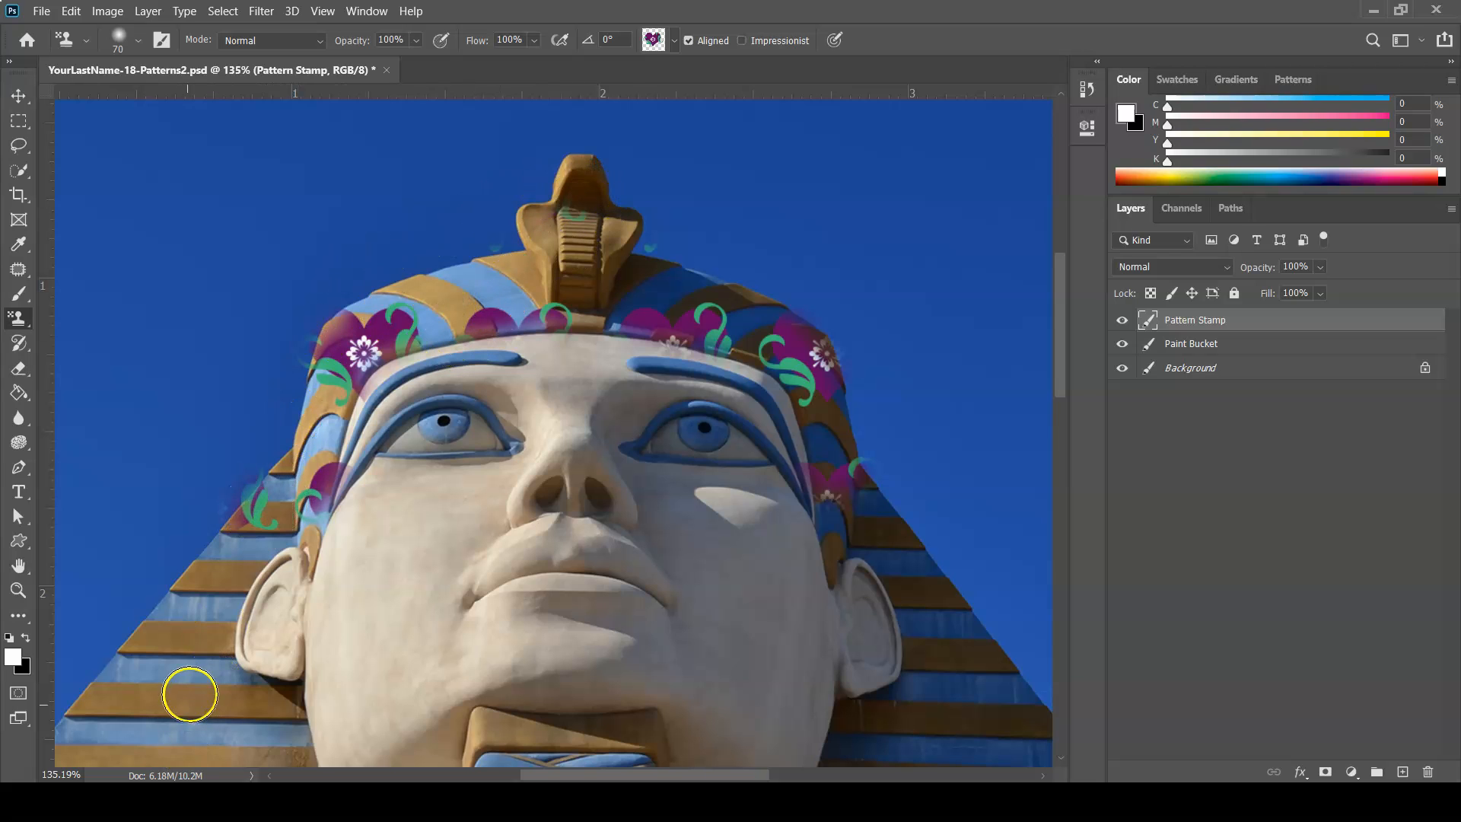
mouse_move(346, 494)
mouse_down()
mouse_move(418, 417)
mouse_move(363, 468)
mouse_move(404, 409)
mouse_move(559, 369)
mouse_move(516, 392)
mouse_move(670, 409)
mouse_move(694, 386)
mouse_move(442, 538)
mouse_move(421, 490)
mouse_move(662, 507)
mouse_move(753, 540)
mouse_move(731, 400)
mouse_move(710, 510)
mouse_move(643, 450)
mouse_move(414, 309)
mouse_move(366, 449)
mouse_move(711, 435)
mouse_move(807, 555)
mouse_move(858, 521)
mouse_move(842, 389)
mouse_move(871, 344)
mouse_move(741, 360)
mouse_move(673, 517)
mouse_move(429, 528)
mouse_move(355, 500)
mouse_move(228, 500)
mouse_move(258, 475)
mouse_up()
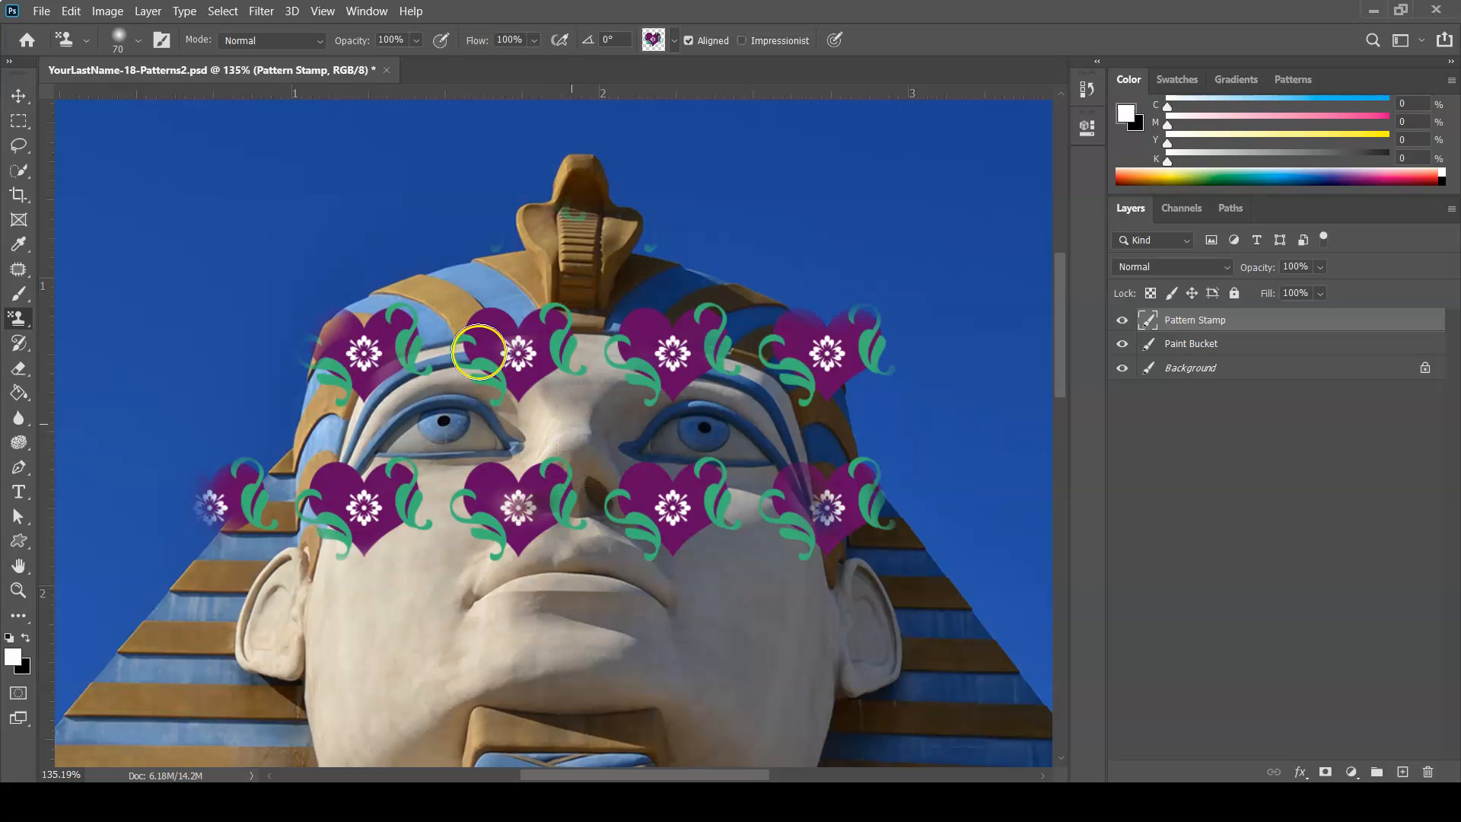
Erase the heart pattern from the statue's face and the overspill in the sky on both sides of the headdress
click(19, 370)
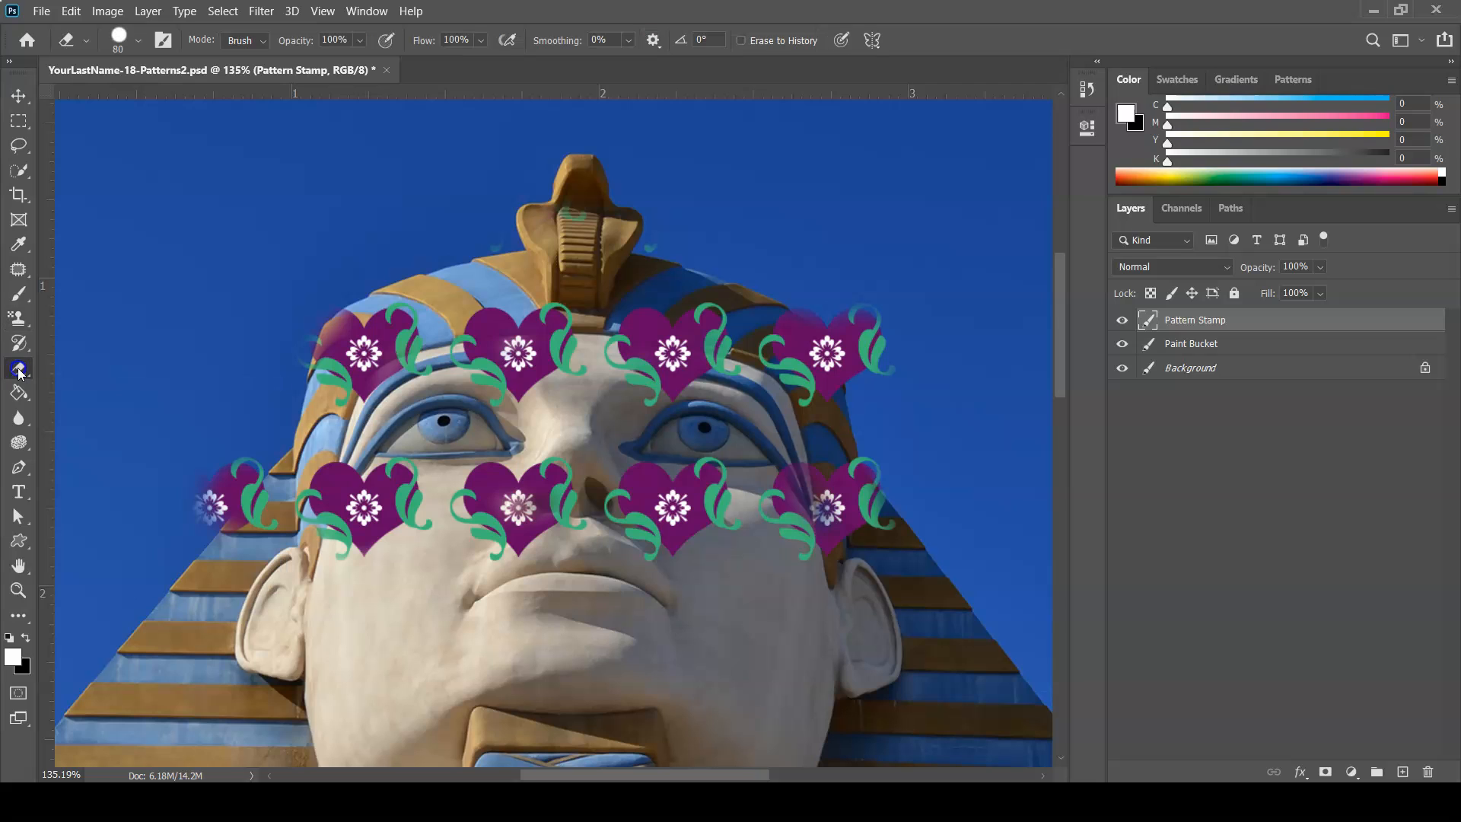
mouse_move(600, 416)
mouse_down()
mouse_move(578, 498)
mouse_move(498, 517)
mouse_move(483, 470)
mouse_move(362, 525)
mouse_move(380, 464)
mouse_move(373, 403)
mouse_move(395, 410)
mouse_move(419, 381)
mouse_move(471, 388)
mouse_move(525, 371)
mouse_move(563, 374)
mouse_move(465, 380)
mouse_move(662, 381)
mouse_move(722, 396)
mouse_move(610, 375)
mouse_move(701, 394)
mouse_move(722, 432)
mouse_move(724, 561)
mouse_move(735, 516)
mouse_move(766, 581)
mouse_move(769, 479)
mouse_up()
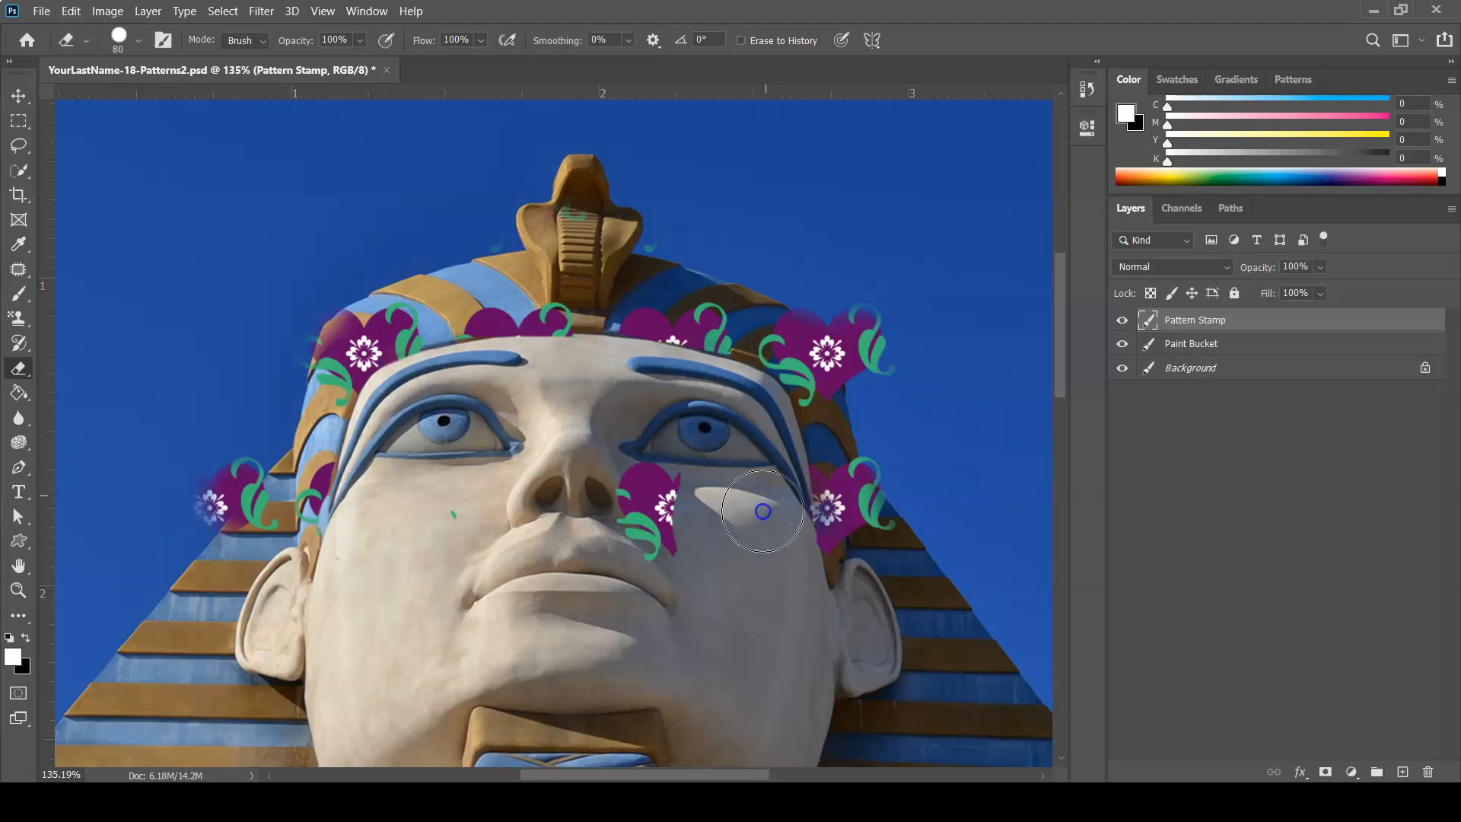
mouse_move(648, 525)
mouse_down()
mouse_move(645, 490)
mouse_move(652, 554)
mouse_move(499, 554)
mouse_up()
drag(896, 436, 921, 467)
mouse_move(898, 403)
mouse_down()
mouse_move(863, 303)
mouse_move(887, 339)
mouse_up()
mouse_move(240, 294)
mouse_down()
mouse_move(320, 257)
mouse_move(287, 293)
mouse_move(241, 442)
mouse_move(173, 512)
mouse_up()
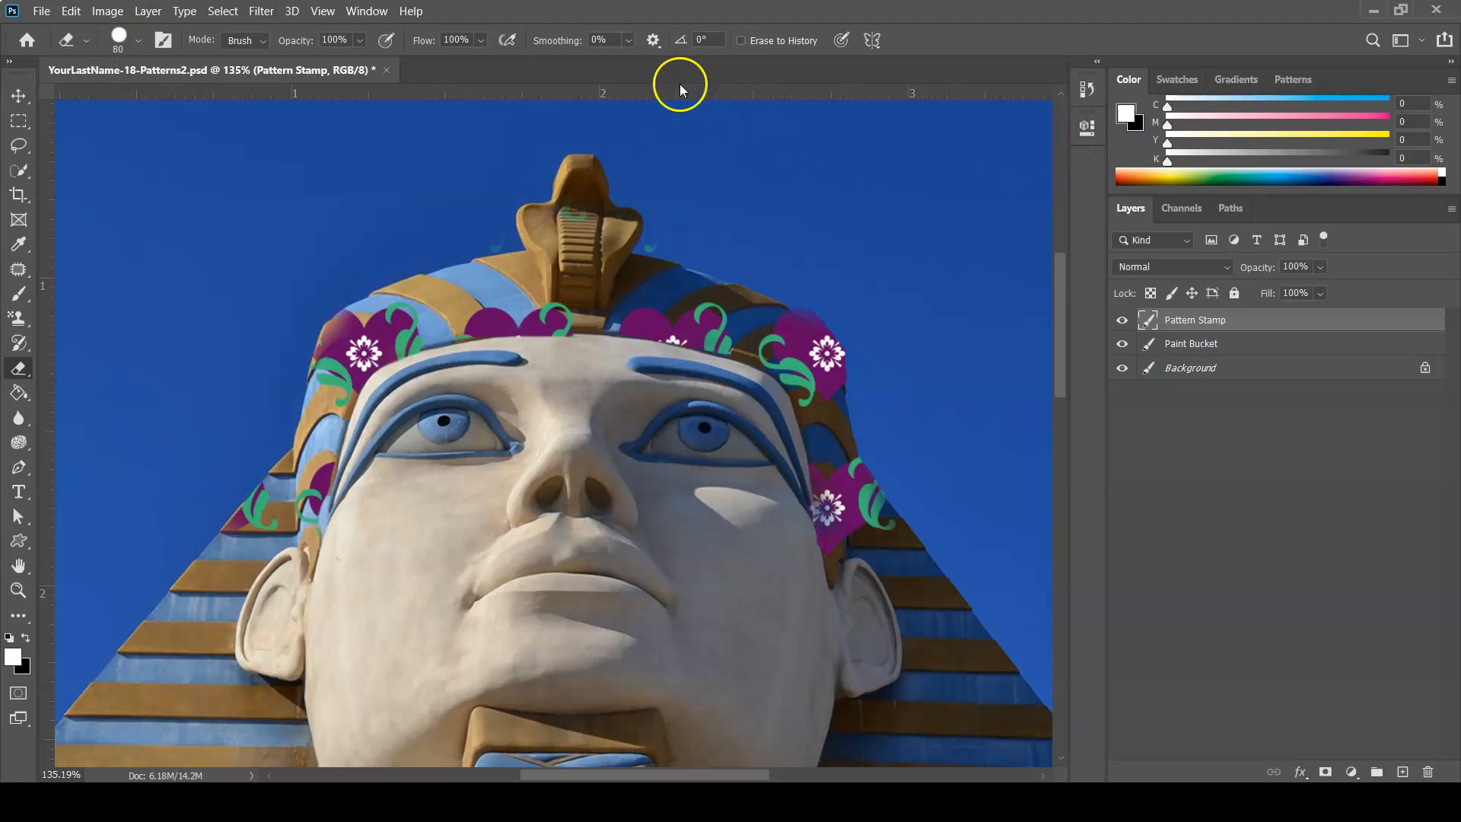
Turn off Aligned for the Pattern Stamp and paint overlapping hearts over the striped headdress flap on the image's left side
click(19, 320)
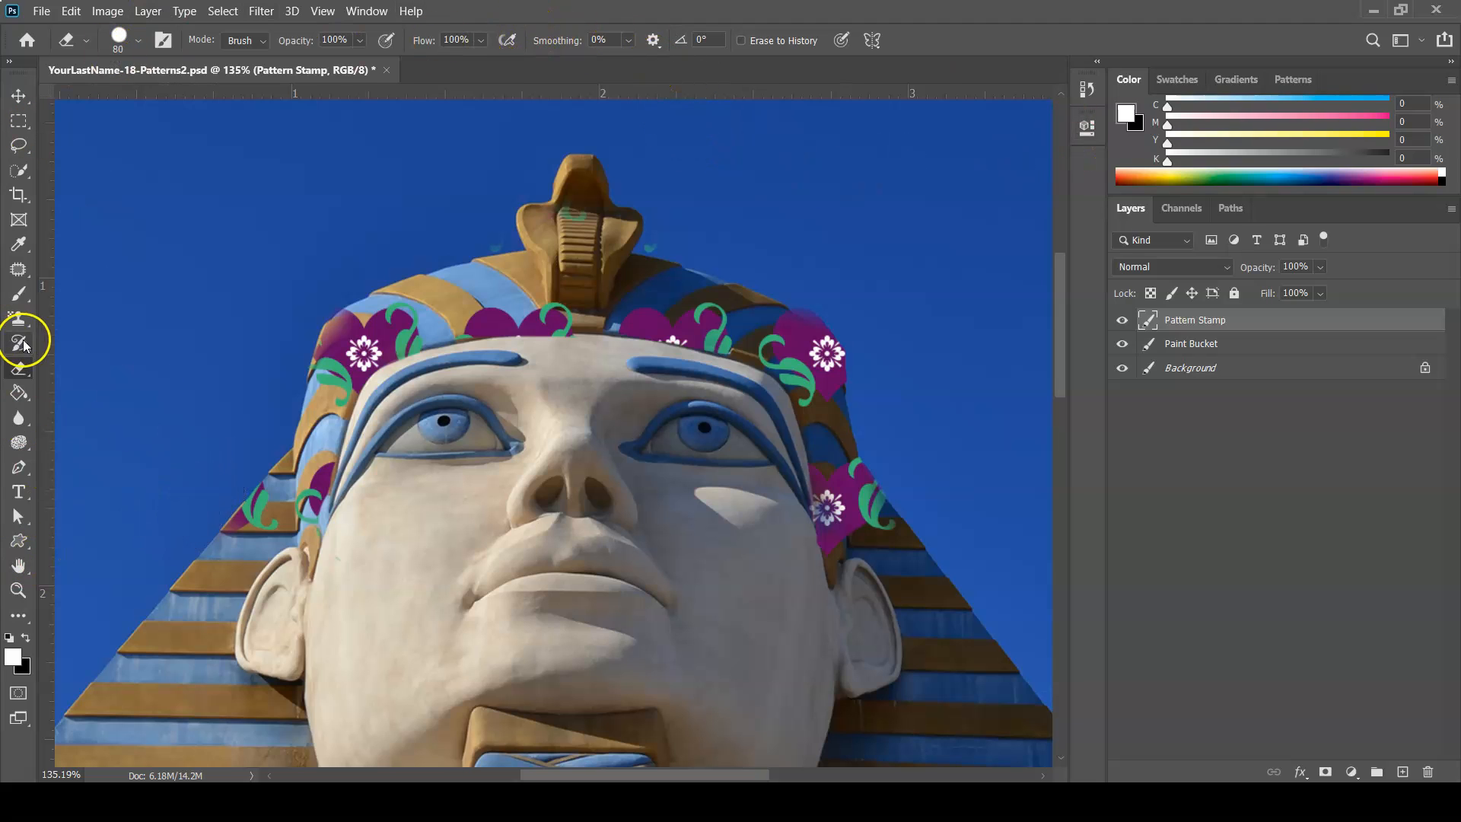
click(666, 44)
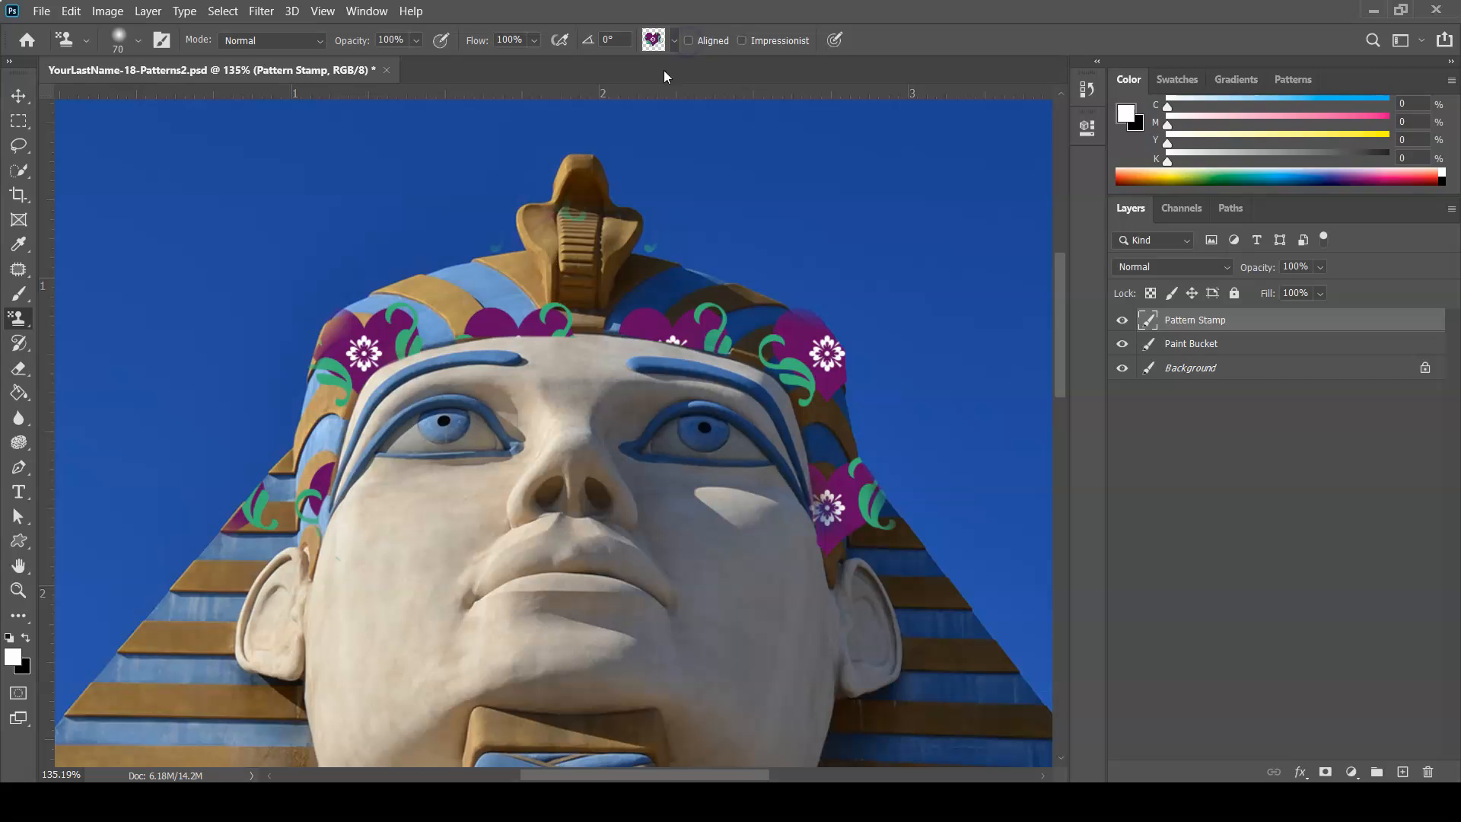
mouse_move(398, 642)
mouse_down()
mouse_move(524, 479)
mouse_move(550, 382)
mouse_up()
mouse_move(267, 522)
mouse_down()
mouse_move(236, 555)
mouse_move(290, 589)
mouse_move(280, 549)
mouse_move(343, 596)
mouse_move(305, 636)
mouse_move(271, 612)
mouse_move(285, 653)
mouse_move(222, 601)
mouse_move(271, 558)
mouse_move(282, 609)
mouse_up()
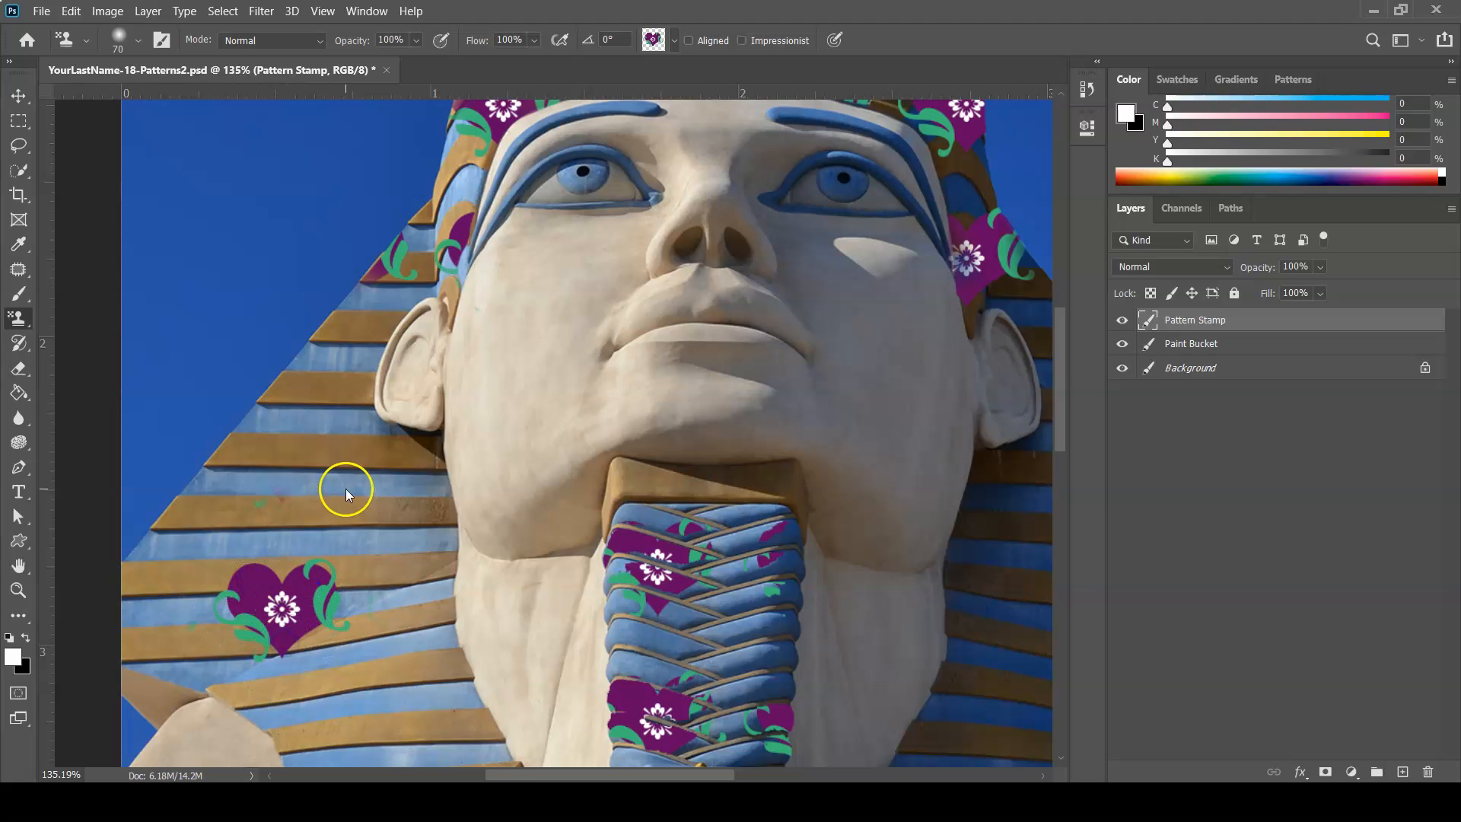
mouse_move(287, 496)
mouse_down()
mouse_move(309, 521)
mouse_move(297, 500)
mouse_move(272, 521)
mouse_move(245, 516)
mouse_move(258, 488)
mouse_move(272, 511)
mouse_move(237, 517)
mouse_move(238, 489)
mouse_move(264, 466)
mouse_move(326, 472)
mouse_move(300, 468)
mouse_move(270, 505)
mouse_move(369, 502)
mouse_move(334, 537)
mouse_move(370, 572)
mouse_move(350, 618)
mouse_move(366, 595)
mouse_move(380, 623)
mouse_move(317, 529)
mouse_move(350, 519)
mouse_move(271, 582)
mouse_move(306, 577)
mouse_up()
mouse_move(327, 630)
mouse_down()
mouse_move(386, 644)
mouse_move(347, 671)
mouse_move(359, 707)
mouse_move(368, 672)
mouse_move(370, 691)
mouse_move(340, 620)
mouse_move(364, 575)
mouse_move(385, 642)
mouse_move(371, 655)
mouse_move(373, 531)
mouse_move(409, 463)
mouse_move(371, 651)
mouse_move(367, 546)
mouse_move(329, 470)
mouse_move(291, 475)
mouse_move(304, 551)
mouse_move(270, 523)
mouse_move(243, 598)
mouse_move(249, 553)
mouse_move(220, 575)
mouse_move(207, 554)
mouse_move(184, 582)
mouse_move(208, 606)
mouse_move(182, 580)
mouse_move(203, 626)
mouse_move(194, 617)
mouse_move(219, 667)
mouse_move(249, 648)
mouse_move(269, 695)
mouse_move(350, 740)
mouse_move(354, 521)
mouse_move(302, 441)
mouse_move(309, 415)
mouse_move(316, 476)
mouse_move(343, 457)
mouse_move(321, 397)
mouse_move(292, 480)
mouse_up()
mouse_move(304, 425)
mouse_down()
mouse_move(312, 568)
mouse_move(299, 580)
mouse_up()
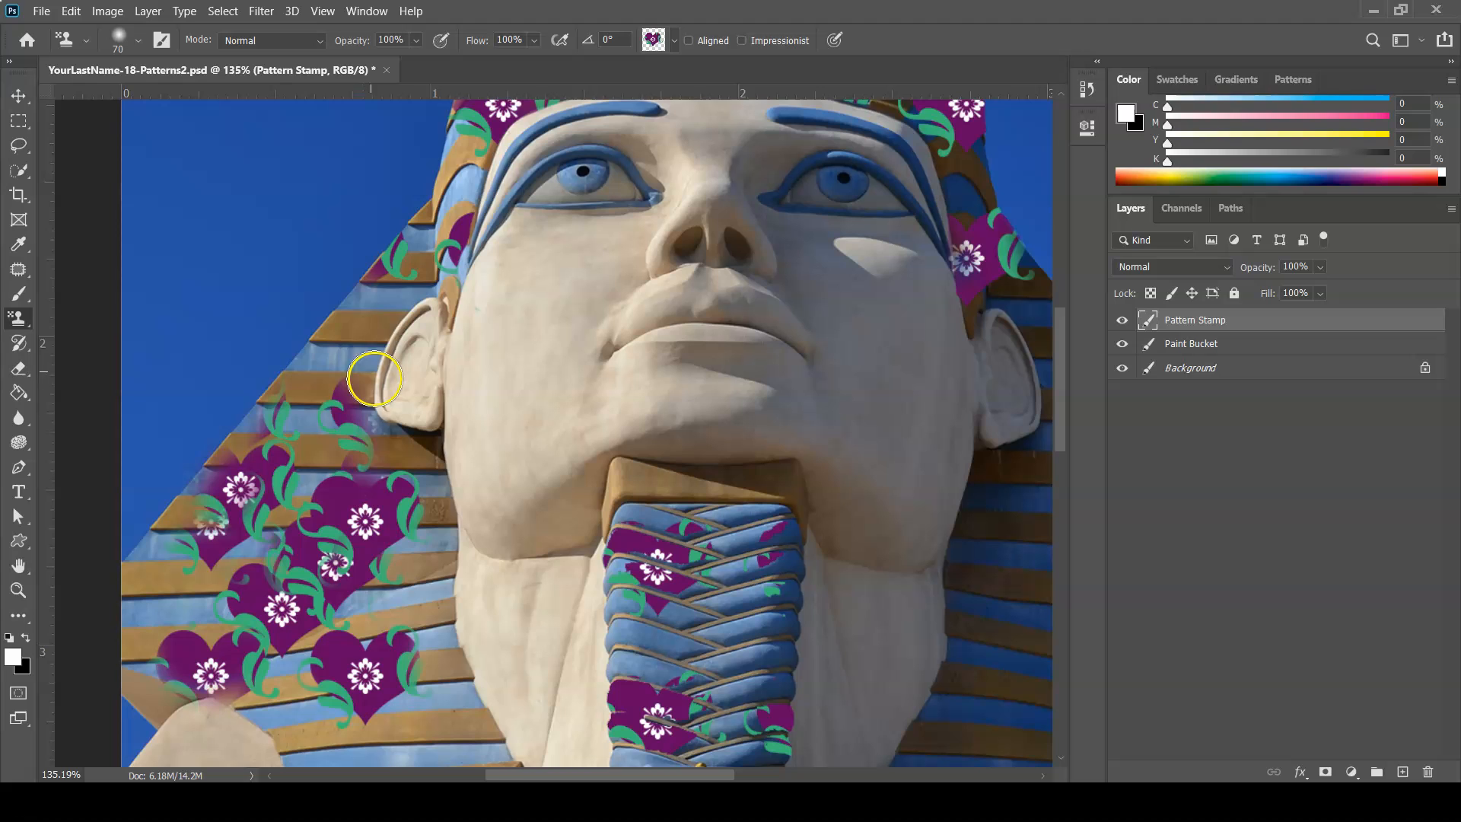
mouse_move(359, 329)
mouse_down()
mouse_move(275, 475)
mouse_move(336, 623)
mouse_move(379, 693)
mouse_move(418, 721)
mouse_move(413, 562)
mouse_move(417, 672)
mouse_move(437, 703)
mouse_move(381, 556)
mouse_move(425, 729)
mouse_move(362, 711)
mouse_move(316, 653)
mouse_move(407, 467)
mouse_move(440, 445)
mouse_move(449, 325)
mouse_up()
mouse_move(483, 532)
mouse_down()
mouse_move(518, 675)
mouse_move(563, 657)
mouse_move(584, 593)
mouse_move(564, 407)
mouse_move(541, 454)
mouse_move(557, 590)
mouse_move(537, 456)
mouse_move(557, 590)
mouse_move(539, 557)
mouse_move(540, 616)
mouse_move(569, 518)
mouse_move(560, 636)
mouse_move(587, 438)
mouse_move(506, 487)
mouse_move(585, 475)
mouse_move(548, 523)
mouse_move(468, 520)
mouse_move(447, 392)
mouse_move(511, 456)
mouse_move(509, 493)
mouse_move(469, 380)
mouse_up()
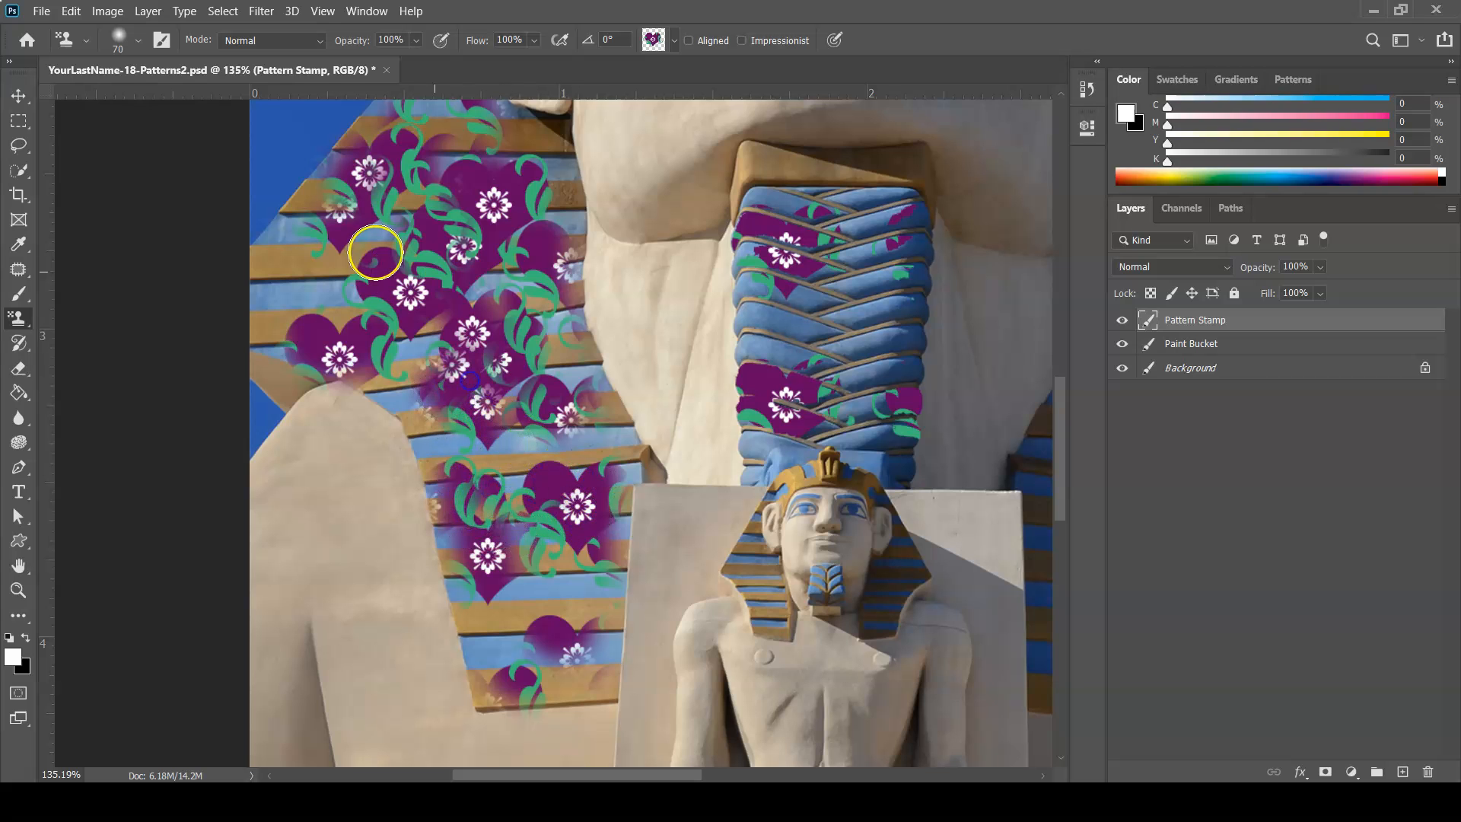
Turn Aligned back on for the Pattern Stamp and paint evenly spaced hearts over the headdress flap on the image's right side
drag(783, 385, 158, 605)
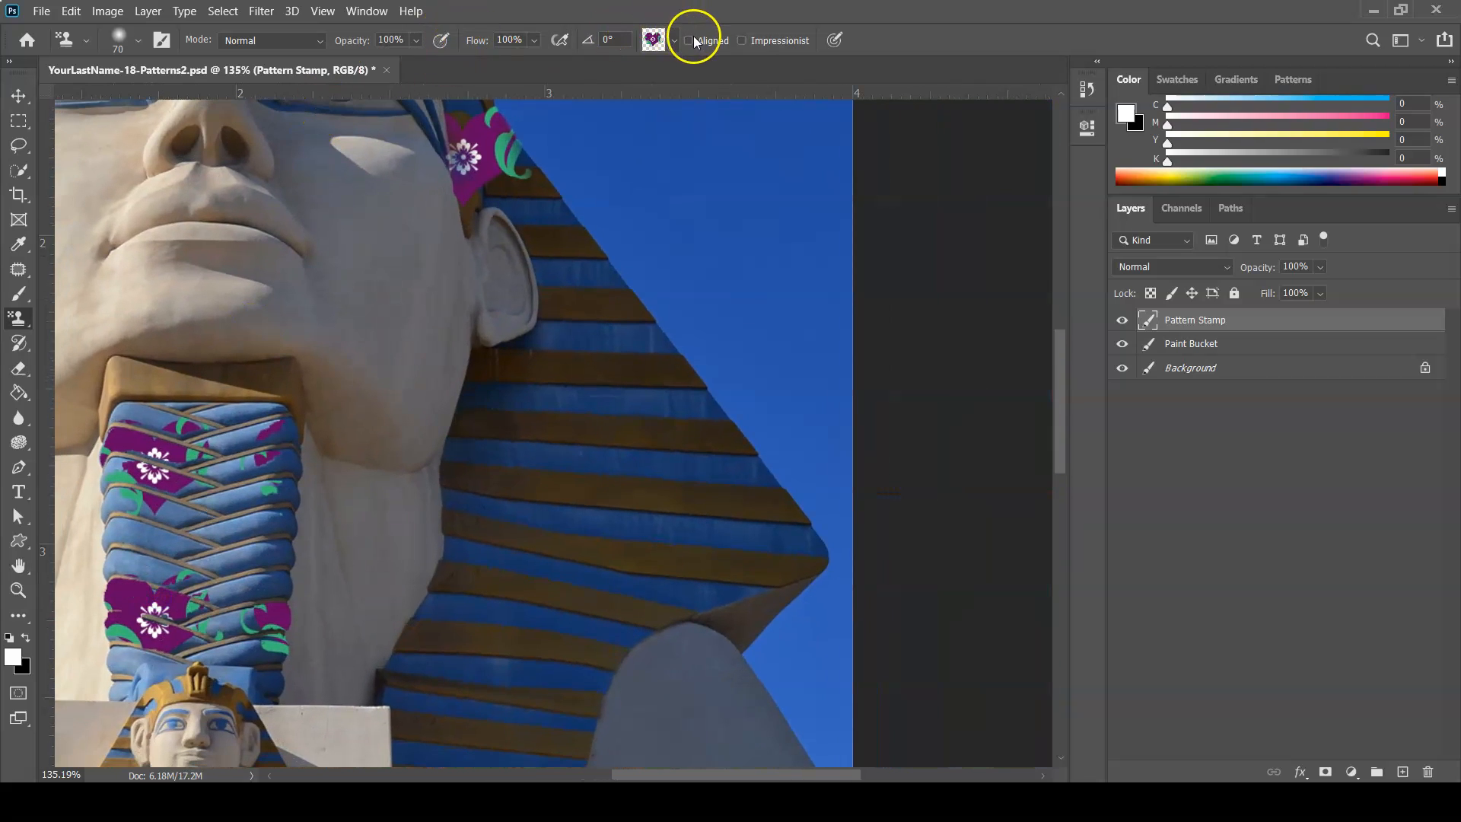
mouse_move(574, 326)
mouse_down()
mouse_move(578, 368)
mouse_move(549, 390)
mouse_move(529, 448)
mouse_move(595, 349)
mouse_move(631, 490)
mouse_move(533, 483)
mouse_move(498, 439)
mouse_move(485, 484)
mouse_move(496, 431)
mouse_move(559, 351)
mouse_move(602, 331)
mouse_move(590, 305)
mouse_move(725, 516)
mouse_move(708, 465)
mouse_up()
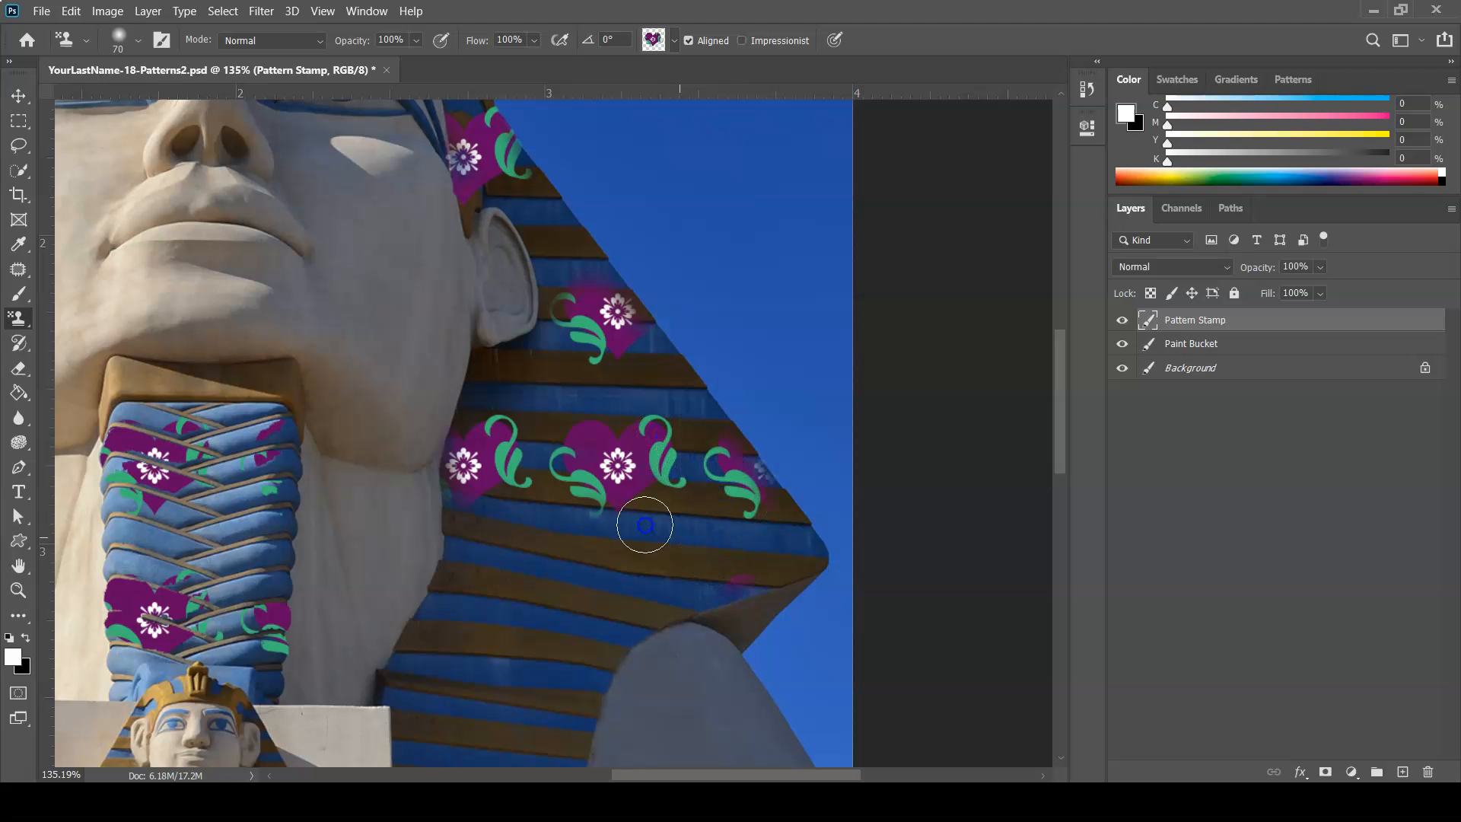
mouse_move(614, 511)
mouse_down()
mouse_move(498, 532)
mouse_move(495, 613)
mouse_move(532, 626)
mouse_move(500, 624)
mouse_move(478, 649)
mouse_move(473, 589)
mouse_move(445, 629)
mouse_up()
mouse_move(544, 652)
mouse_down()
mouse_move(594, 579)
mouse_move(600, 607)
mouse_move(654, 565)
mouse_move(651, 587)
mouse_move(743, 552)
mouse_move(709, 579)
mouse_move(736, 571)
mouse_move(740, 596)
mouse_move(761, 564)
mouse_move(579, 554)
mouse_move(525, 594)
mouse_up()
scroll(522, 595, down, 3)
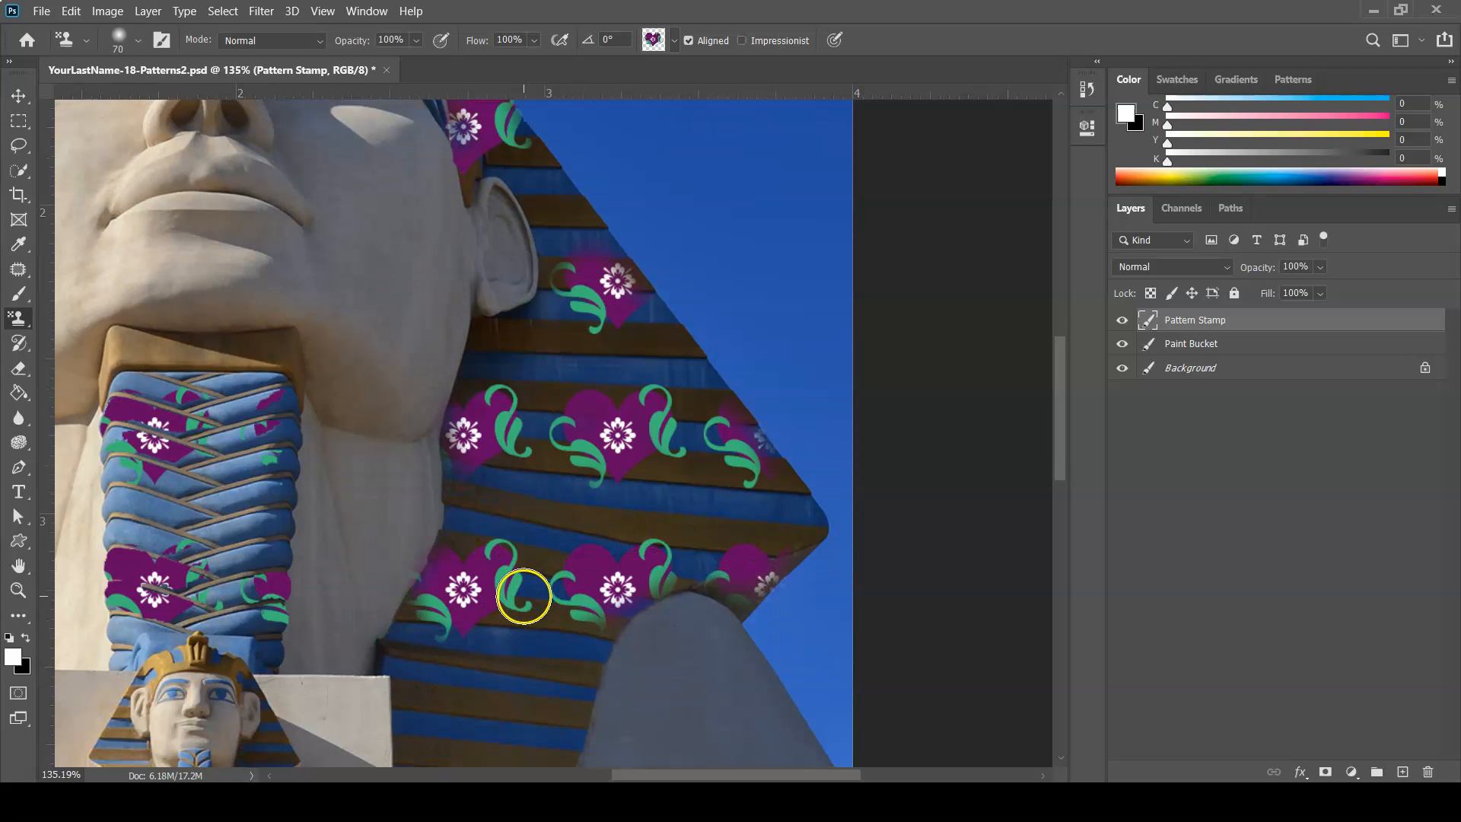
mouse_move(479, 651)
mouse_down()
mouse_move(470, 700)
mouse_move(501, 684)
mouse_move(445, 662)
mouse_move(441, 619)
mouse_move(434, 700)
mouse_move(461, 674)
mouse_up()
scroll(461, 674, down, 5)
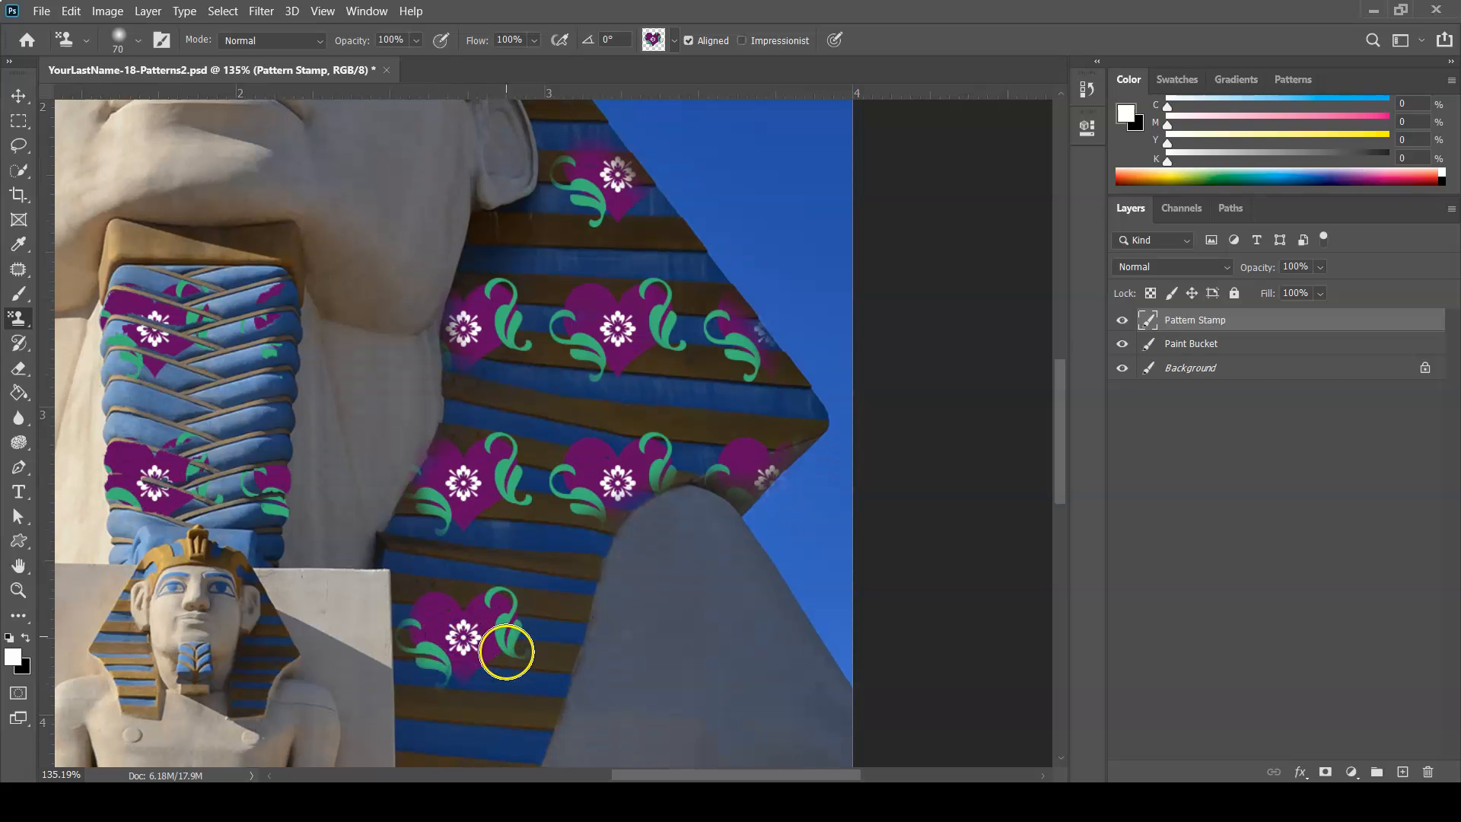
mouse_move(455, 618)
mouse_down()
mouse_move(496, 556)
mouse_move(473, 533)
mouse_move(482, 635)
mouse_move(461, 631)
mouse_move(510, 470)
mouse_up()
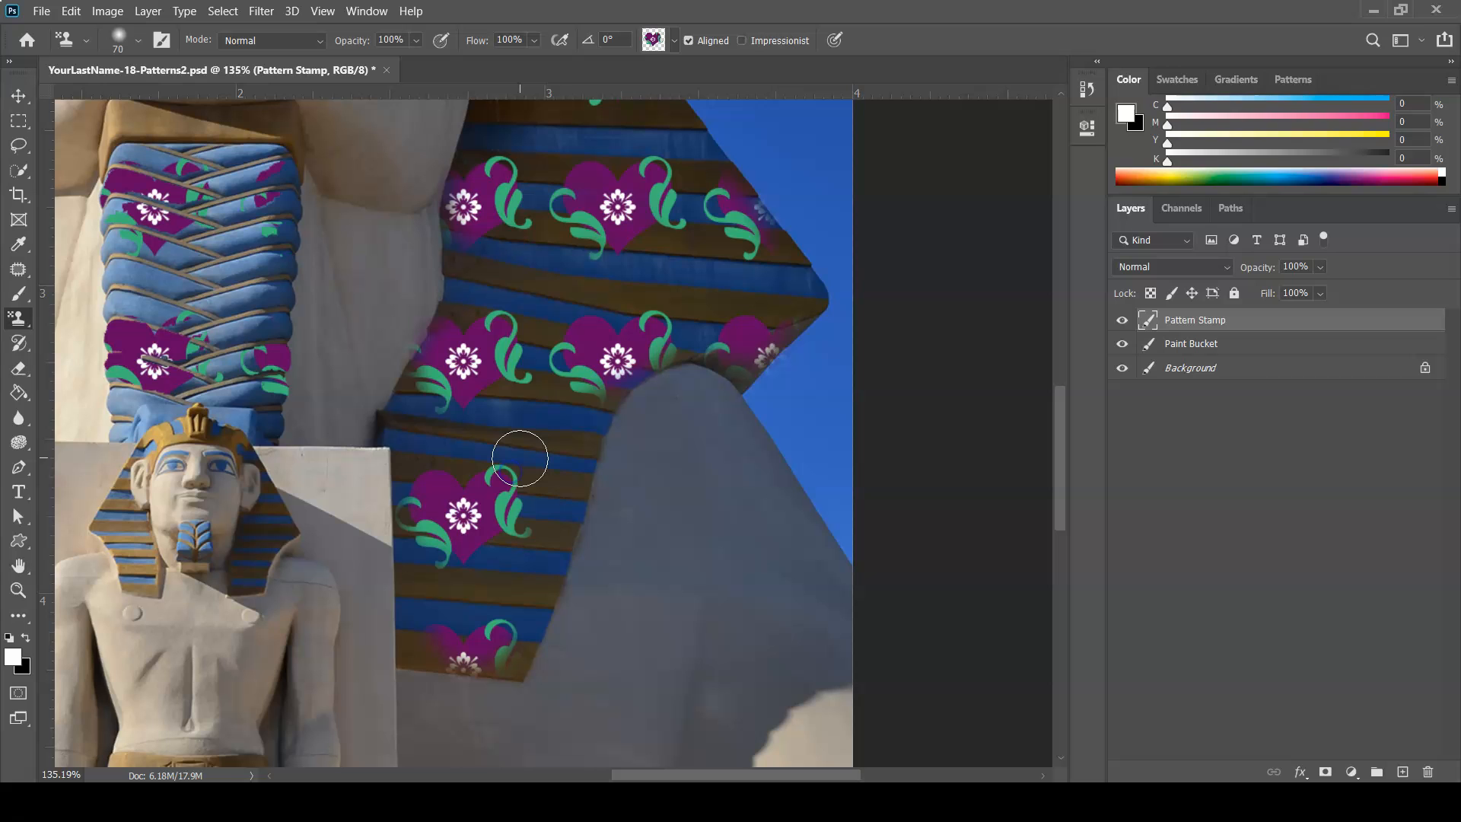
Set the Pattern Stamp layer's blending mode to Hard Light, deselect the layers and save the document
key(ctrl+minus)
key(ctrl+minus)
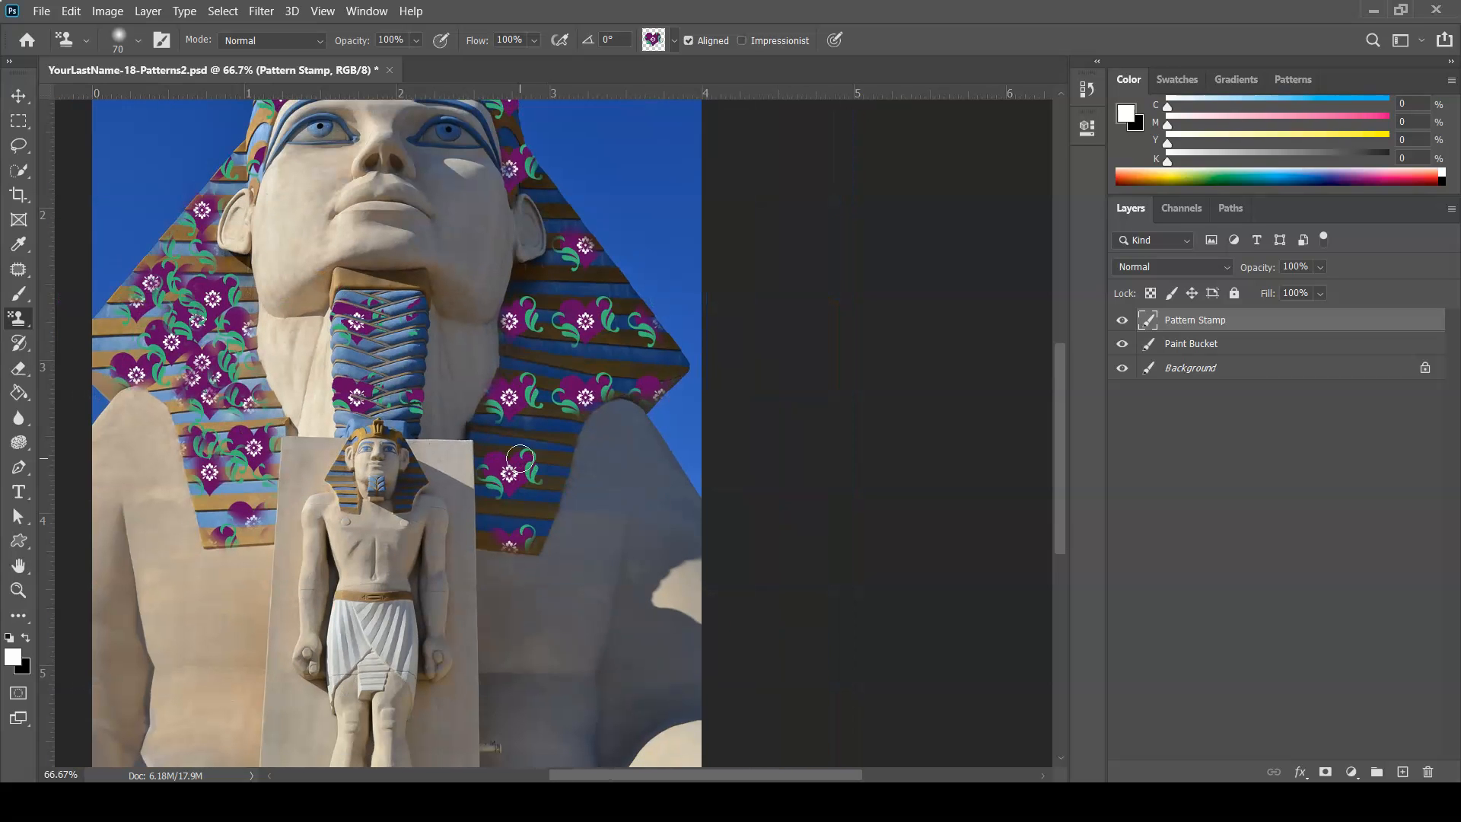
drag(482, 440, 652, 569)
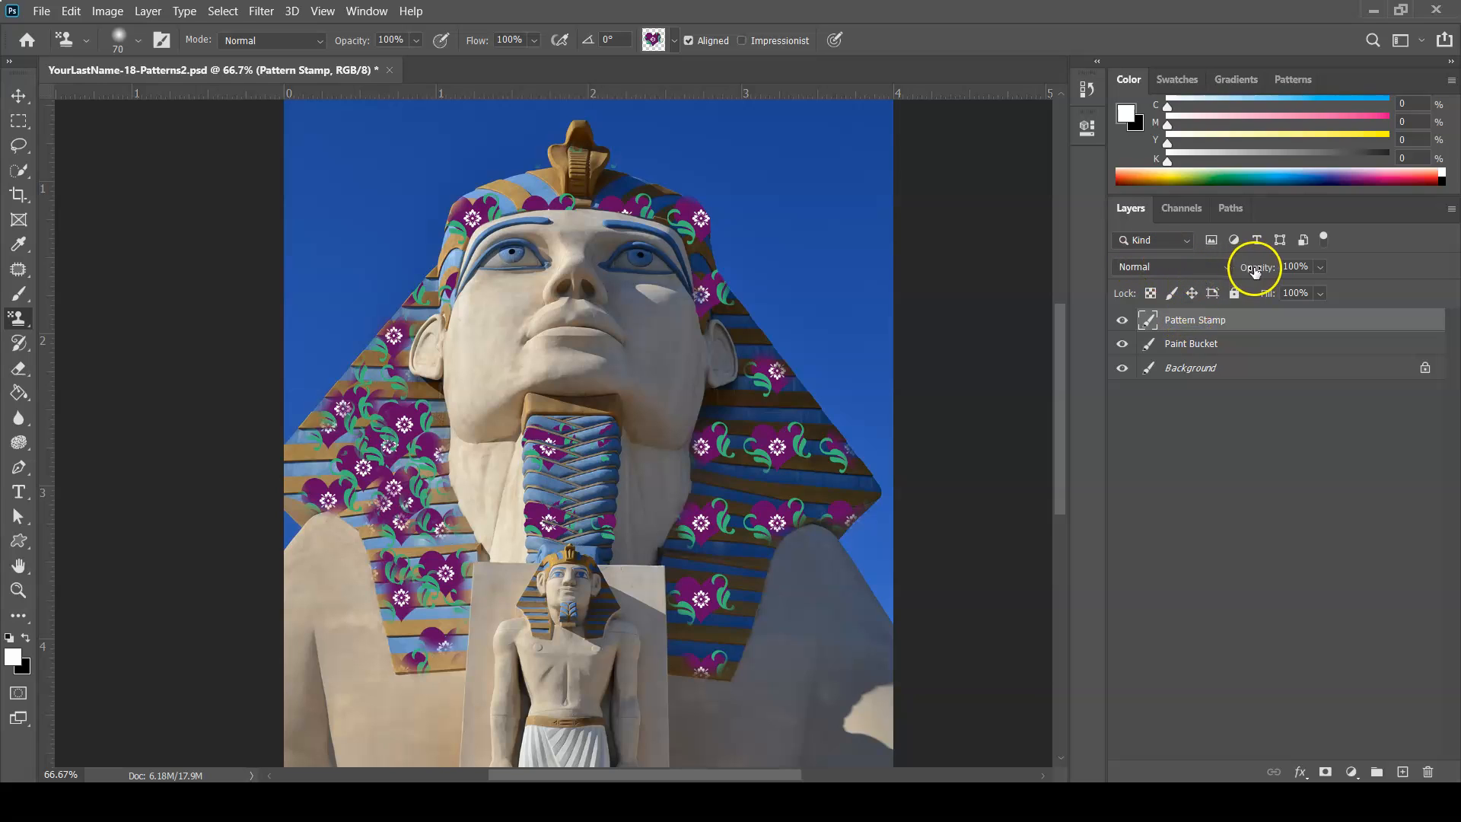
drag(1256, 268, 1190, 270)
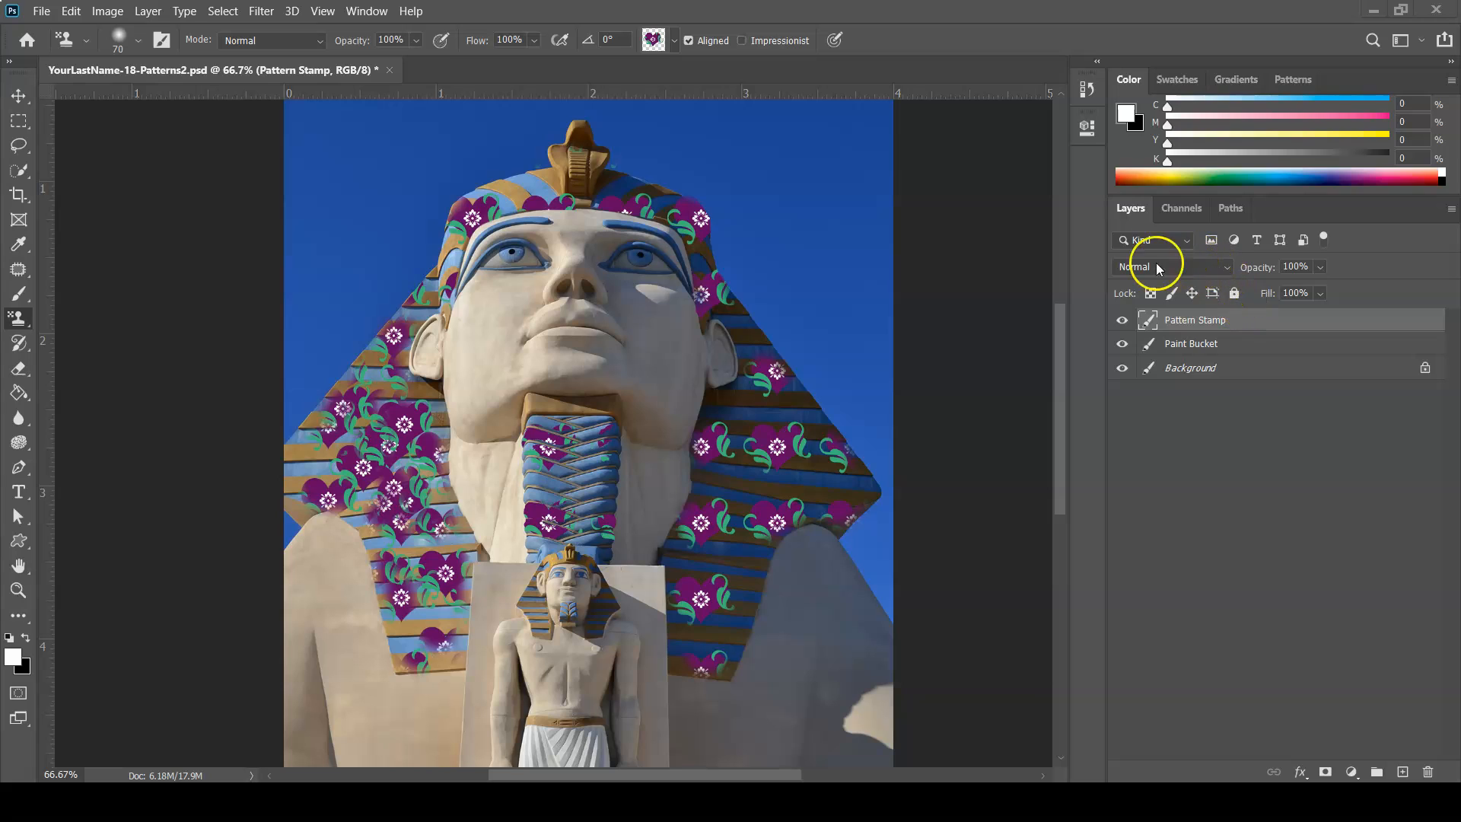
click(1203, 265)
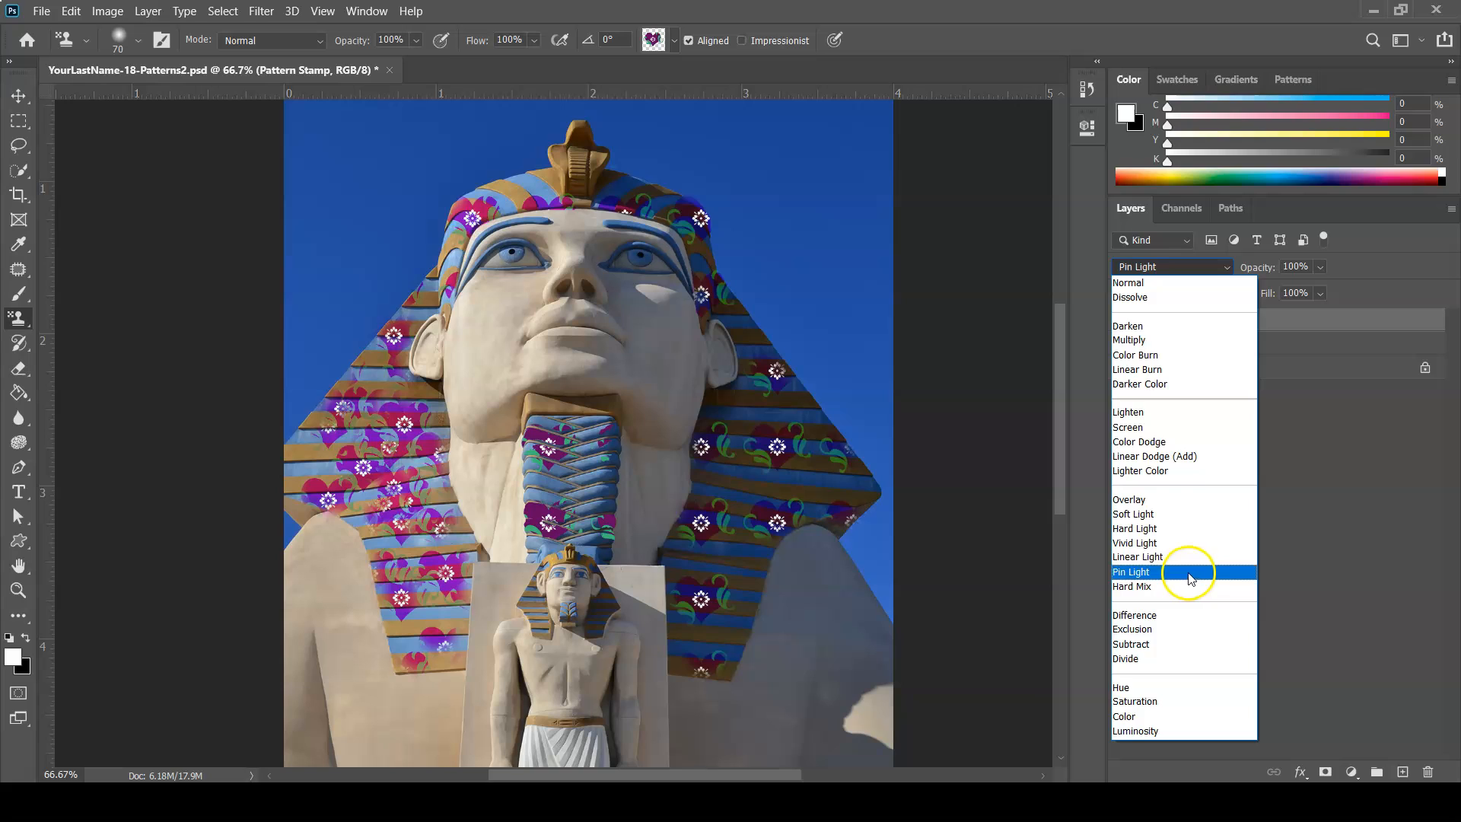
click(1199, 526)
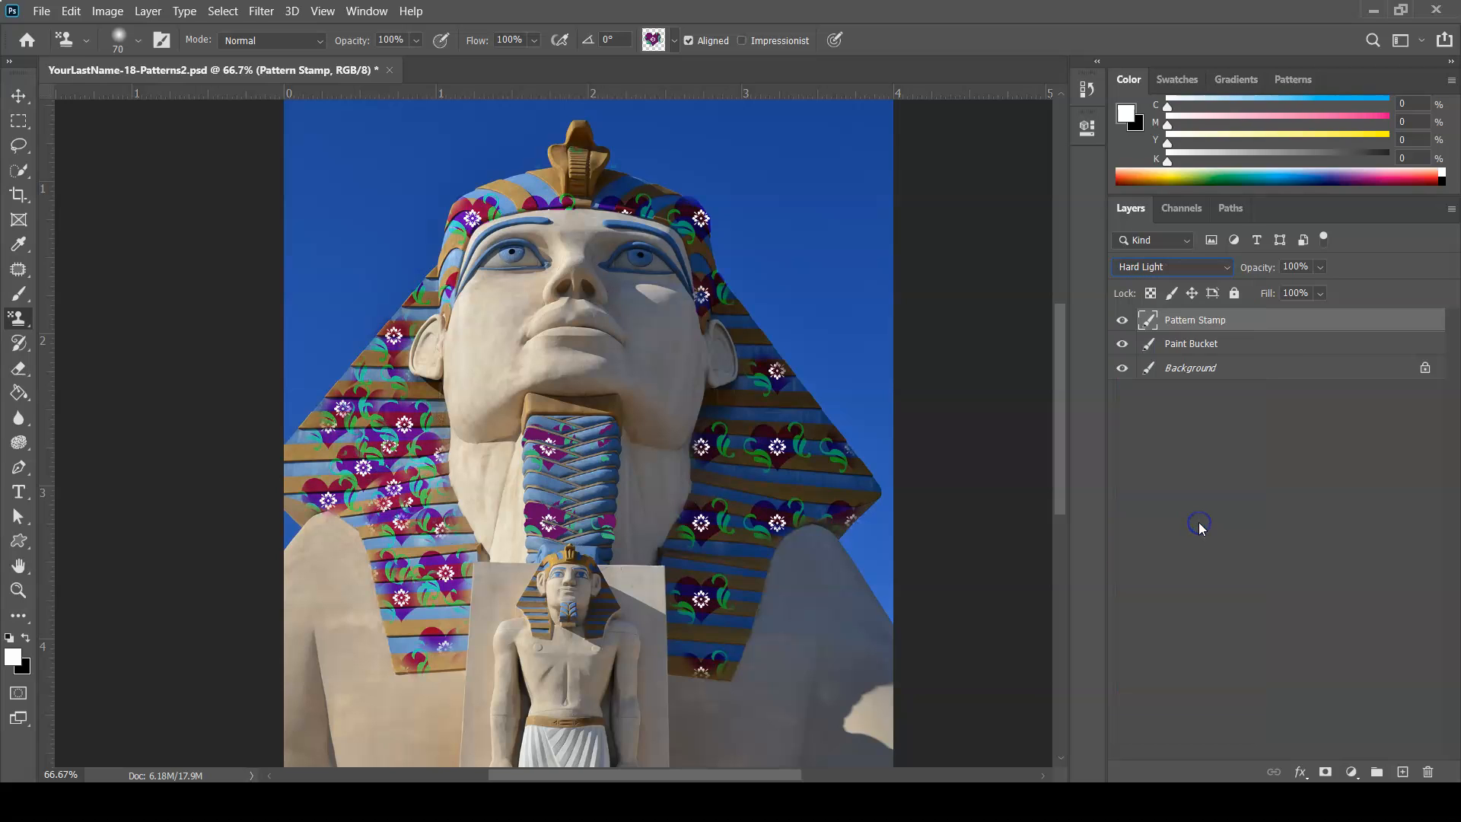
click(1168, 266)
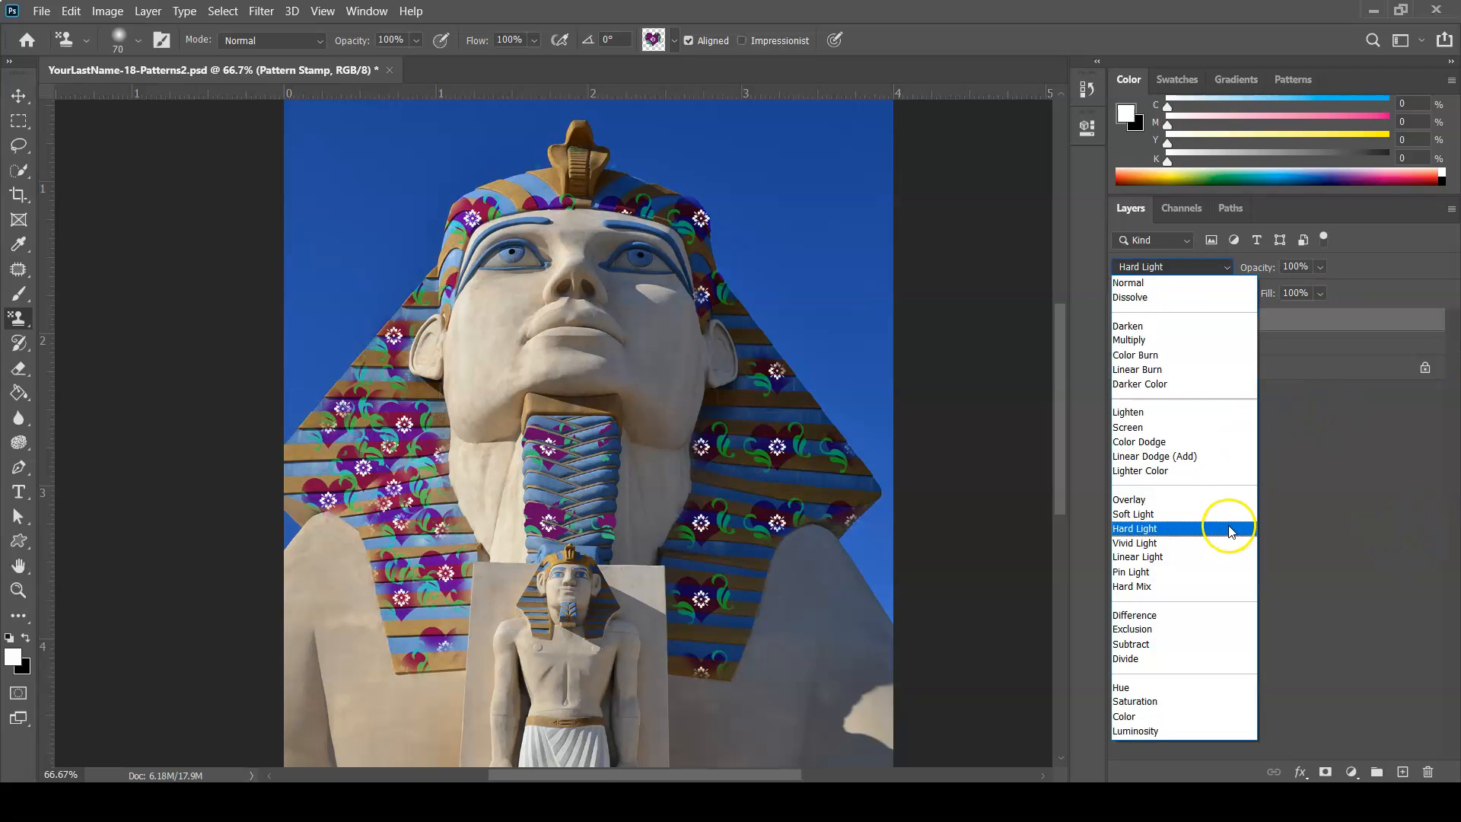
click(1230, 527)
click(1255, 489)
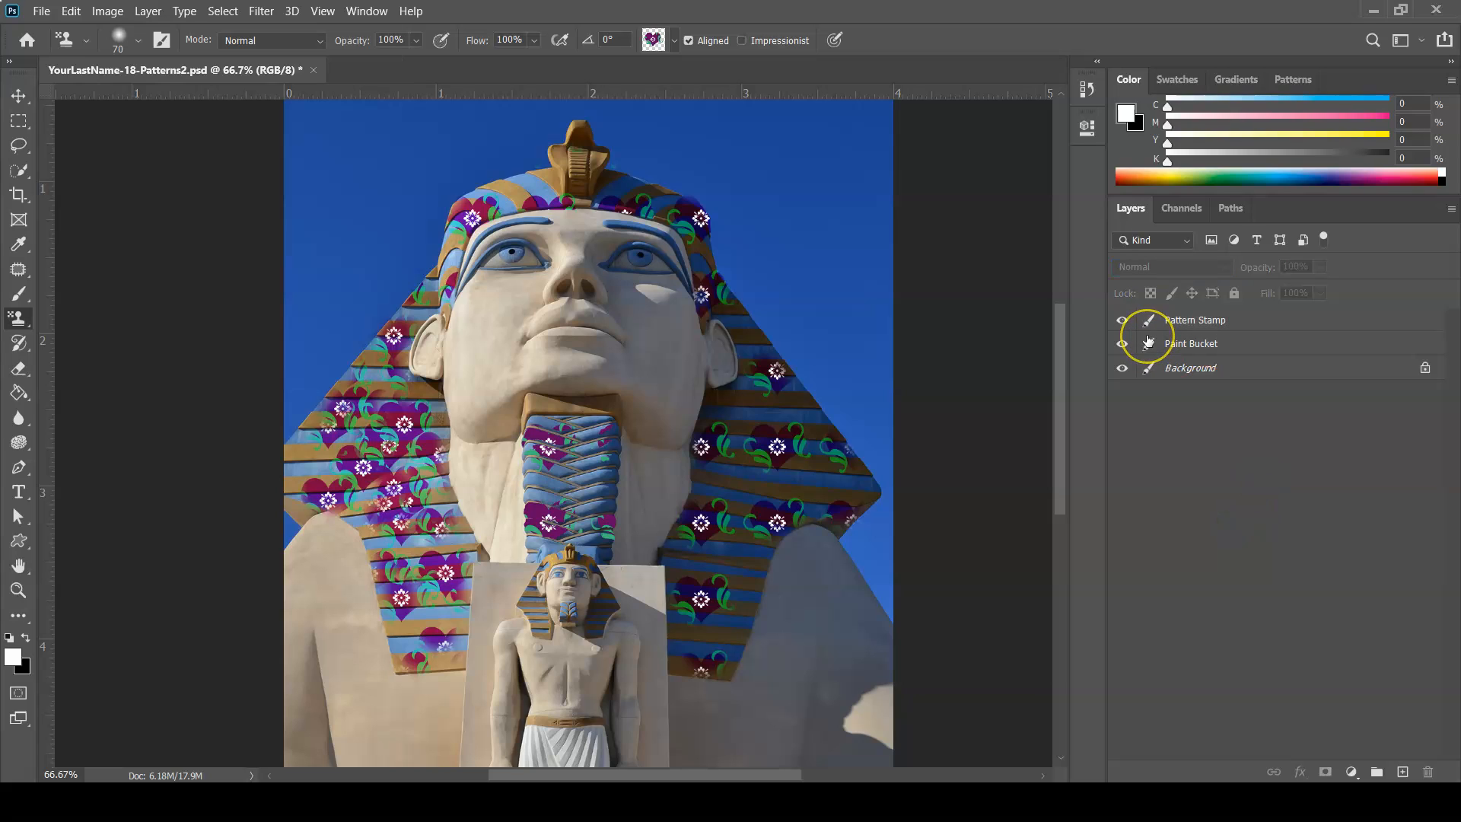
key(ctrl+s)
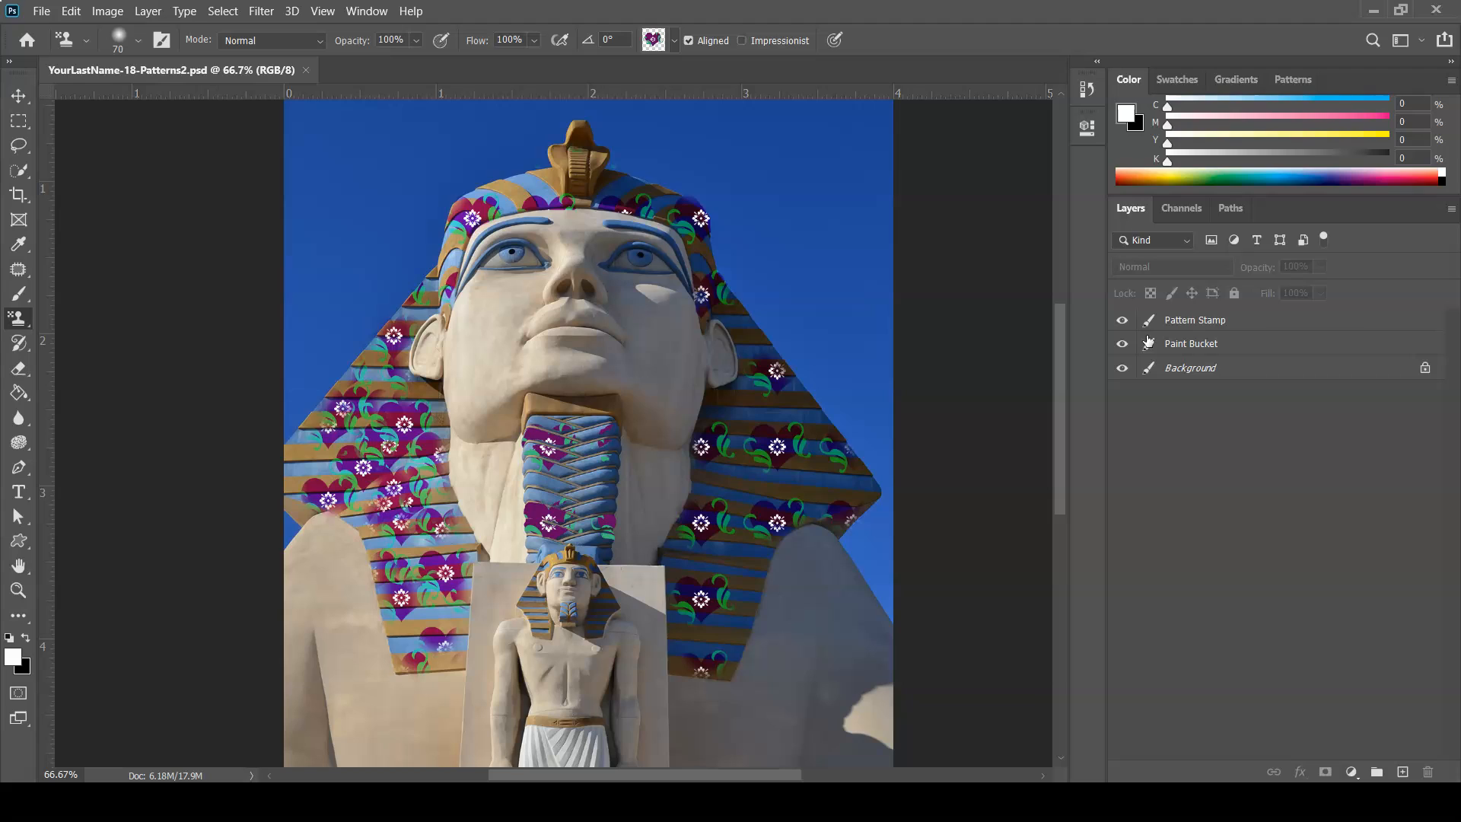
Add a new layer above Pattern Stamp and name it Healing Brush
click(1402, 771)
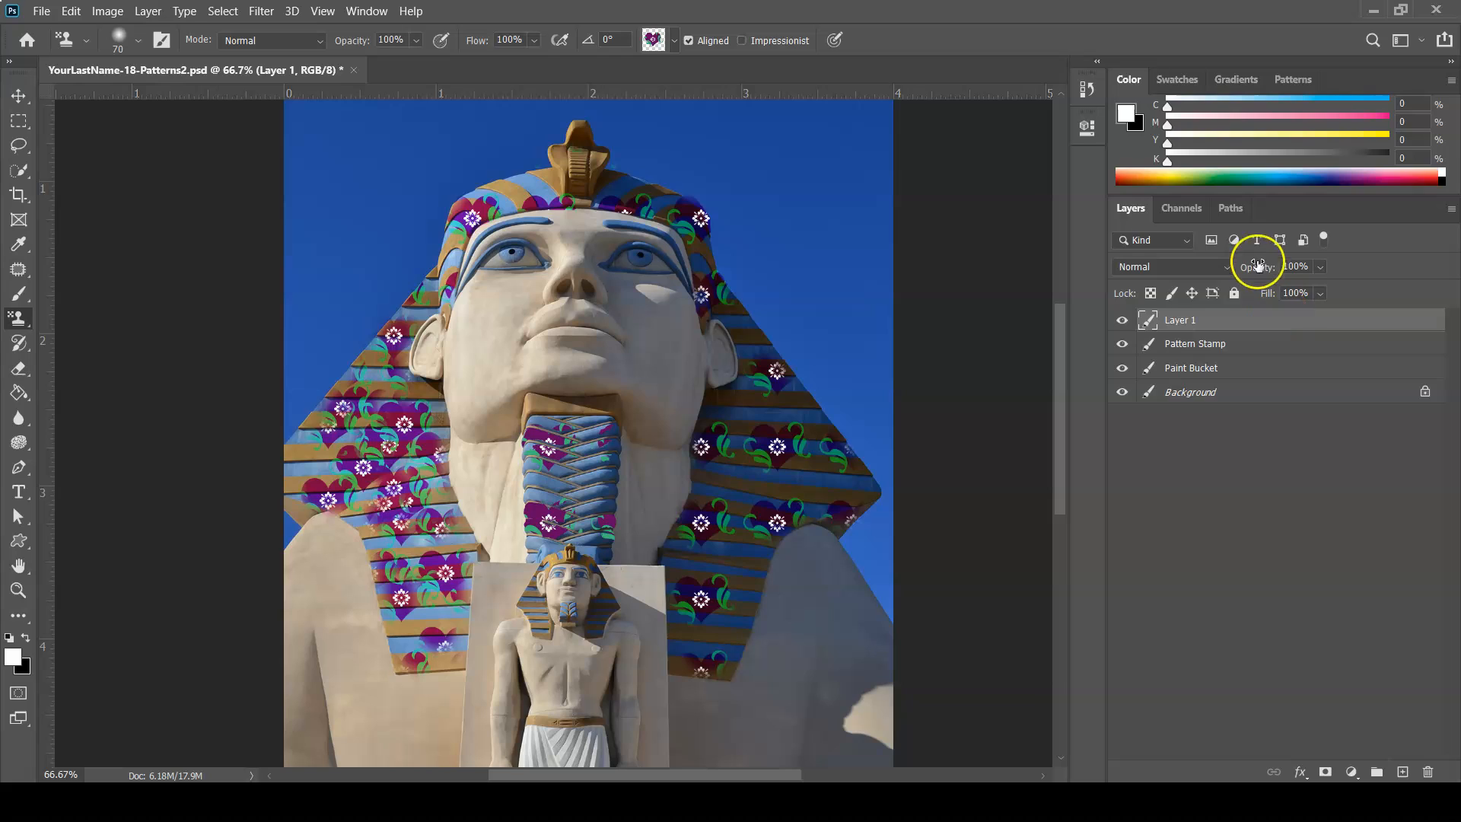
double_click(1180, 323)
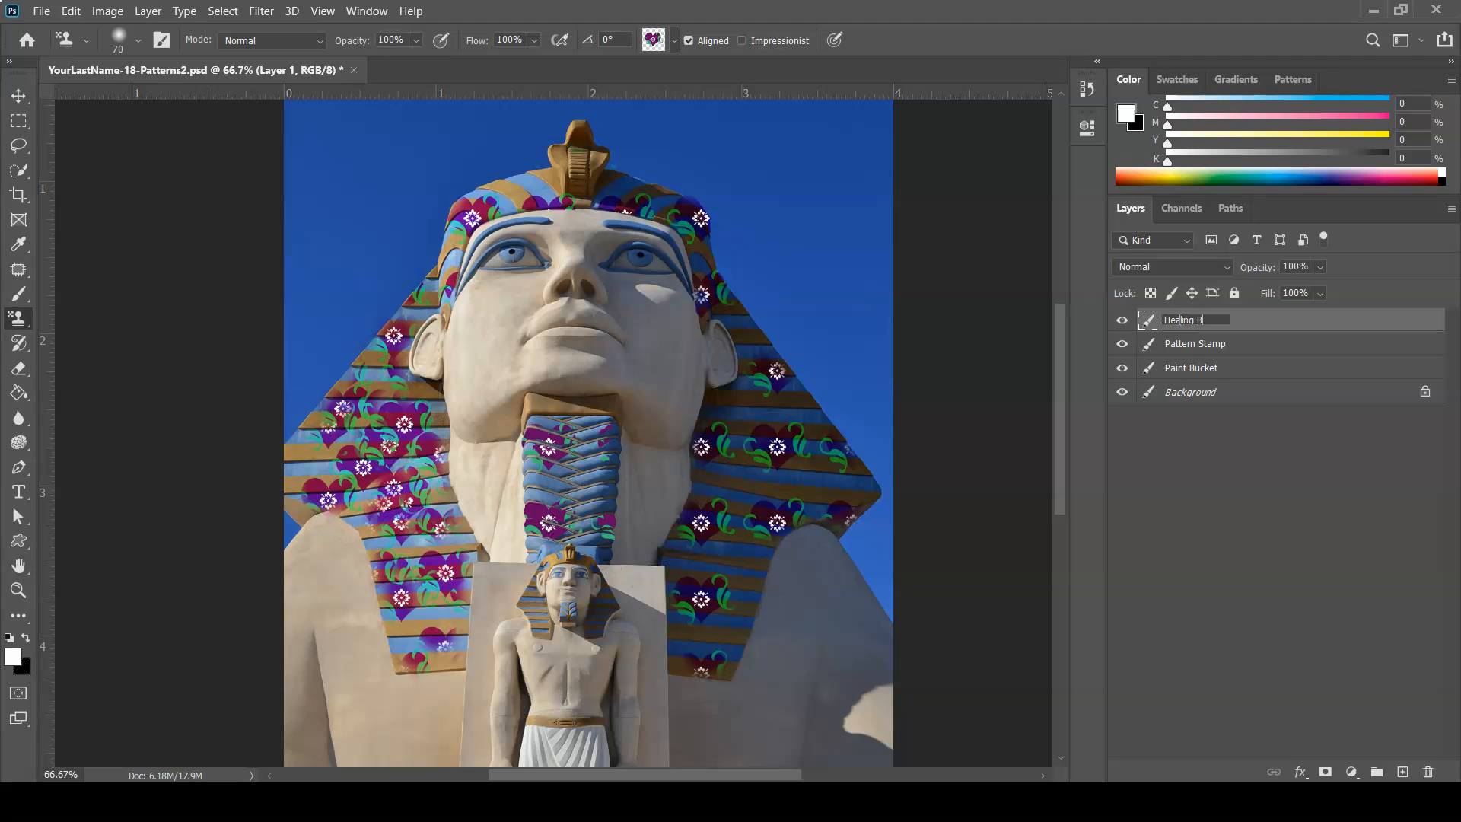
key(Return)
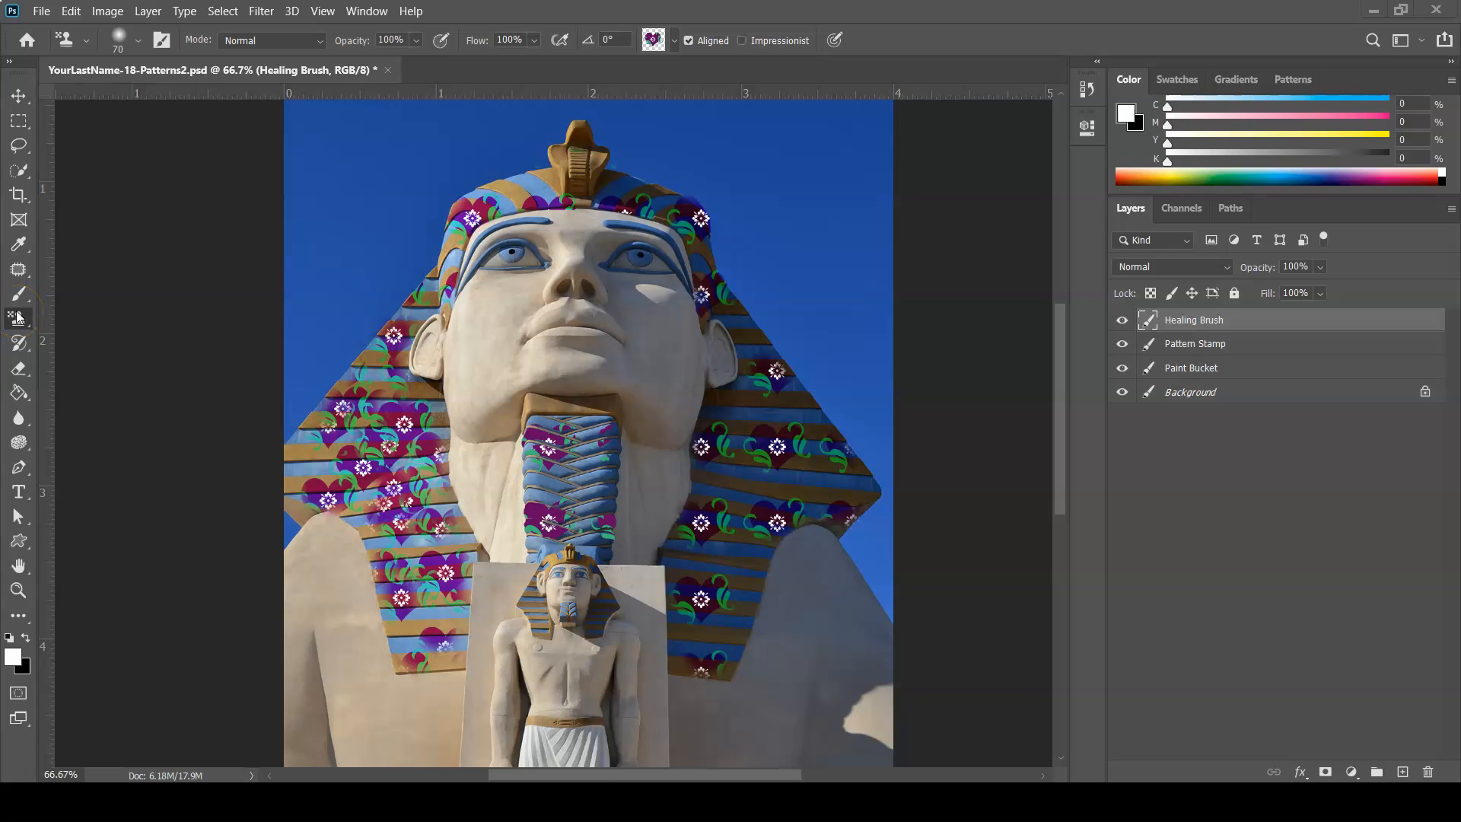
Choose the Healing Brush tool with Pattern as its source and the custom heart pattern loaded
click(25, 271)
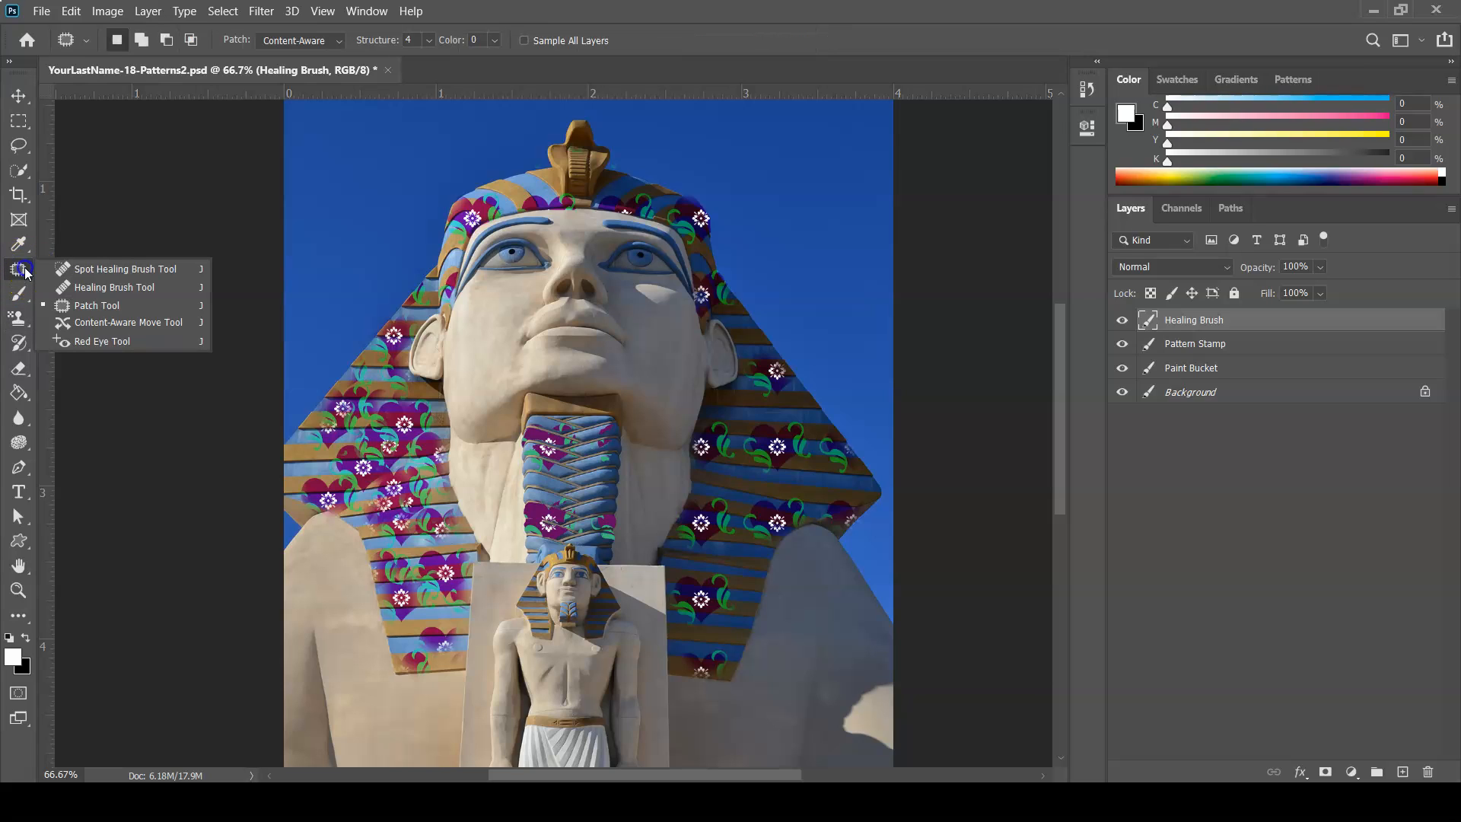
click(71, 289)
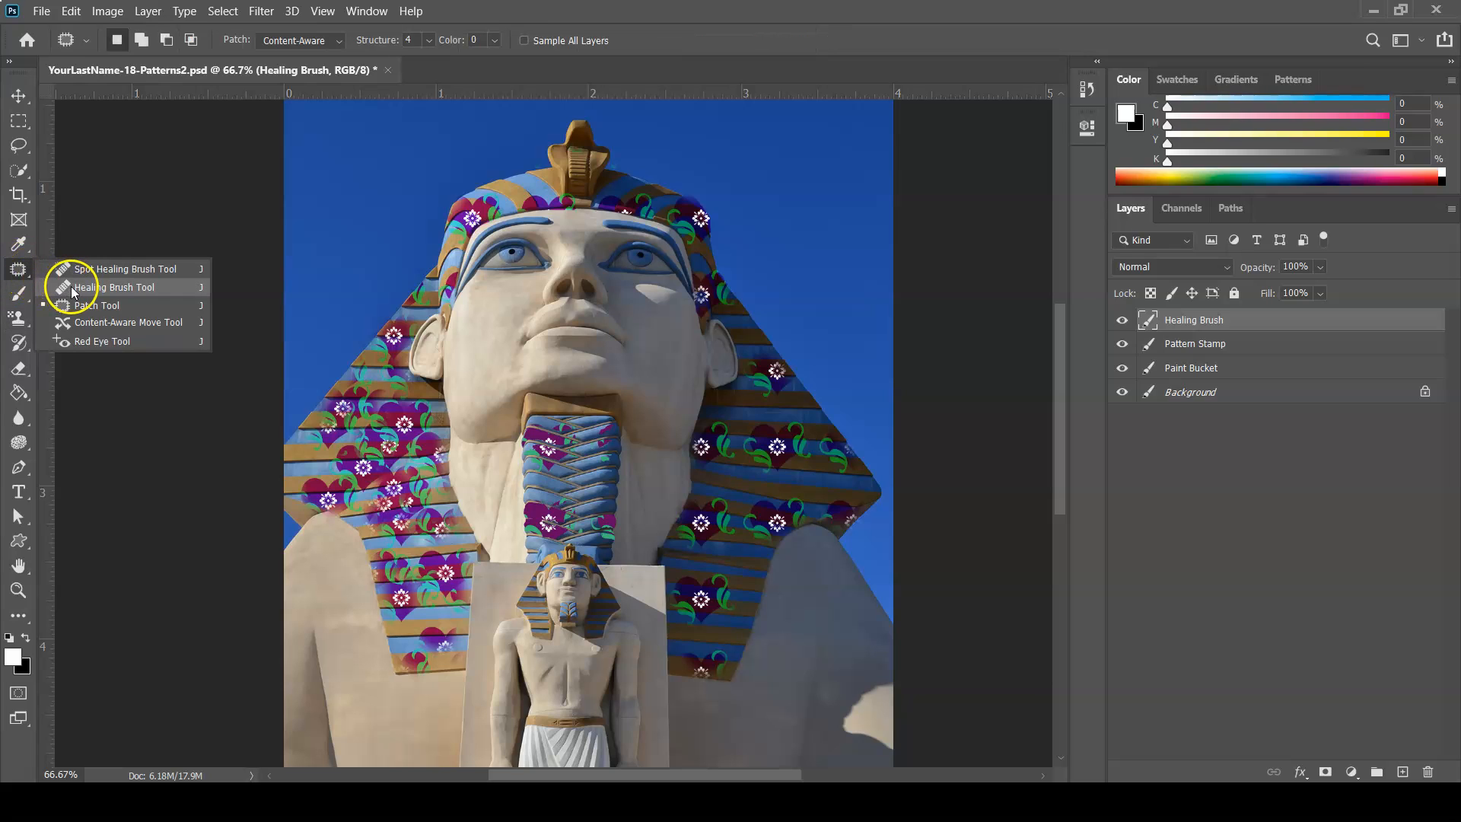
click(86, 290)
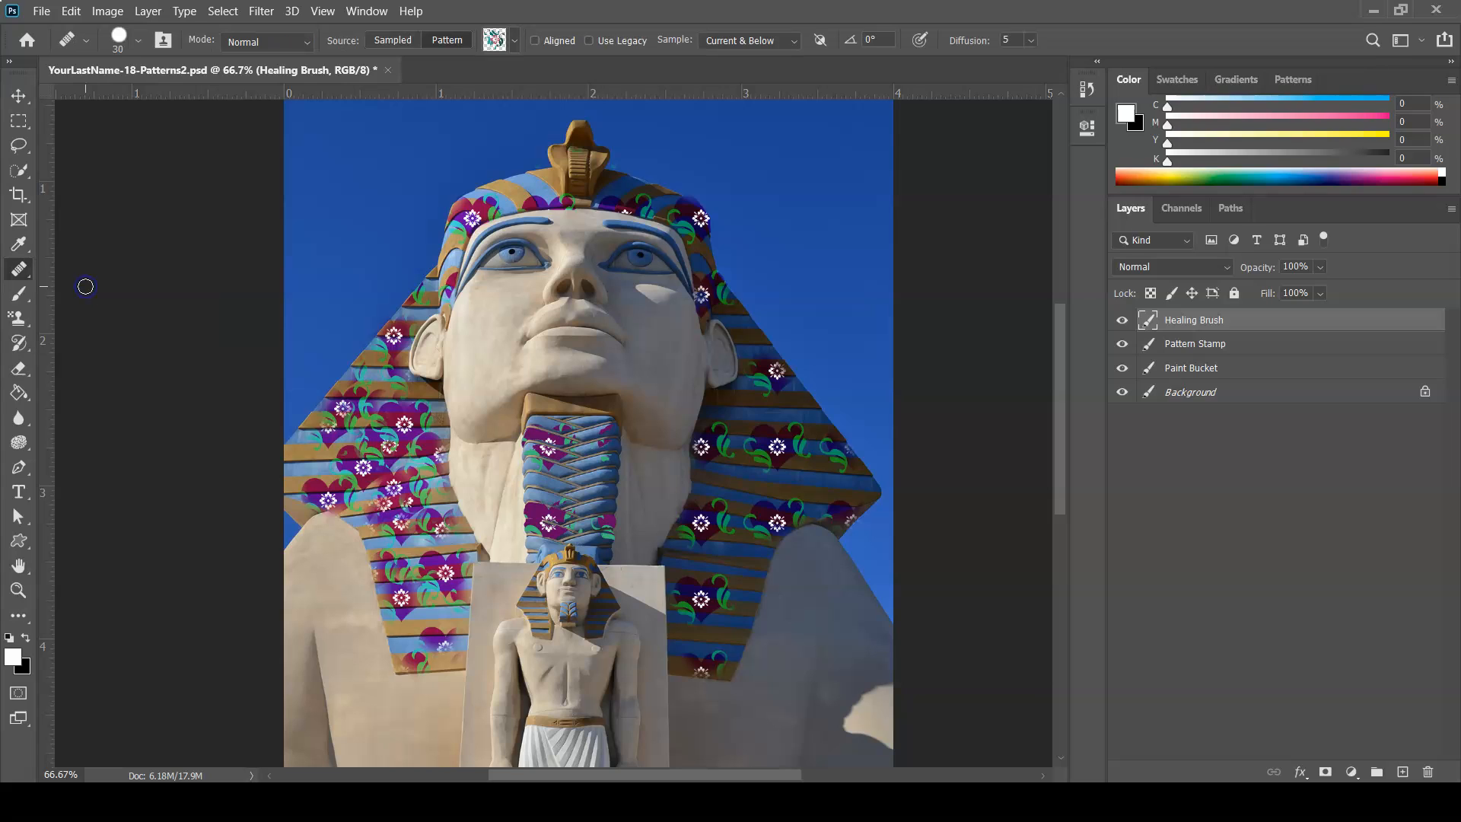
click(395, 40)
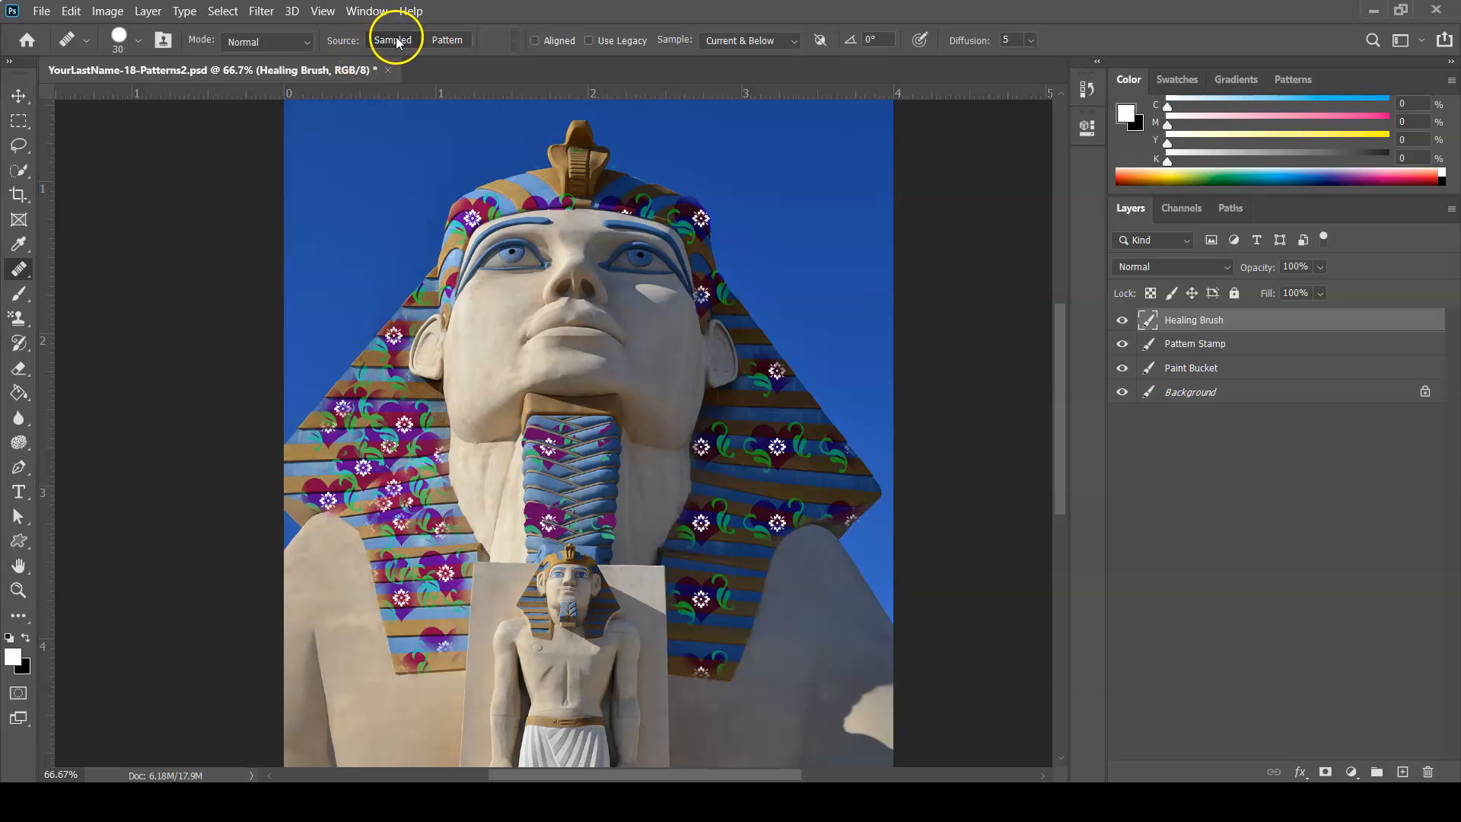
click(441, 41)
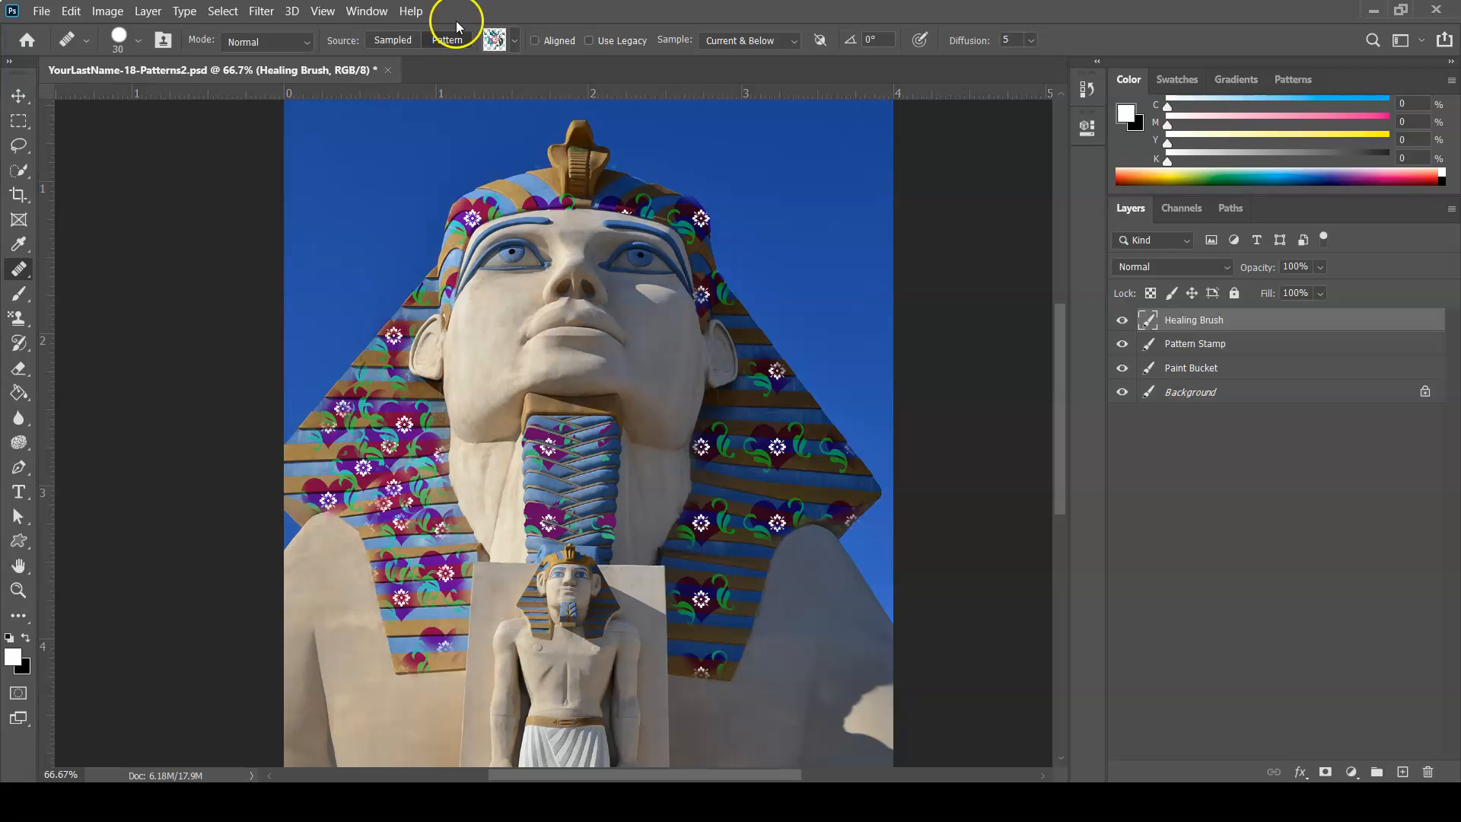
click(514, 42)
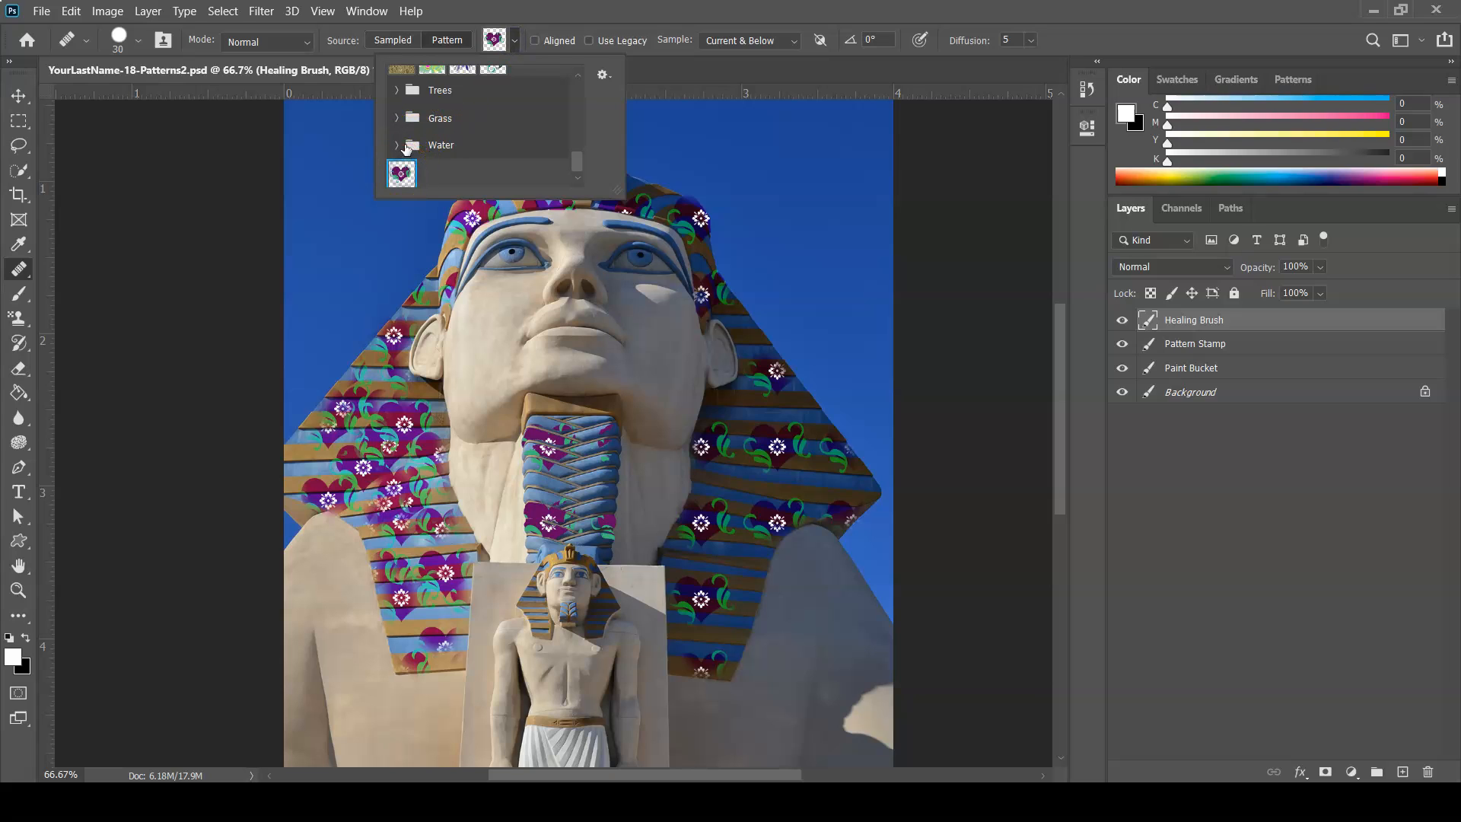
click(636, 14)
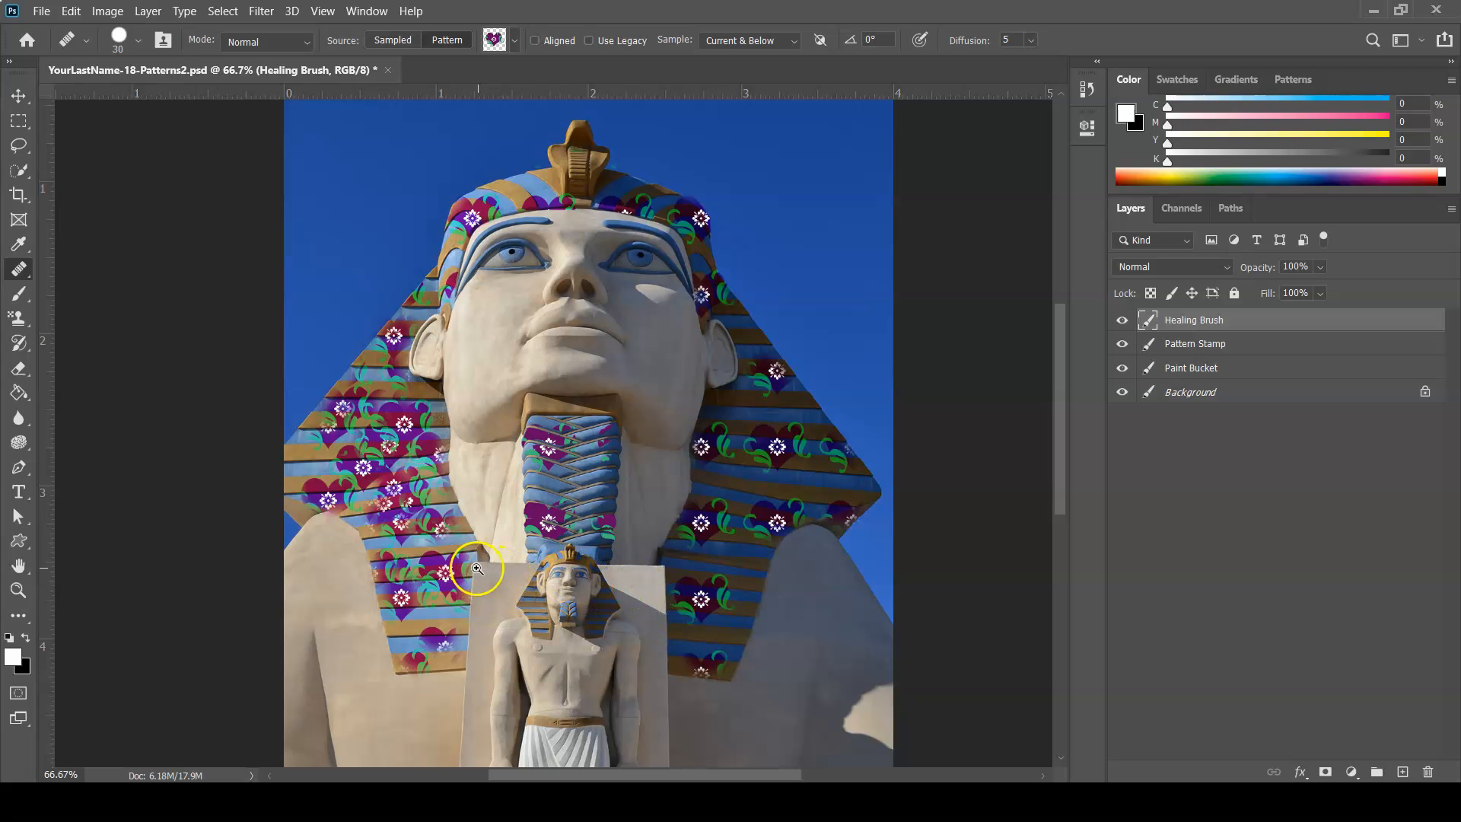
With Aligned on and an enlarged brush, paint hearts on the slab beside the small statue's head and arm, on the image's left side
drag(462, 559, 536, 615)
drag(652, 593, 404, 156)
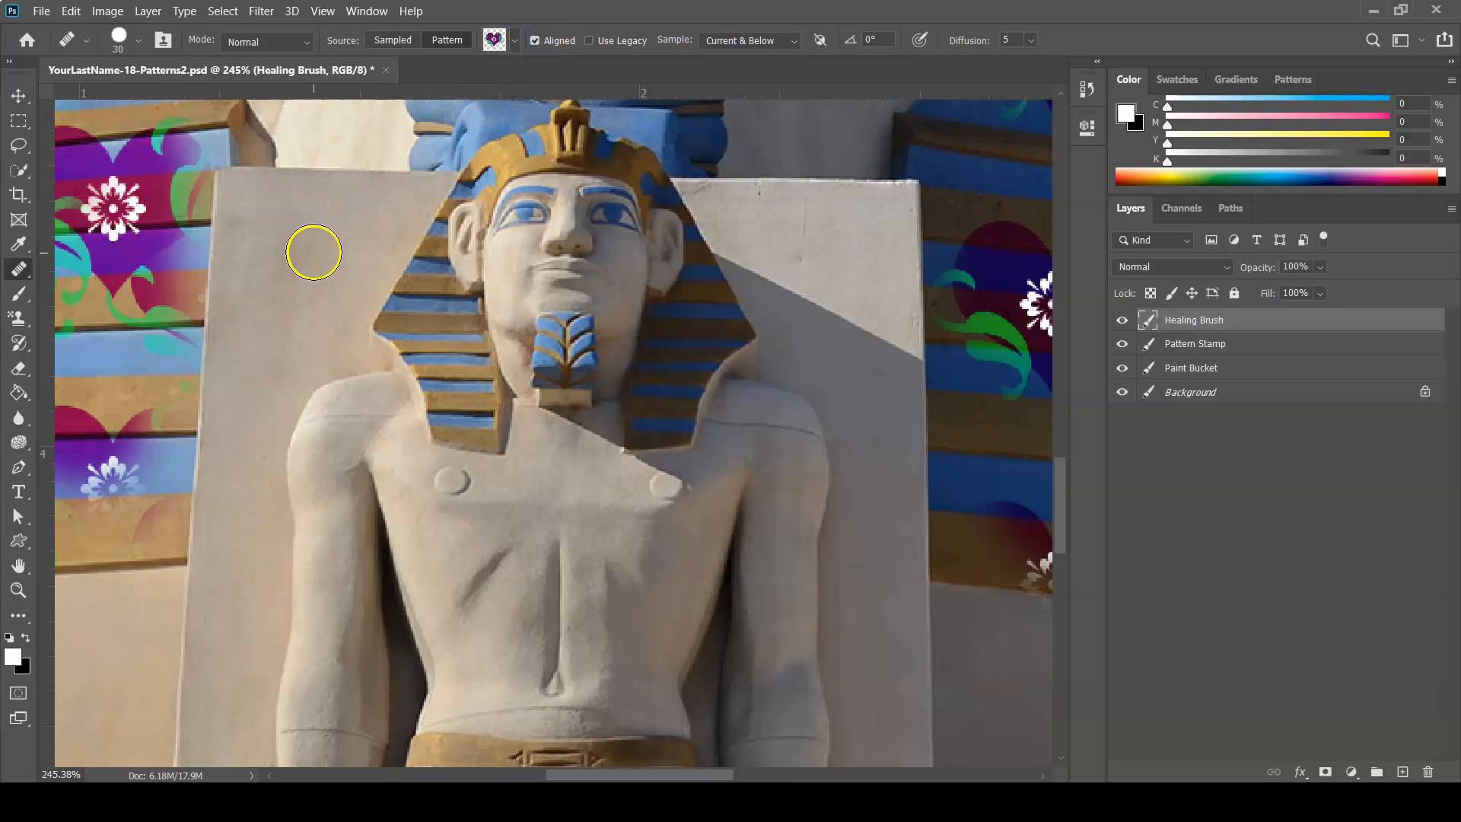
key(bracketright)
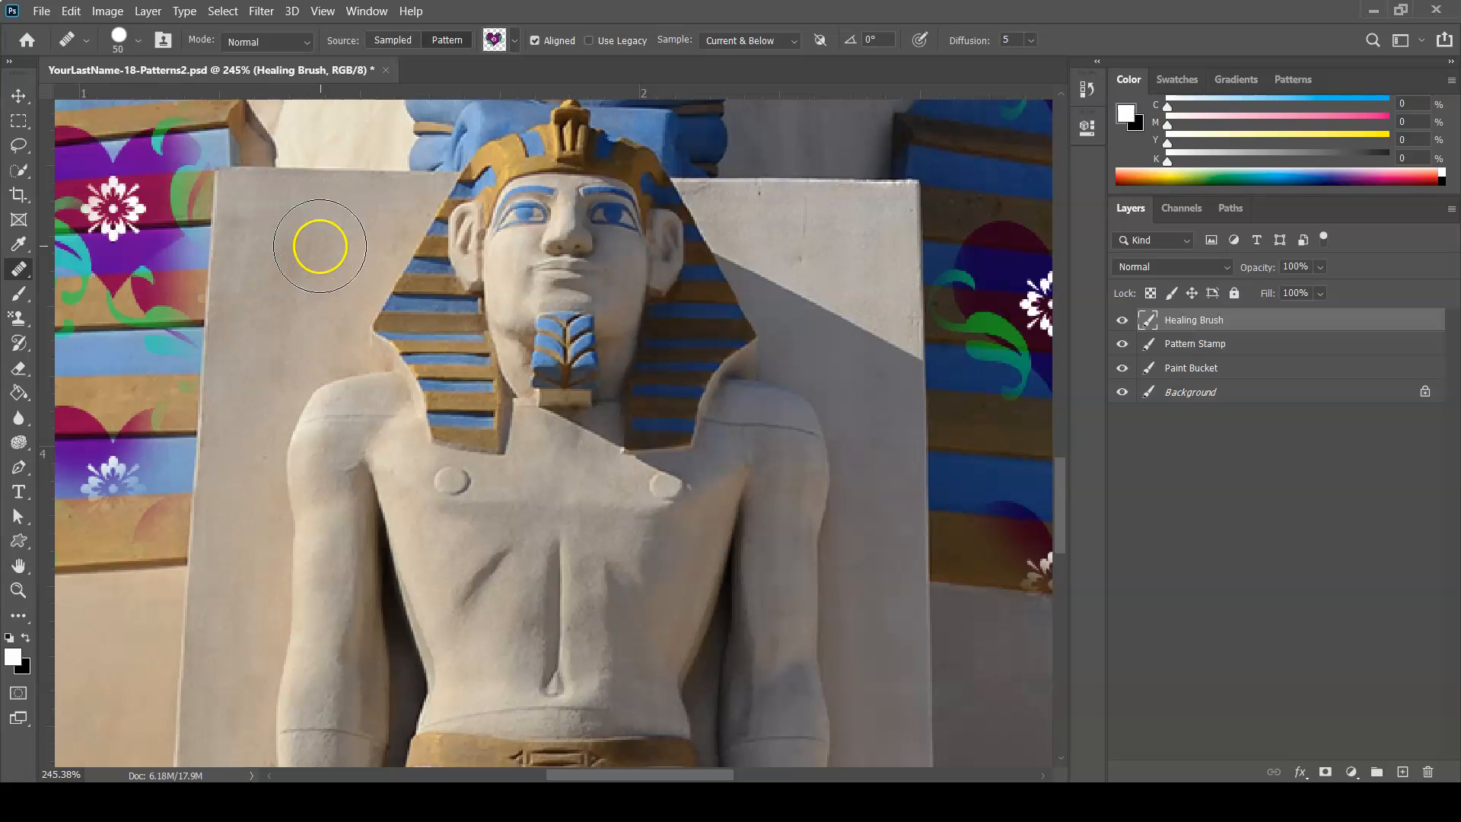
mouse_move(319, 246)
mouse_down()
mouse_move(286, 316)
mouse_move(319, 247)
mouse_move(282, 262)
mouse_move(255, 324)
mouse_move(260, 242)
mouse_move(303, 238)
mouse_move(306, 278)
mouse_move(300, 315)
mouse_move(255, 357)
mouse_move(252, 339)
mouse_move(246, 388)
mouse_move(283, 283)
mouse_move(249, 376)
mouse_move(264, 308)
mouse_move(309, 254)
mouse_move(309, 315)
mouse_move(344, 234)
mouse_move(240, 410)
mouse_move(234, 655)
mouse_move(229, 542)
mouse_move(238, 527)
mouse_move(249, 582)
mouse_move(250, 500)
mouse_up()
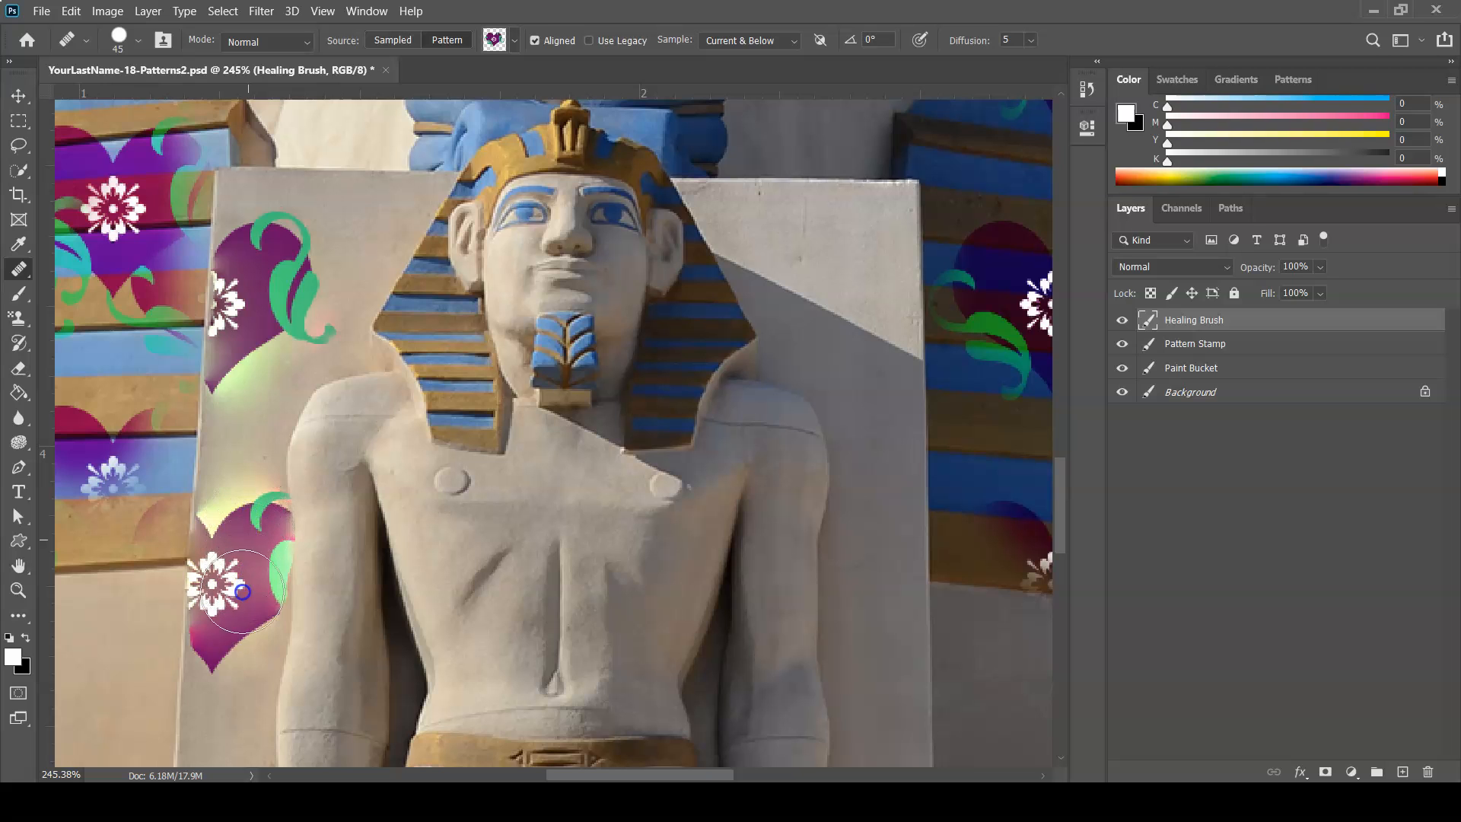
Continue the healing-brush hearts down the slab beside the small statue's hand and legs, on the image's left side
scroll(230, 621, down, 4)
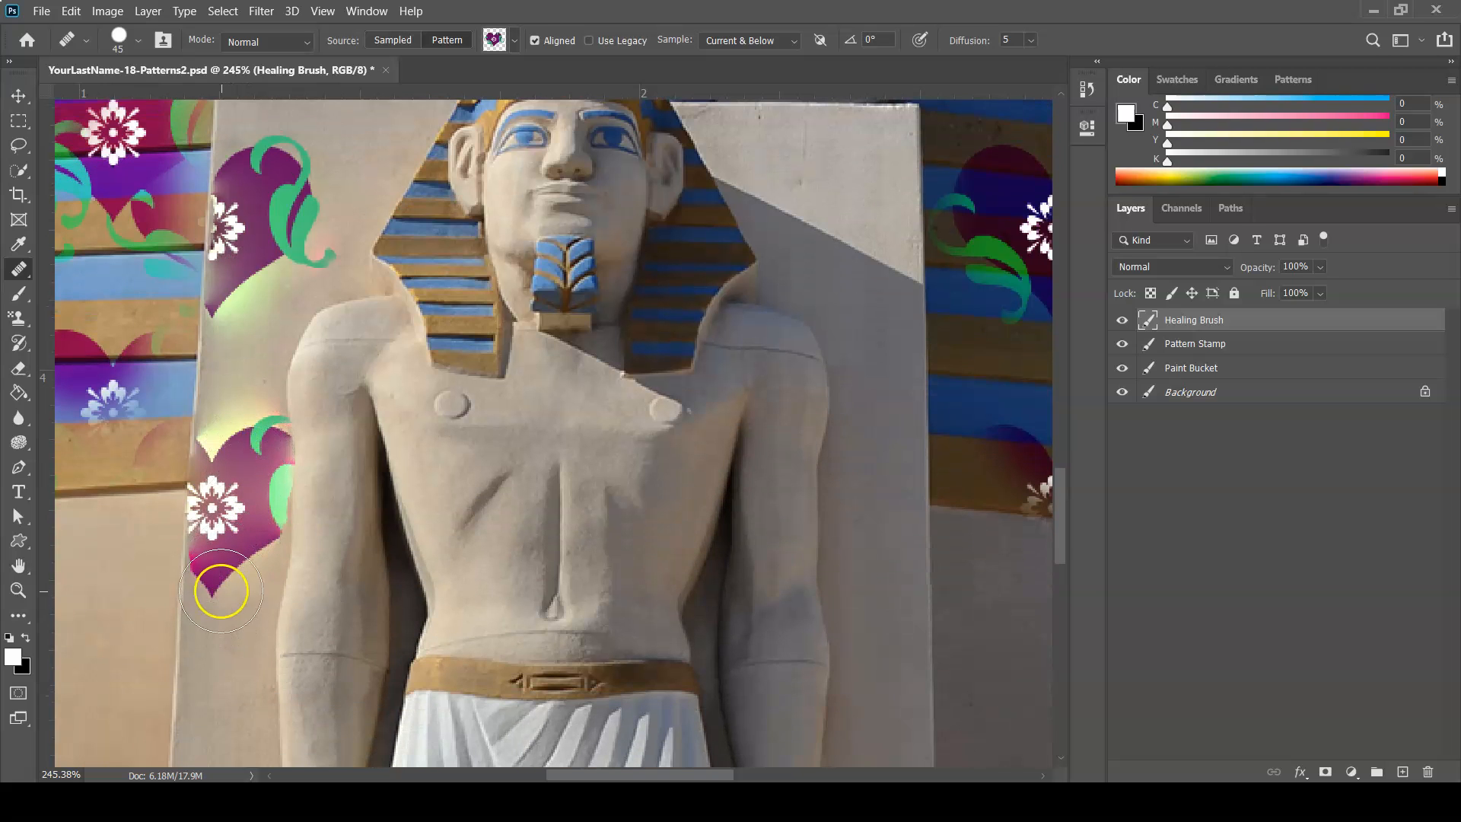
scroll(241, 548, down, 1)
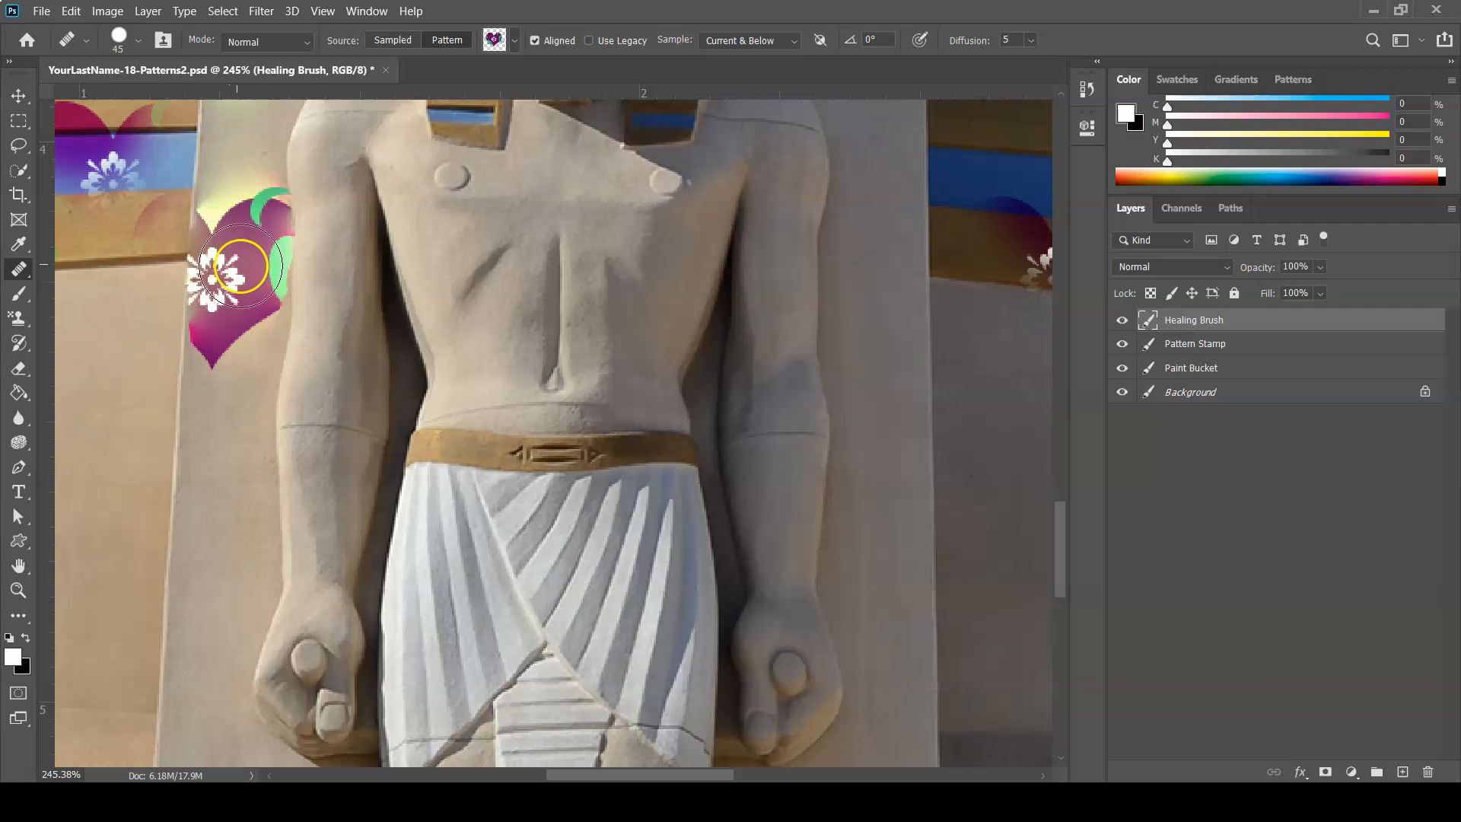
drag(225, 411, 226, 548)
mouse_move(224, 445)
mouse_down()
mouse_move(213, 660)
mouse_move(221, 508)
mouse_move(219, 607)
mouse_move(235, 548)
mouse_move(238, 576)
mouse_move(240, 505)
mouse_move(220, 586)
mouse_up()
drag(290, 549, 391, 80)
mouse_move(324, 324)
mouse_down()
mouse_move(318, 451)
mouse_move(352, 356)
mouse_move(317, 324)
mouse_move(294, 359)
mouse_move(297, 308)
mouse_move(298, 374)
mouse_move(321, 317)
mouse_move(374, 340)
mouse_move(402, 379)
mouse_move(393, 400)
mouse_move(392, 329)
mouse_move(383, 307)
mouse_move(327, 320)
mouse_move(302, 463)
mouse_move(349, 453)
mouse_up()
mouse_move(385, 525)
mouse_down()
mouse_move(346, 601)
mouse_move(378, 618)
mouse_move(346, 609)
mouse_move(362, 670)
mouse_move(325, 679)
mouse_move(325, 589)
mouse_move(370, 676)
mouse_move(307, 685)
mouse_move(303, 584)
mouse_move(282, 650)
mouse_move(291, 571)
mouse_move(281, 625)
mouse_move(281, 655)
mouse_move(323, 697)
mouse_move(388, 673)
mouse_up()
Paint hearts with the 45 px Healing Brush on the slab beside the small statue's legs and forearm, on the image's right side
mouse_move(809, 498)
mouse_down()
mouse_move(691, 306)
mouse_move(434, 406)
mouse_move(352, 505)
mouse_up()
mouse_move(411, 456)
mouse_down()
mouse_move(467, 453)
mouse_move(501, 541)
mouse_move(433, 407)
mouse_move(408, 440)
mouse_move(407, 411)
mouse_move(391, 445)
mouse_move(426, 353)
mouse_move(479, 319)
mouse_move(517, 342)
mouse_move(497, 427)
mouse_move(406, 360)
mouse_move(493, 611)
mouse_move(438, 546)
mouse_move(423, 652)
mouse_move(398, 604)
mouse_move(385, 635)
mouse_move(404, 634)
mouse_move(369, 609)
mouse_move(483, 718)
mouse_up()
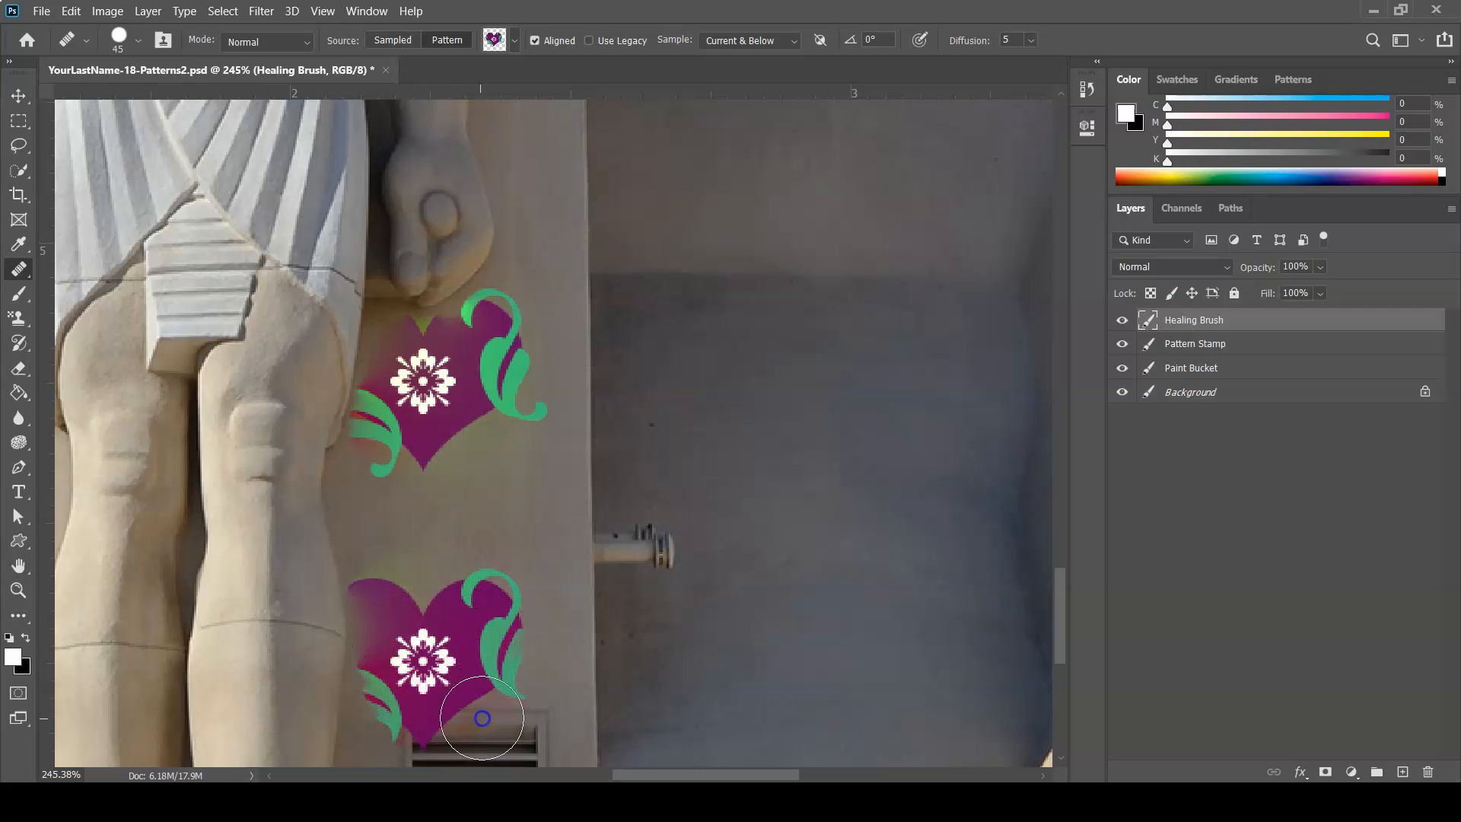
scroll(499, 495, up, 4)
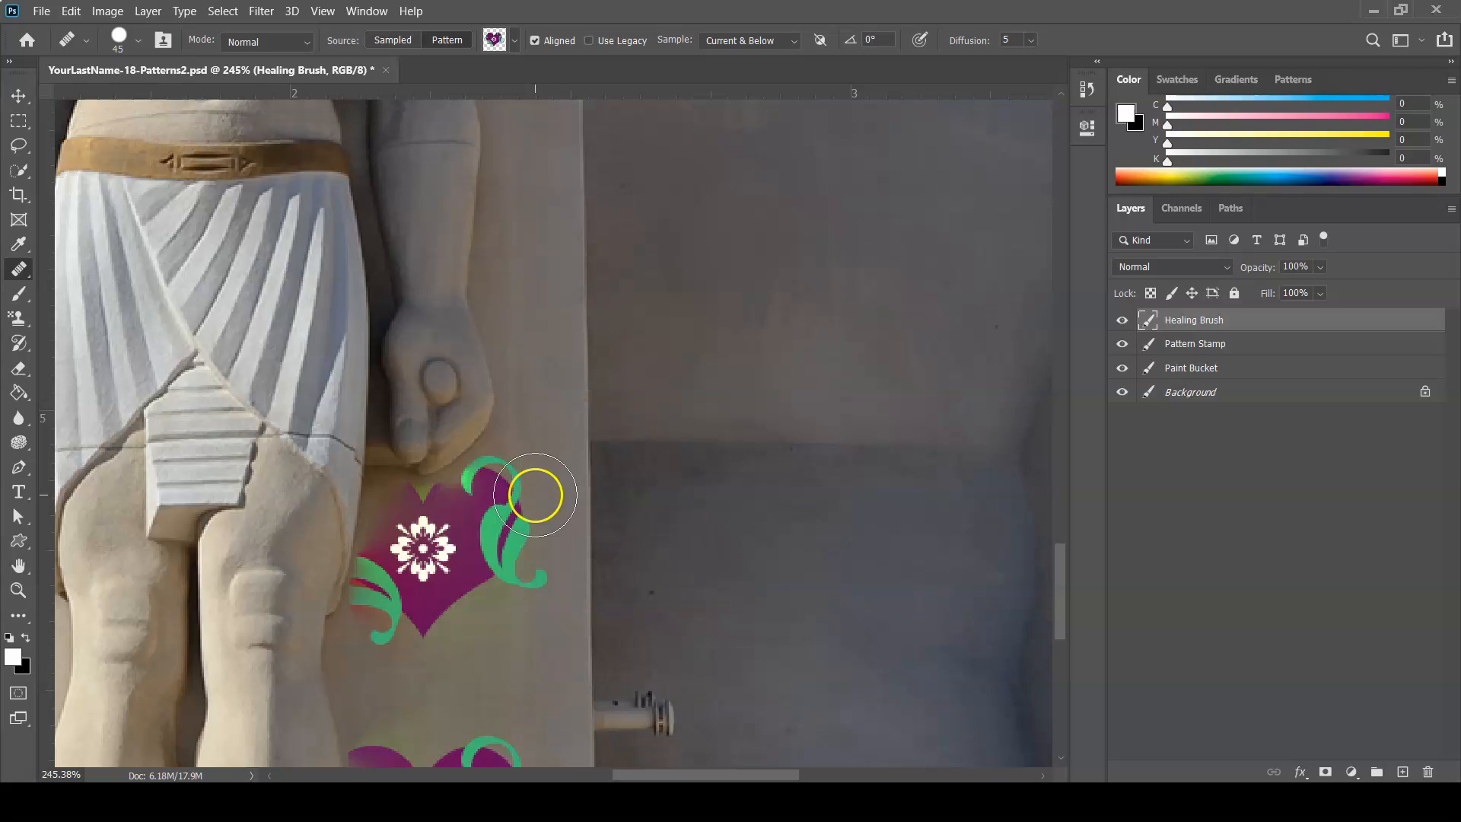
scroll(535, 494, up, 4)
mouse_move(532, 463)
mouse_down()
mouse_move(515, 476)
mouse_move(514, 394)
mouse_up()
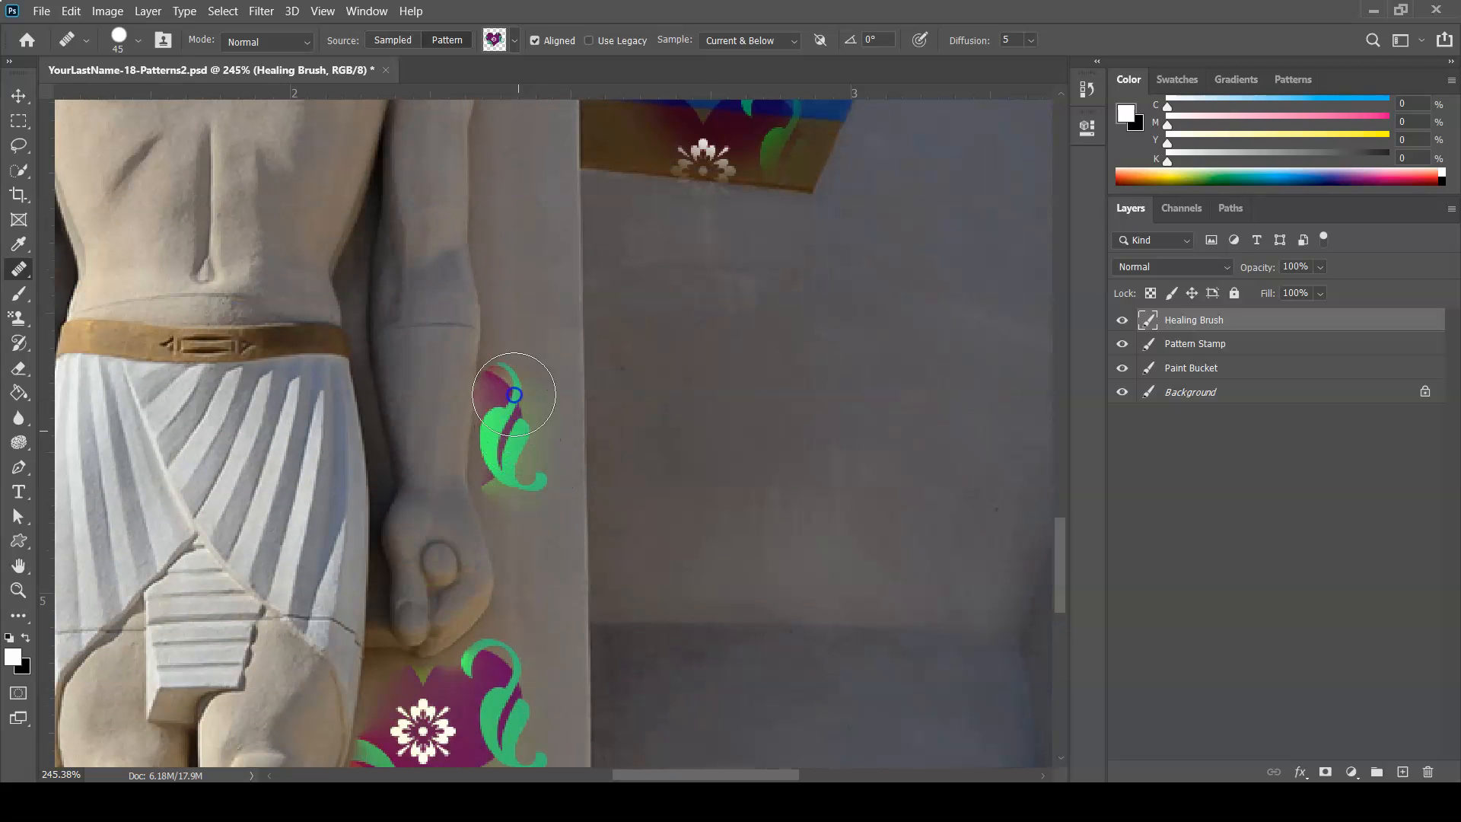
Extend the hearts up the slab beside the small statue's upper arm, shoulder and head, on the image's right side
click(527, 201)
scroll(529, 460, up, 2)
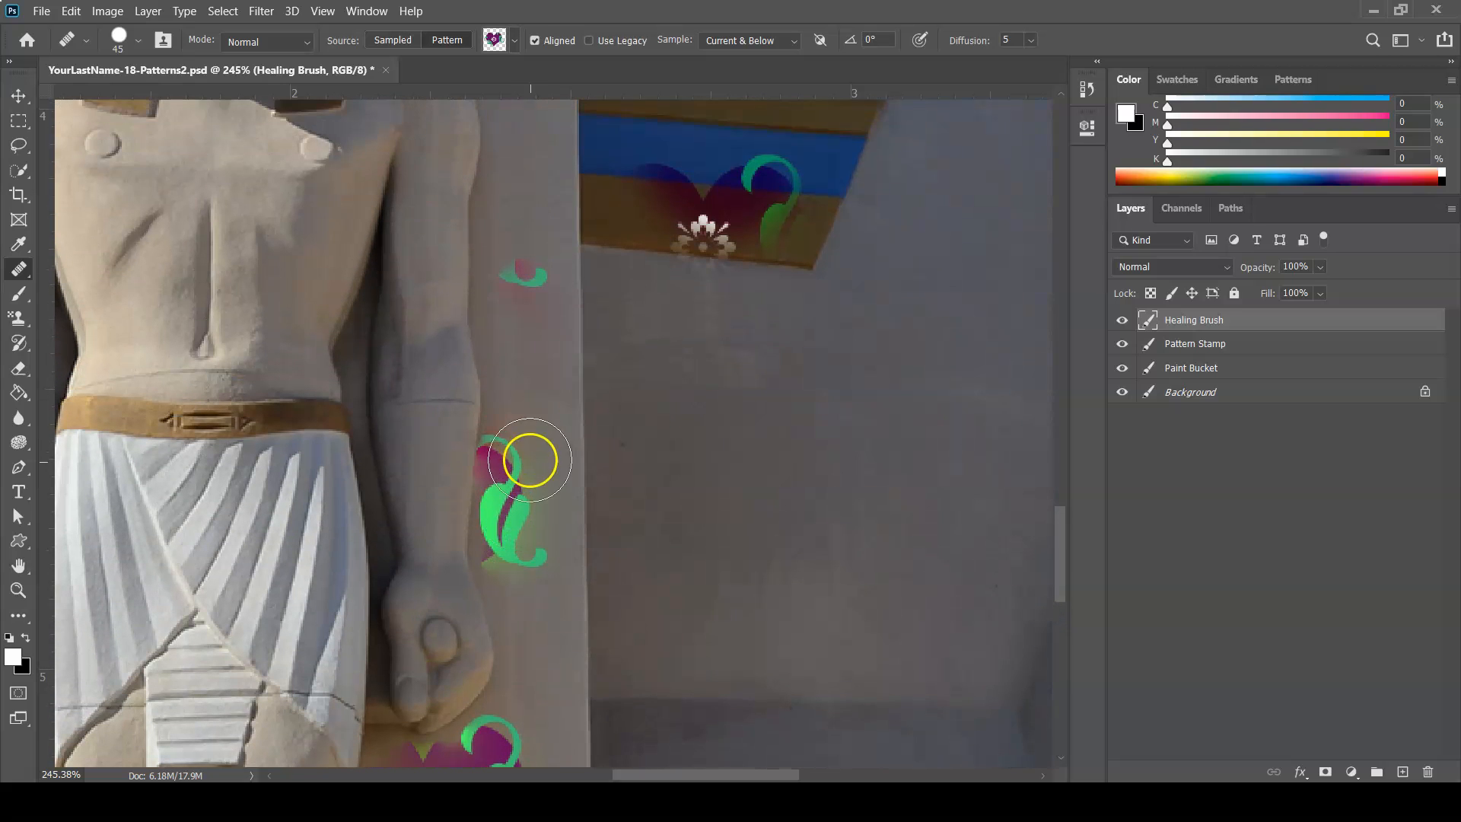
scroll(531, 464, up, 5)
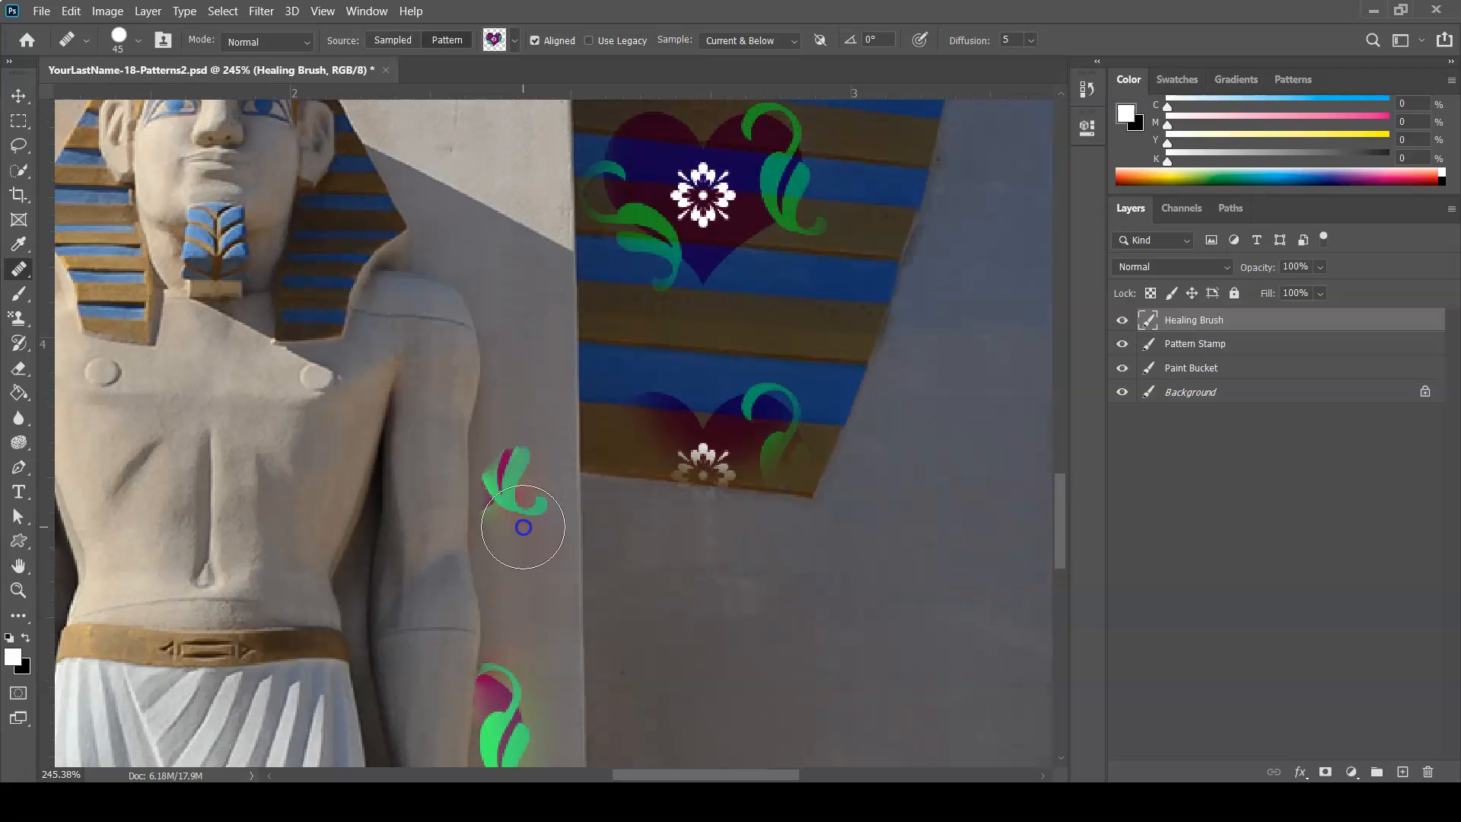
drag(523, 527, 506, 391)
mouse_move(525, 225)
mouse_down()
mouse_move(477, 185)
mouse_move(426, 220)
mouse_move(407, 213)
mouse_move(455, 274)
mouse_move(517, 274)
mouse_move(487, 209)
mouse_move(395, 184)
mouse_move(373, 201)
mouse_move(433, 199)
mouse_move(377, 205)
mouse_move(496, 232)
mouse_move(487, 349)
mouse_move(522, 254)
mouse_move(560, 319)
mouse_up()
scroll(505, 234, up, 2)
Set the Healing Brush layer's blending mode to Luminosity and save the document
key(ctrl+1)
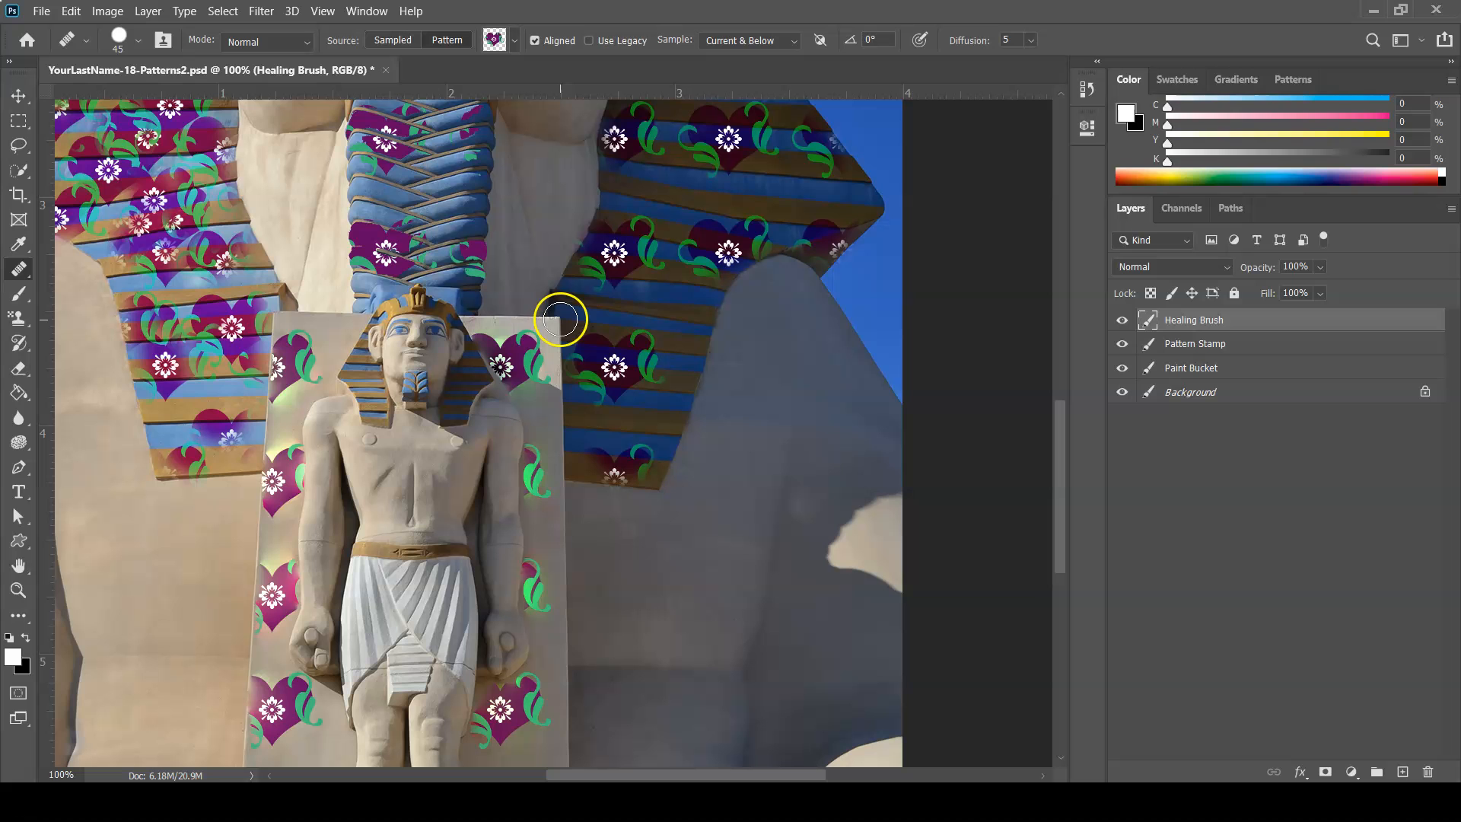
drag(401, 424, 573, 273)
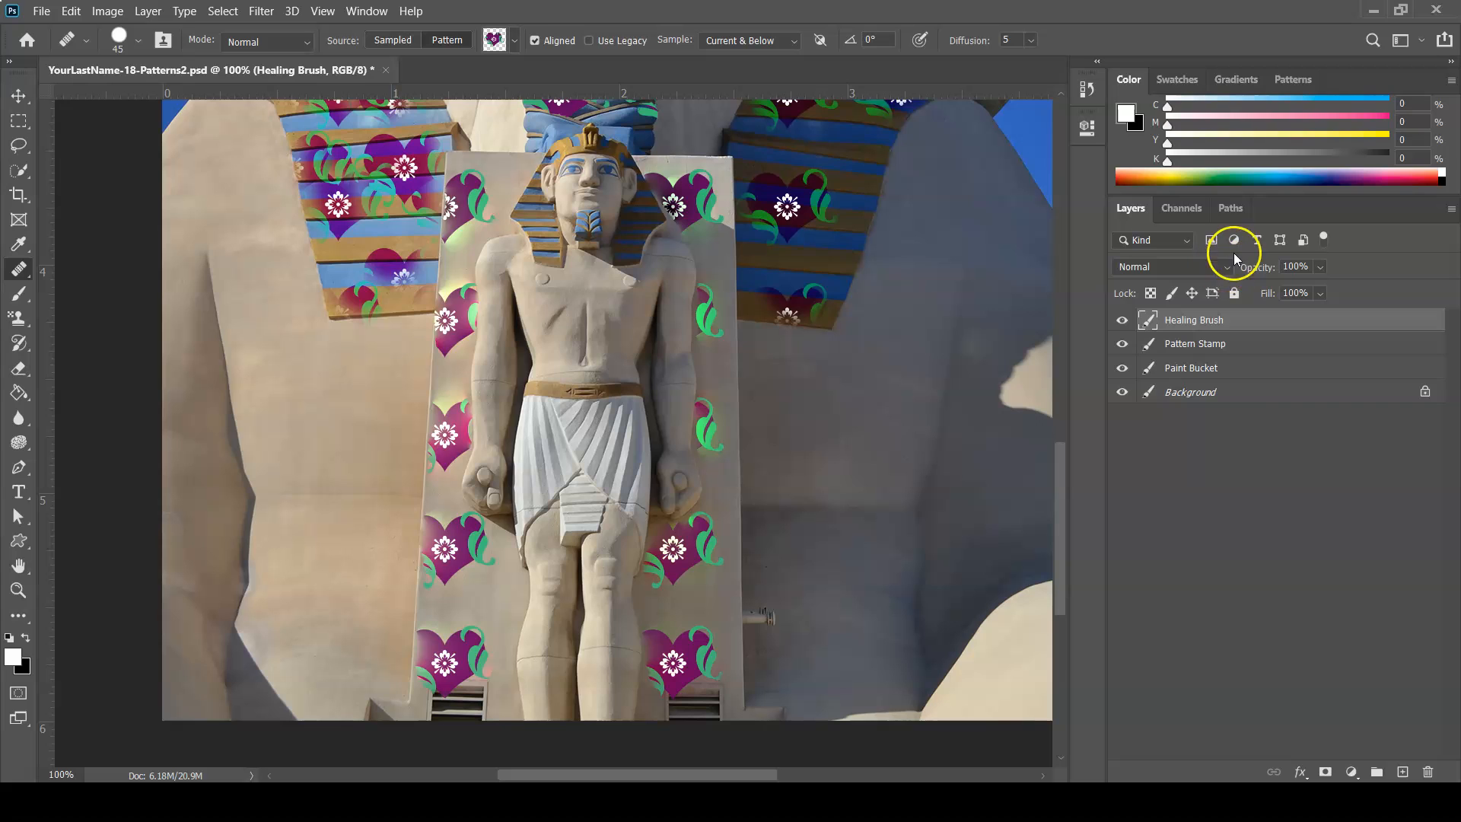
click(1211, 270)
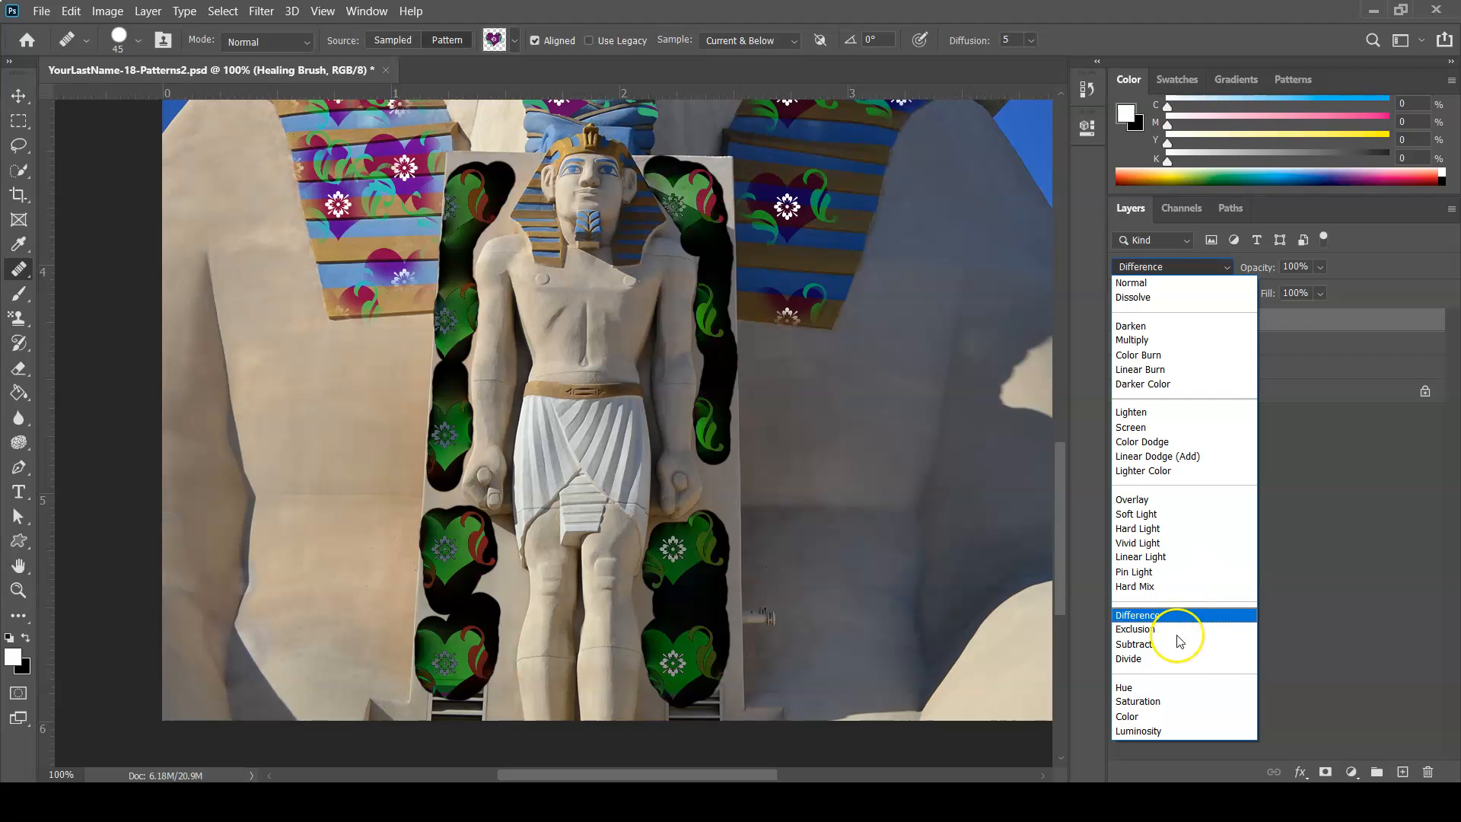
click(1170, 748)
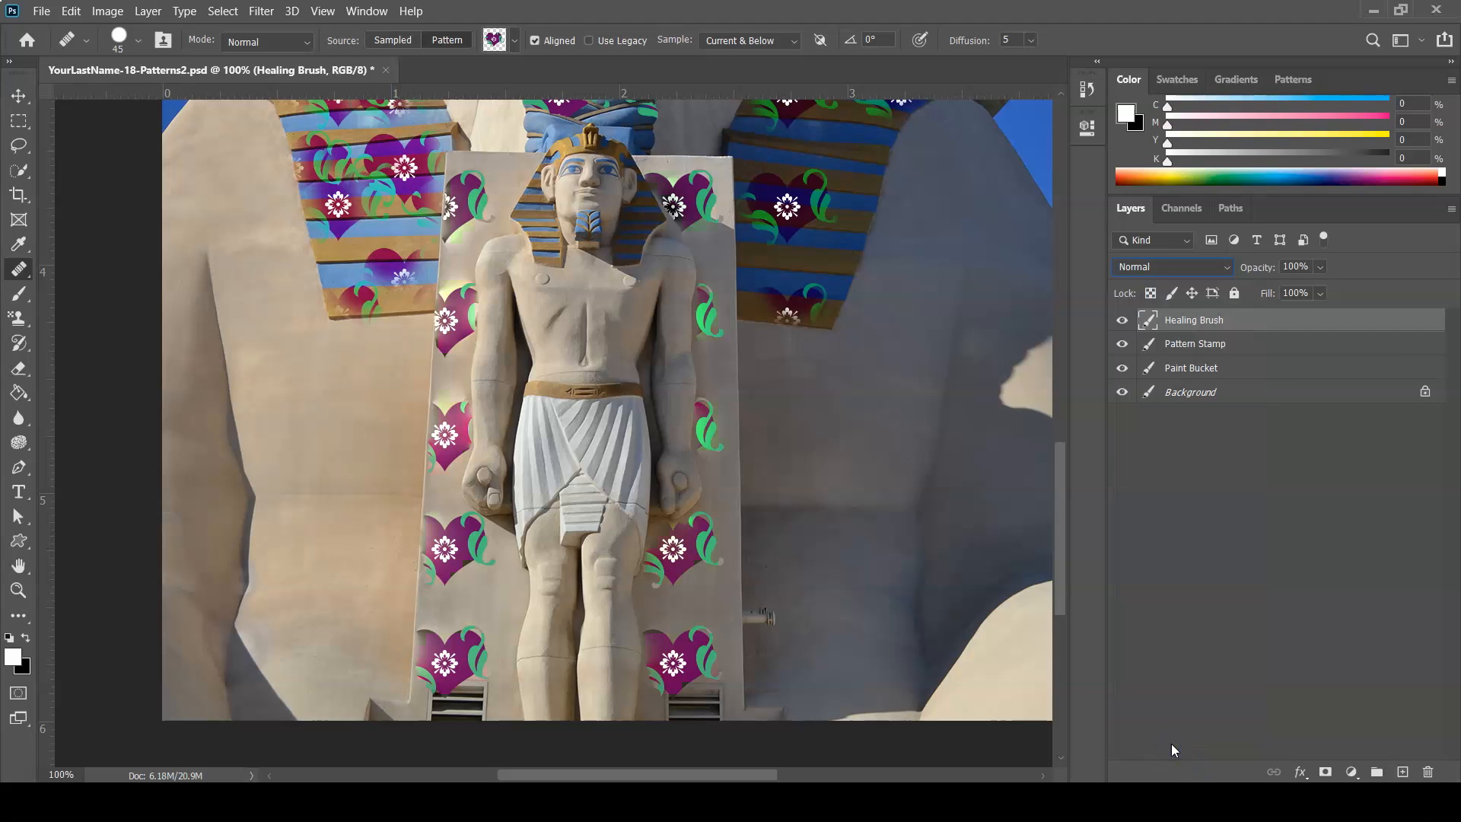
click(1200, 270)
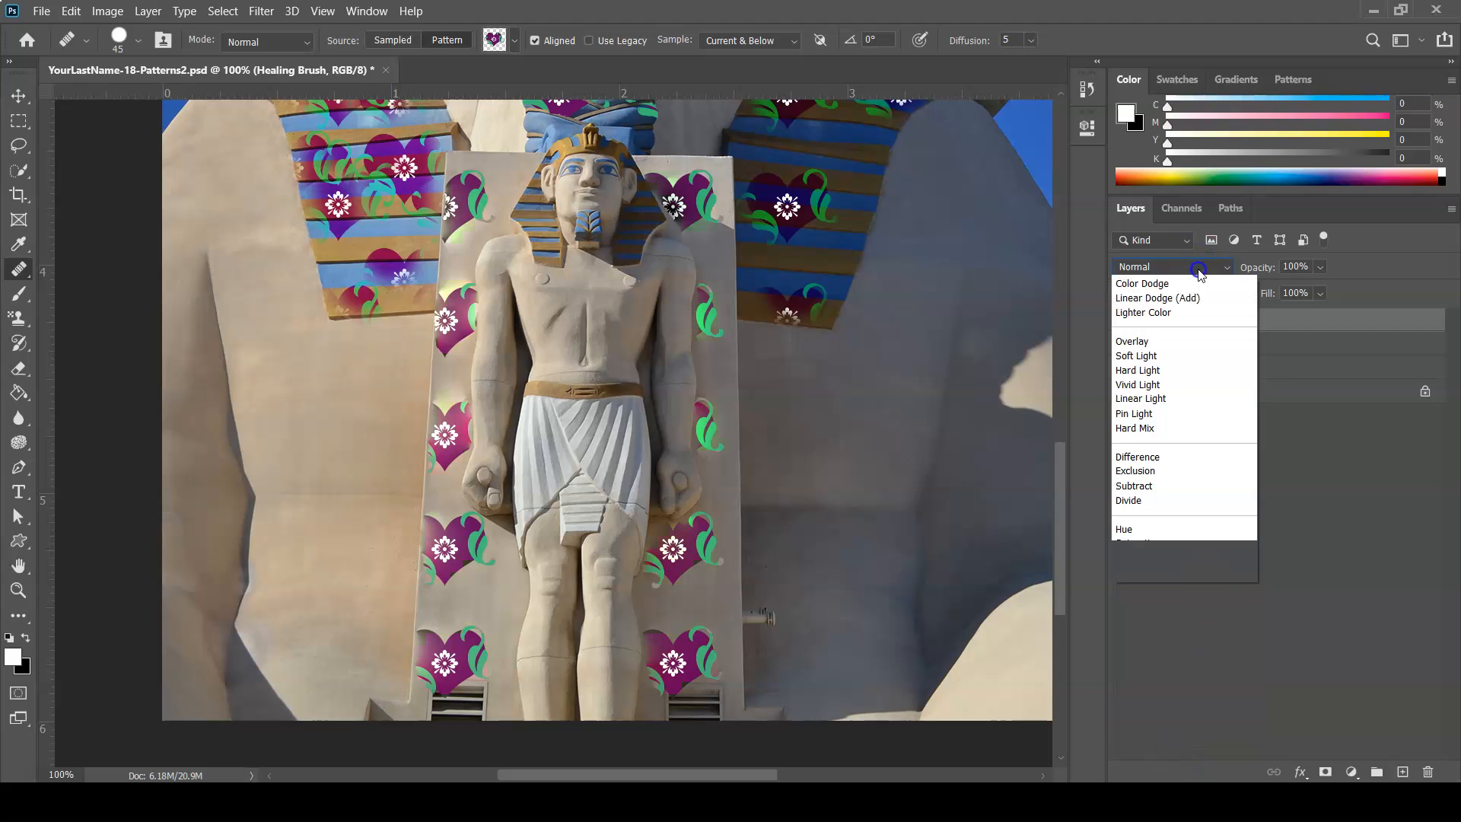
click(1197, 732)
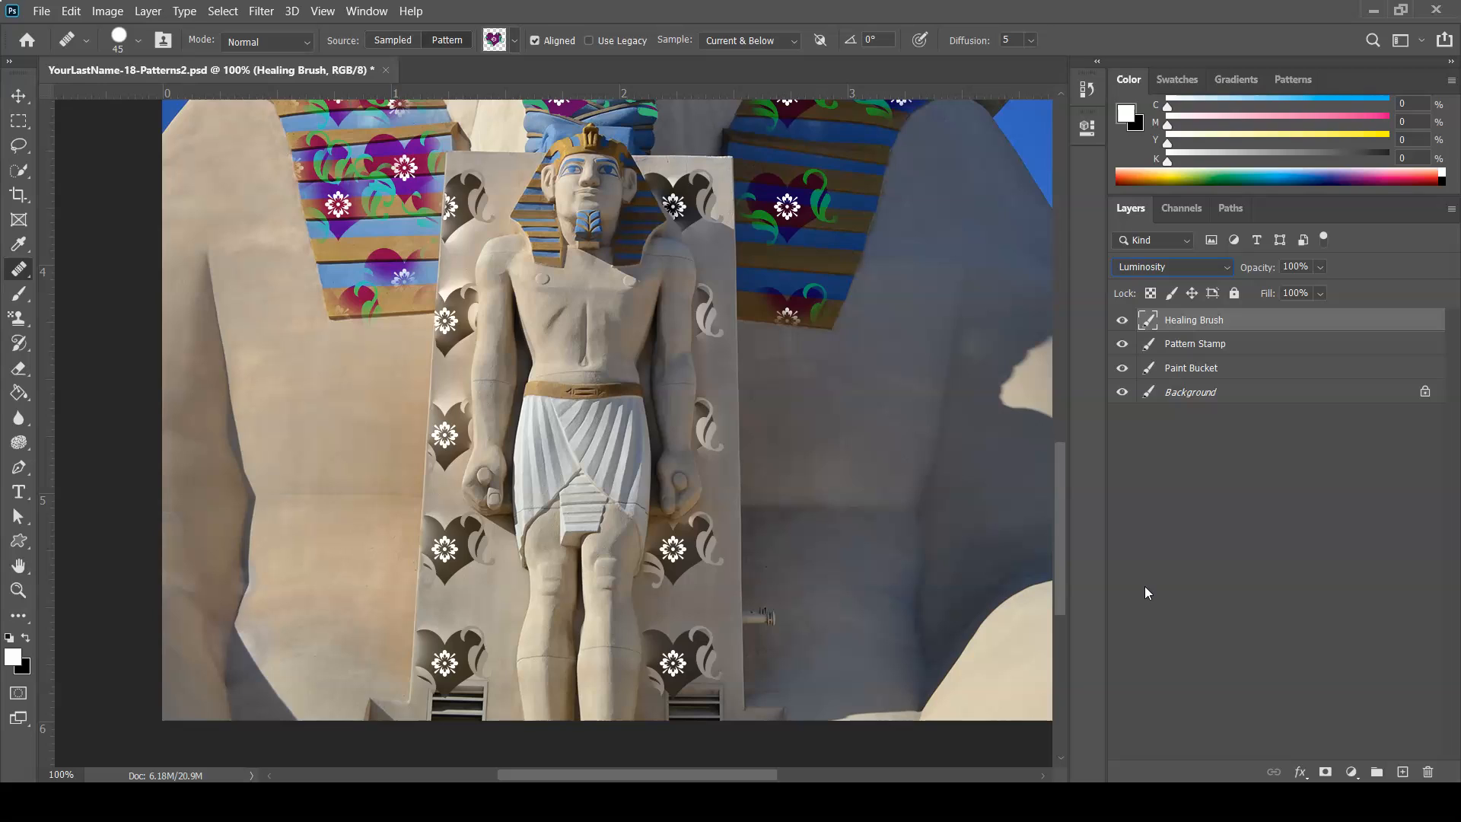
key(ctrl+s)
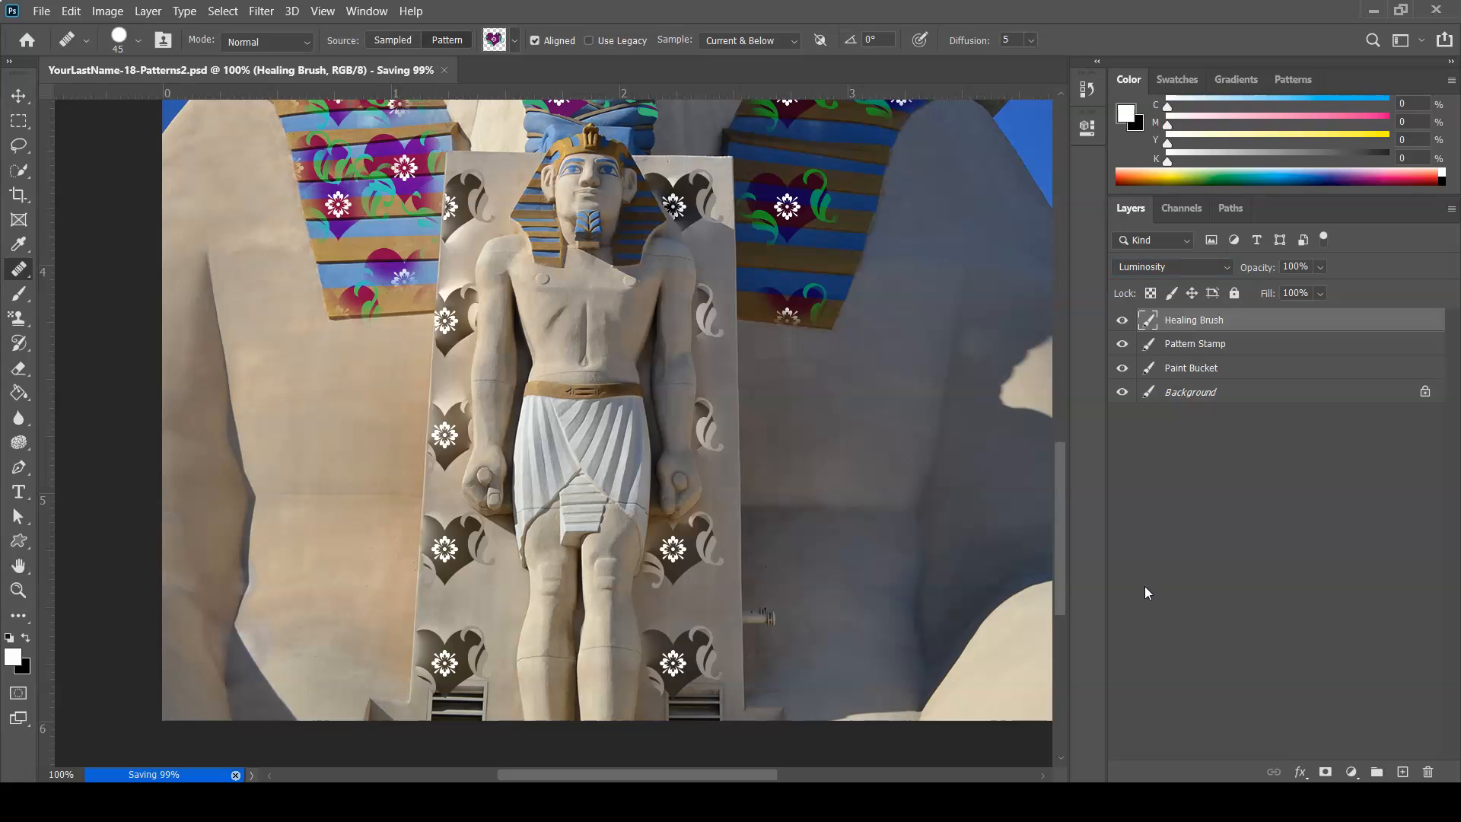
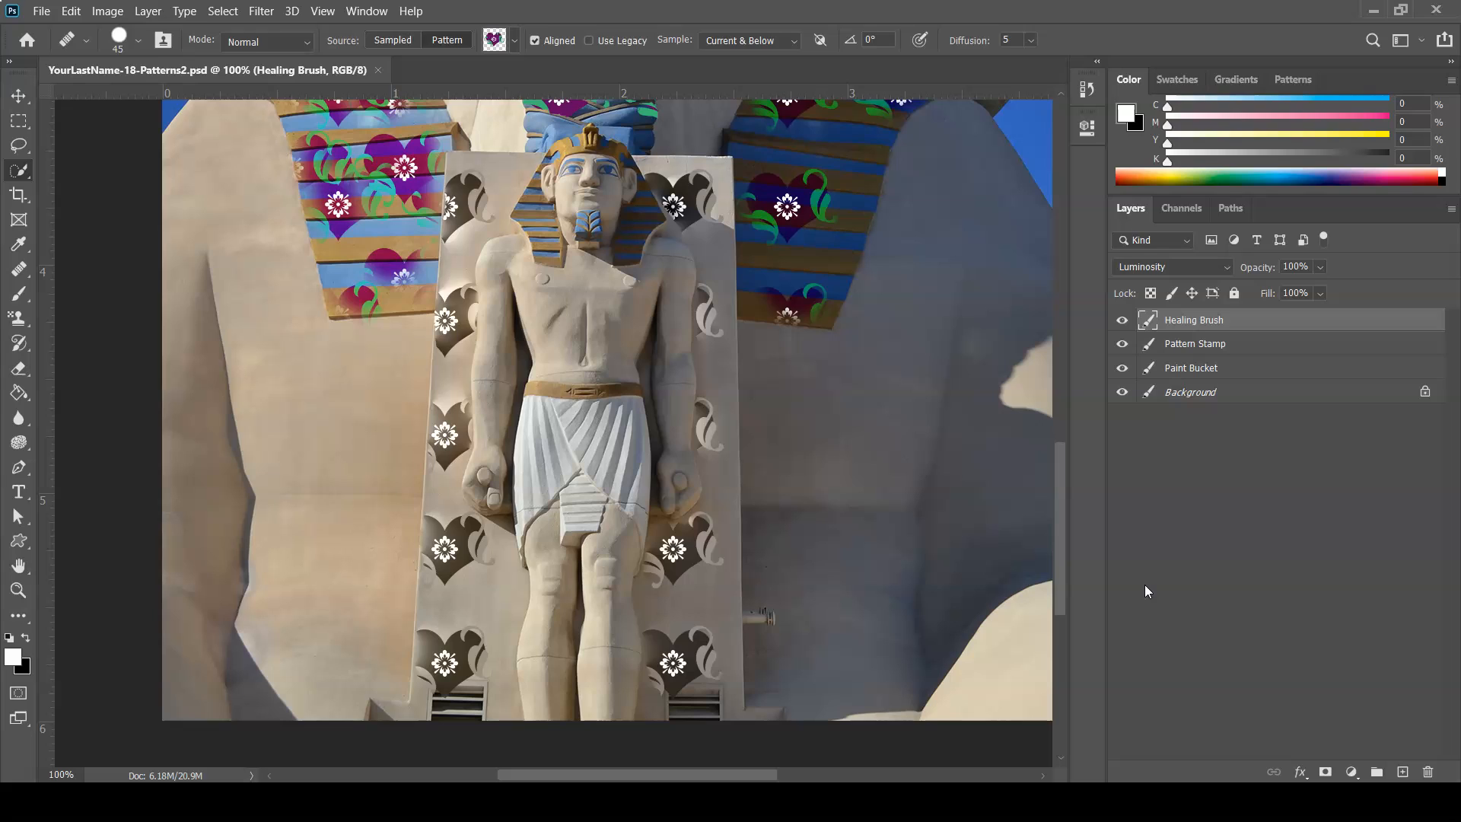
On the Background layer, select the small statue with the Quick Selection tool using a 40 px brush
key(w)
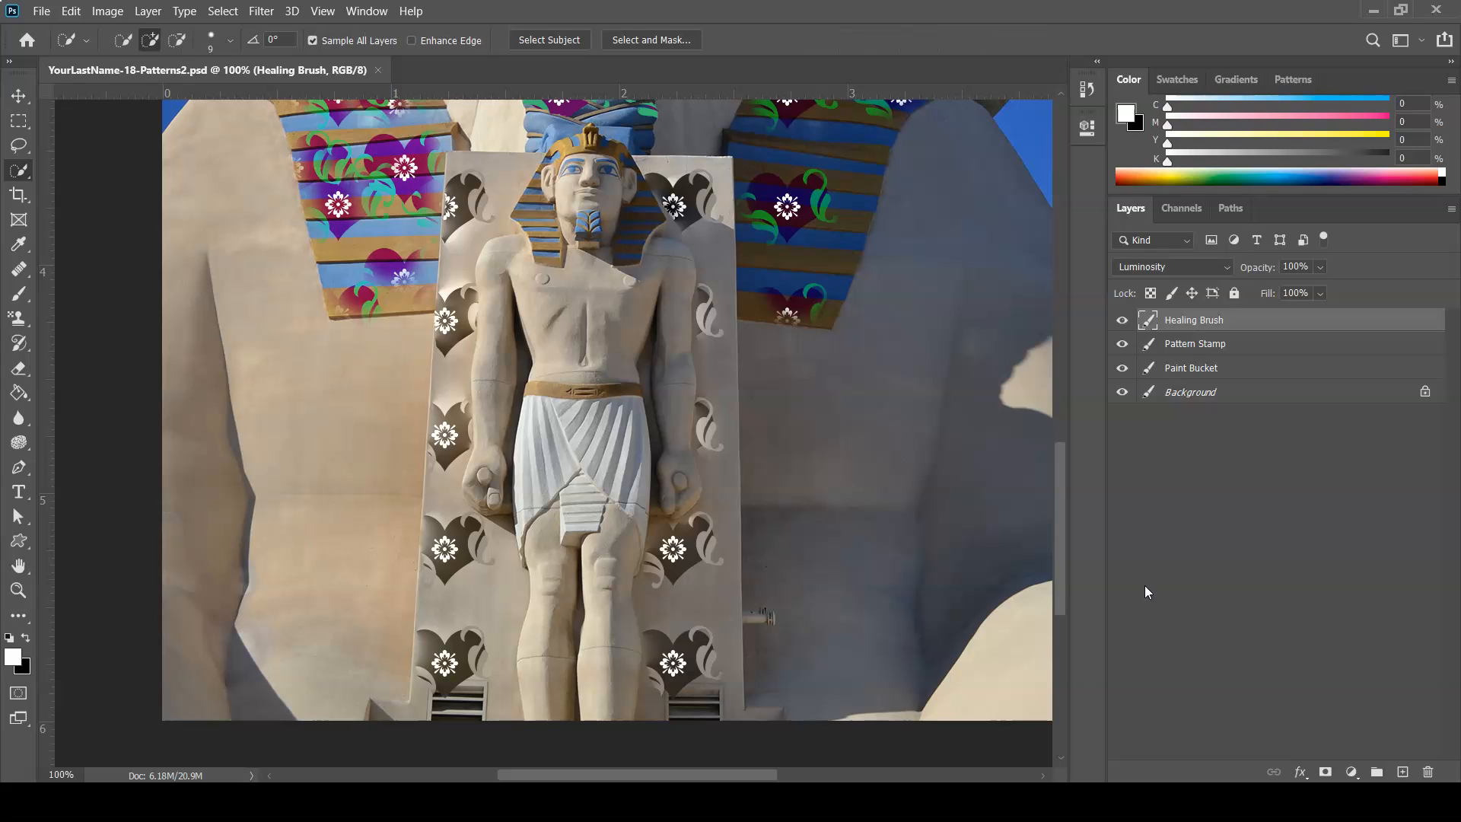
click(1251, 393)
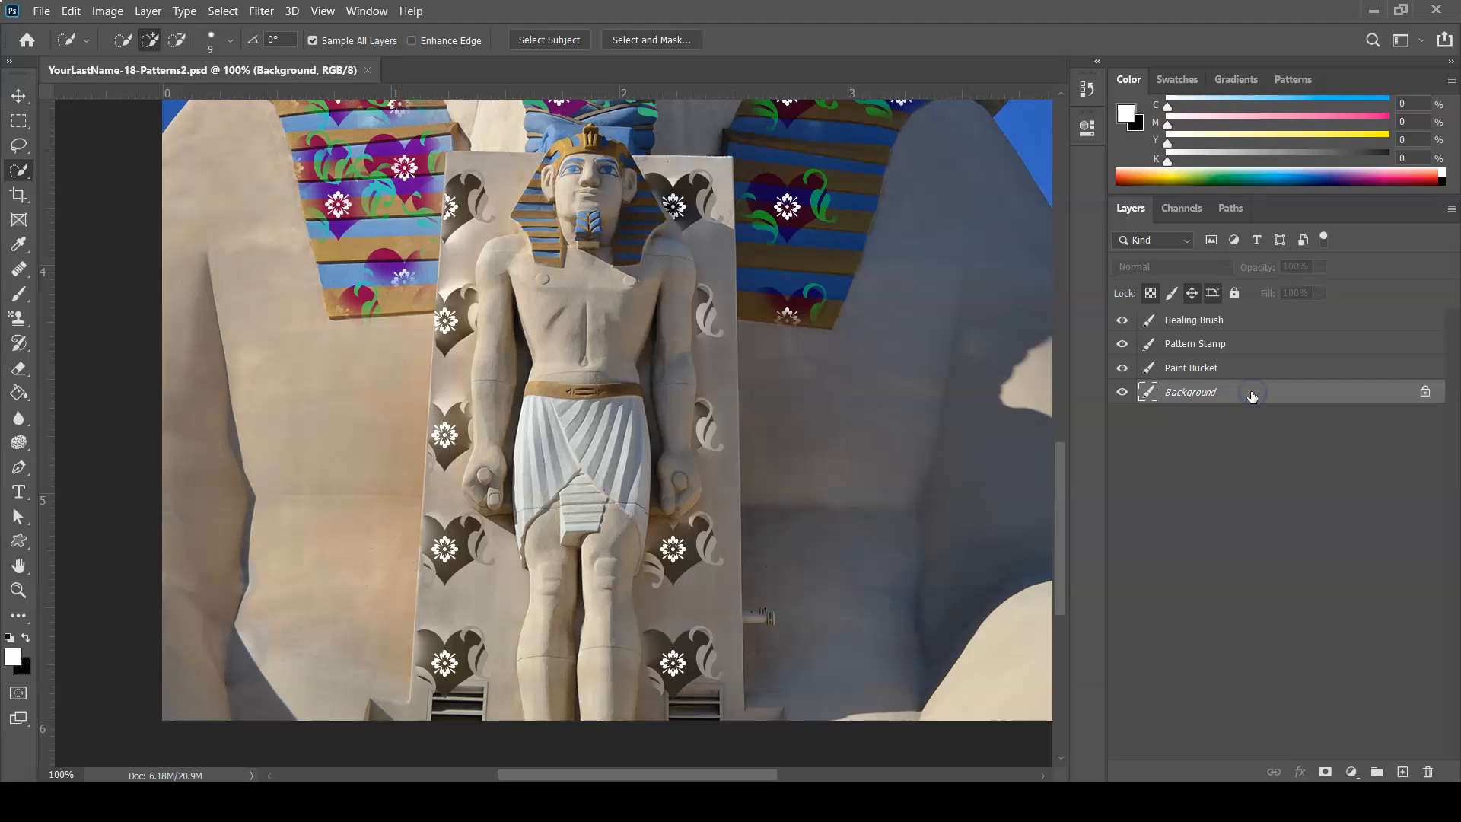
scroll(773, 592, up, 1)
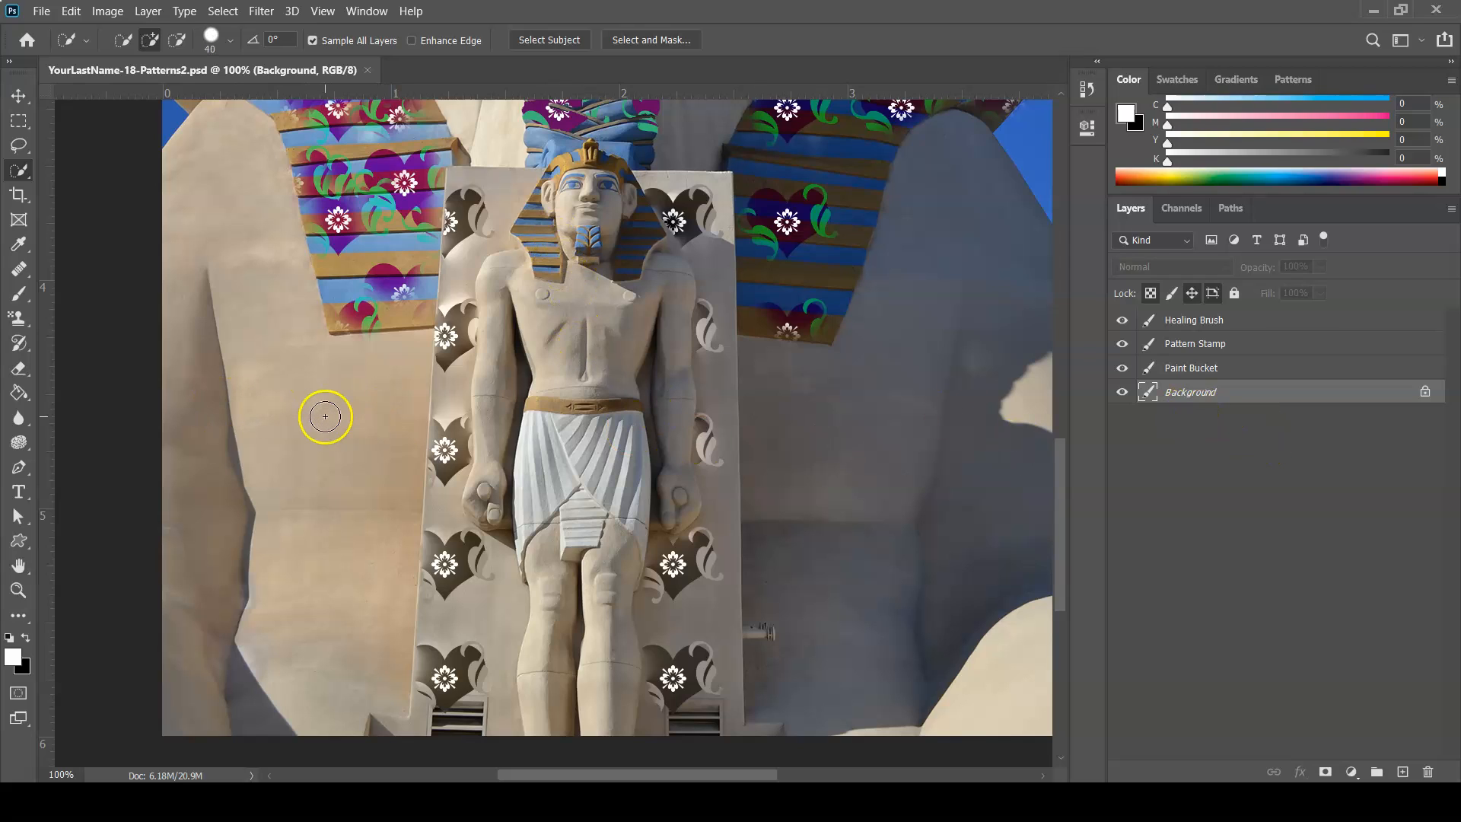
drag(585, 174, 556, 192)
mouse_move(531, 281)
mouse_down()
mouse_move(505, 286)
mouse_move(490, 480)
mouse_move(553, 522)
mouse_move(612, 389)
mouse_move(631, 473)
mouse_move(671, 494)
mouse_move(674, 438)
mouse_move(646, 381)
mouse_move(565, 611)
mouse_move(662, 674)
mouse_move(668, 743)
mouse_move(689, 708)
mouse_move(655, 731)
mouse_move(710, 711)
mouse_move(717, 681)
mouse_move(665, 677)
mouse_move(688, 542)
mouse_move(726, 537)
mouse_move(736, 421)
mouse_move(733, 239)
mouse_move(674, 189)
mouse_up()
Turn off sampling of all layers and add the small statue's shoulder on the image's right side to the selection
key(alt)
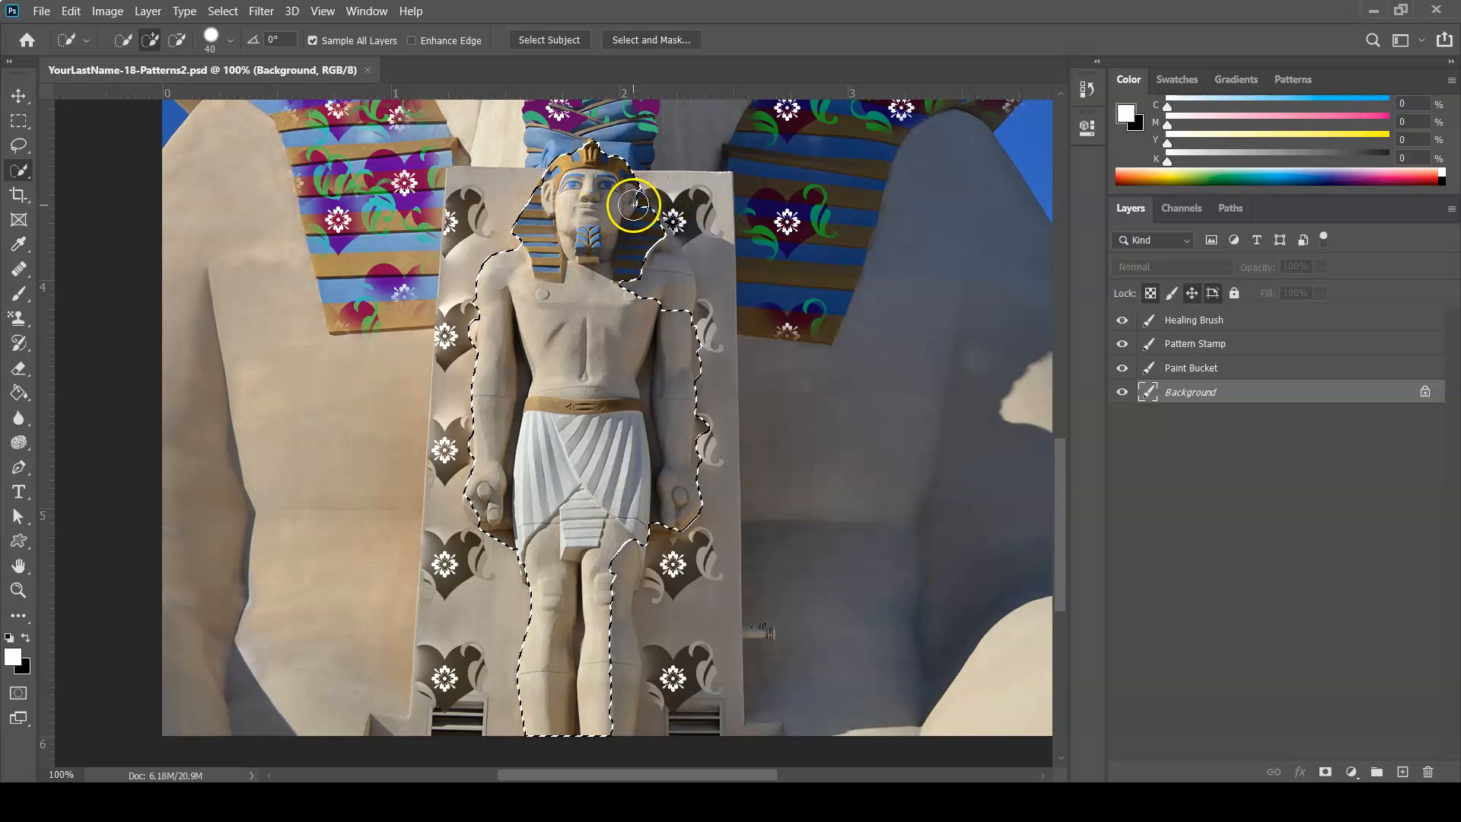
key(ctrl+plus)
key(ctrl+plus)
drag(639, 242, 449, 744)
drag(613, 213, 608, 228)
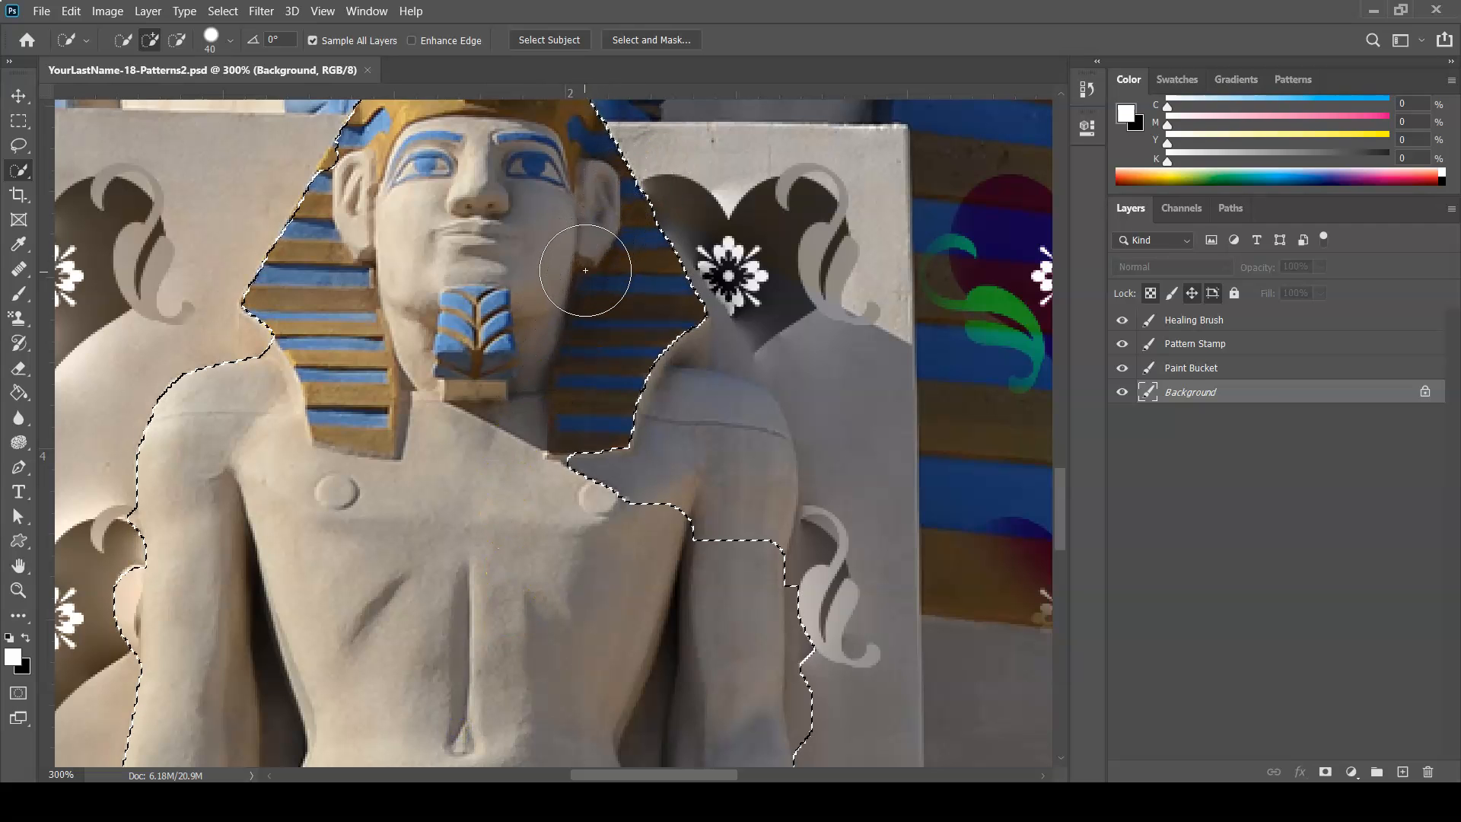
drag(327, 88, 393, 102)
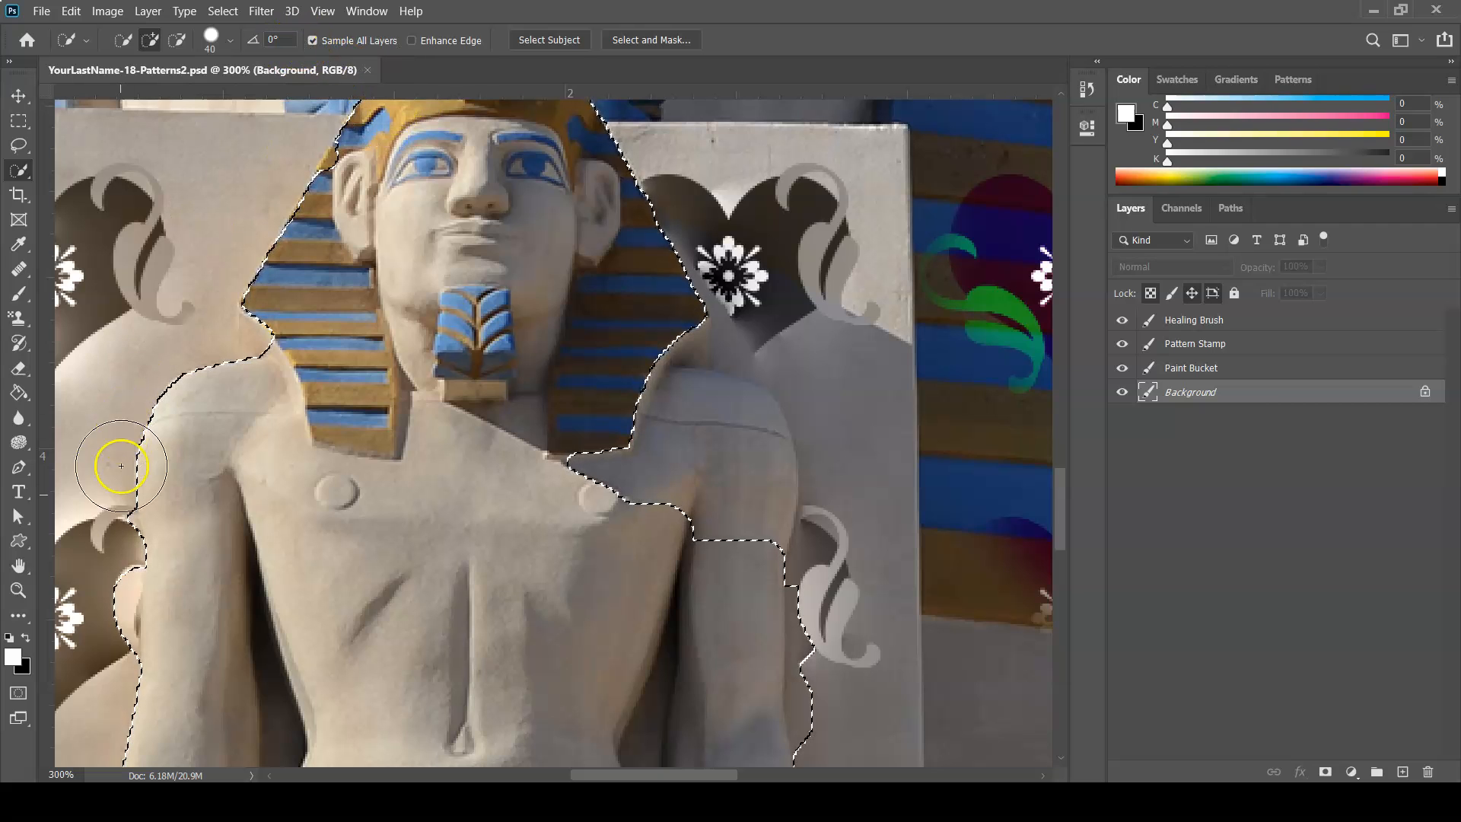
click(312, 40)
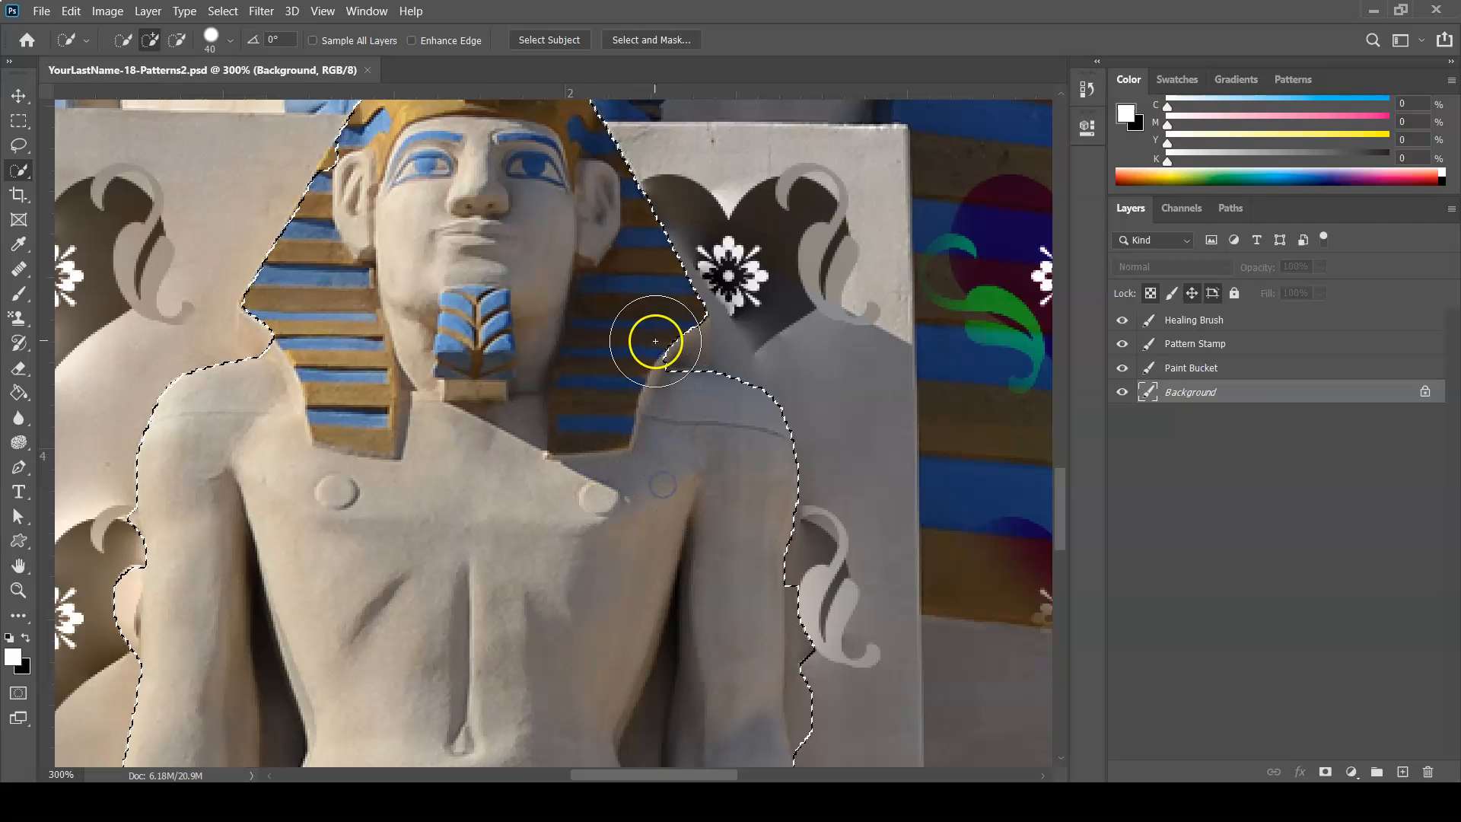
Subtract the slab and heart scroll beside the statue's arm on the image's right side from the selection
scroll(727, 578, down, 2)
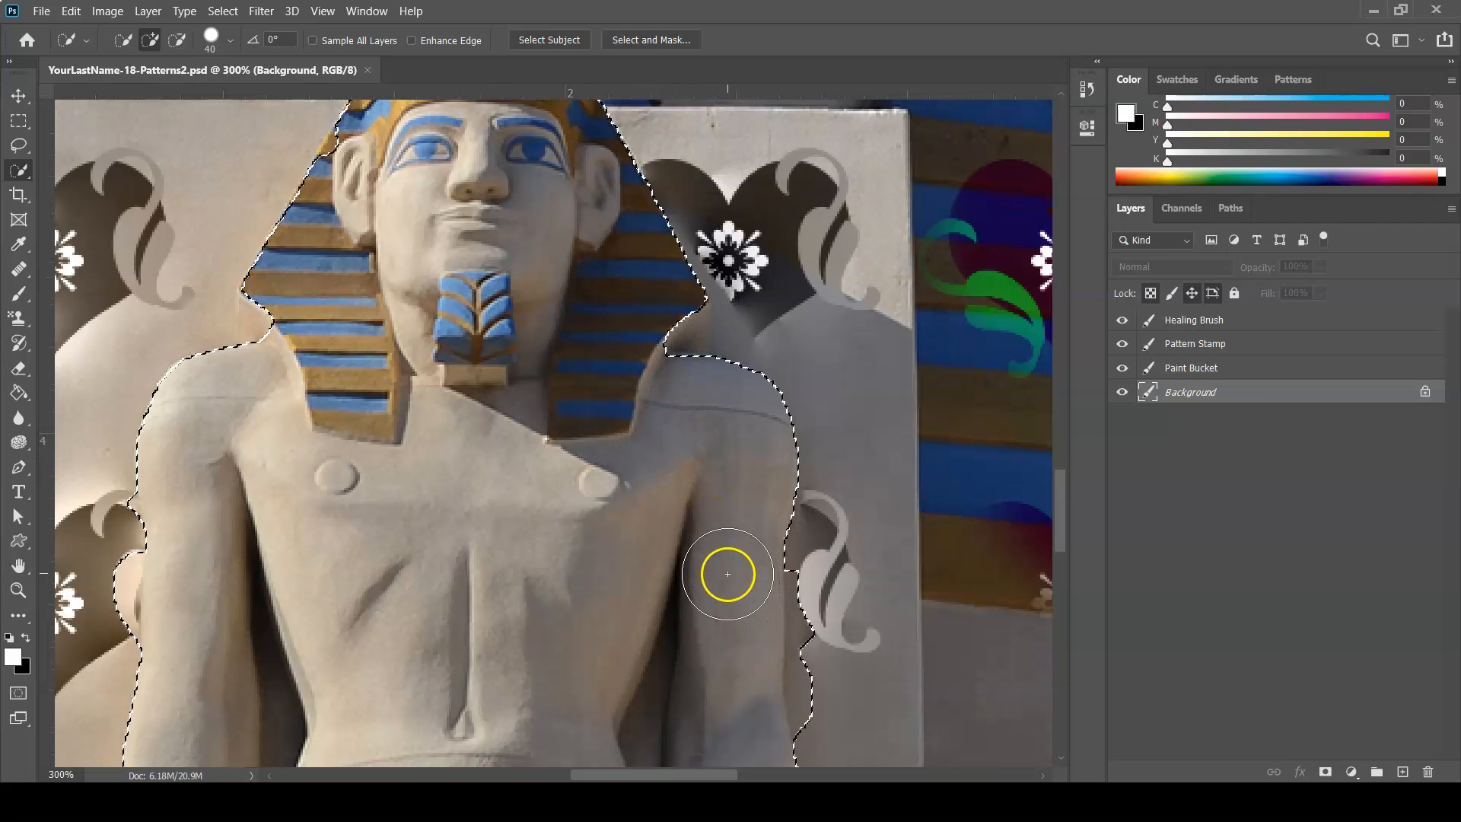
key(alt)
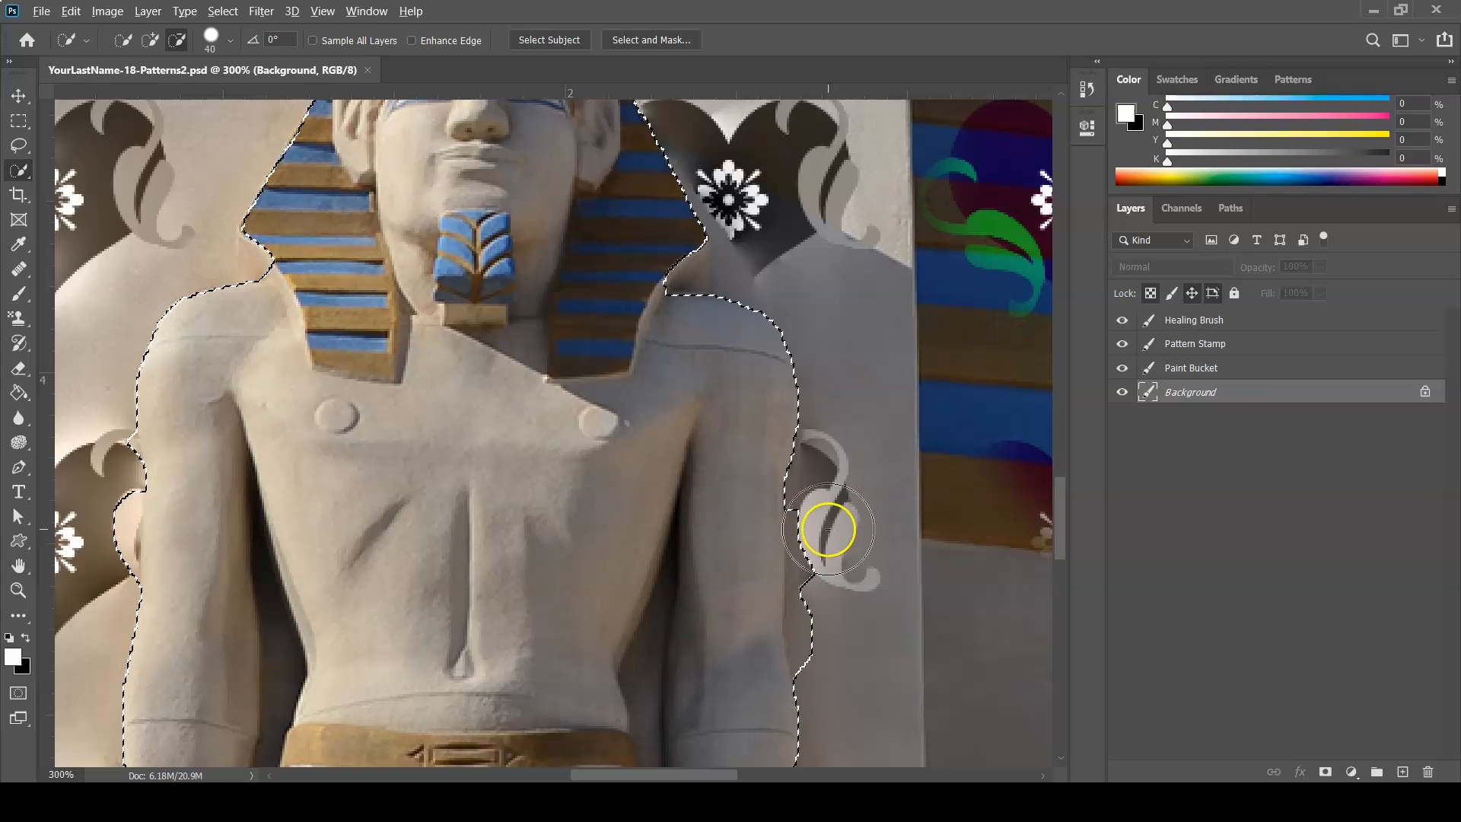
scroll(610, 538, down, 2)
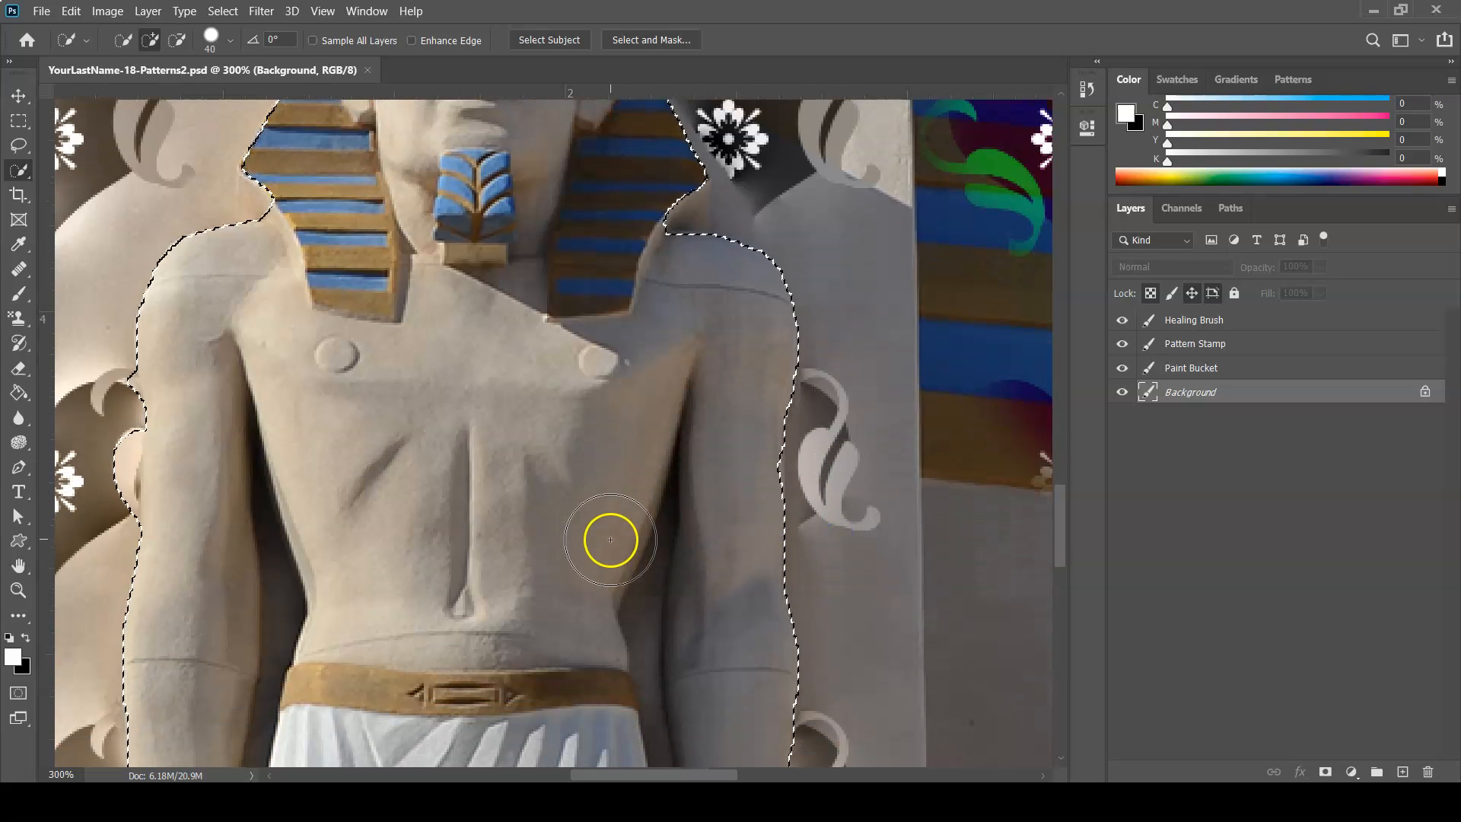
scroll(610, 539, down, 10)
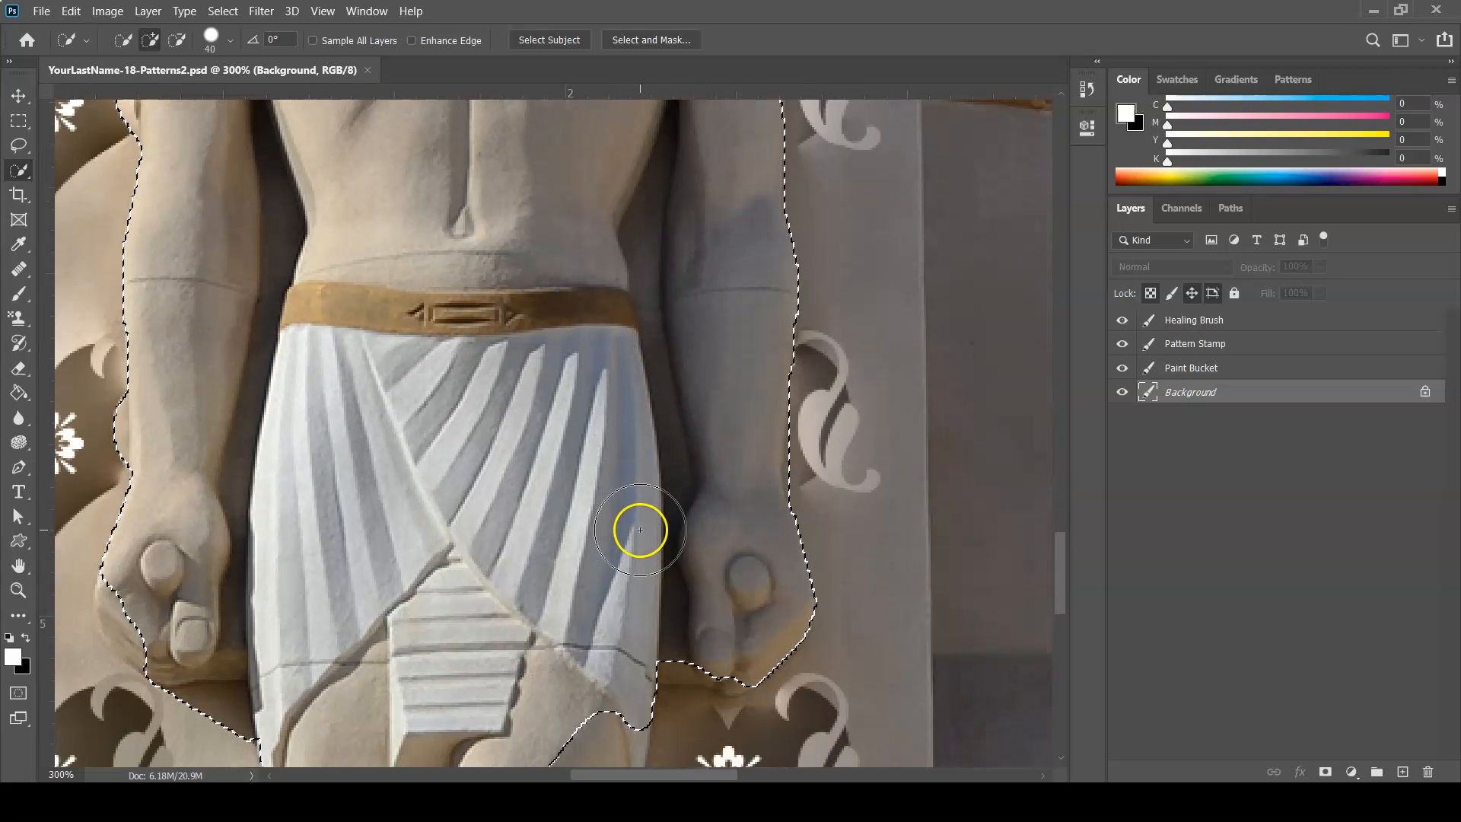
Add the rest of the statue's leg on the image's right side to the Quick Selection
scroll(641, 527, down, 6)
key(space)
mouse_move(501, 572)
mouse_down()
mouse_move(466, 283)
mouse_move(539, 164)
mouse_move(585, 176)
mouse_up()
drag(491, 332, 508, 521)
Refine the selection around the statue's fist on the image's left side with a 20 px brush, excluding the slab below it
key(space)
drag(694, 257, 772, 554)
key(bracketleft)
key(bracketleft)
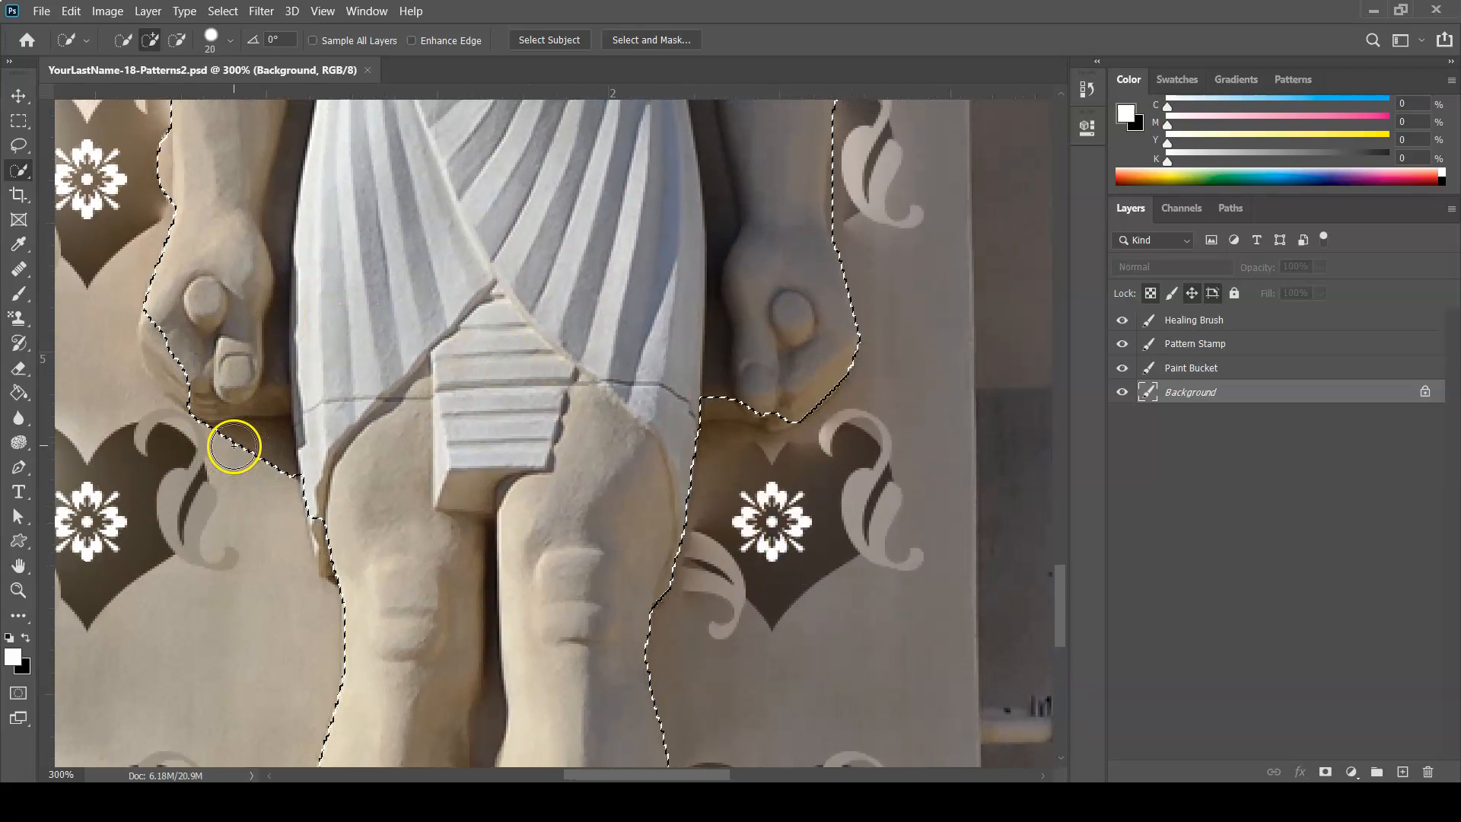
drag(238, 440, 201, 422)
mouse_move(182, 367)
mouse_down()
mouse_move(204, 386)
mouse_move(235, 385)
mouse_move(206, 376)
mouse_up()
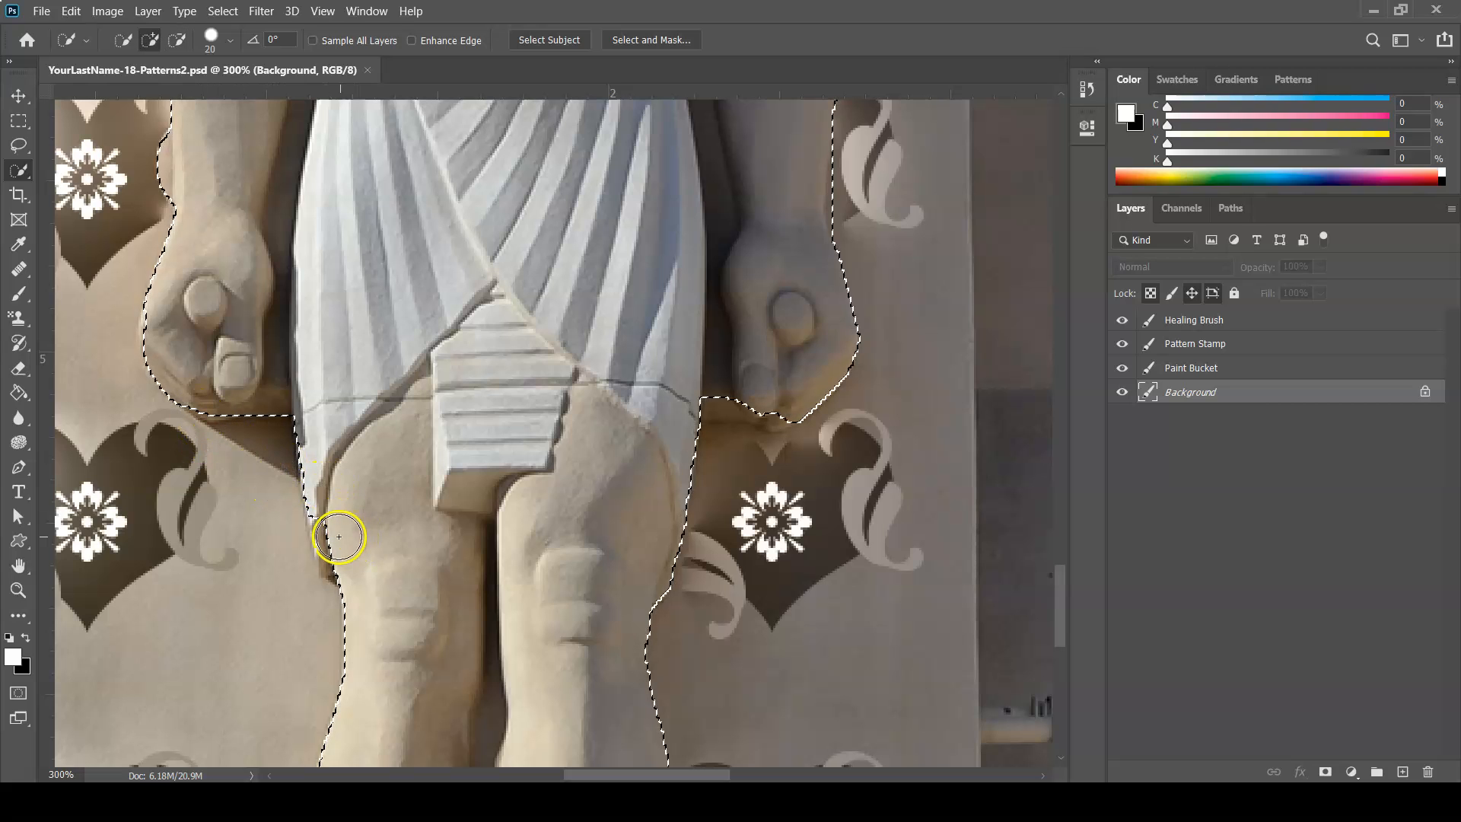
Subtract the shadowed gap between the skirt and the forearm on the image's left side from the selection with an 8 px brush
drag(350, 368, 358, 600)
key(bracketleft)
key(bracketleft)
key(bracketleft)
key(alt)
drag(287, 650, 283, 625)
drag(298, 481, 301, 416)
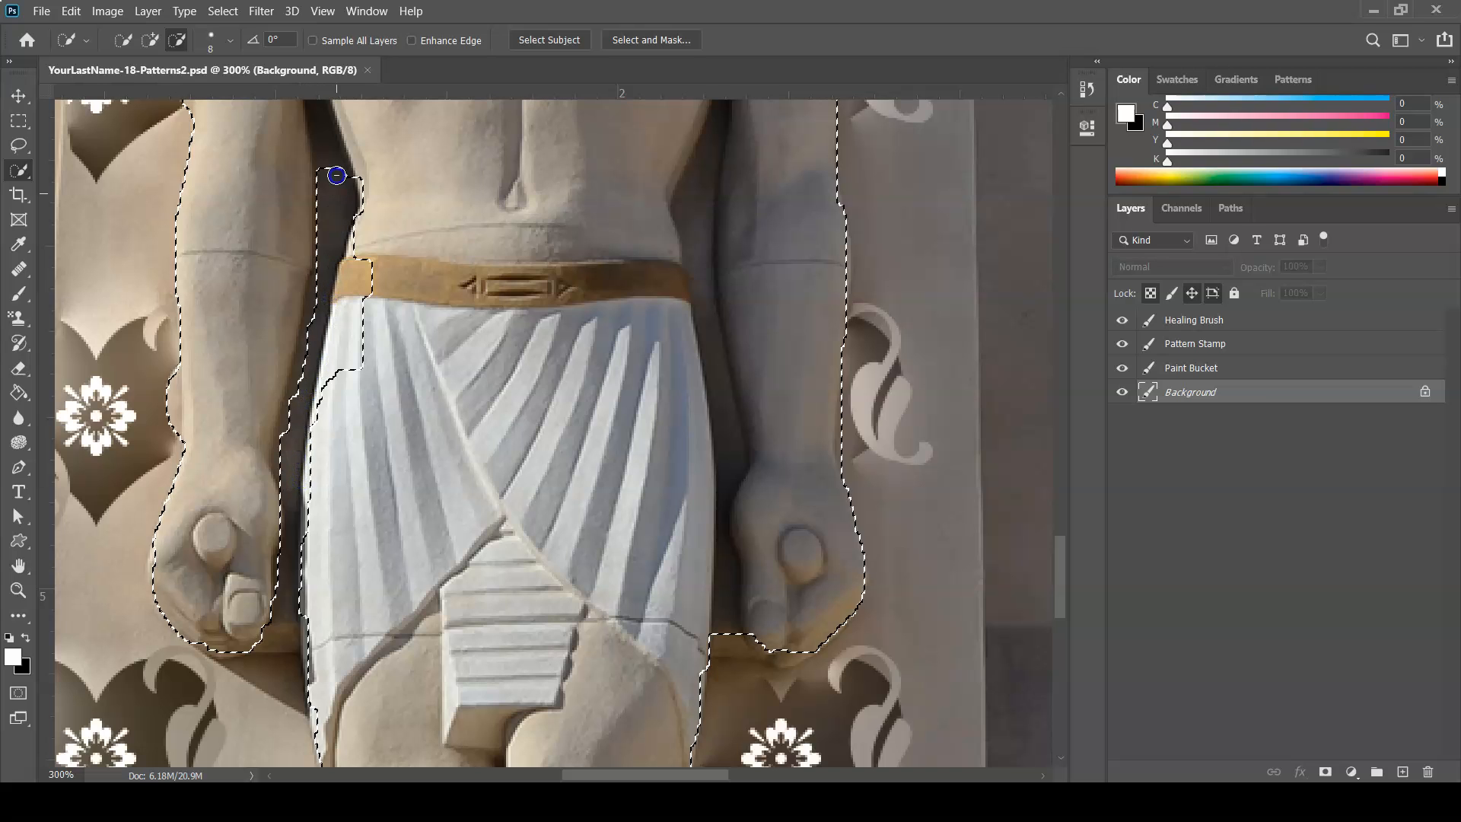
Extend the subtracted gap up to the armpit on the image's left side, finishing with a 6 px brush
scroll(327, 304, up, 3)
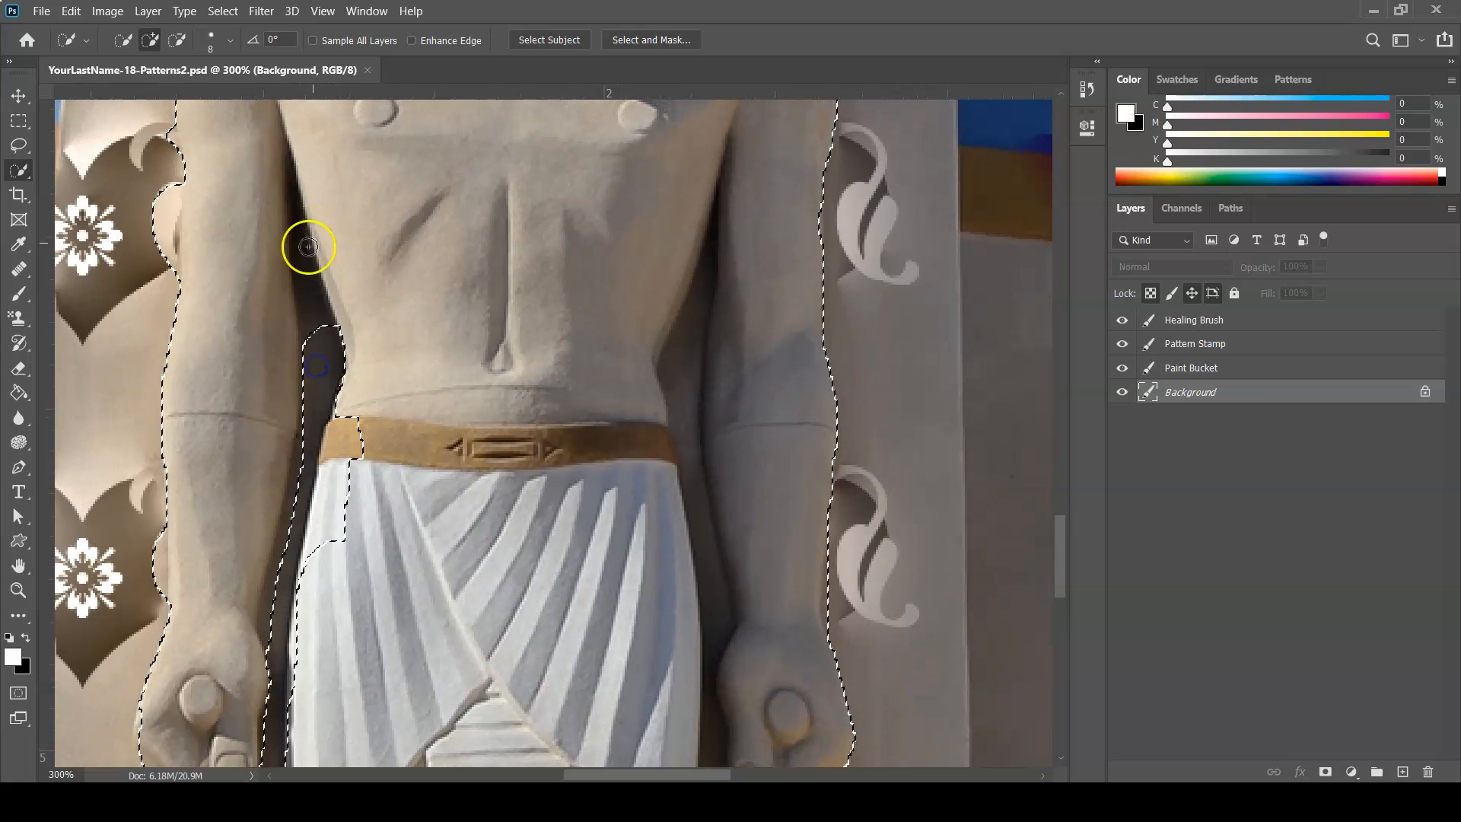
drag(313, 327, 308, 272)
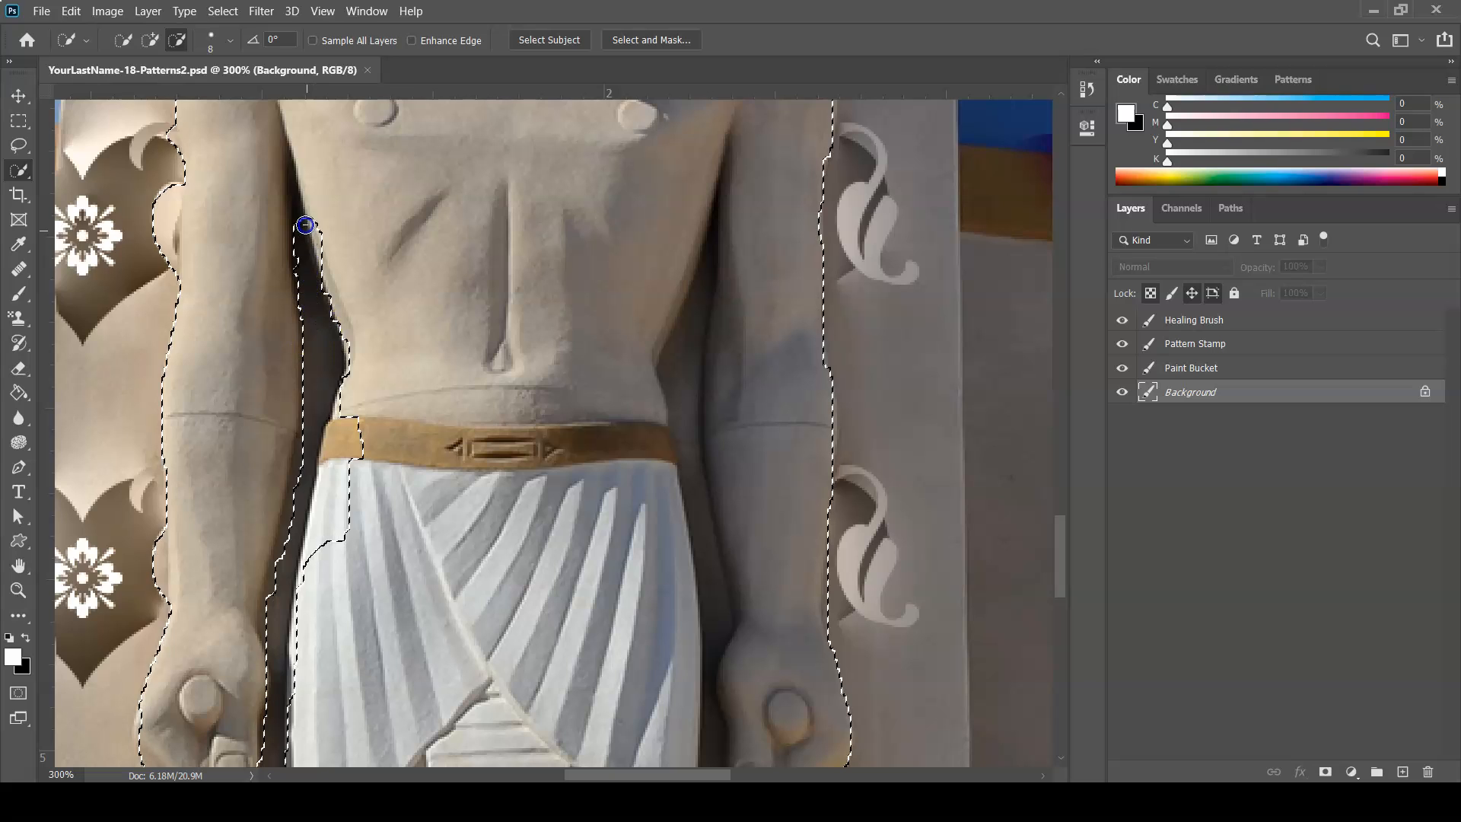
drag(296, 158, 300, 146)
drag(325, 251, 340, 305)
key(bracketleft)
key(bracketleft)
drag(294, 169, 296, 187)
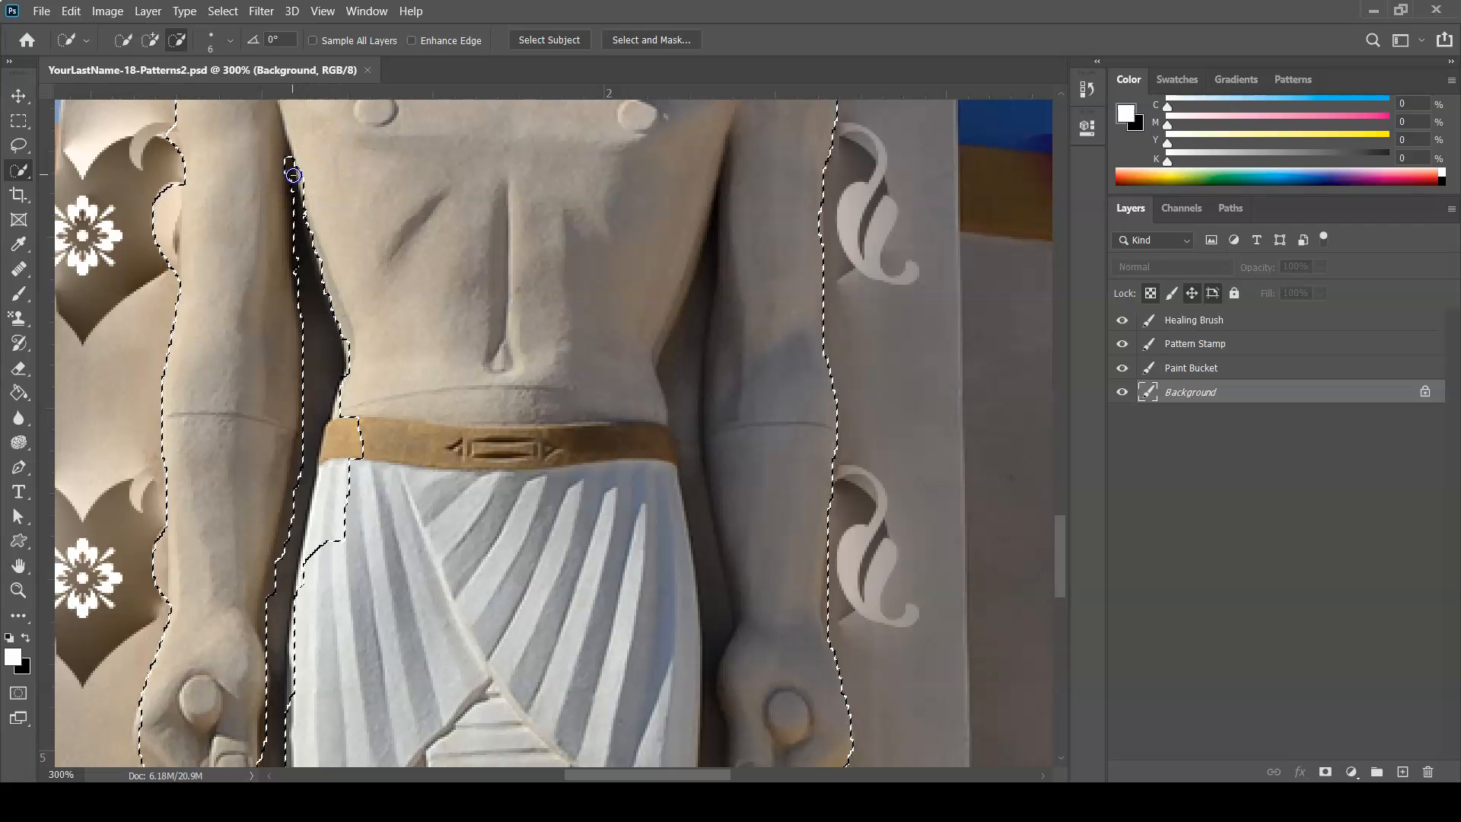
Restore the belt and upper skirt edge to the selection and tidy the gap beside the forearm on the image's left side
click(349, 440)
drag(348, 424, 355, 431)
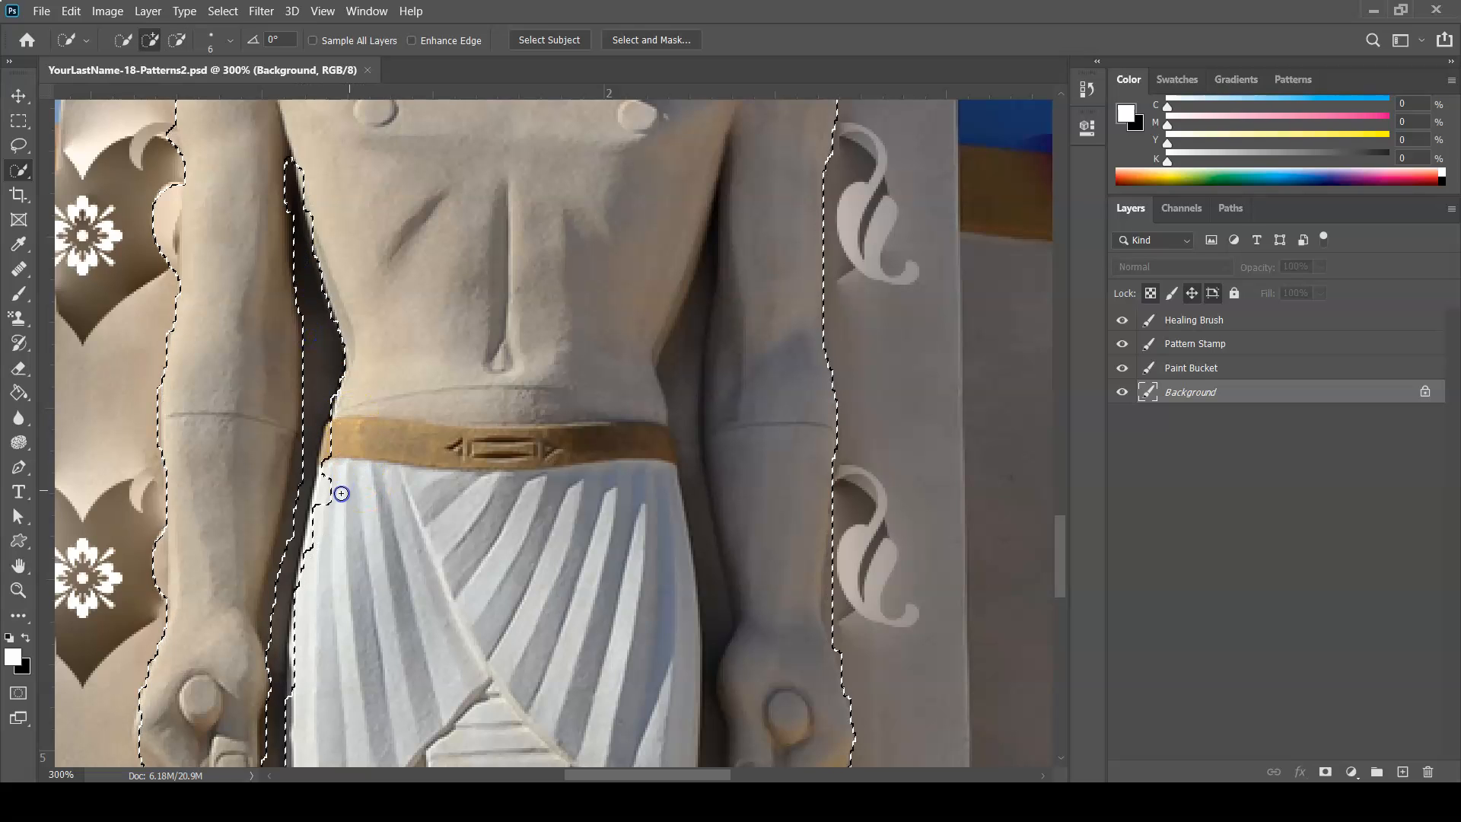
mouse_move(315, 528)
mouse_down()
mouse_move(326, 478)
mouse_move(300, 466)
mouse_move(302, 447)
mouse_up()
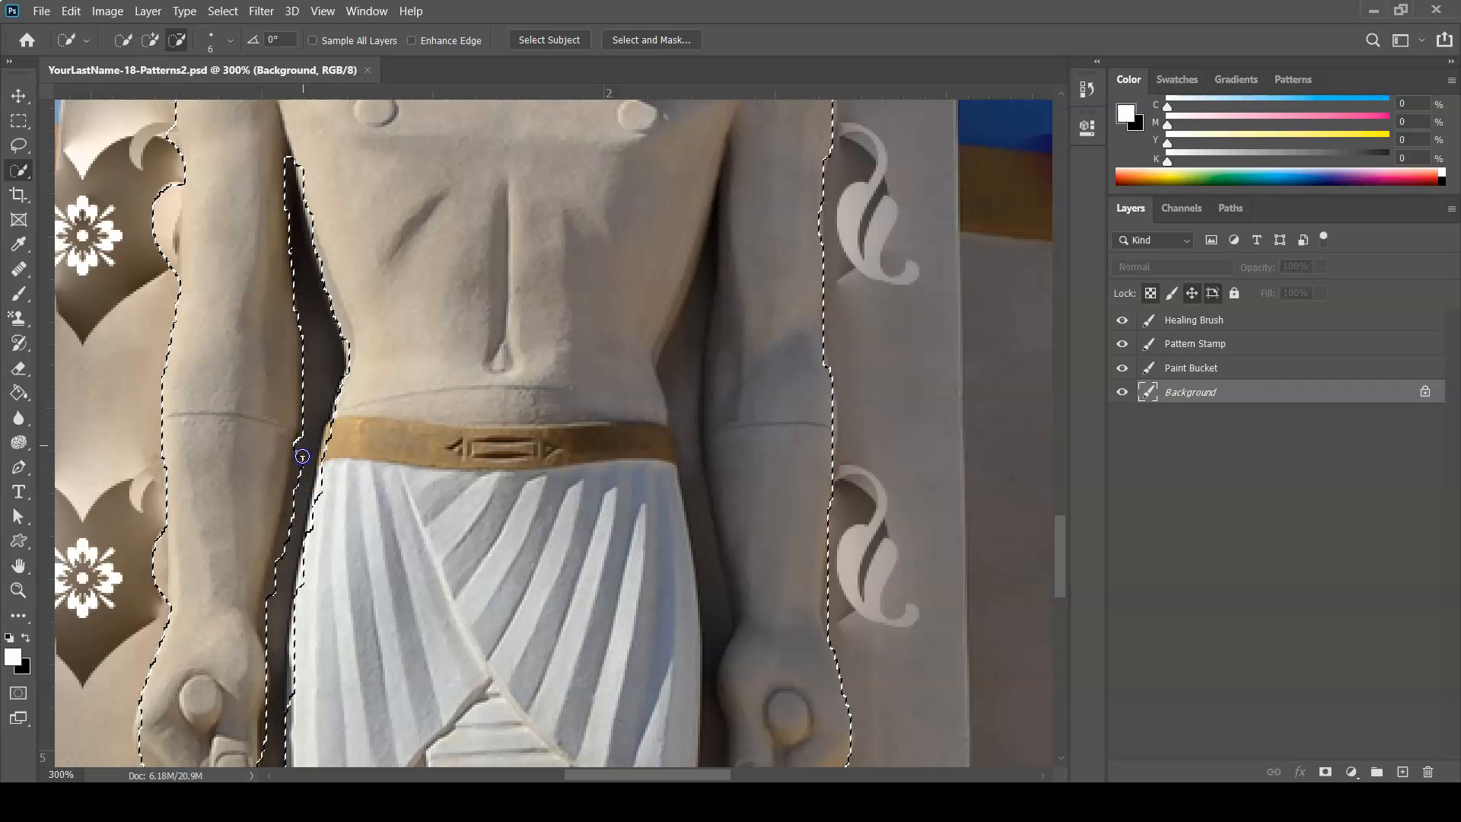
drag(272, 617, 268, 628)
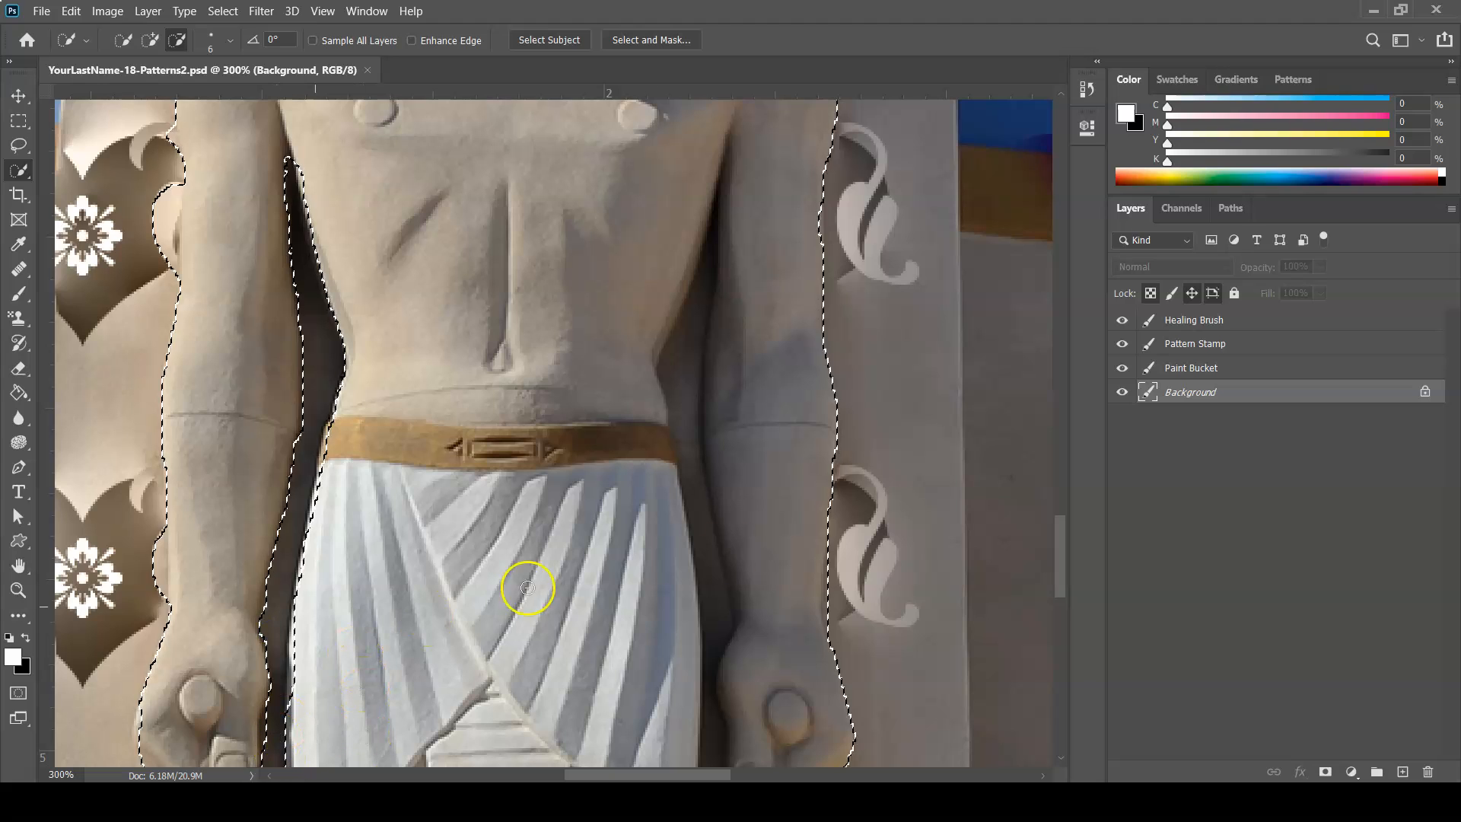
Subtract the gap between the torso and the arm on the image's right side from the selection with the 6 px brush
drag(701, 274, 690, 332)
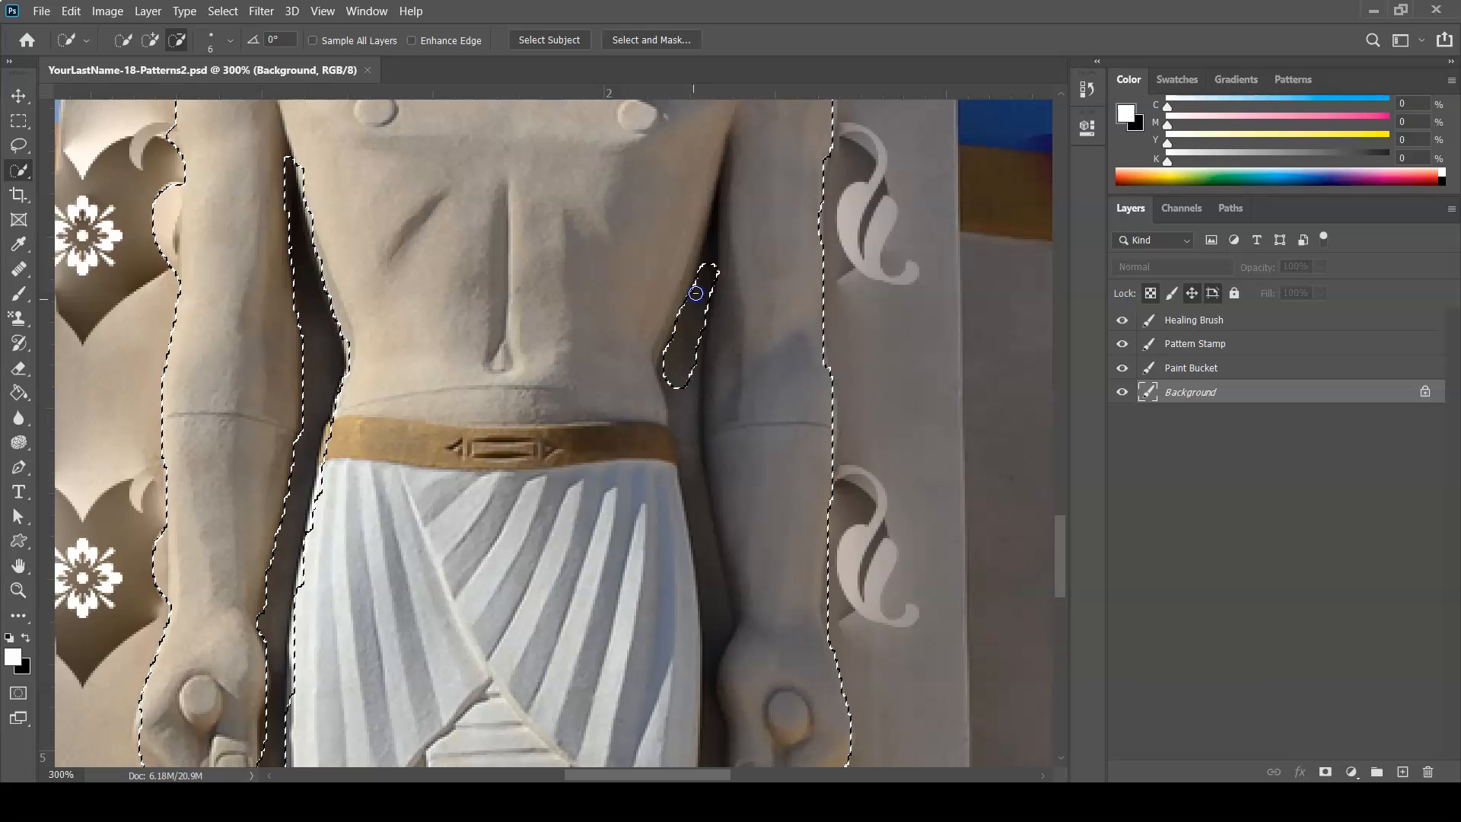
drag(714, 231, 693, 349)
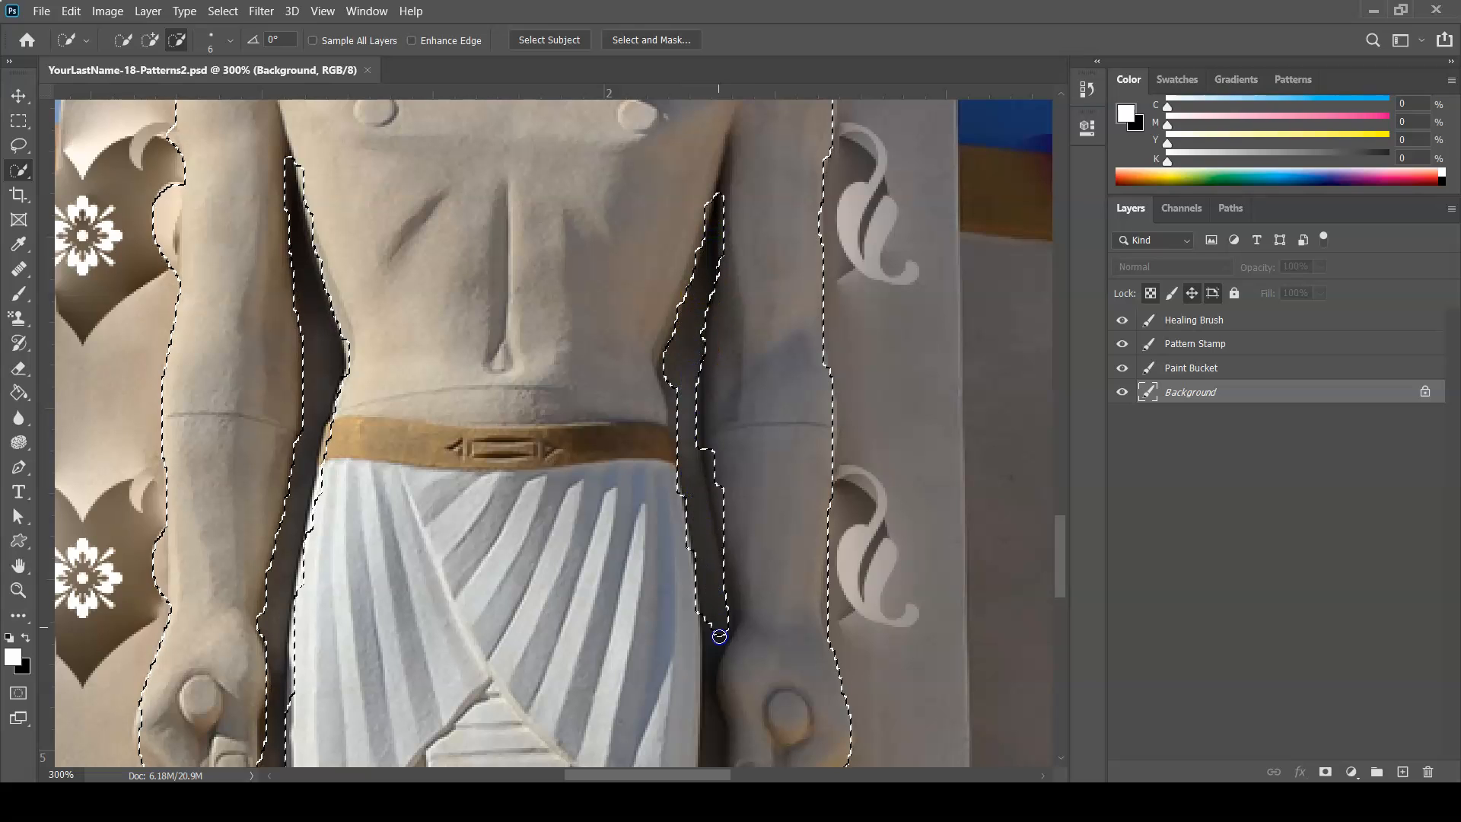
drag(711, 655, 707, 652)
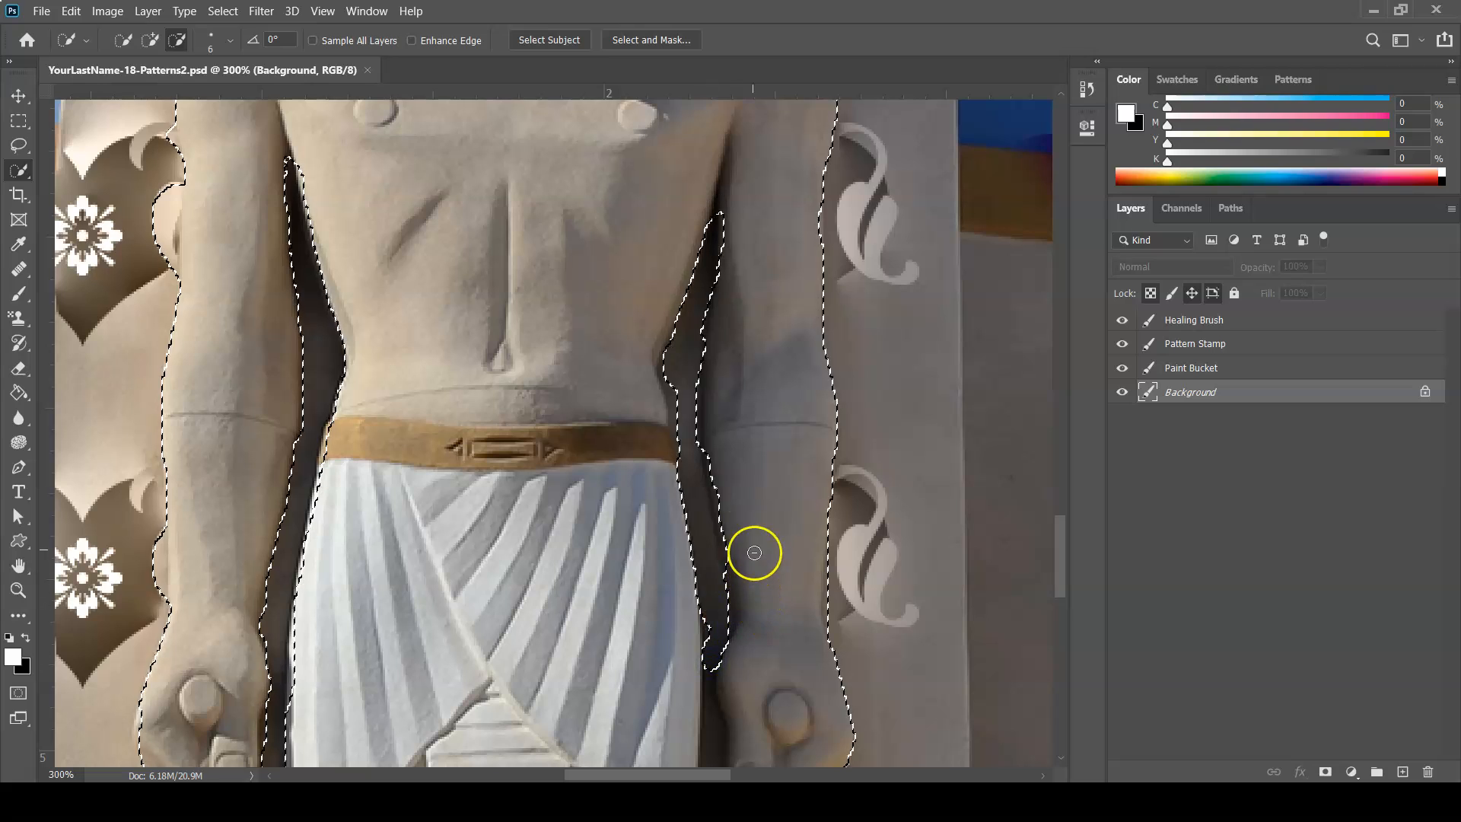
mouse_move(676, 385)
mouse_down()
mouse_move(683, 422)
mouse_move(692, 390)
mouse_up()
drag(695, 441, 699, 465)
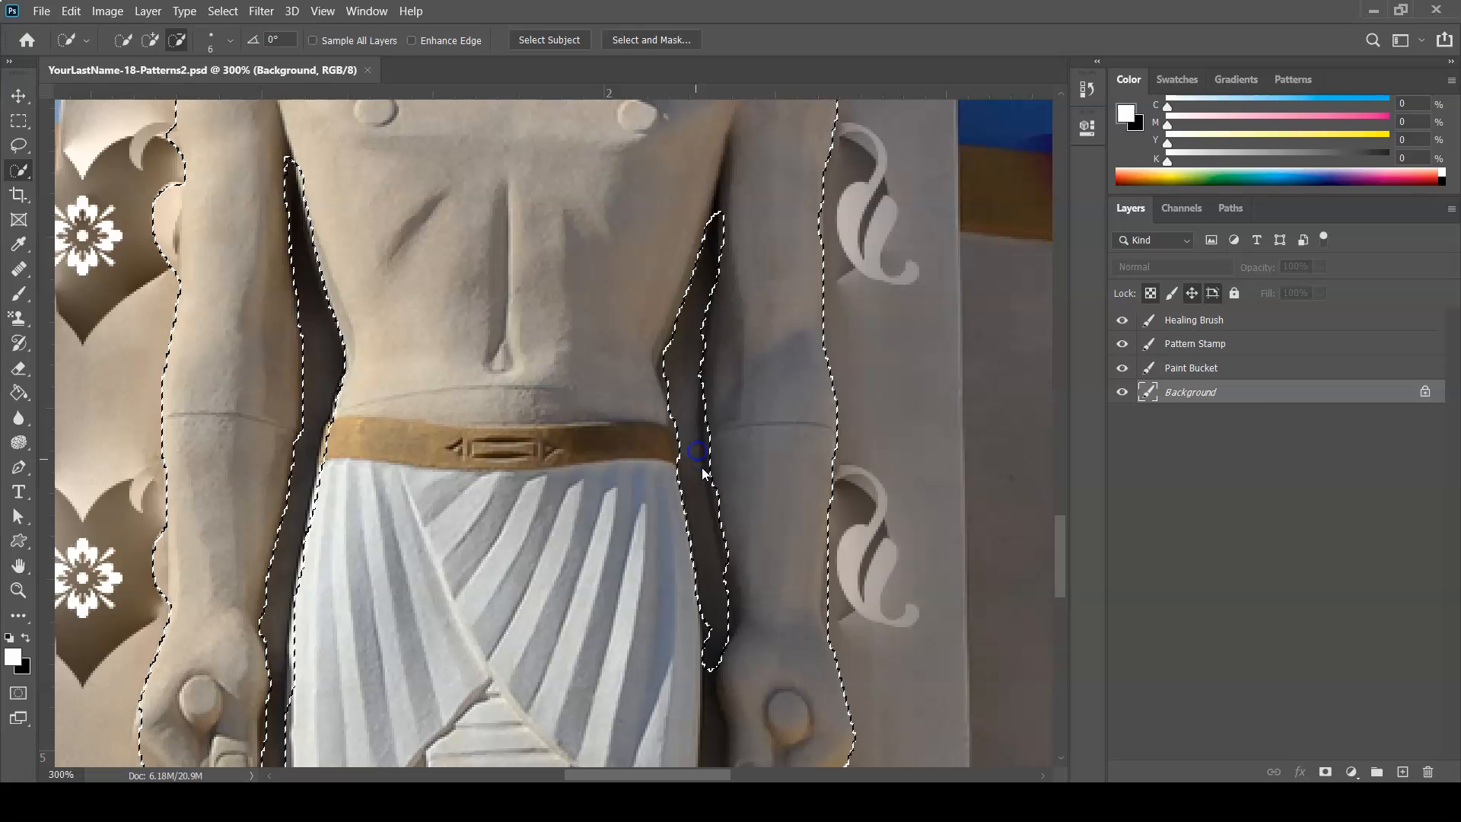
mouse_move(712, 390)
mouse_down()
mouse_move(702, 201)
mouse_move(660, 132)
mouse_move(669, 319)
mouse_up()
click(744, 356)
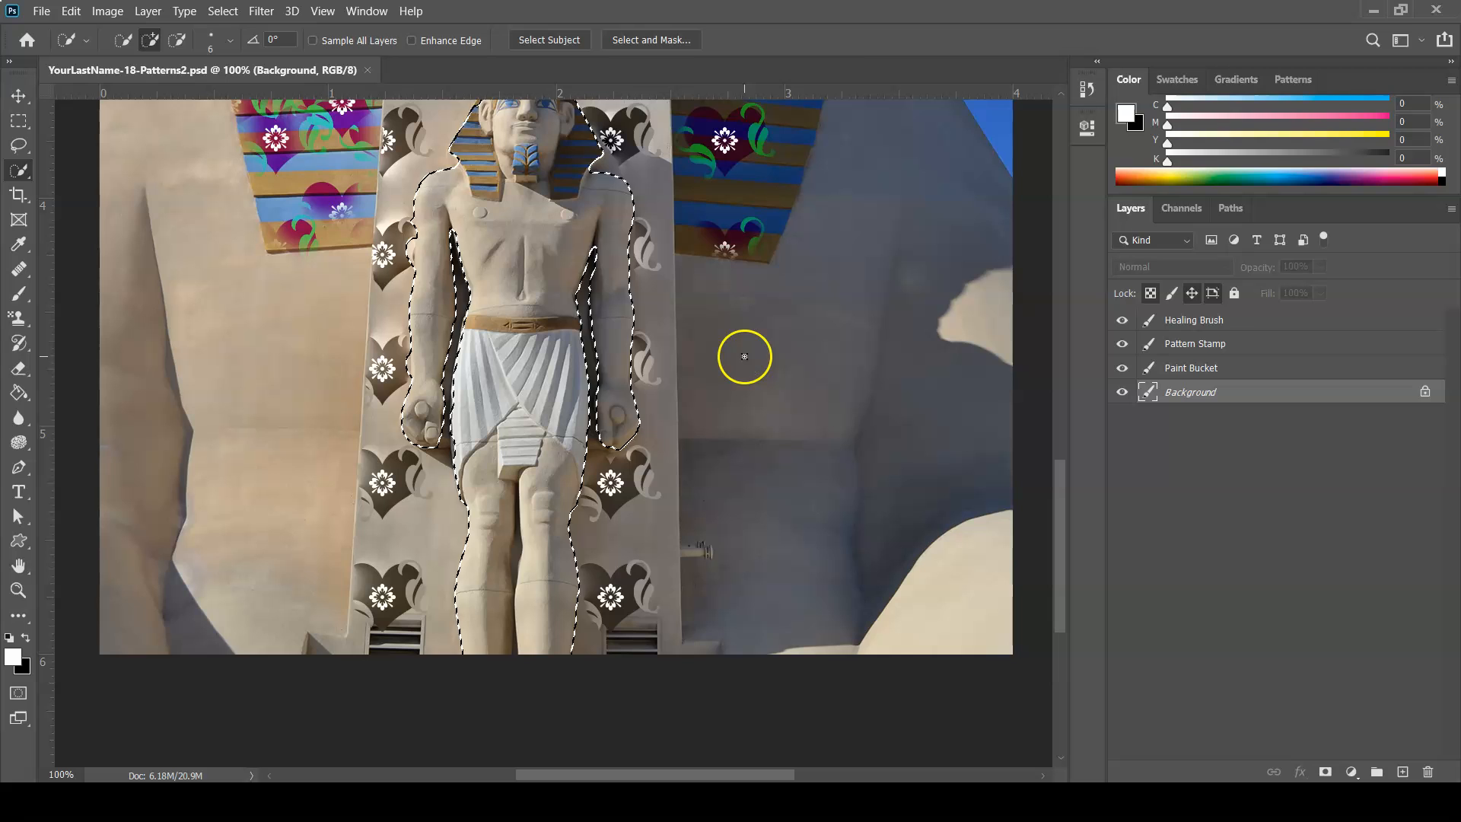
Copy the selected statue from the Background layer and paste it in place as a new layer named Statue
drag(548, 310, 544, 381)
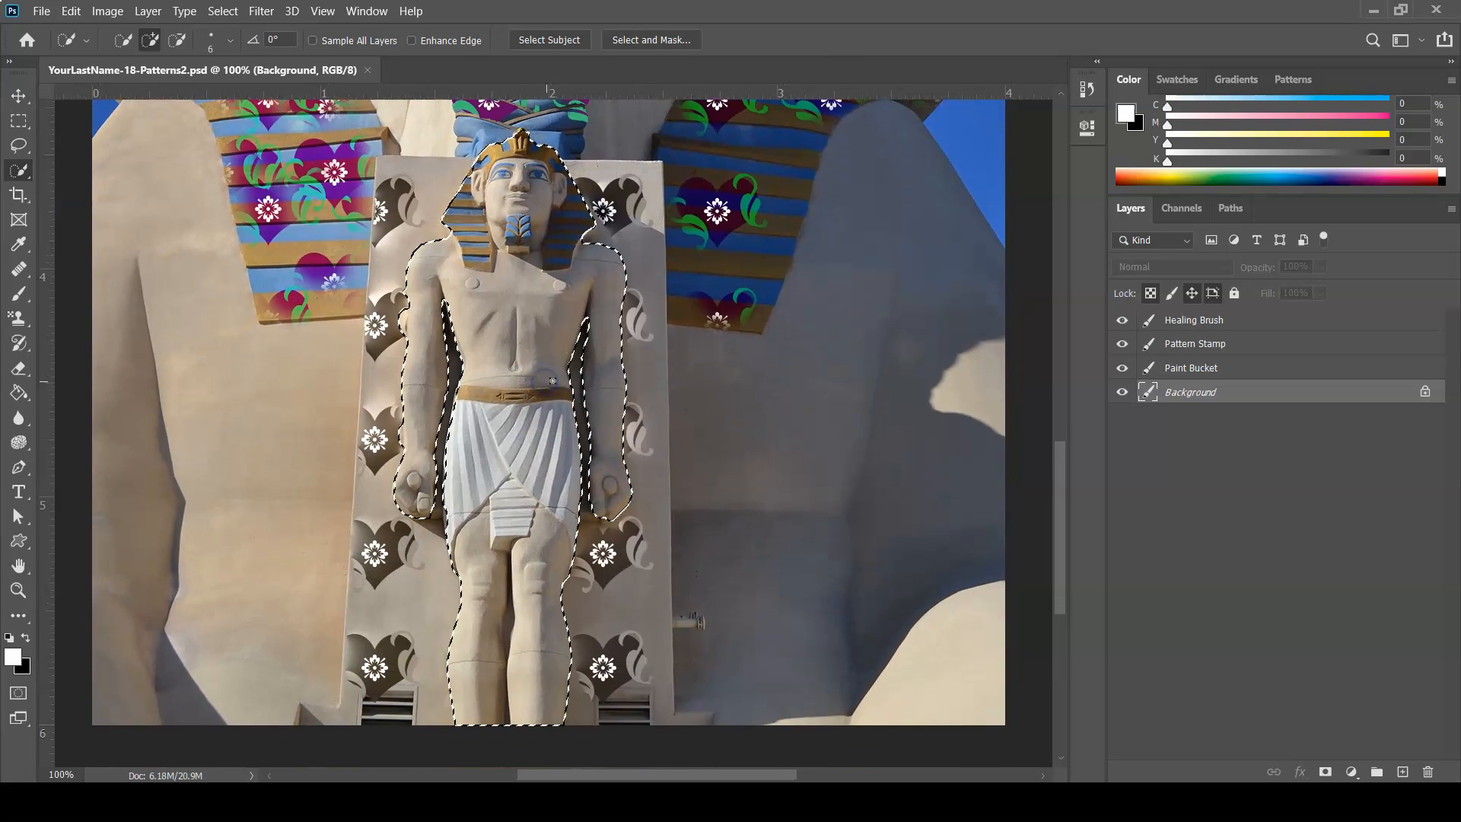
click(19, 96)
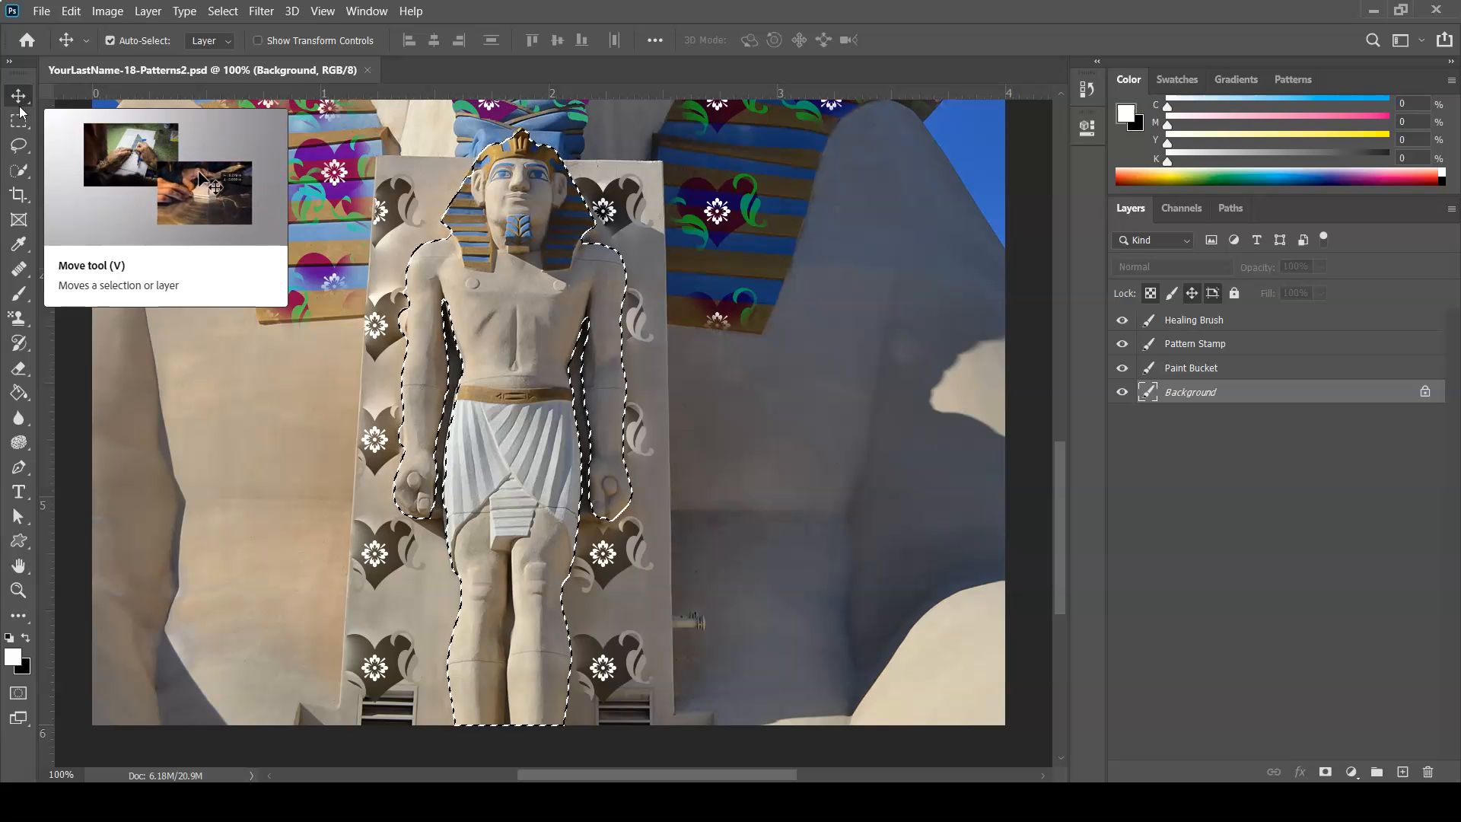
click(72, 12)
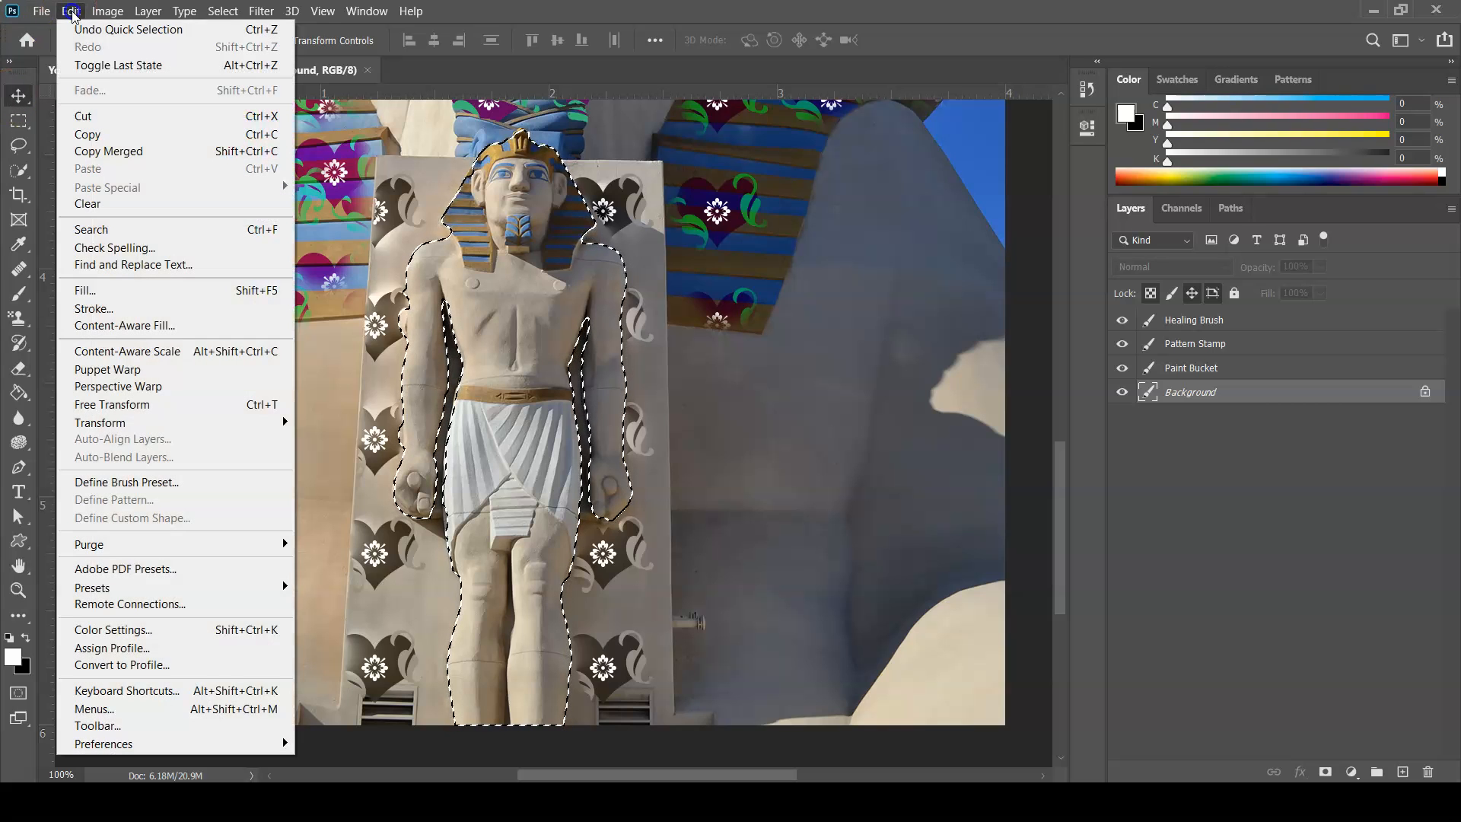
click(115, 137)
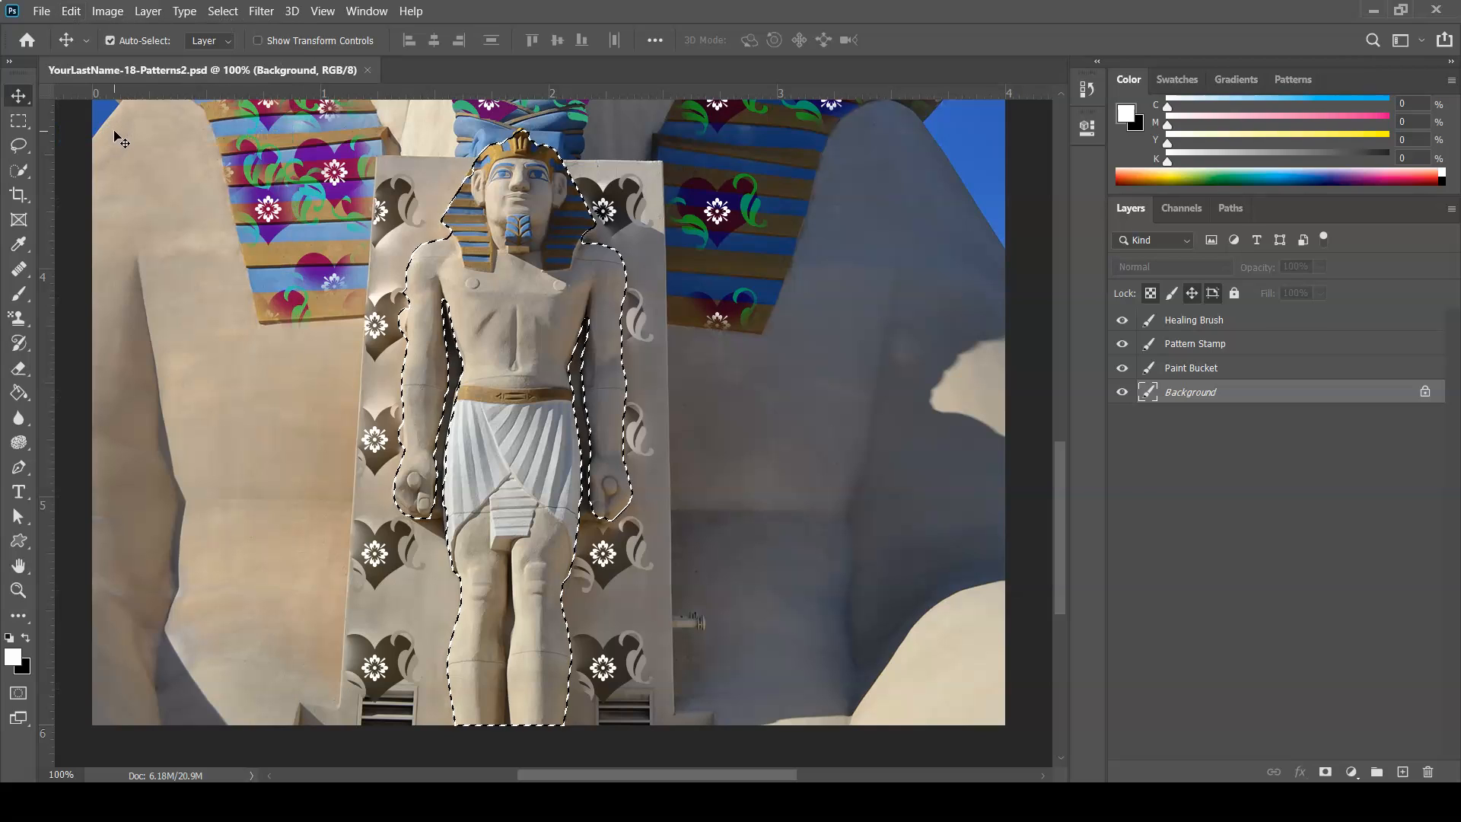
click(70, 11)
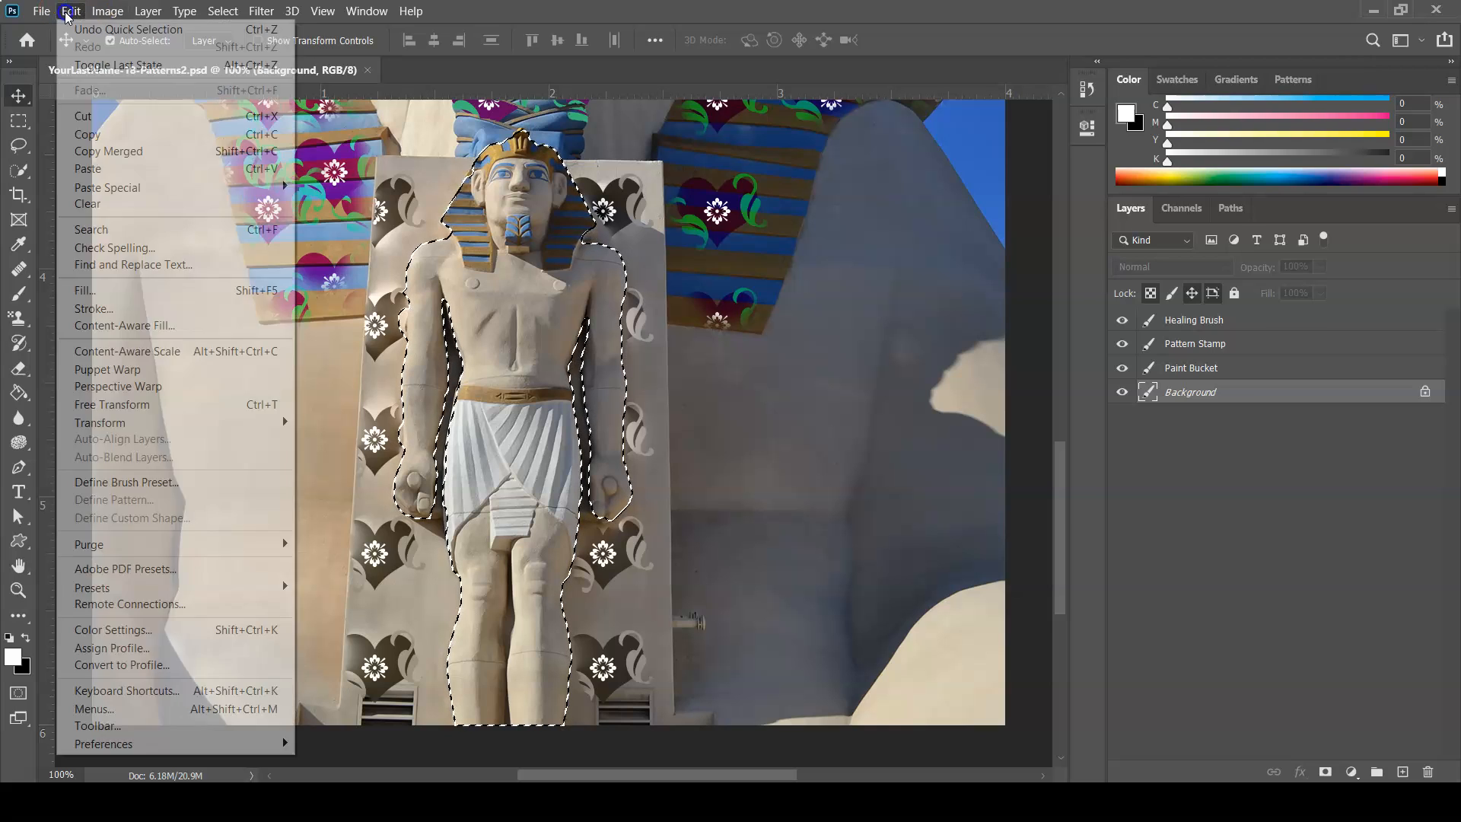
mouse_move(133, 196)
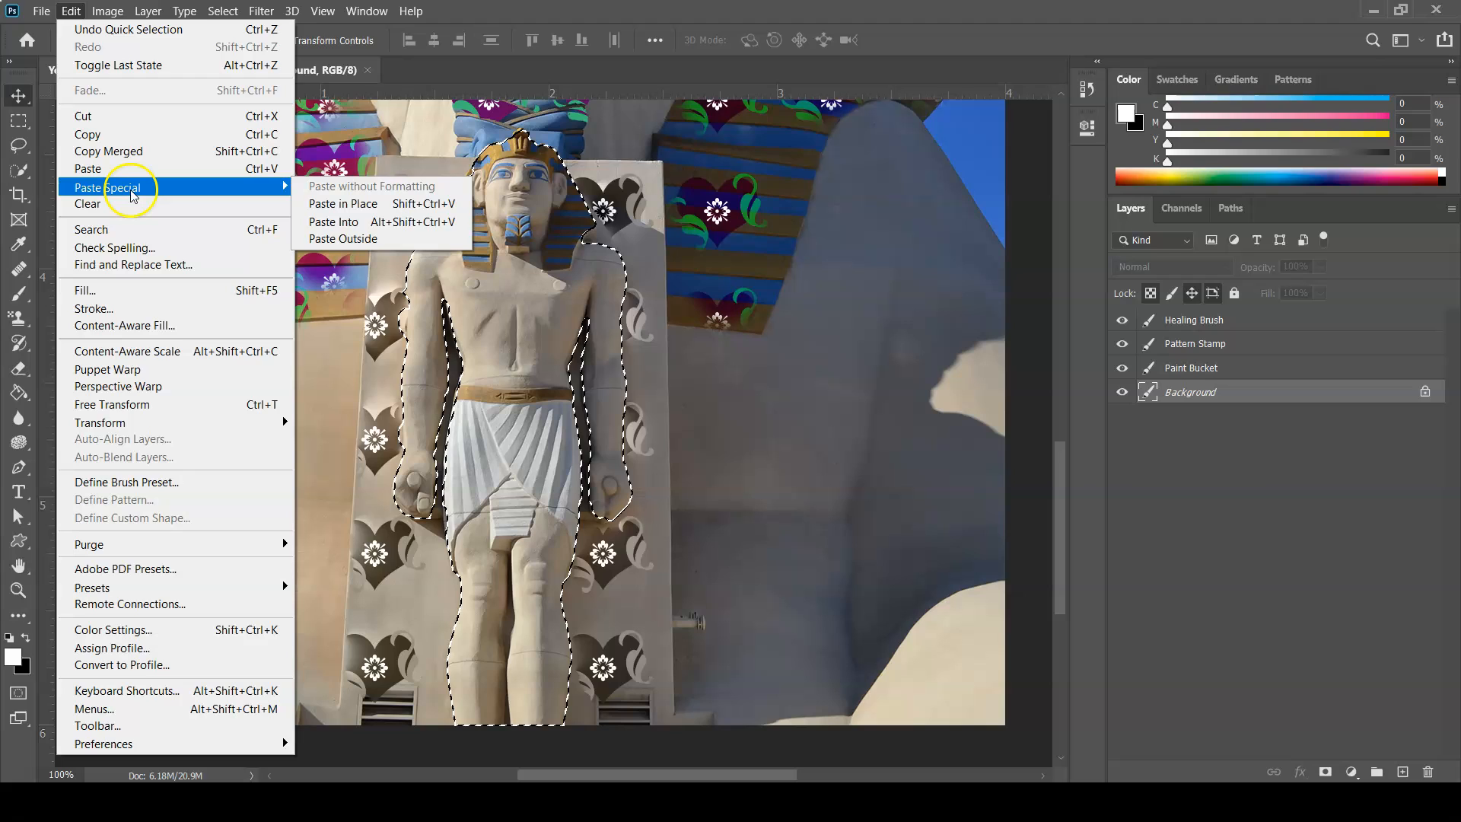
click(359, 203)
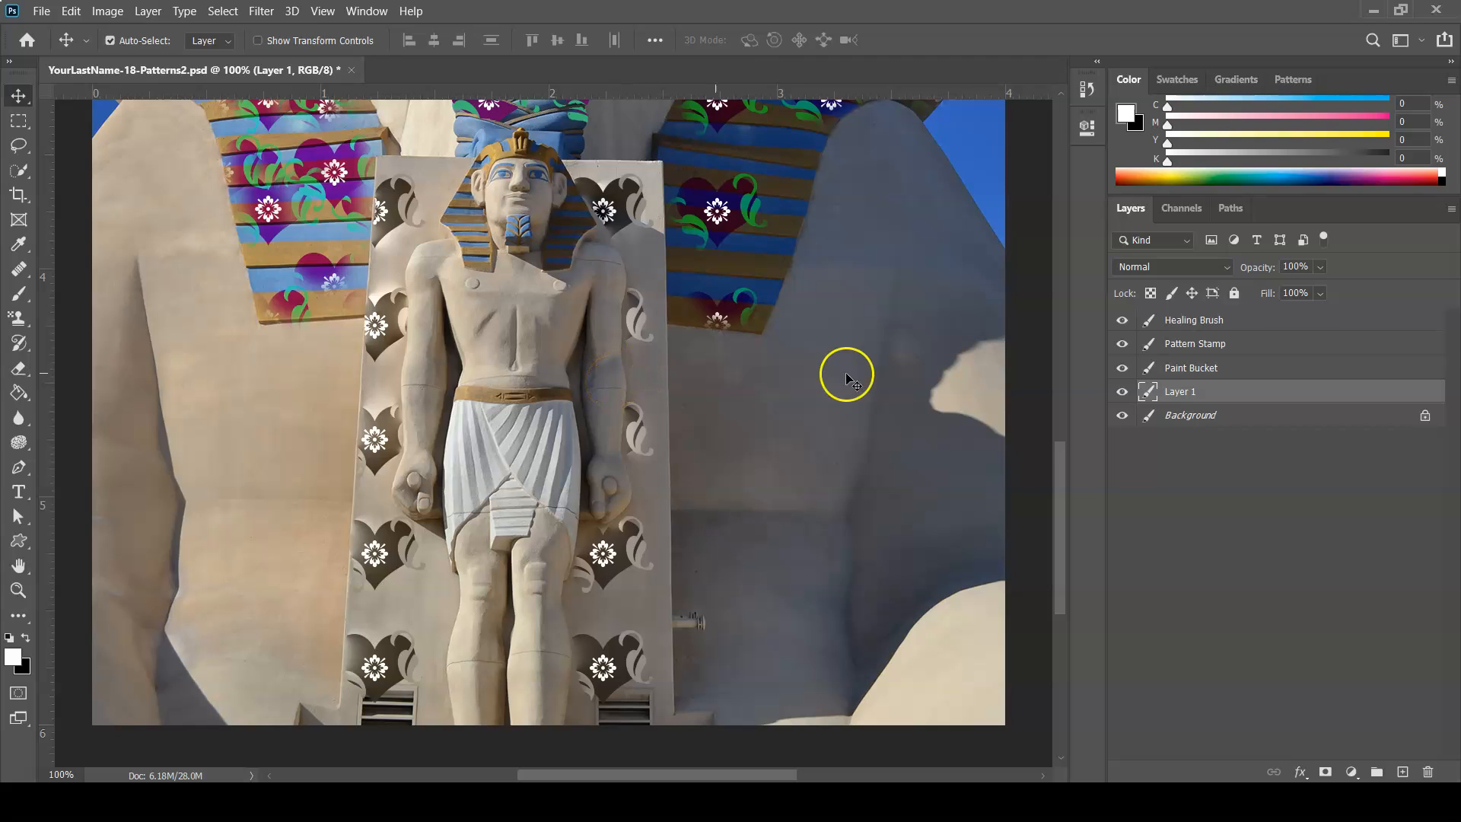
double_click(1181, 392)
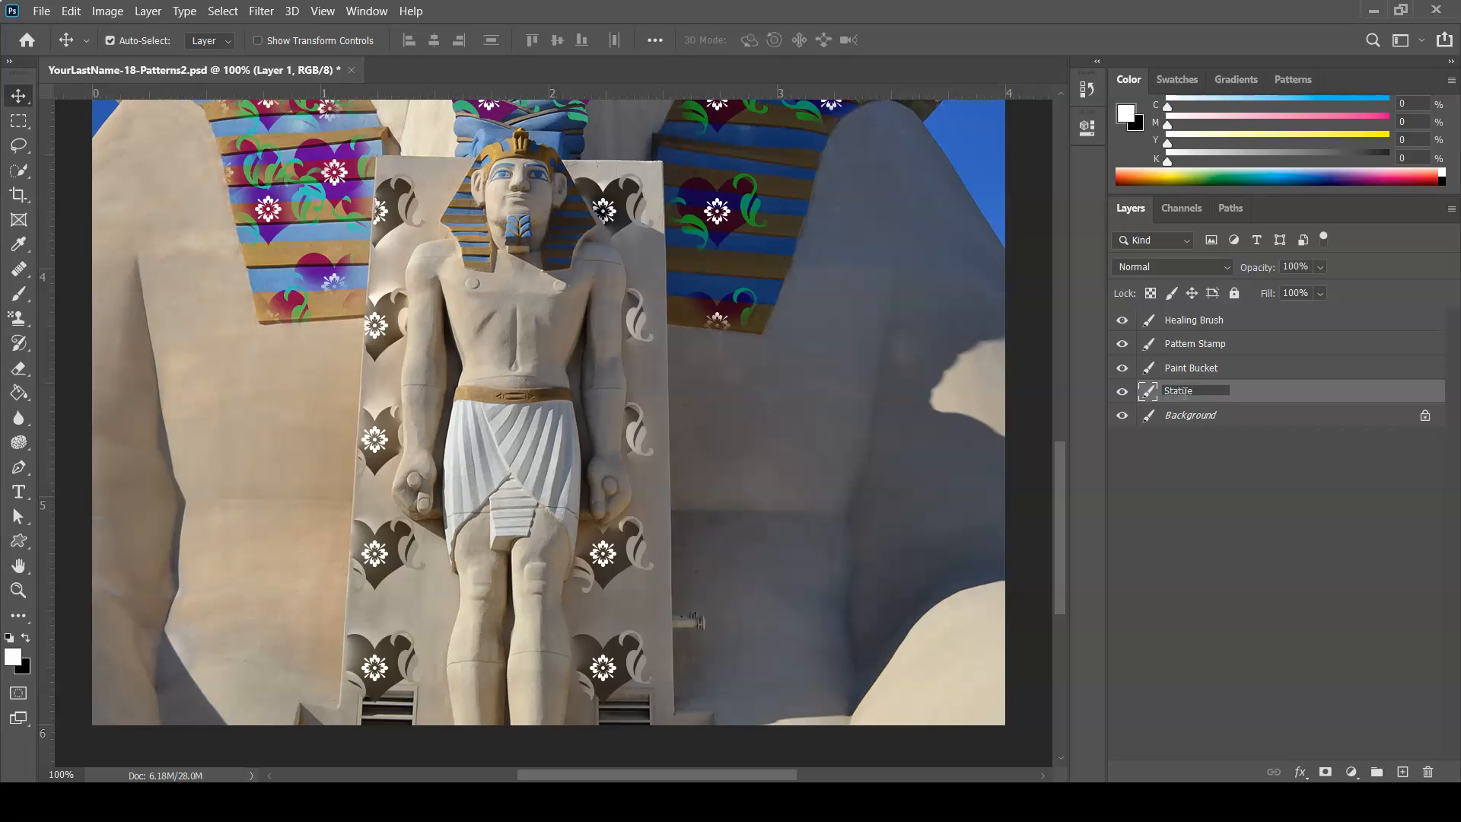
key(Return)
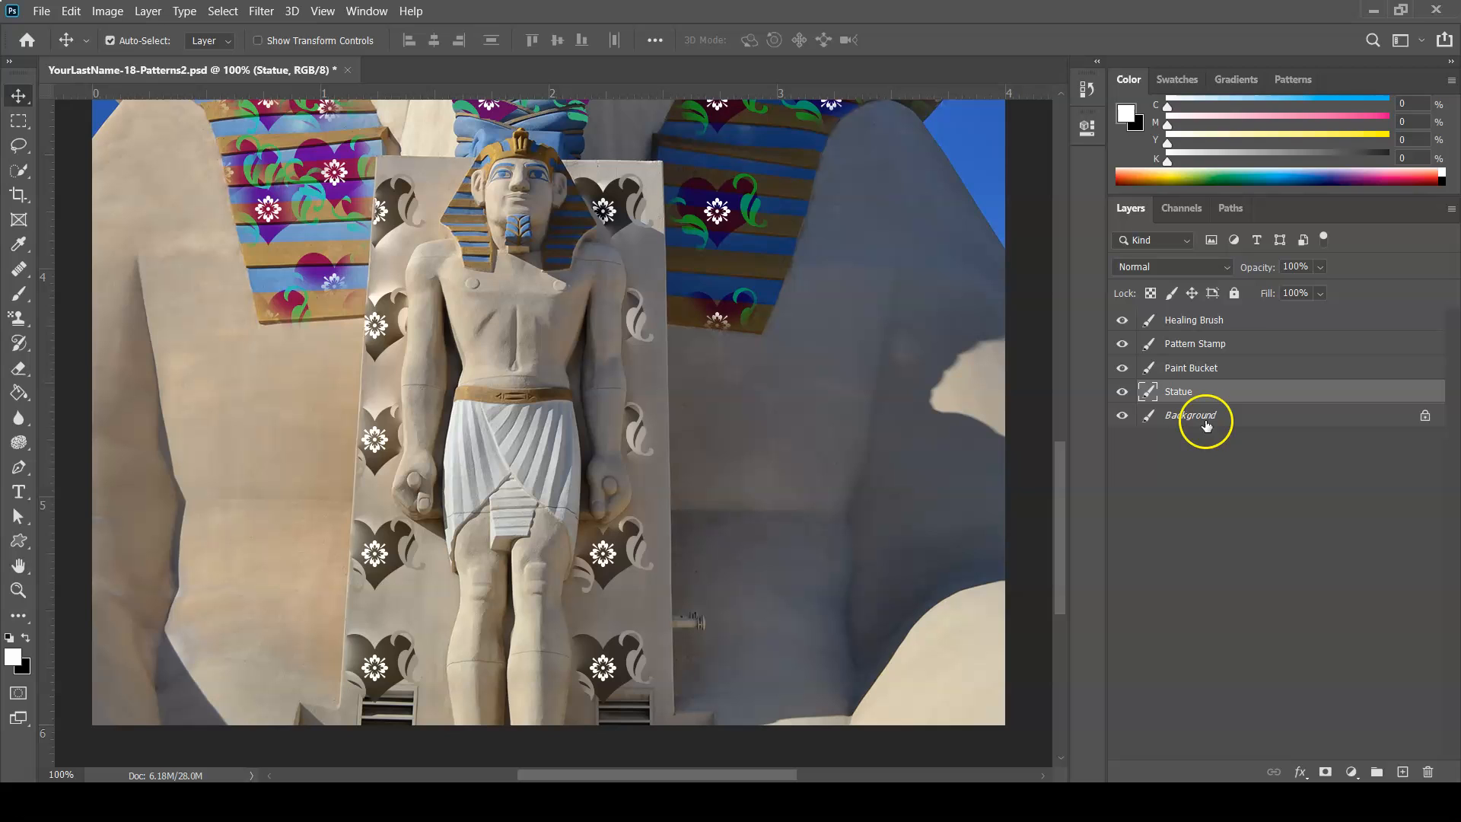
Check the Statue layer on its own by hiding the Background and the three pattern layers, and show the pattern layers again
click(1122, 416)
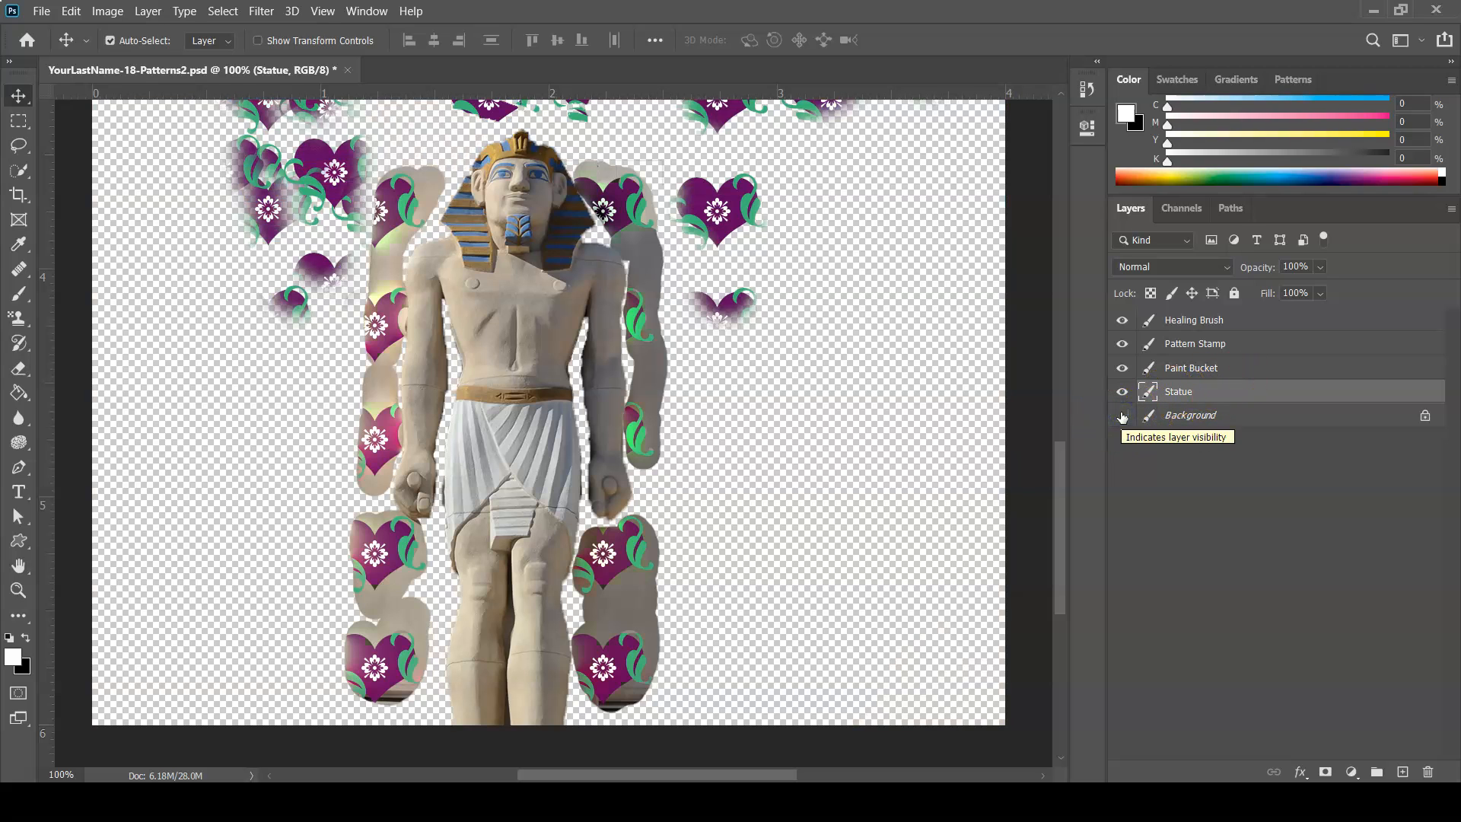
key(ctrl+0)
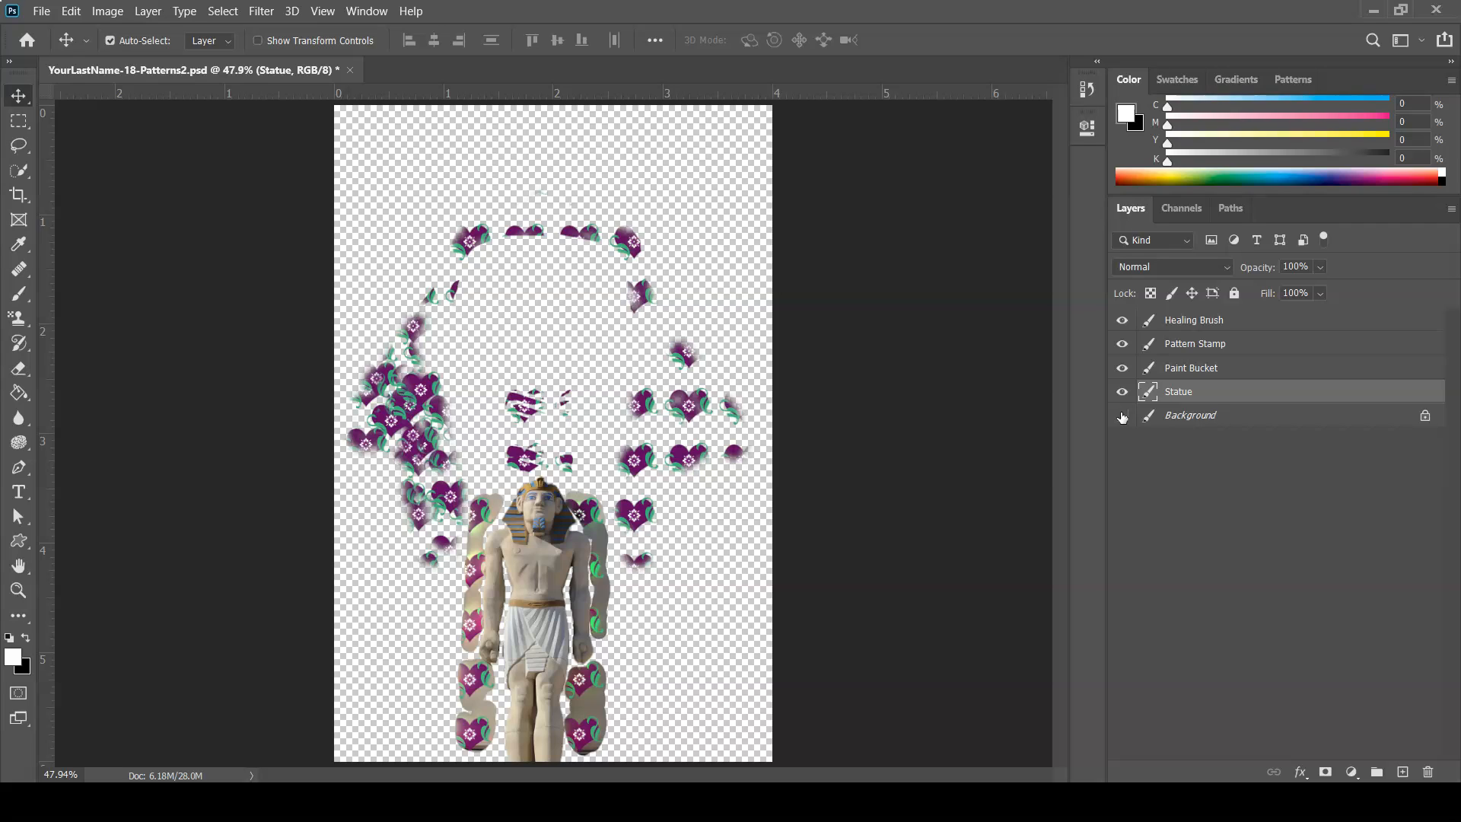
click(1123, 368)
click(1124, 319)
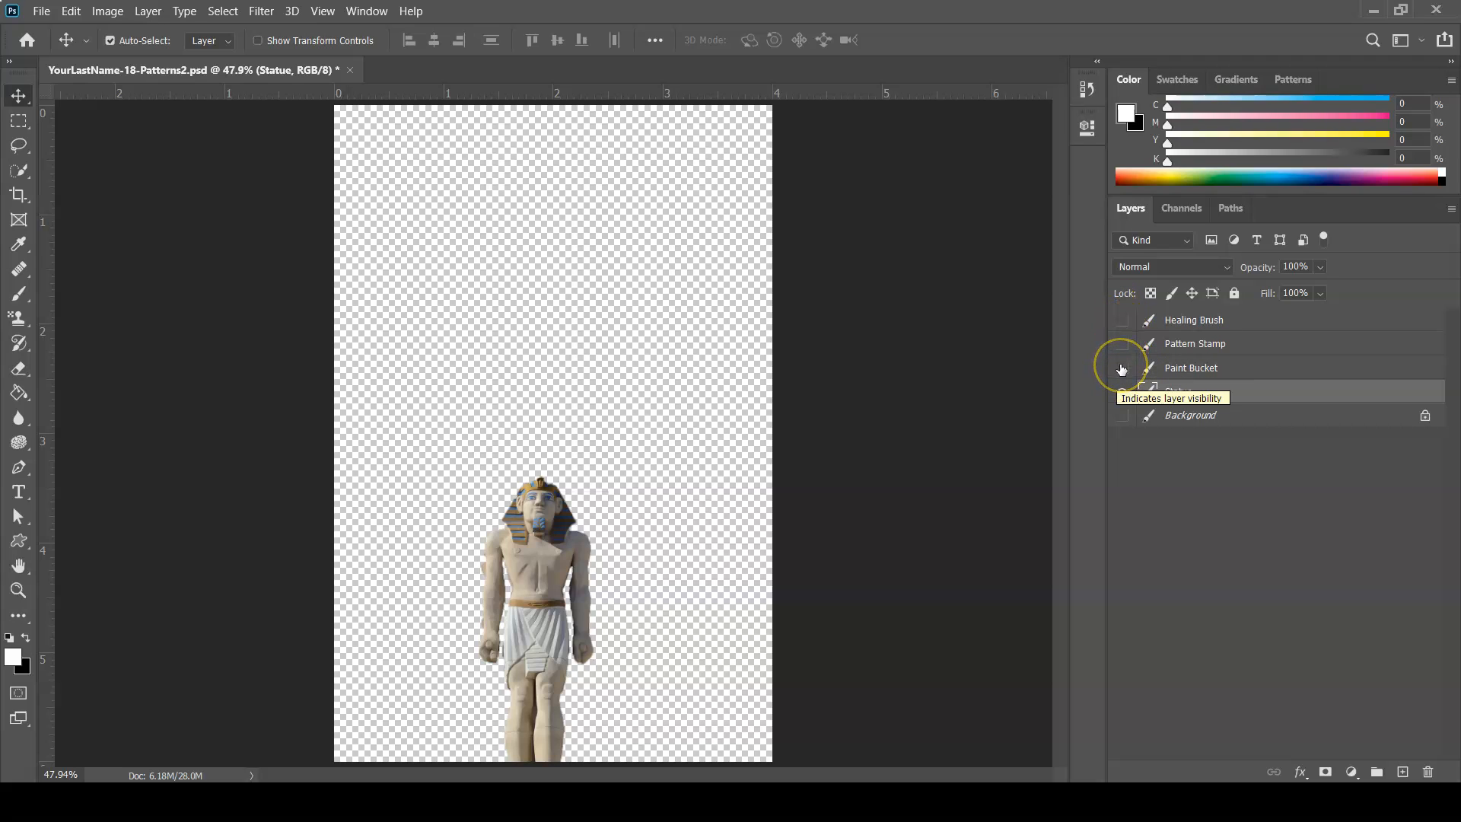
drag(1121, 369, 1121, 319)
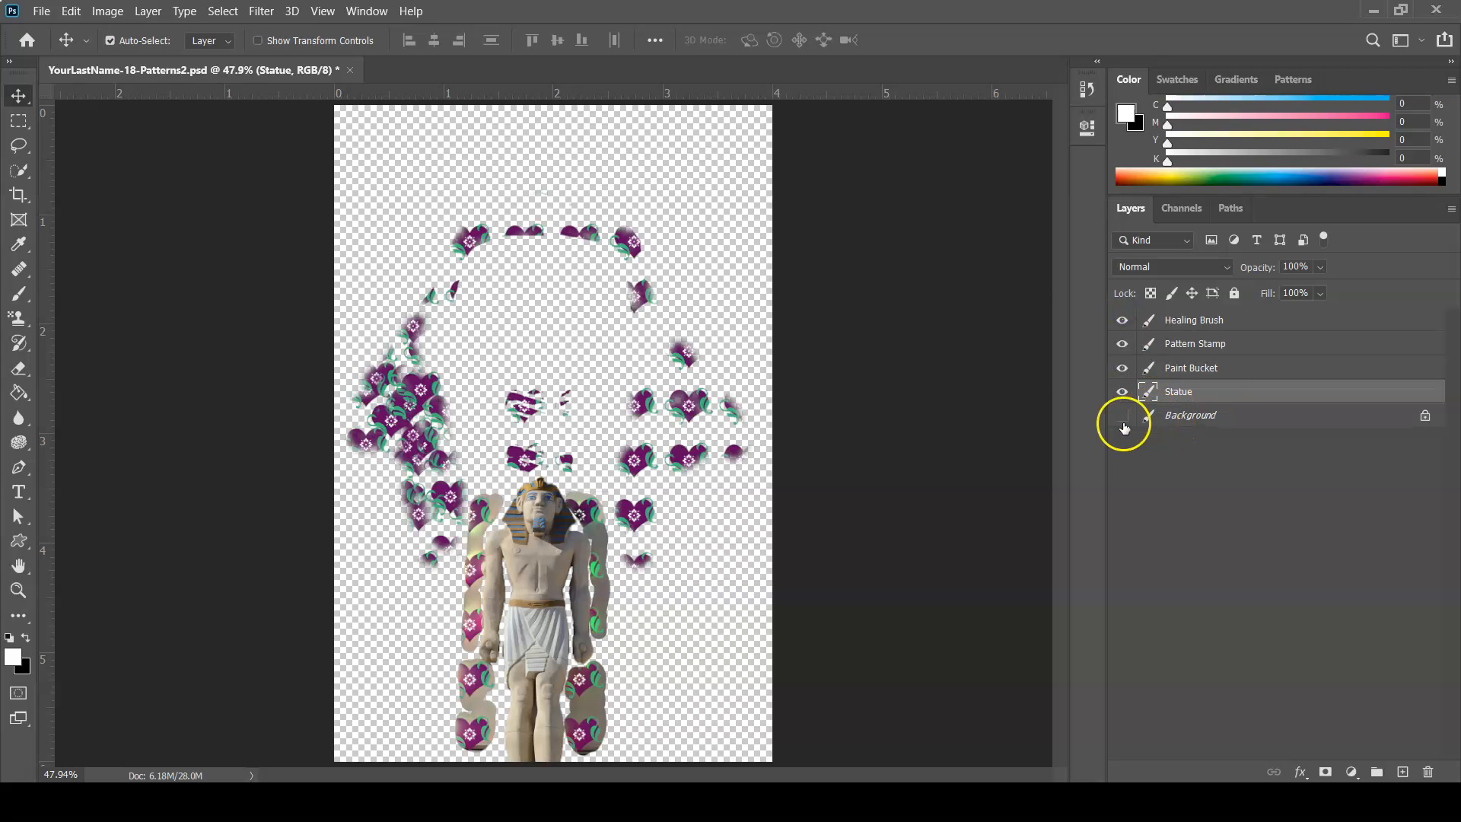
Show the Background layer again and add a Pattern Overlay effect to the Statue layer
click(1123, 417)
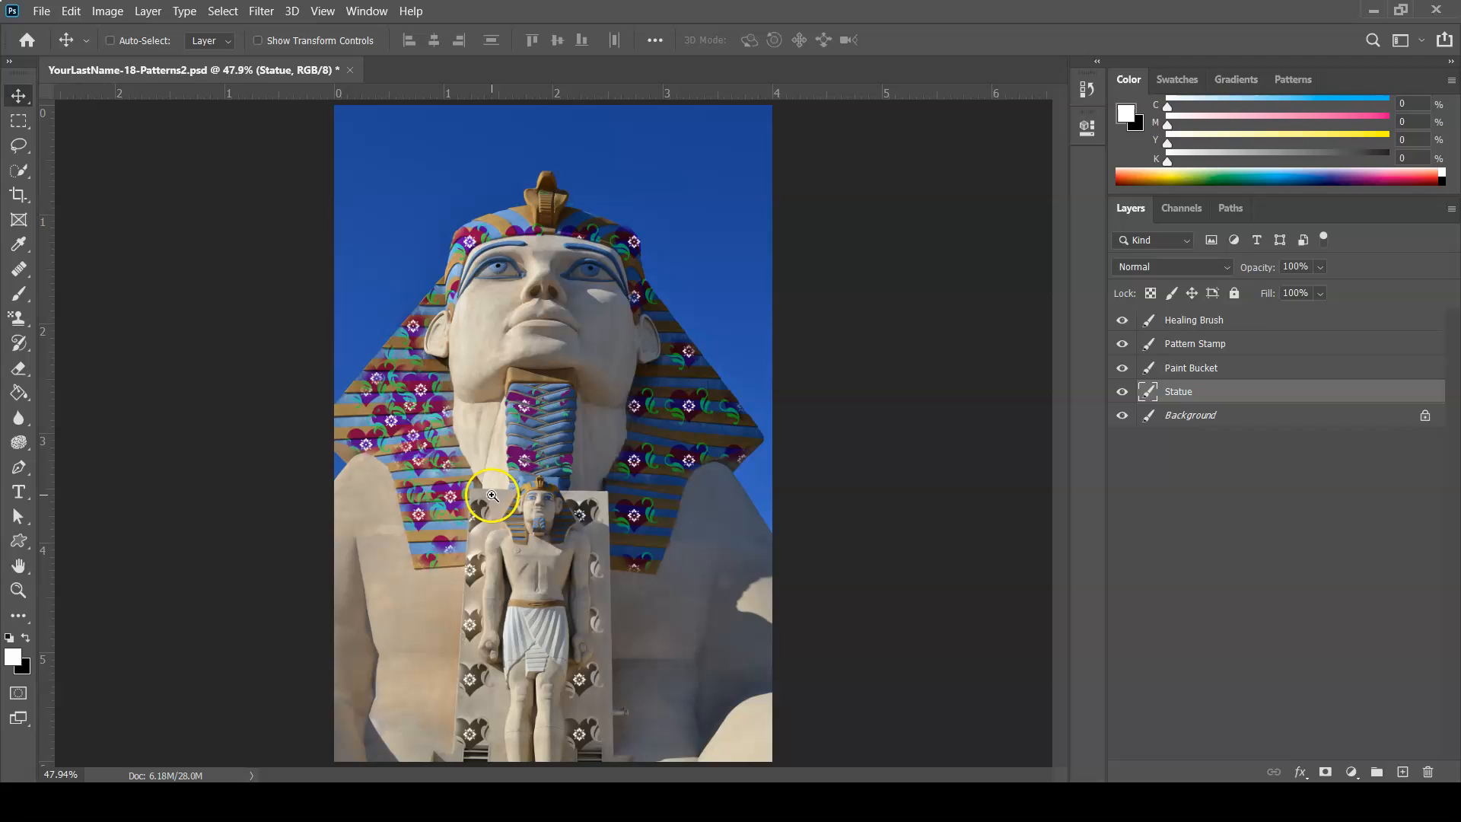
ctrl+click(603, 545)
ctrl+click(602, 545)
ctrl+click(602, 545)
ctrl+click(602, 544)
drag(434, 537, 679, 330)
key(ctrl+minus)
drag(580, 385, 650, 277)
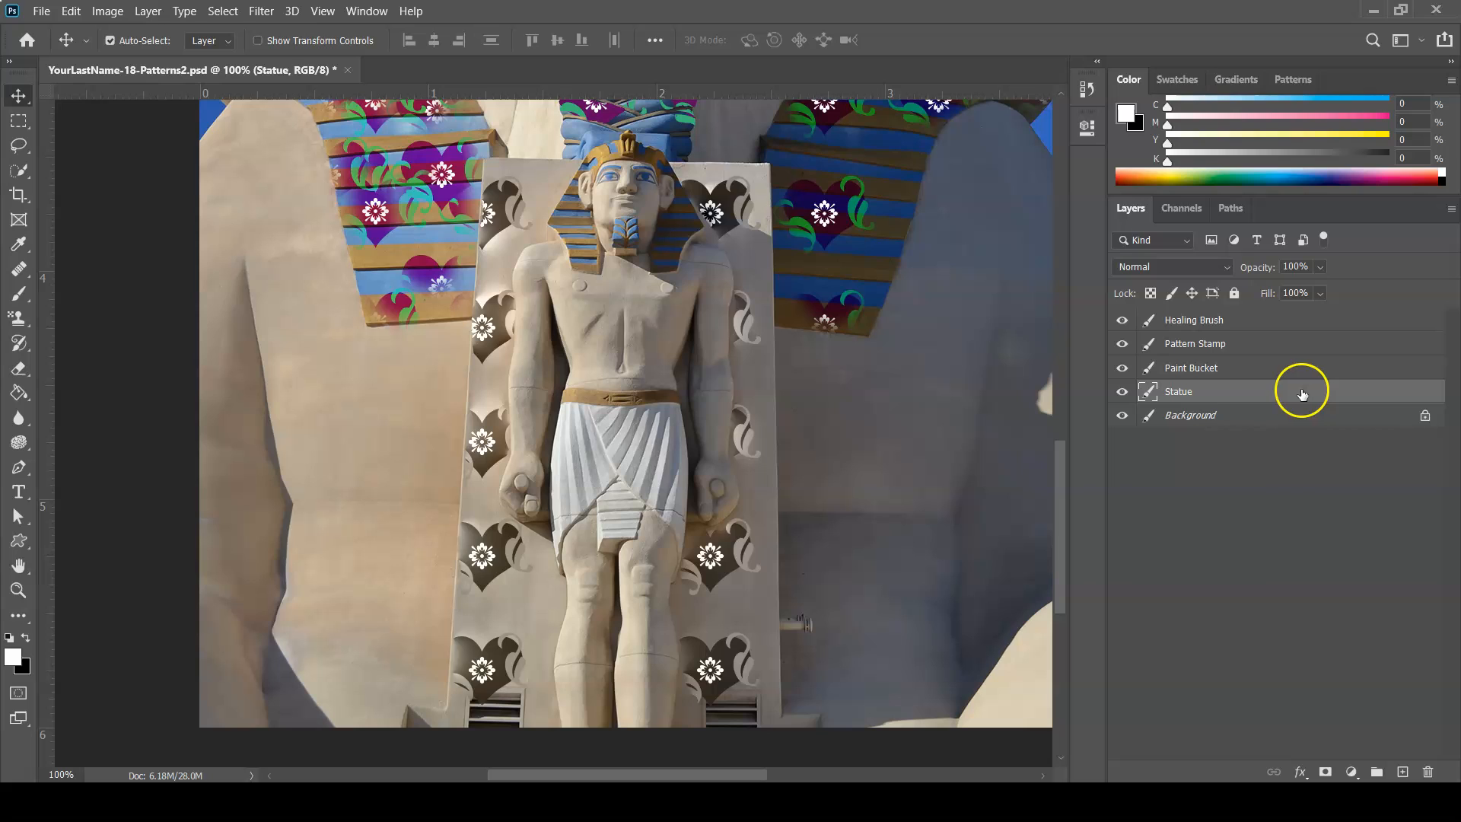
click(1332, 392)
double_click(1333, 393)
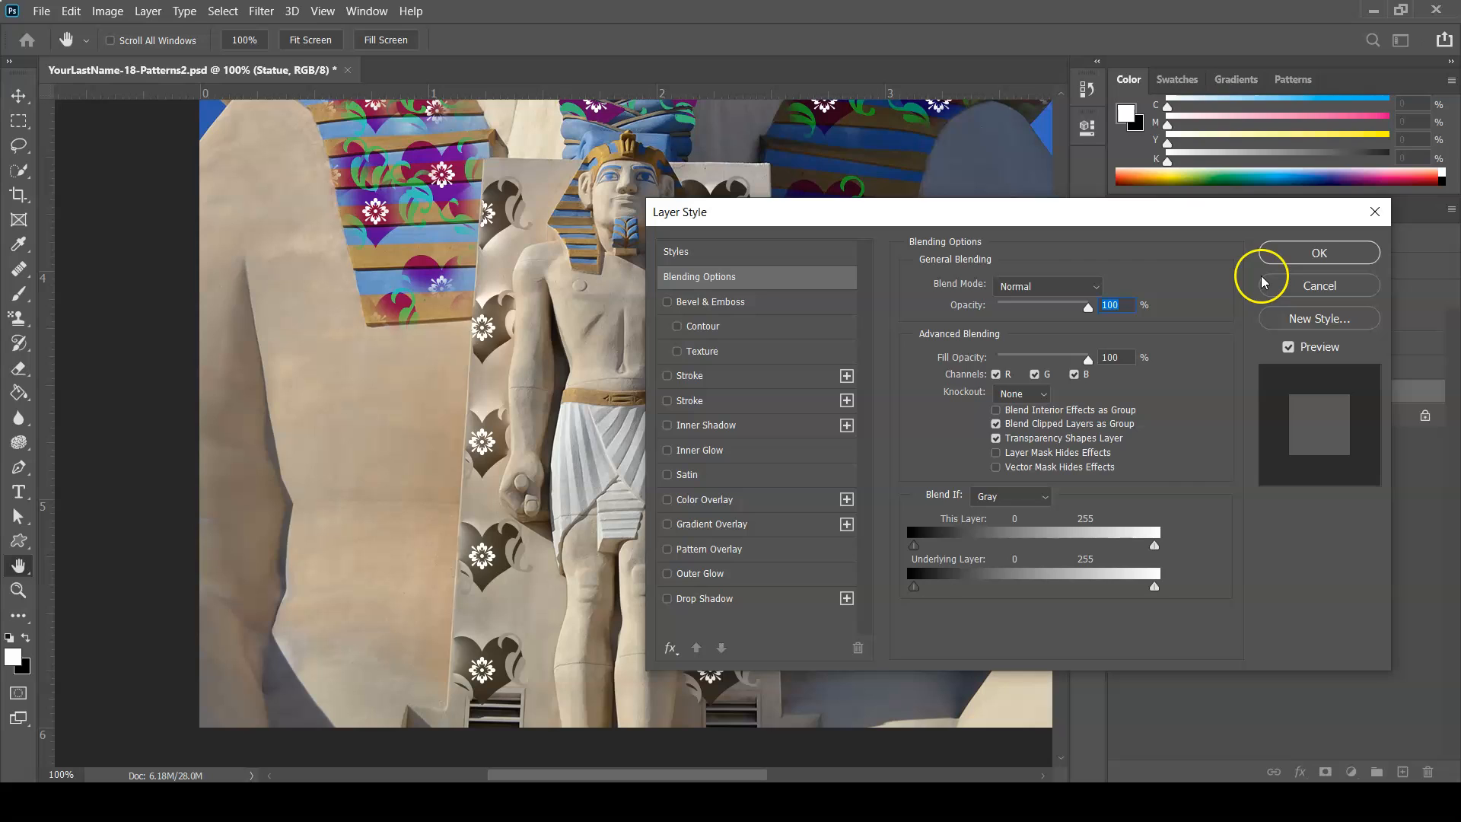
click(667, 550)
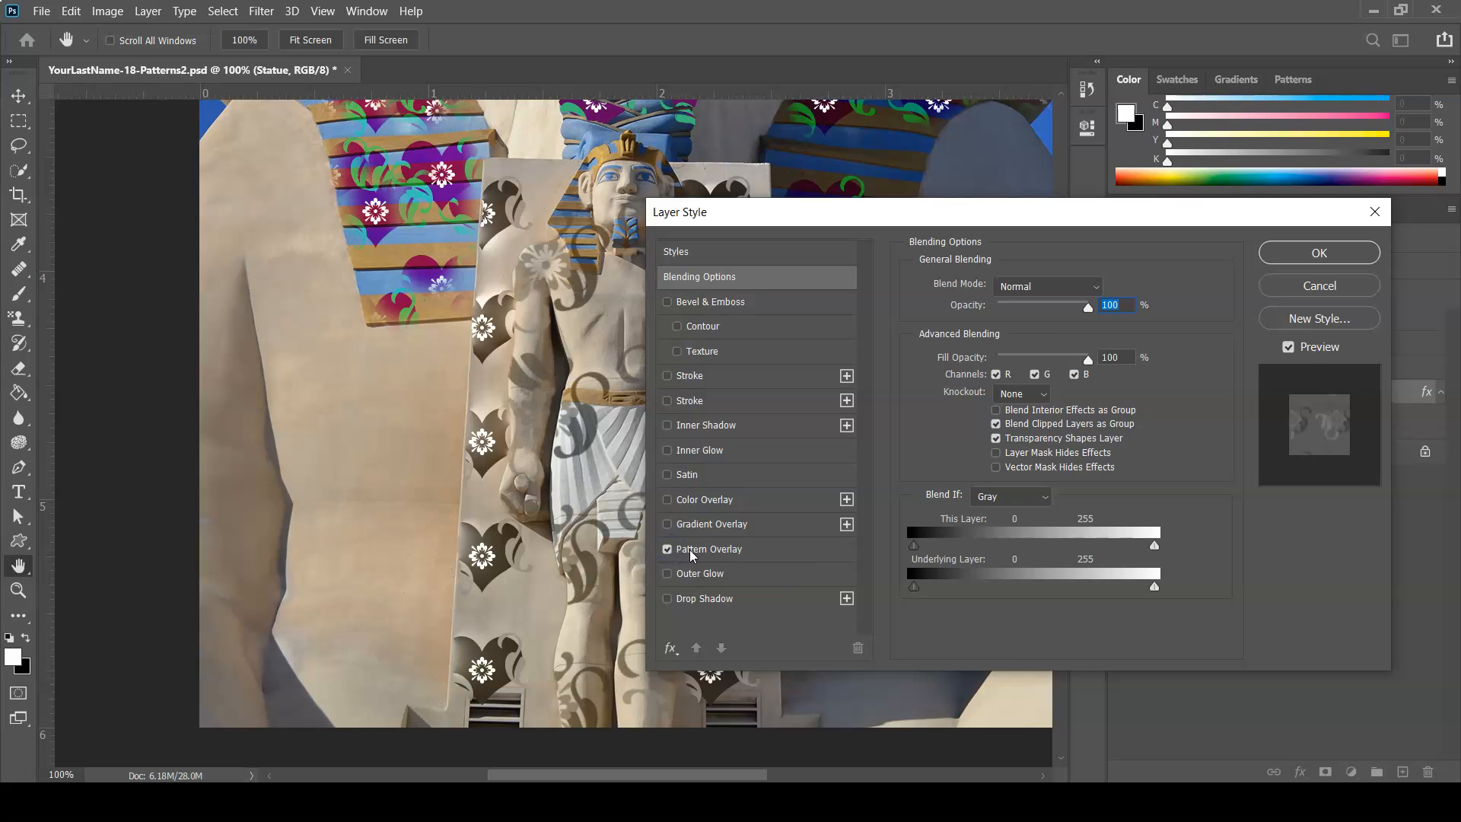
click(692, 552)
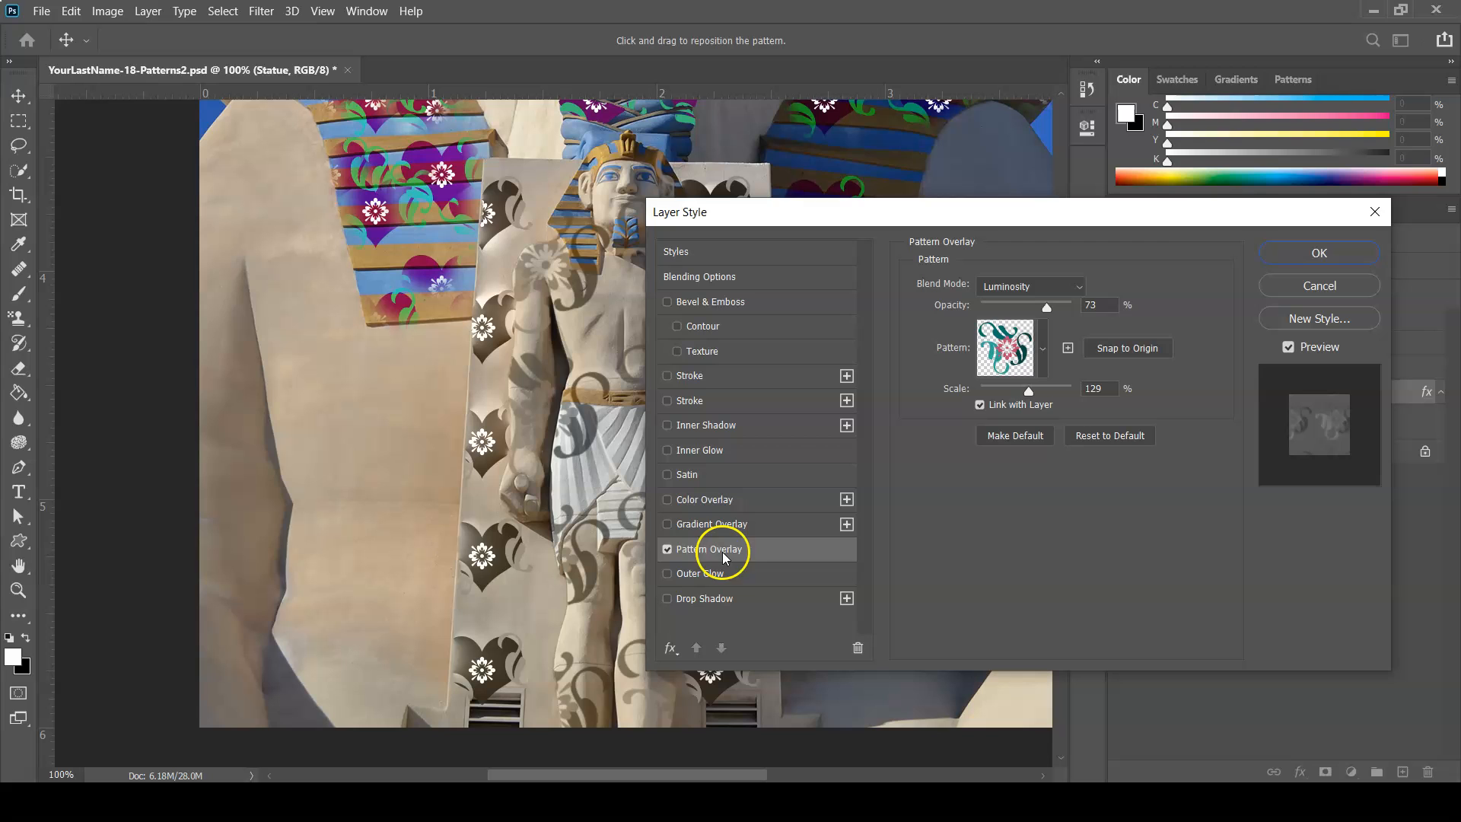
Choose the custom heart pattern for the Statue layer's overlay, with Normal blend mode and 100% opacity
drag(1015, 224, 1104, 208)
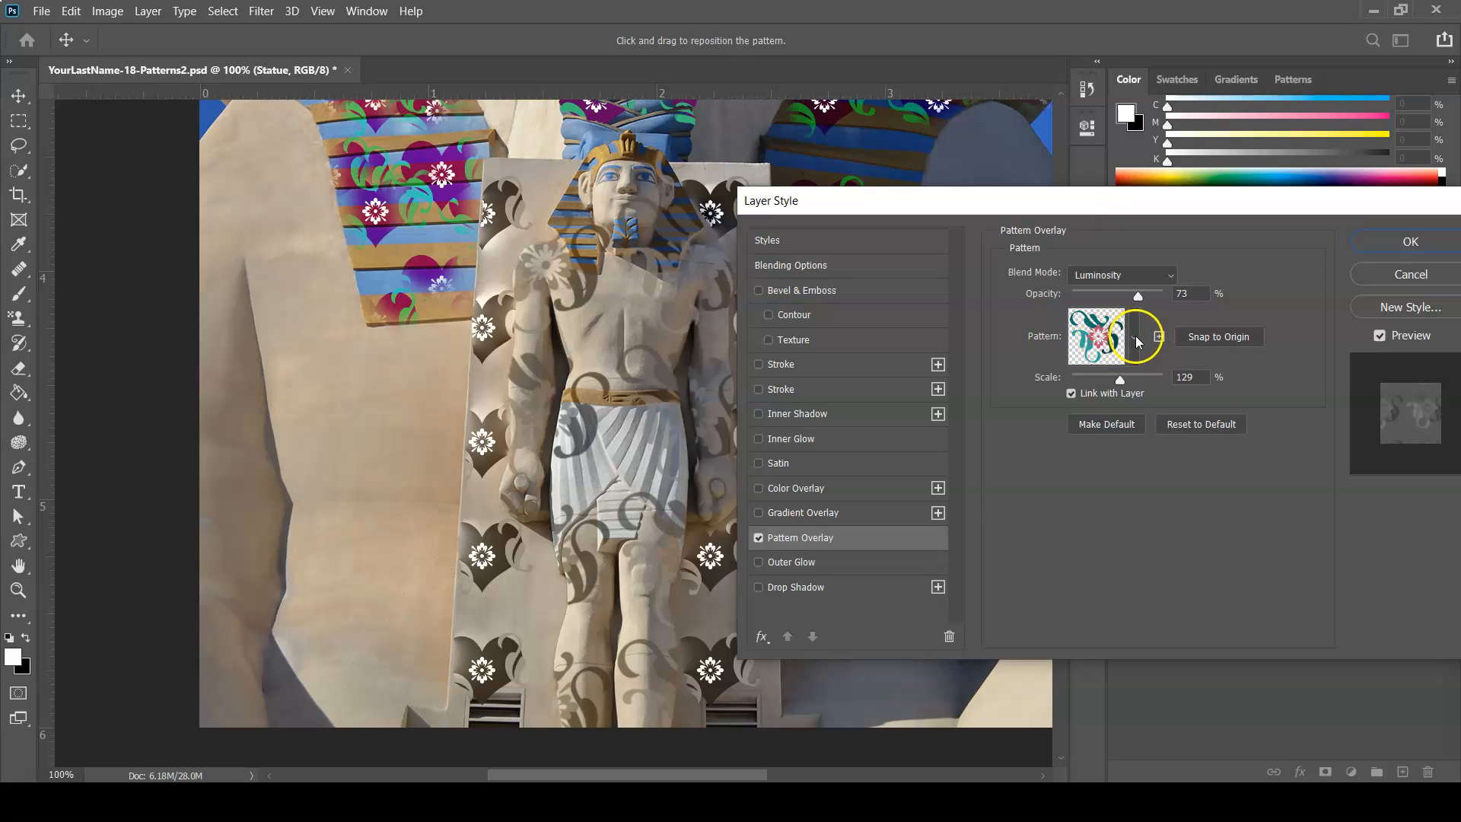
click(1133, 337)
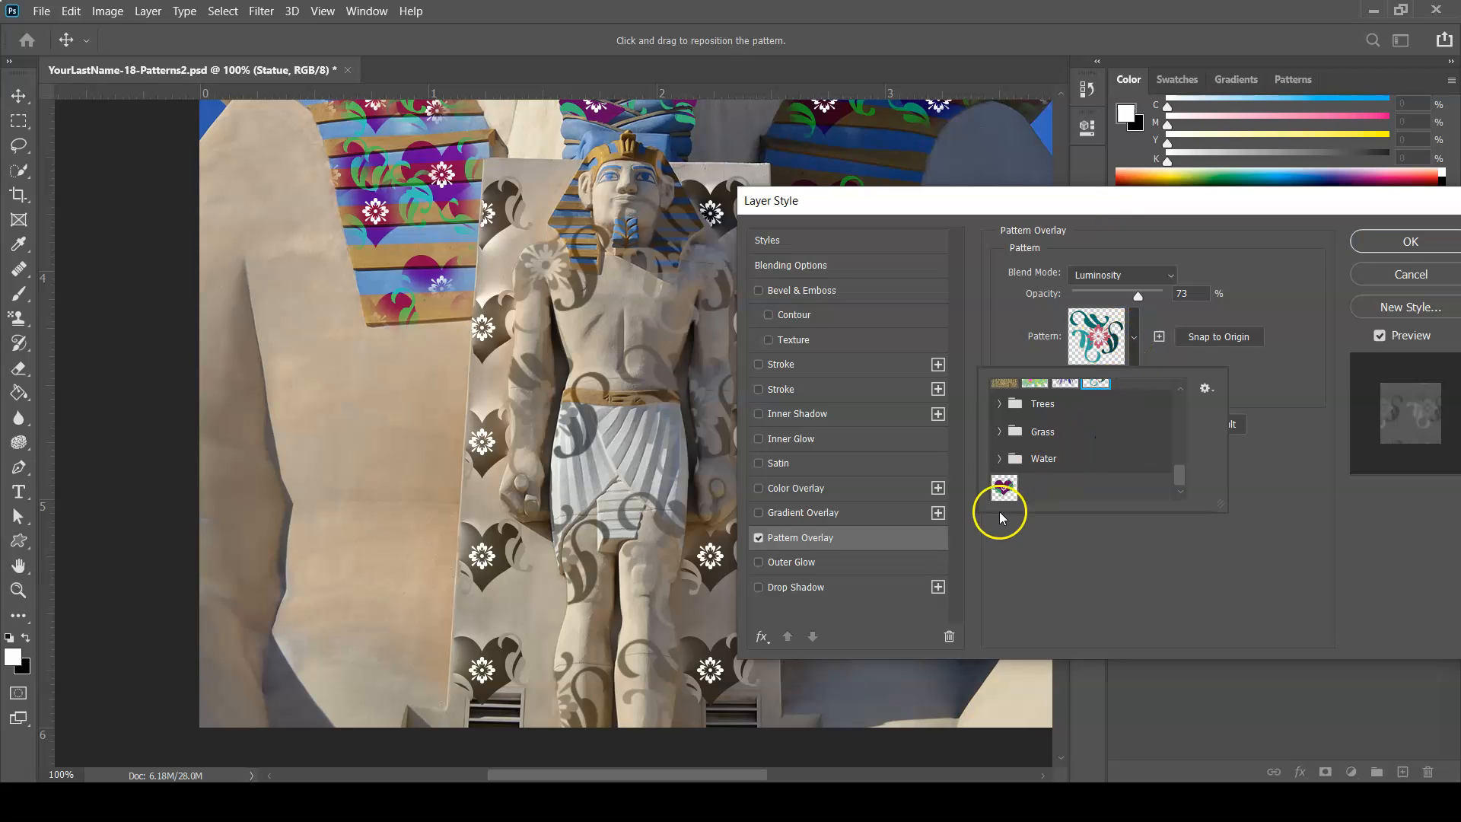
click(1003, 487)
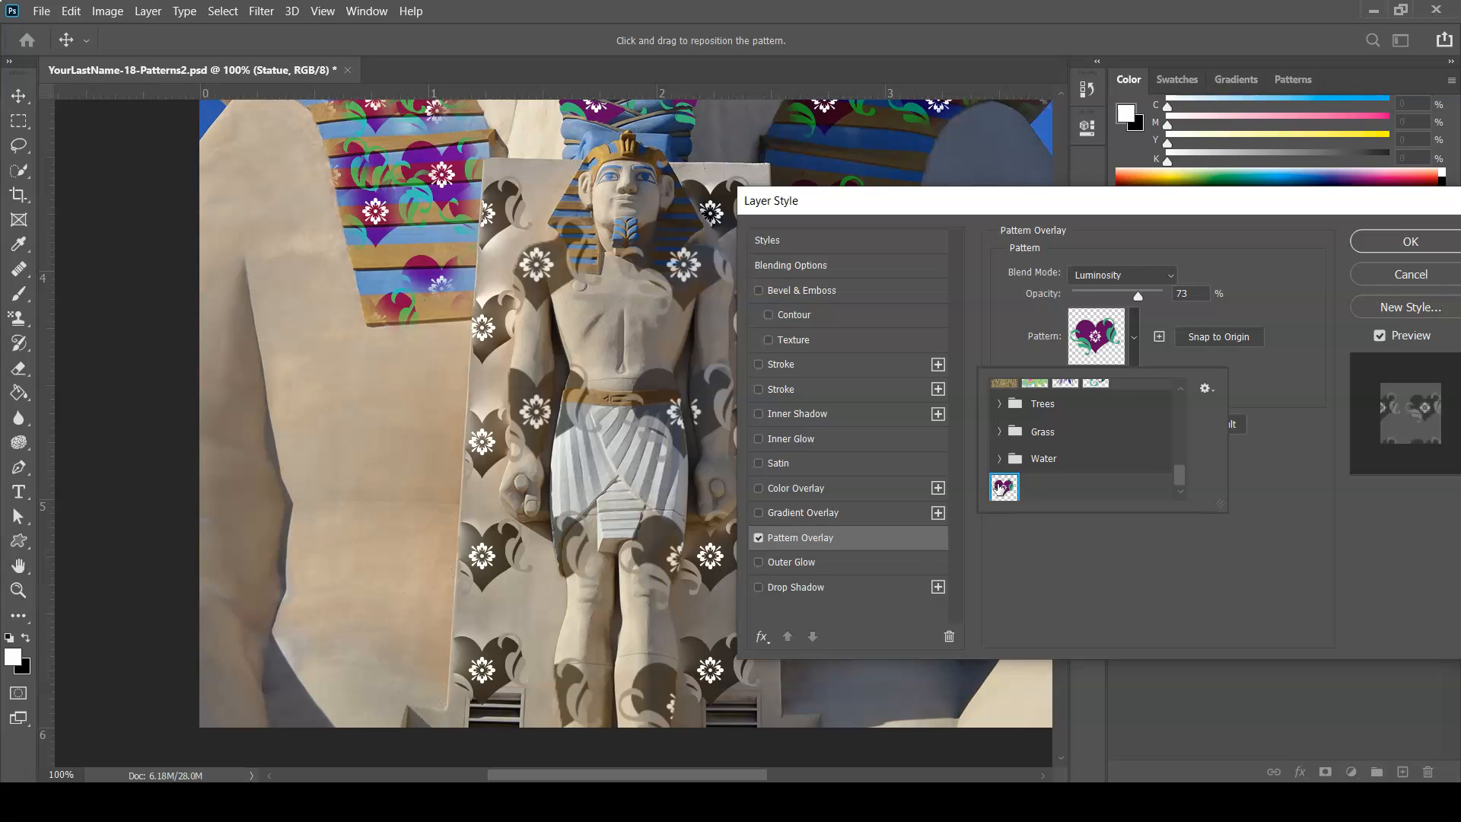
click(1204, 243)
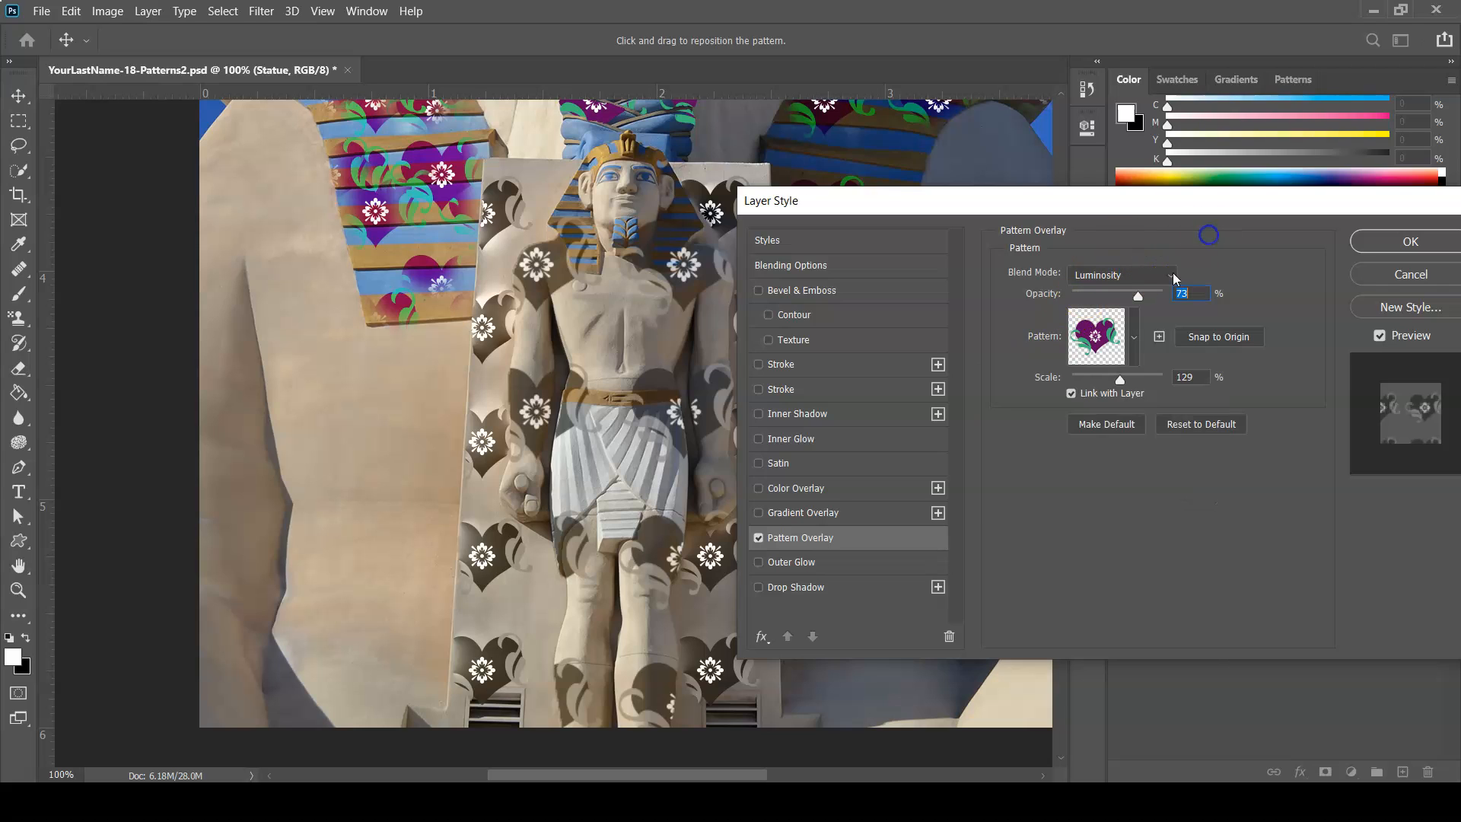
click(1123, 276)
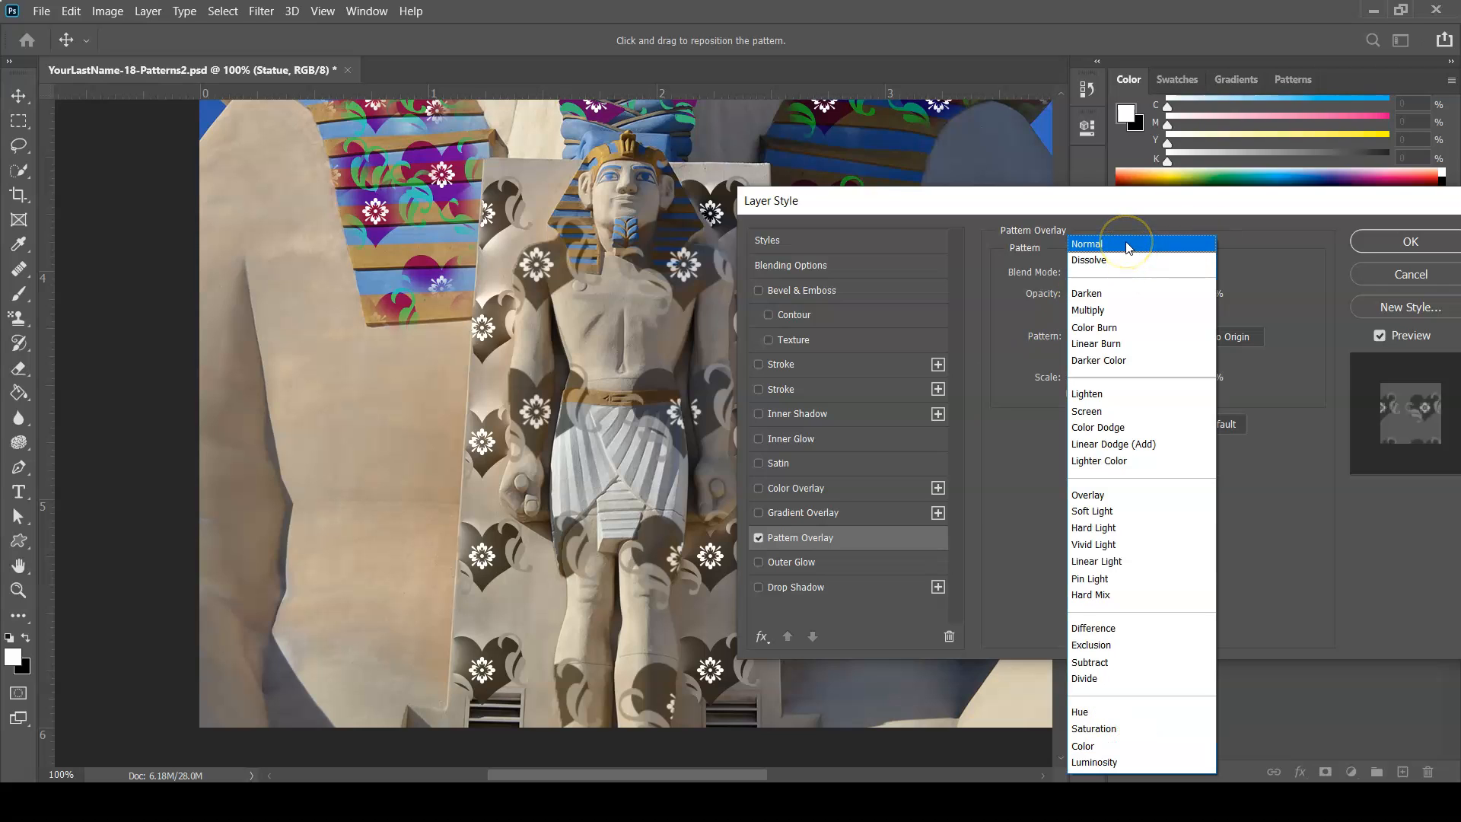
click(1126, 244)
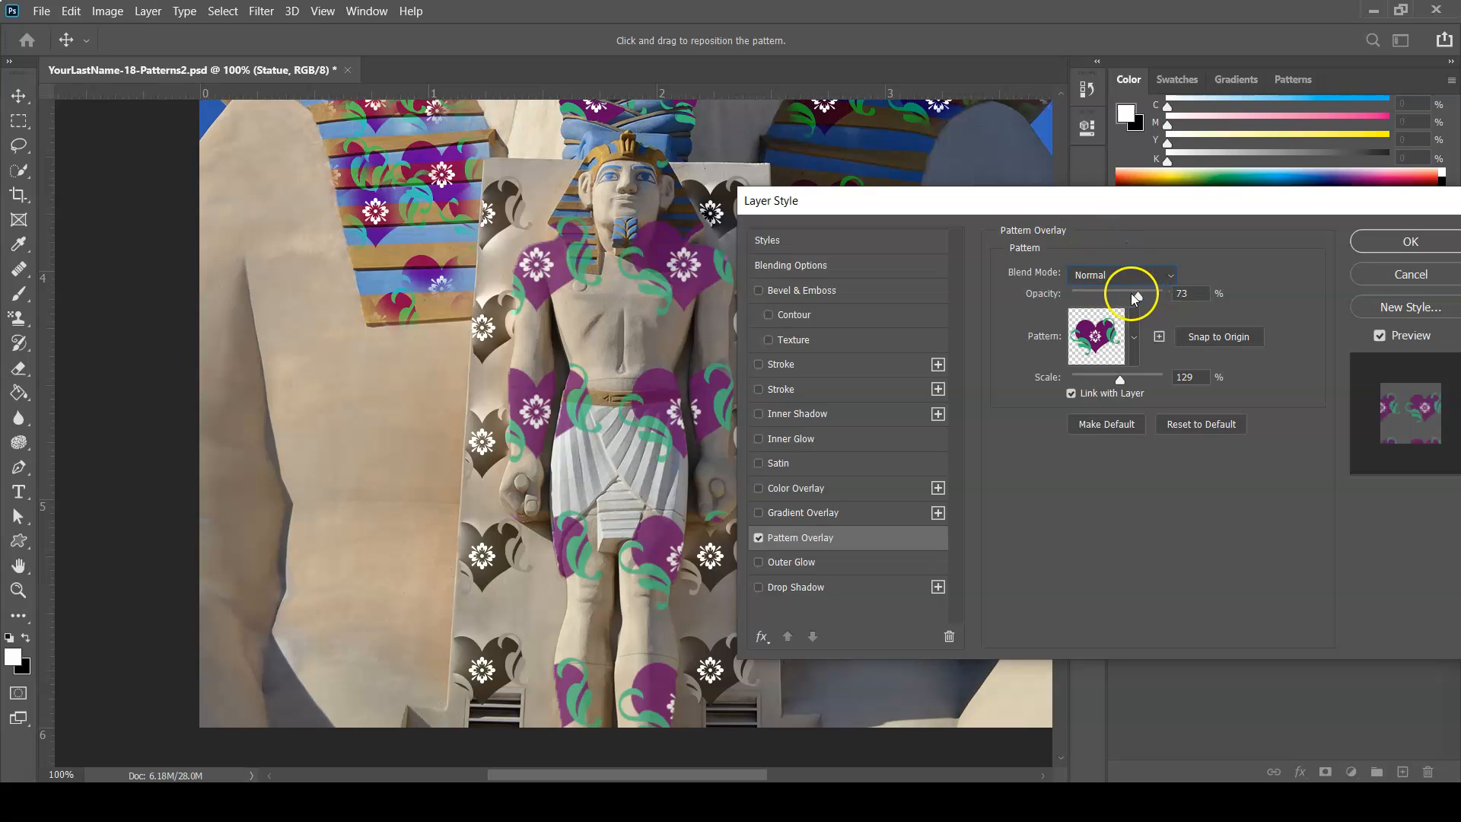
drag(1138, 295, 1166, 297)
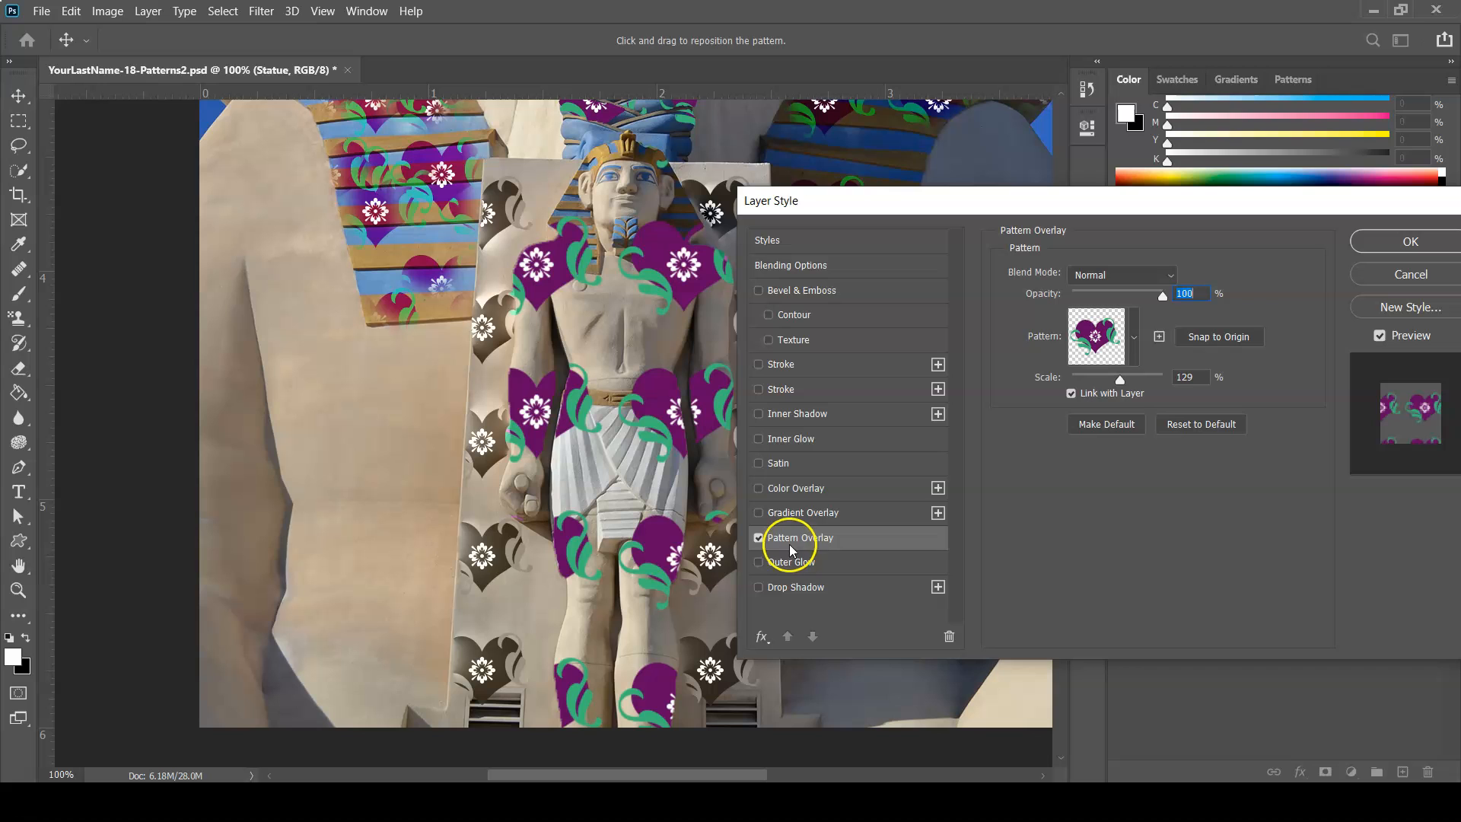
Scale the overlay's heart pattern down to 51% and reposition it on the small statue
mouse_move(1108, 378)
mouse_down()
mouse_move(1126, 373)
mouse_move(1076, 373)
mouse_move(1145, 377)
mouse_move(1119, 378)
mouse_up()
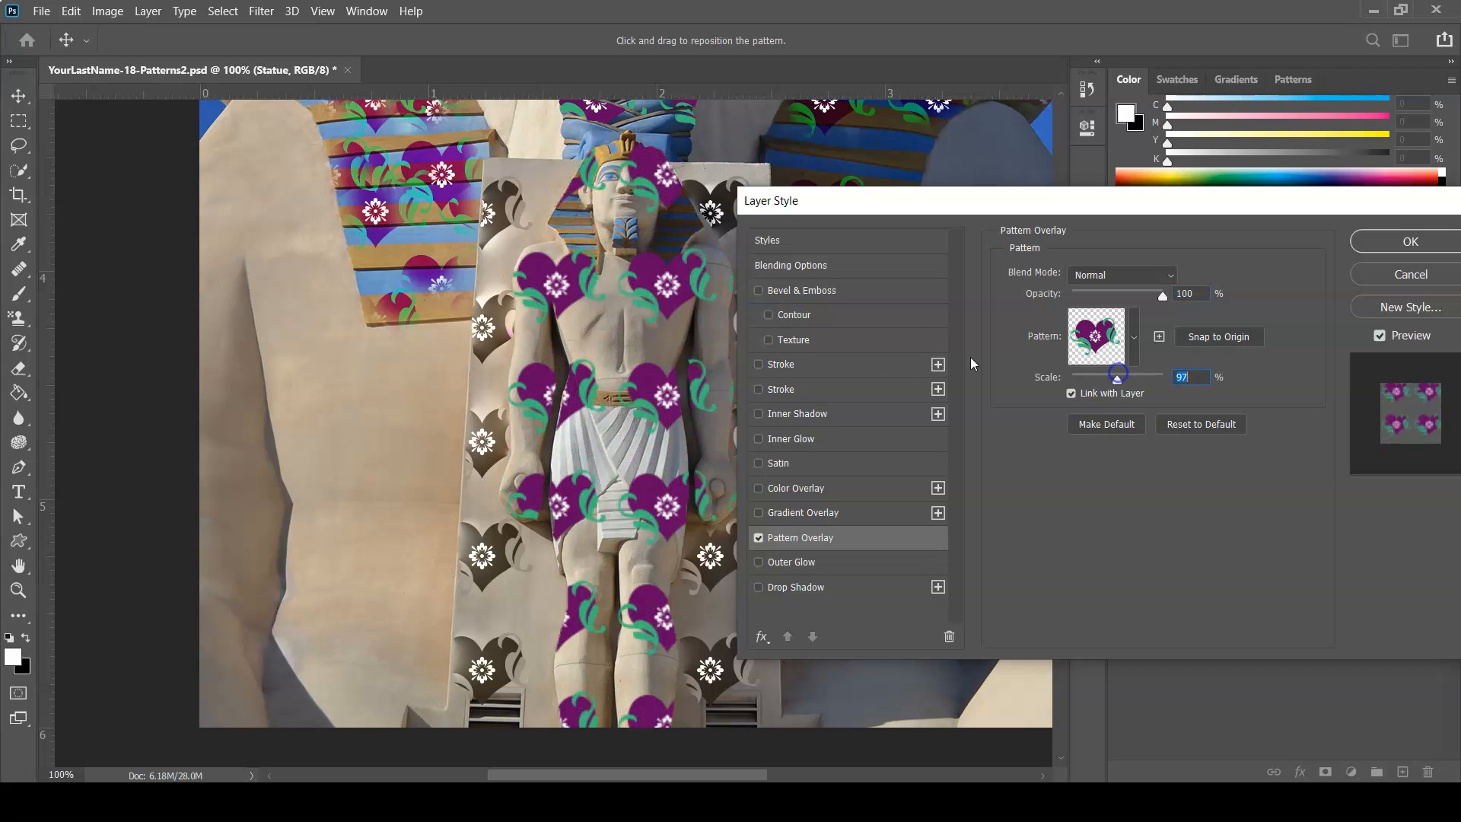
drag(819, 196, 879, 184)
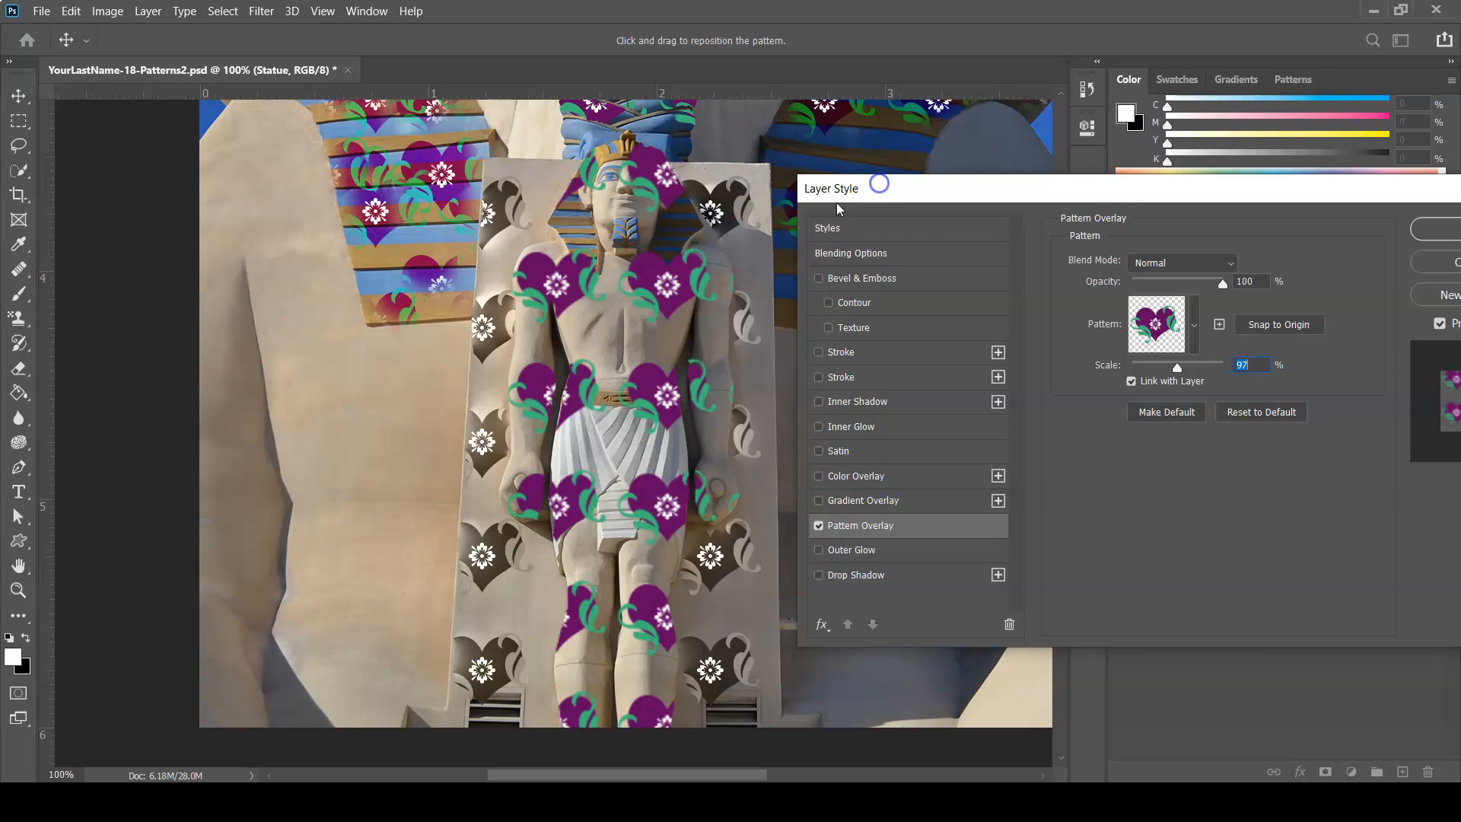
drag(575, 390, 614, 387)
click(1240, 364)
drag(1180, 368, 1157, 370)
drag(636, 391, 645, 450)
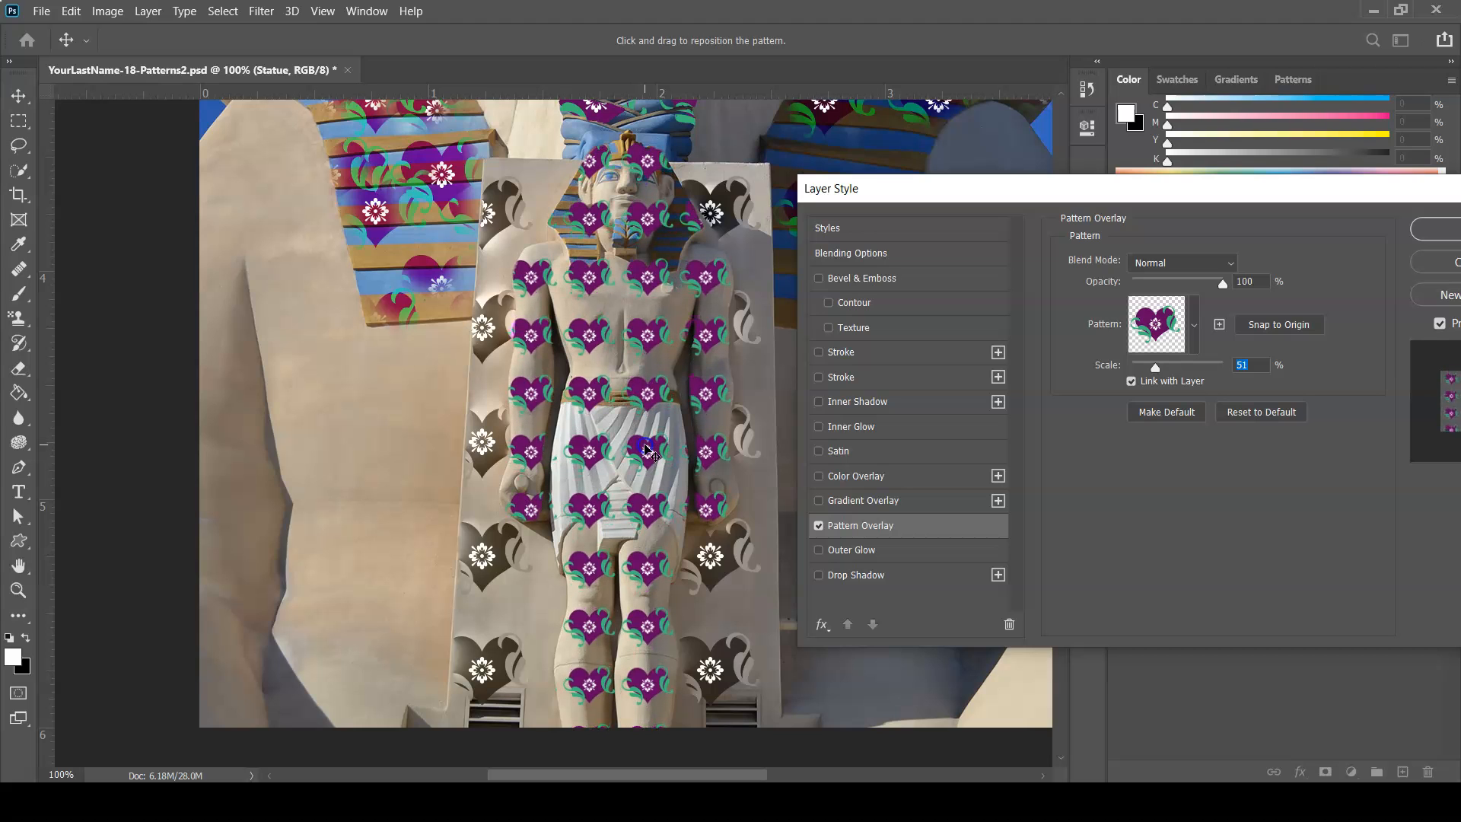
Try the Overlay and Darker Color blend modes on the statue's heart pattern
click(1193, 265)
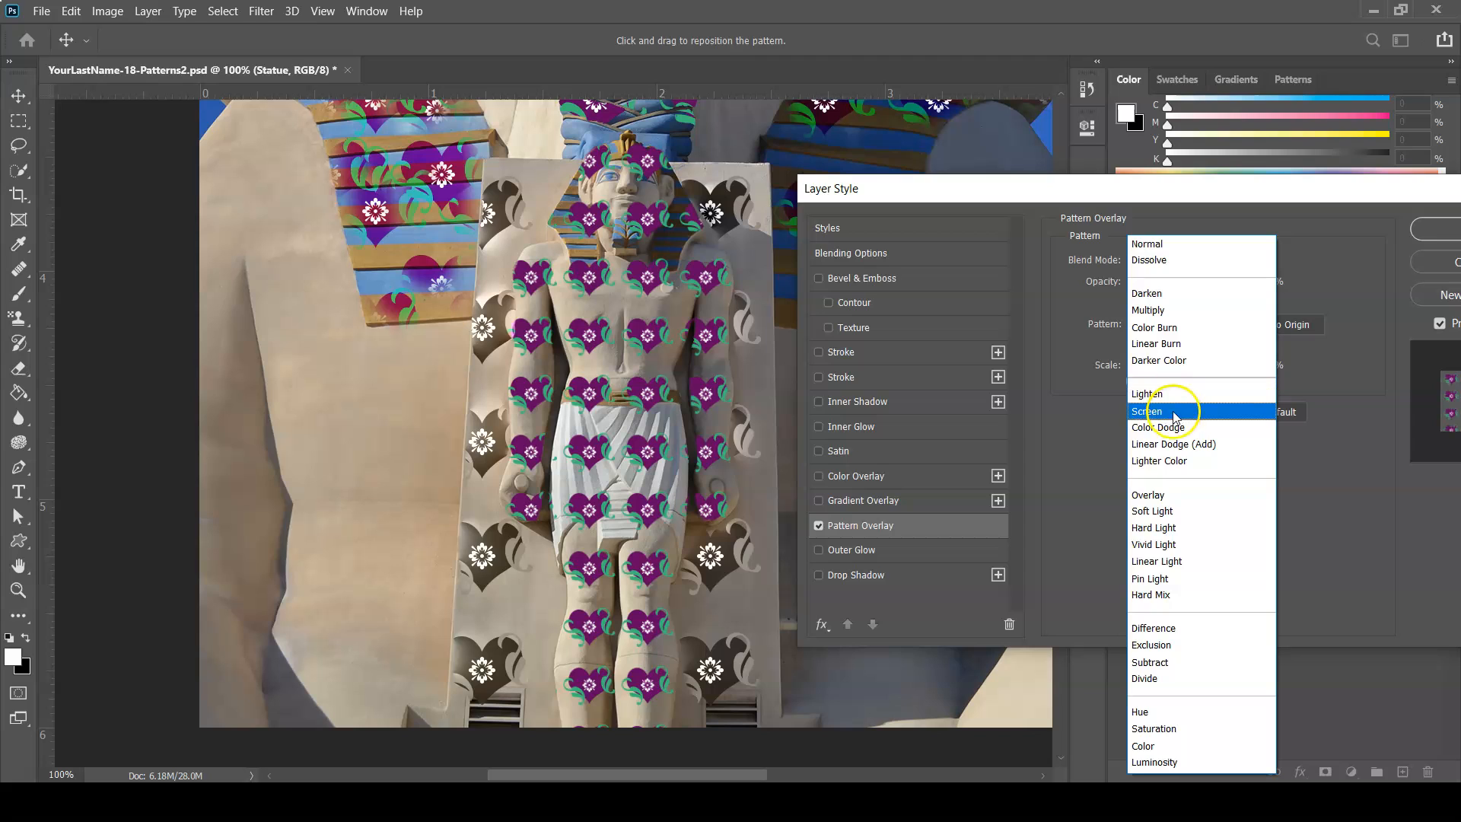
click(1169, 494)
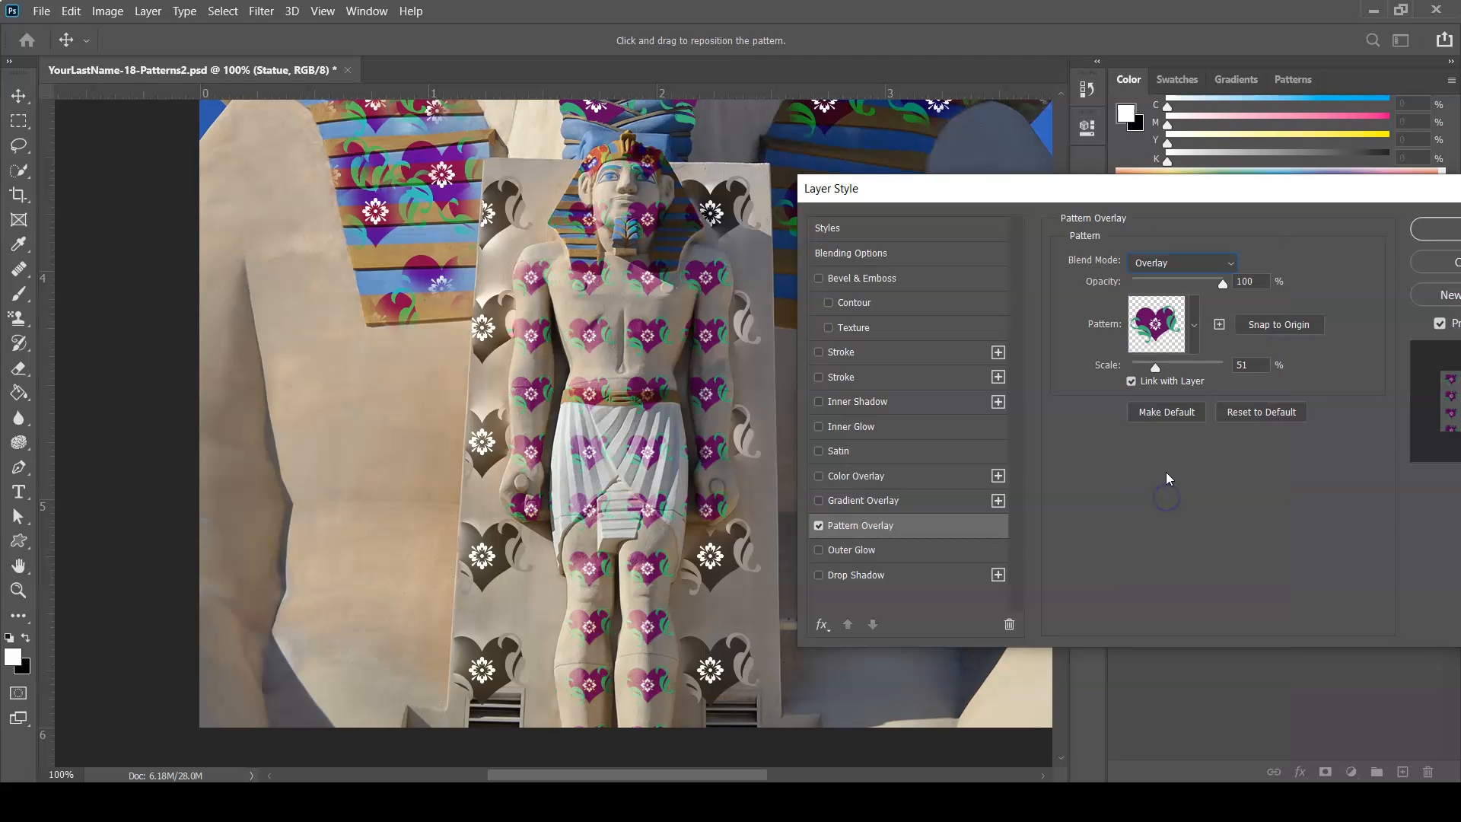
click(1160, 264)
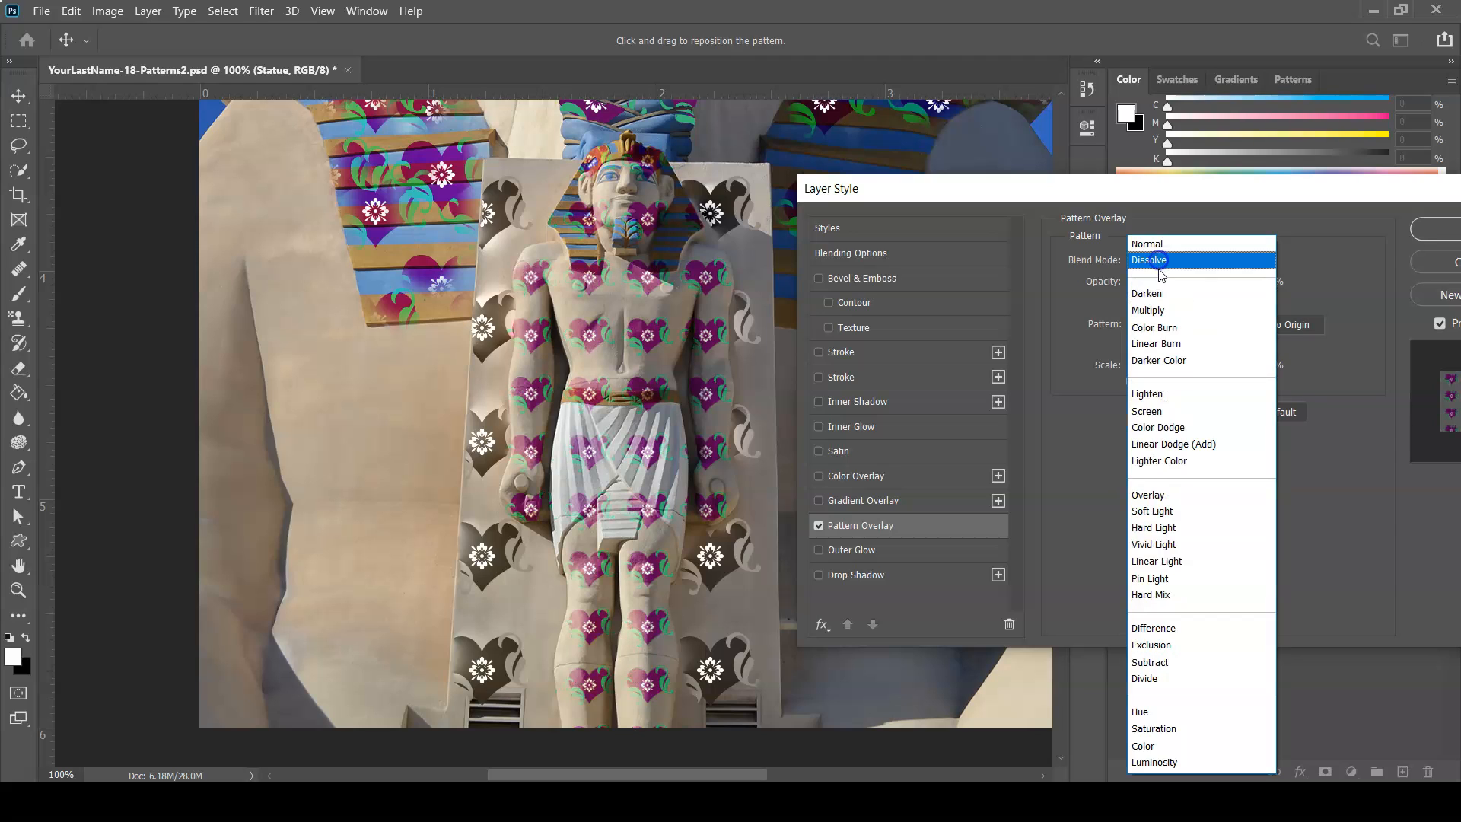
click(1165, 361)
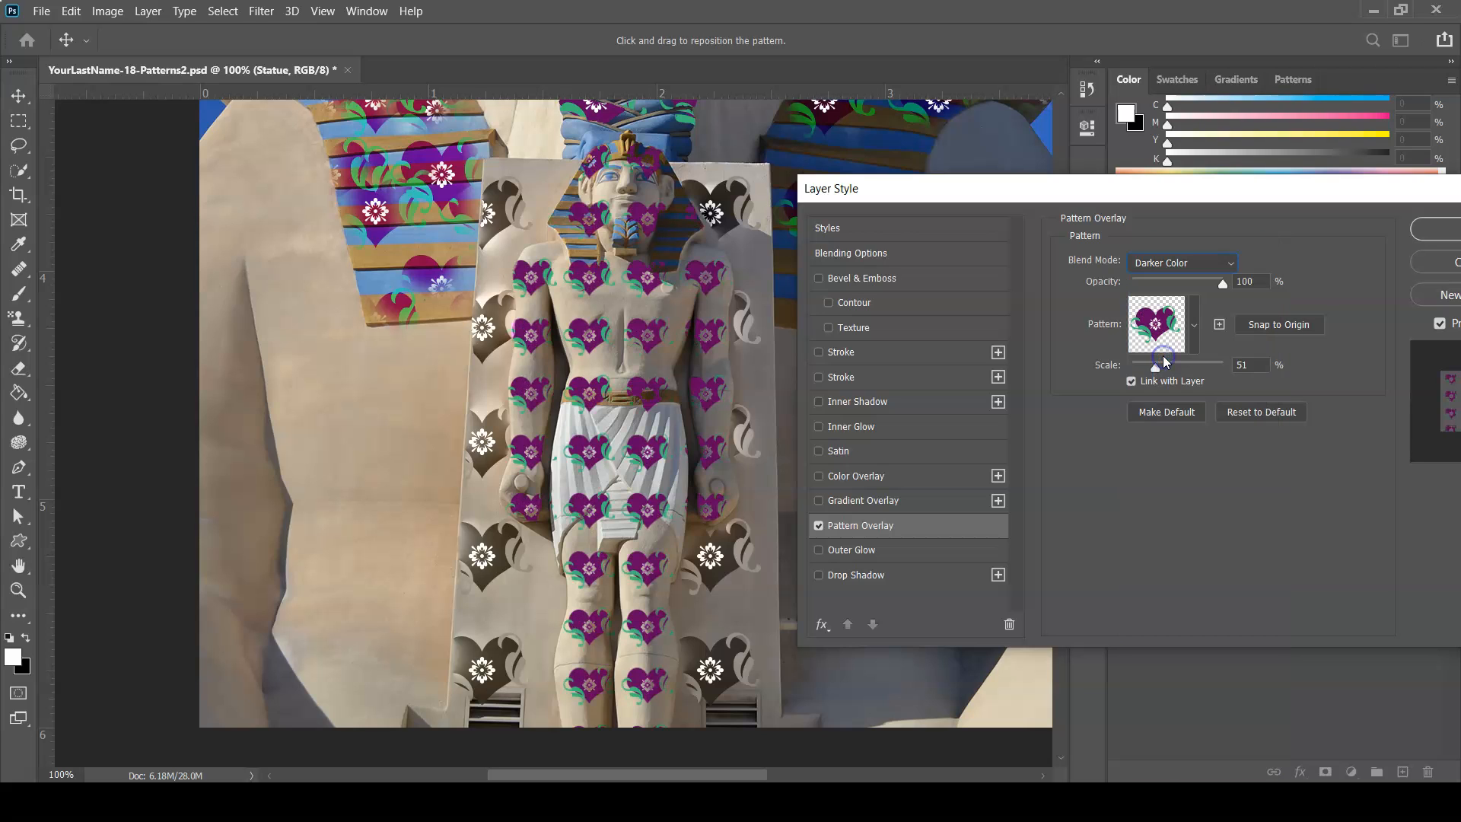
Set the pattern overlay's blend mode to Overlay and its opacity to 52%, and apply the layer style
click(1169, 261)
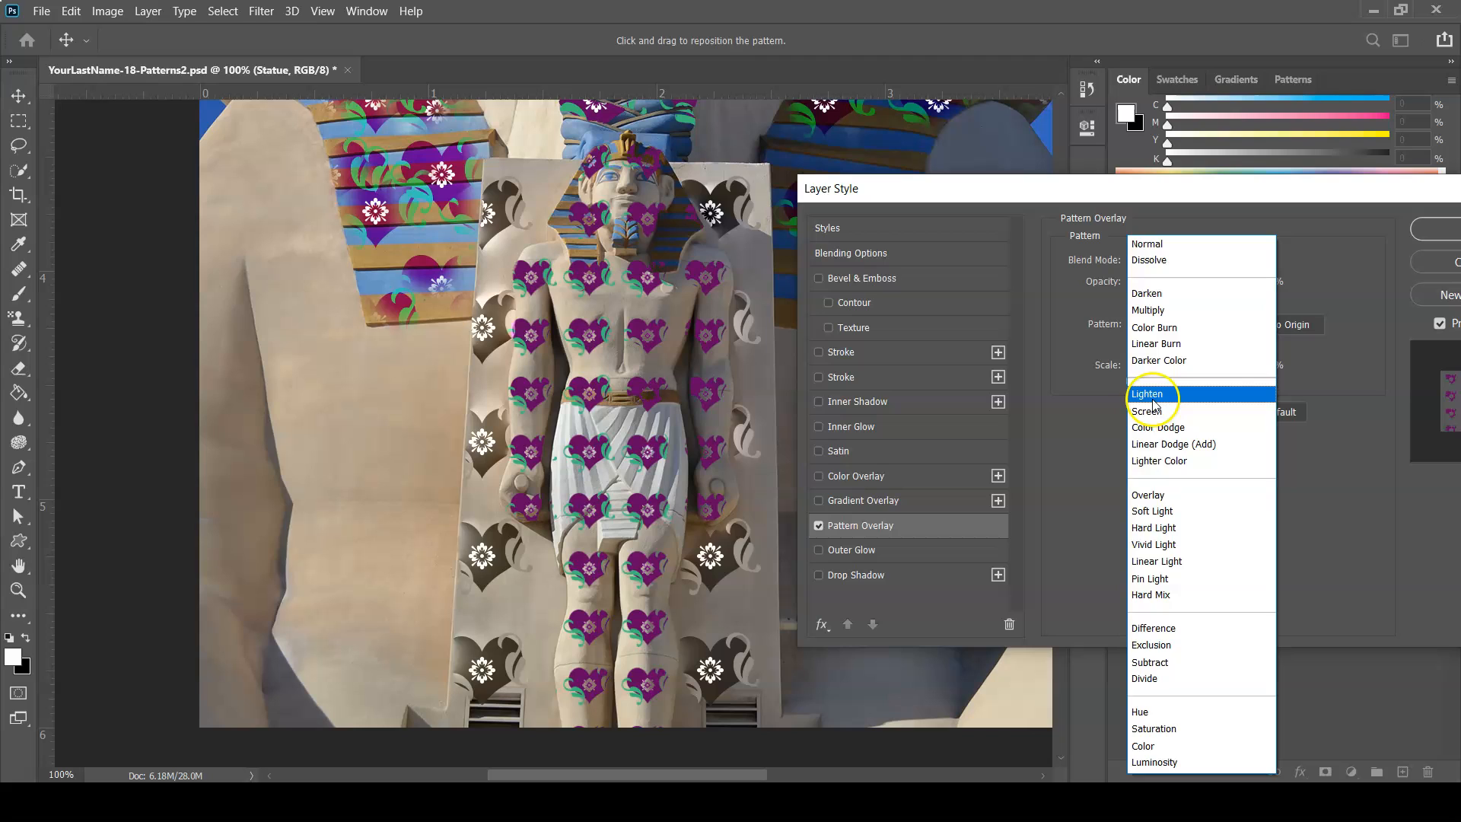
click(1156, 496)
mouse_move(1194, 282)
mouse_down()
mouse_move(1216, 283)
mouse_move(1182, 287)
mouse_up()
drag(1237, 188, 1082, 201)
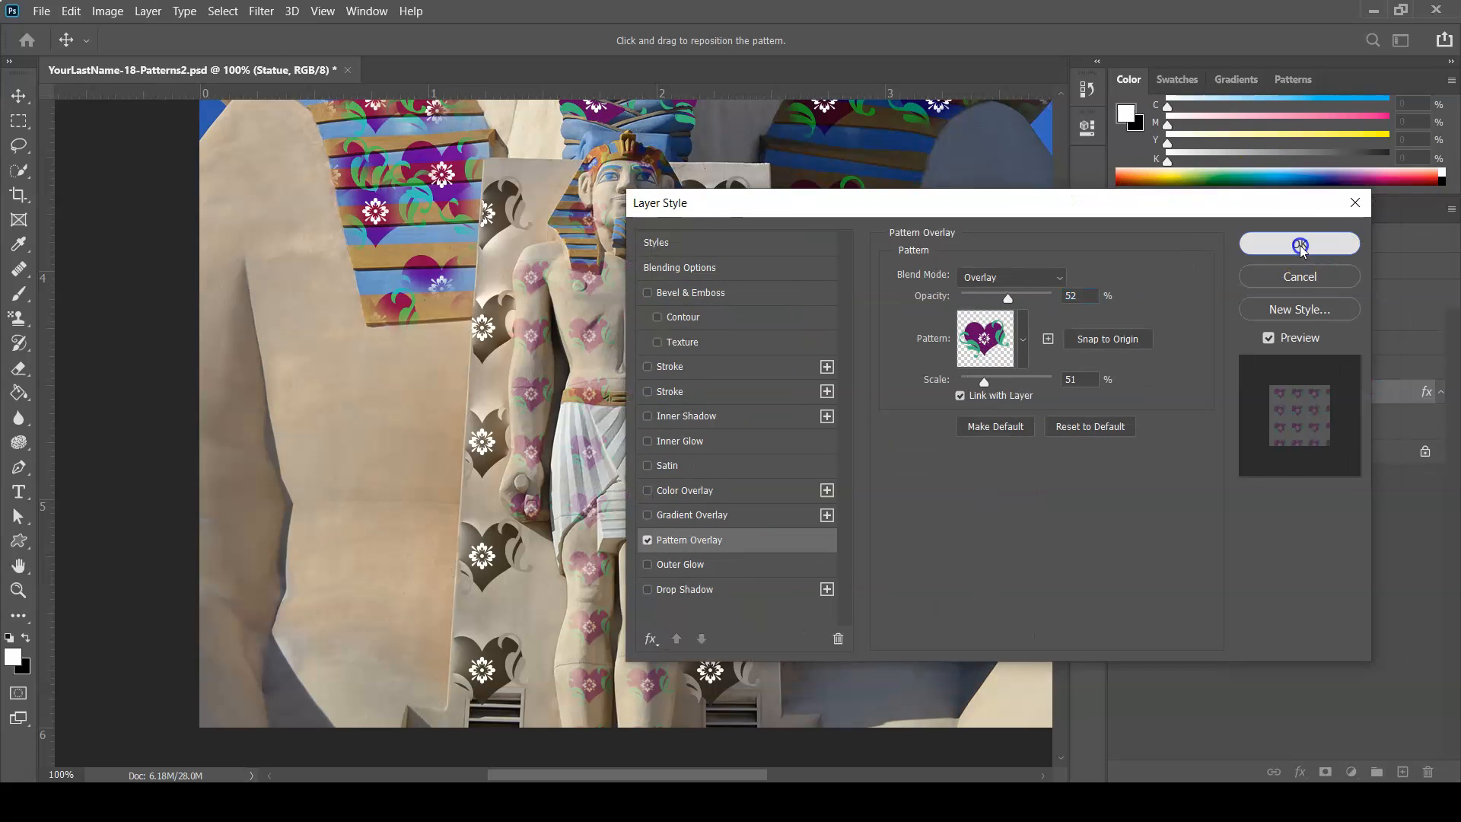
click(1293, 243)
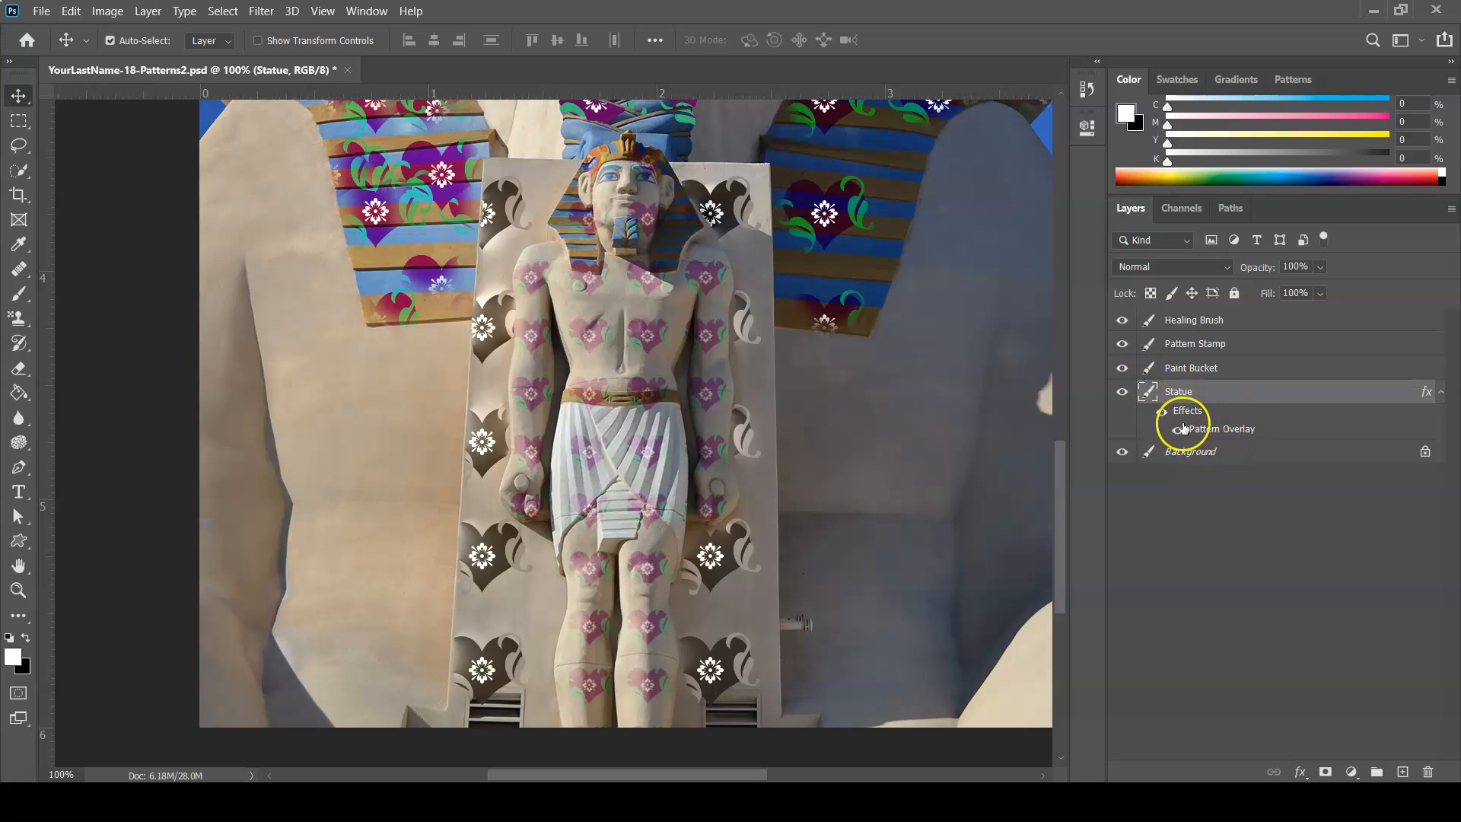
Save the document and add a new layer named Fill Layer above the Statue layer
click(53, 9)
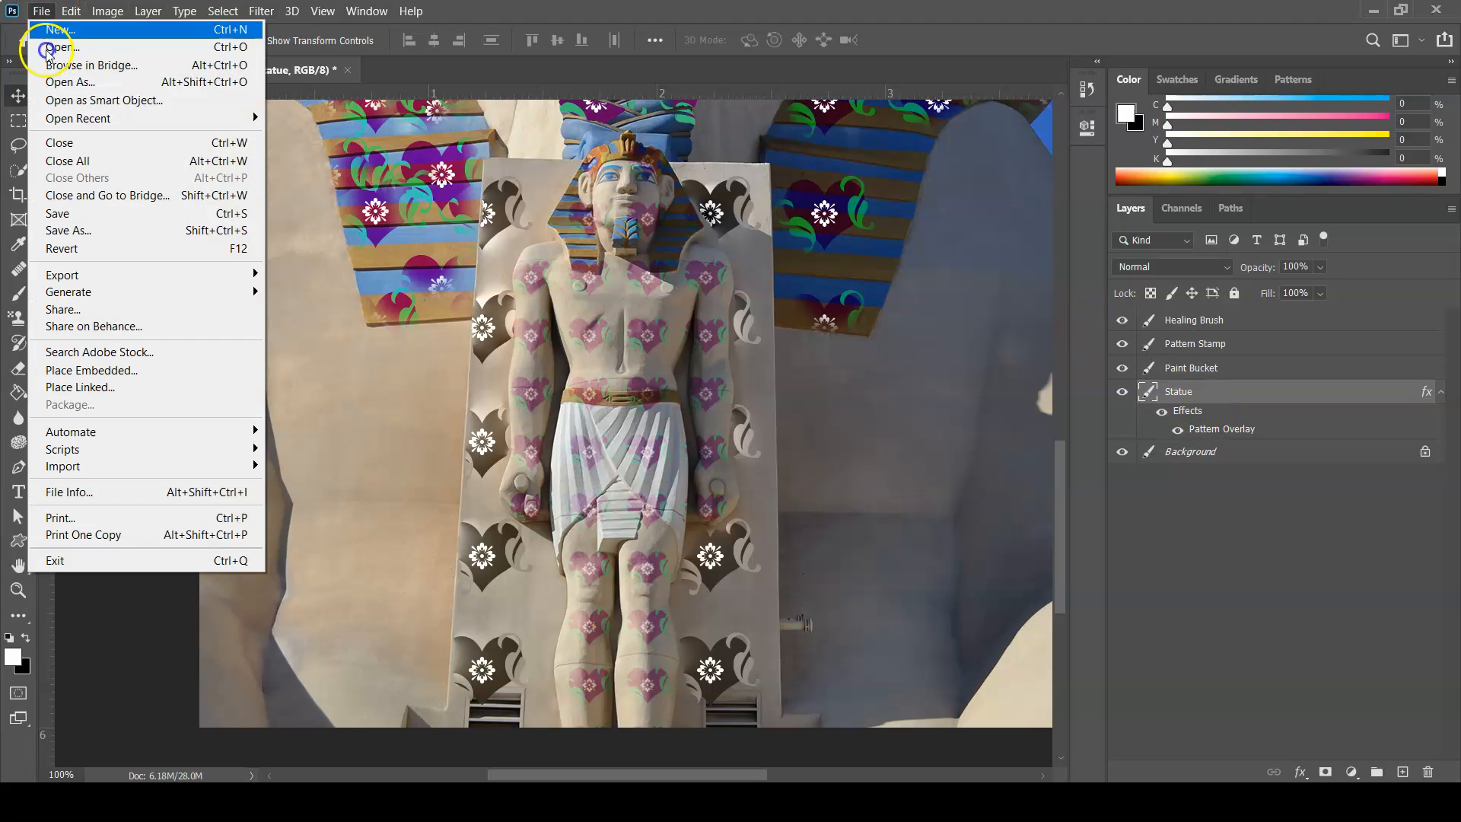
click(55, 214)
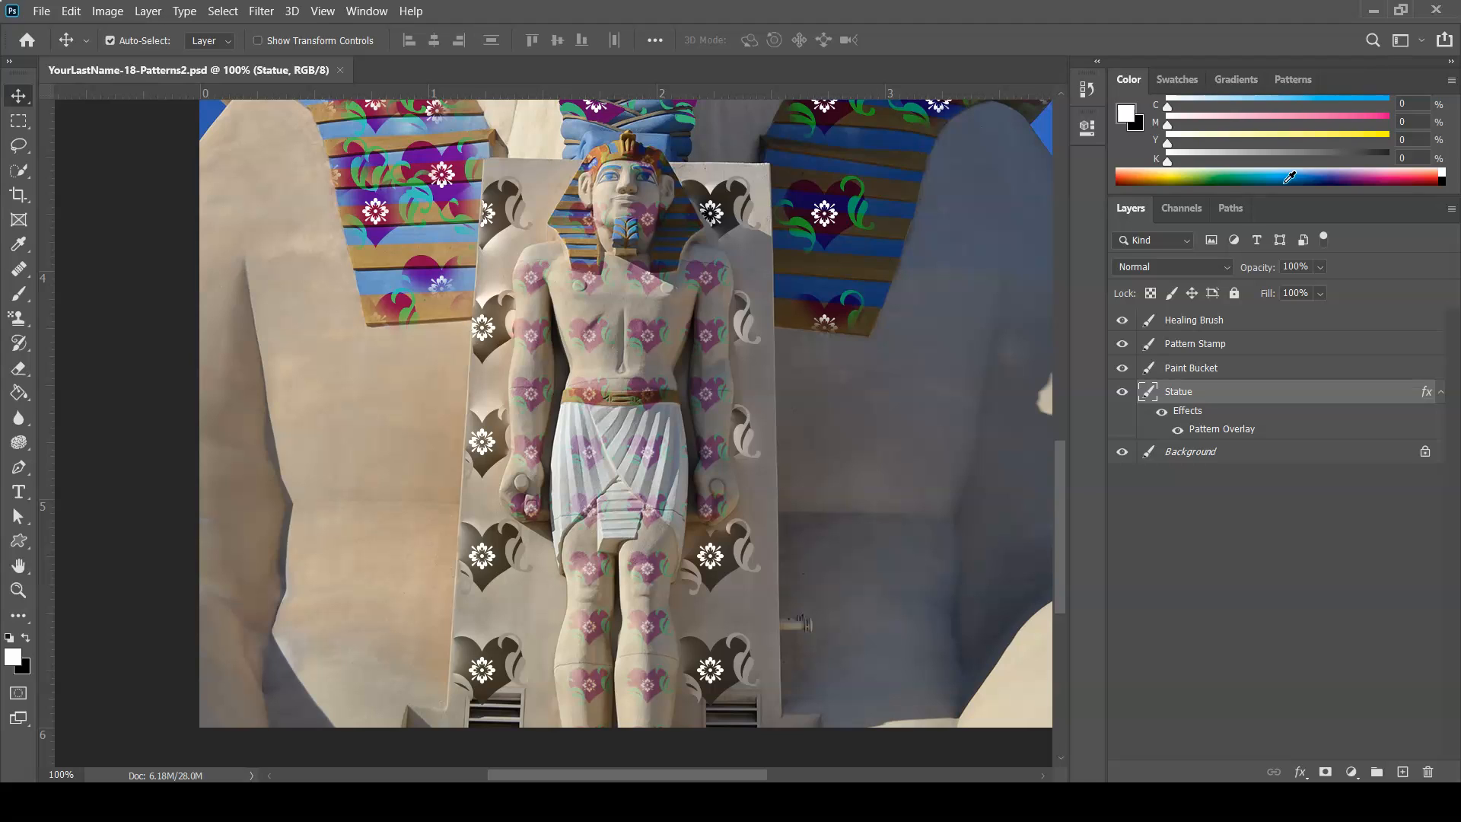
click(1402, 771)
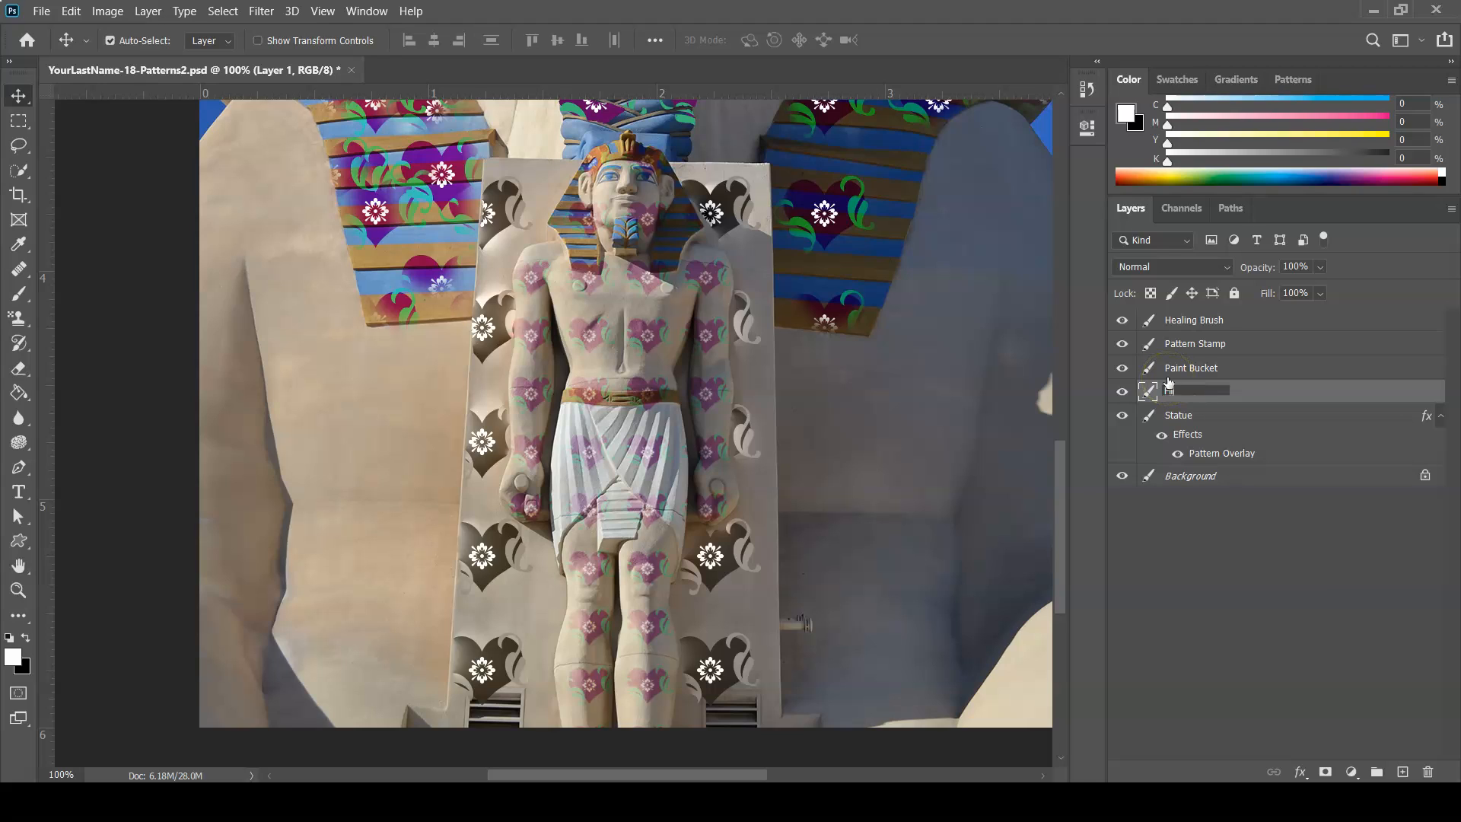
key(Return)
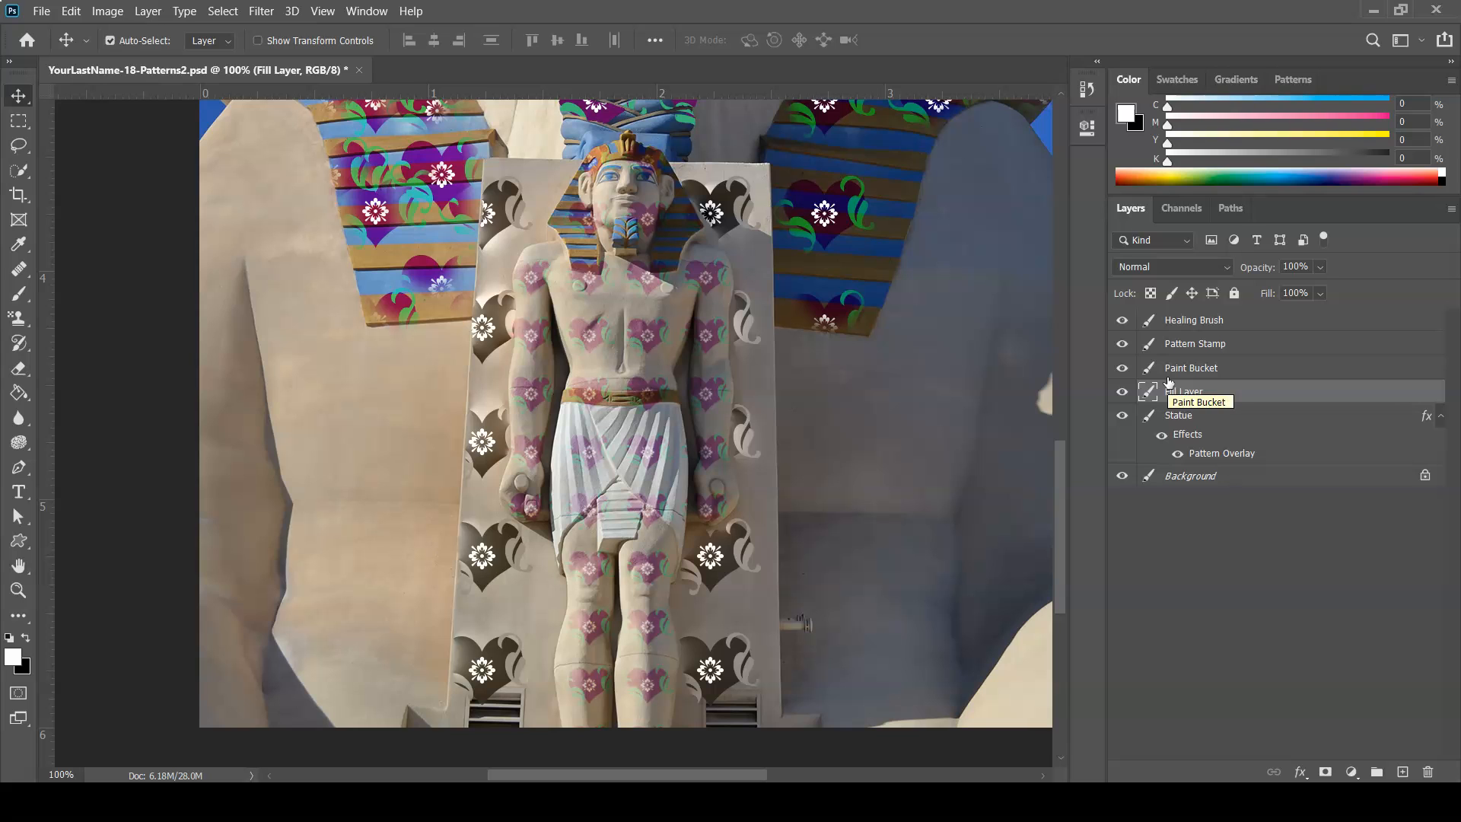
Select the blue sky with the Magic Wand, including the small separate patch below the headdress at the image's left edge
key(ctrl+0)
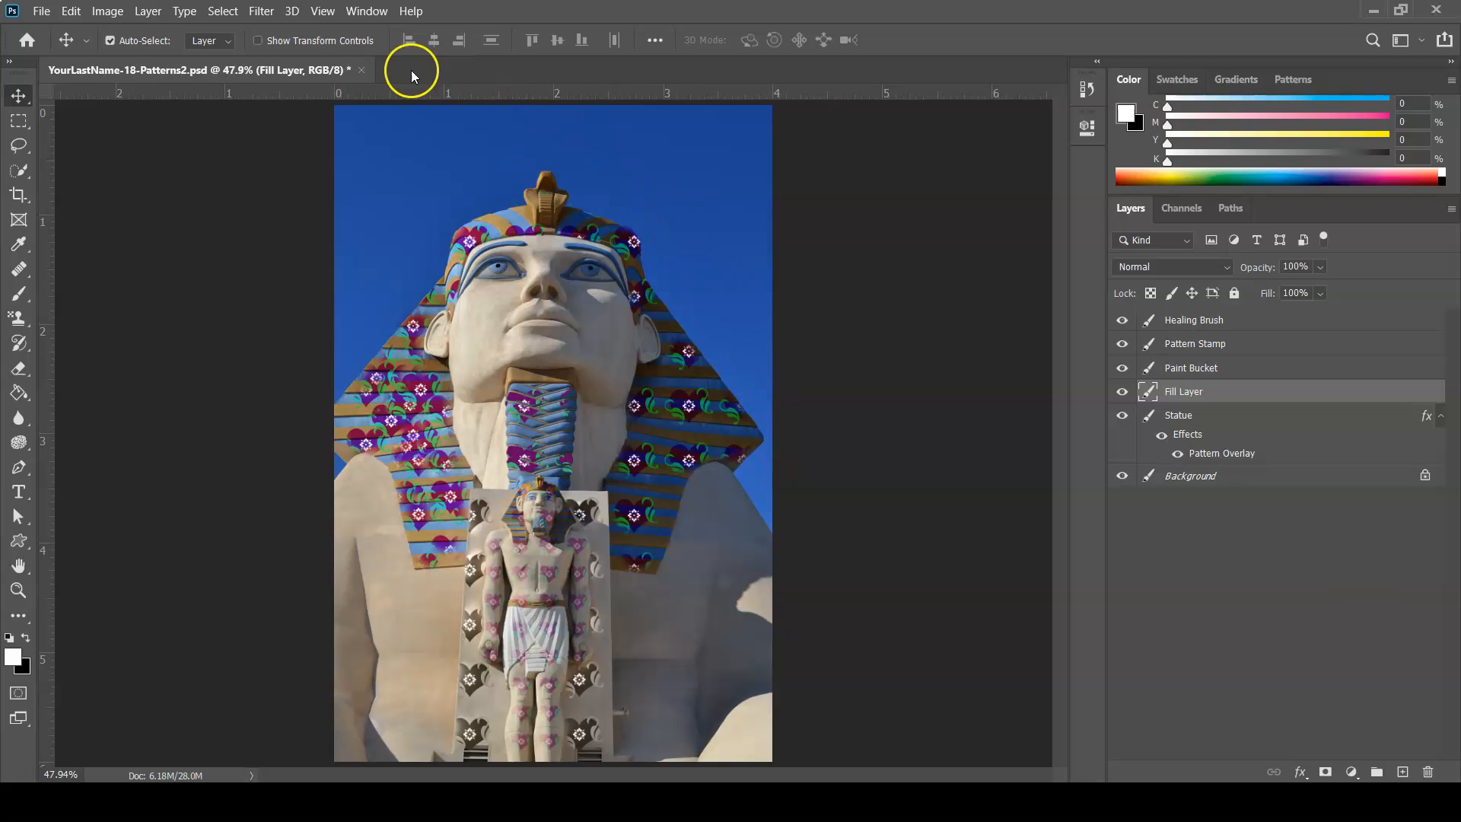
click(19, 171)
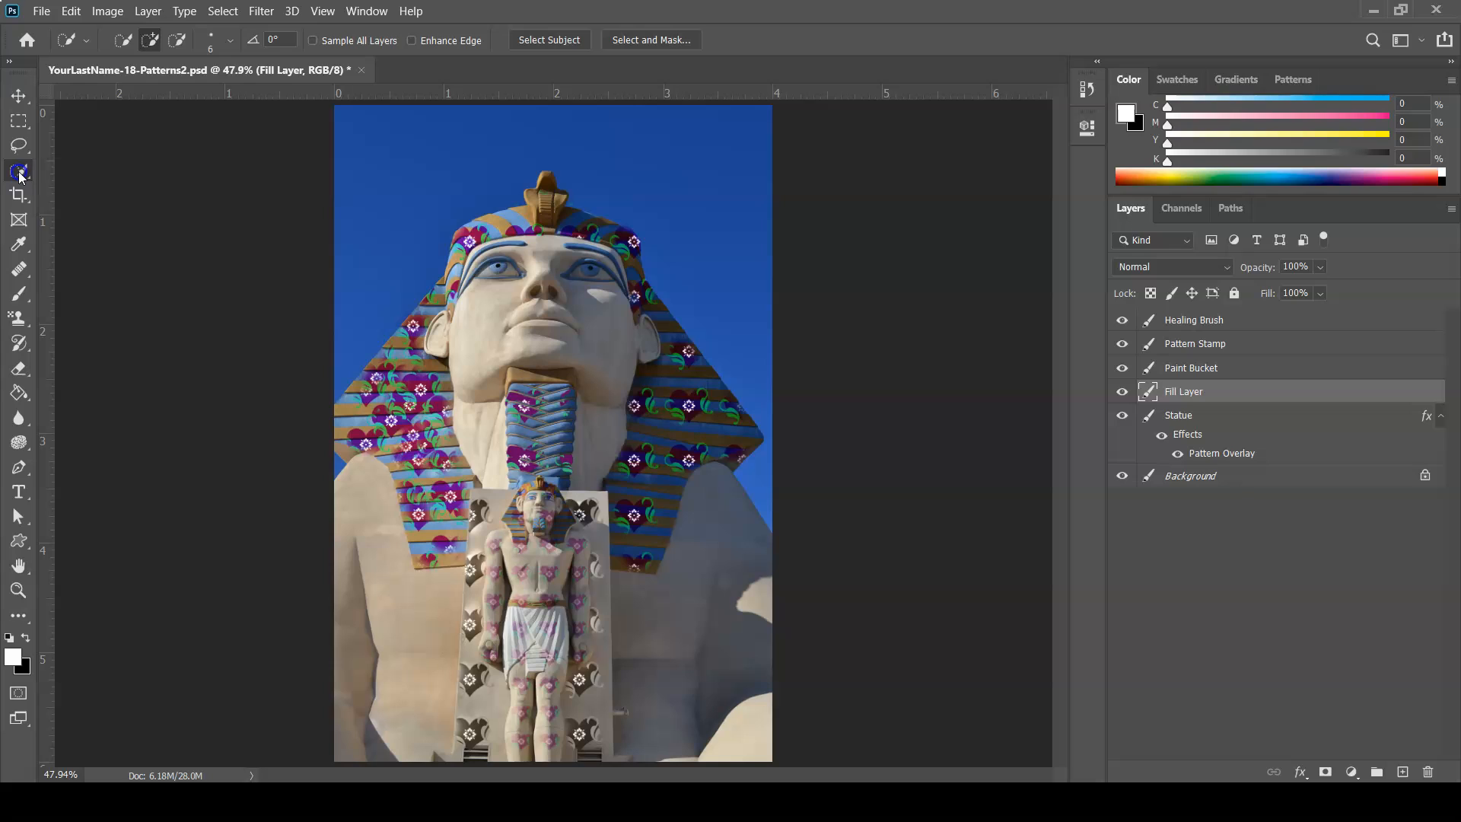
right_click(21, 174)
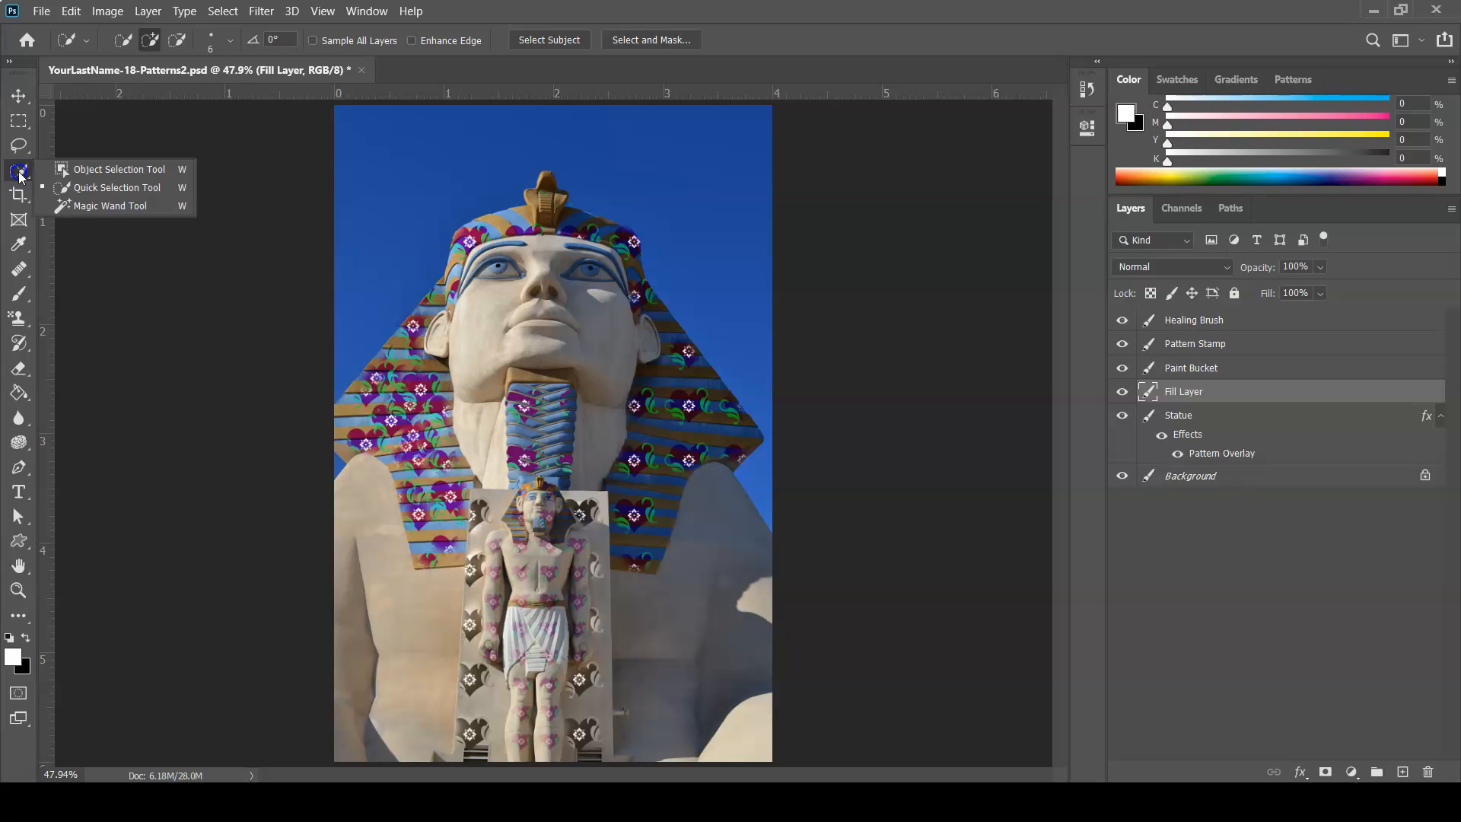
click(83, 207)
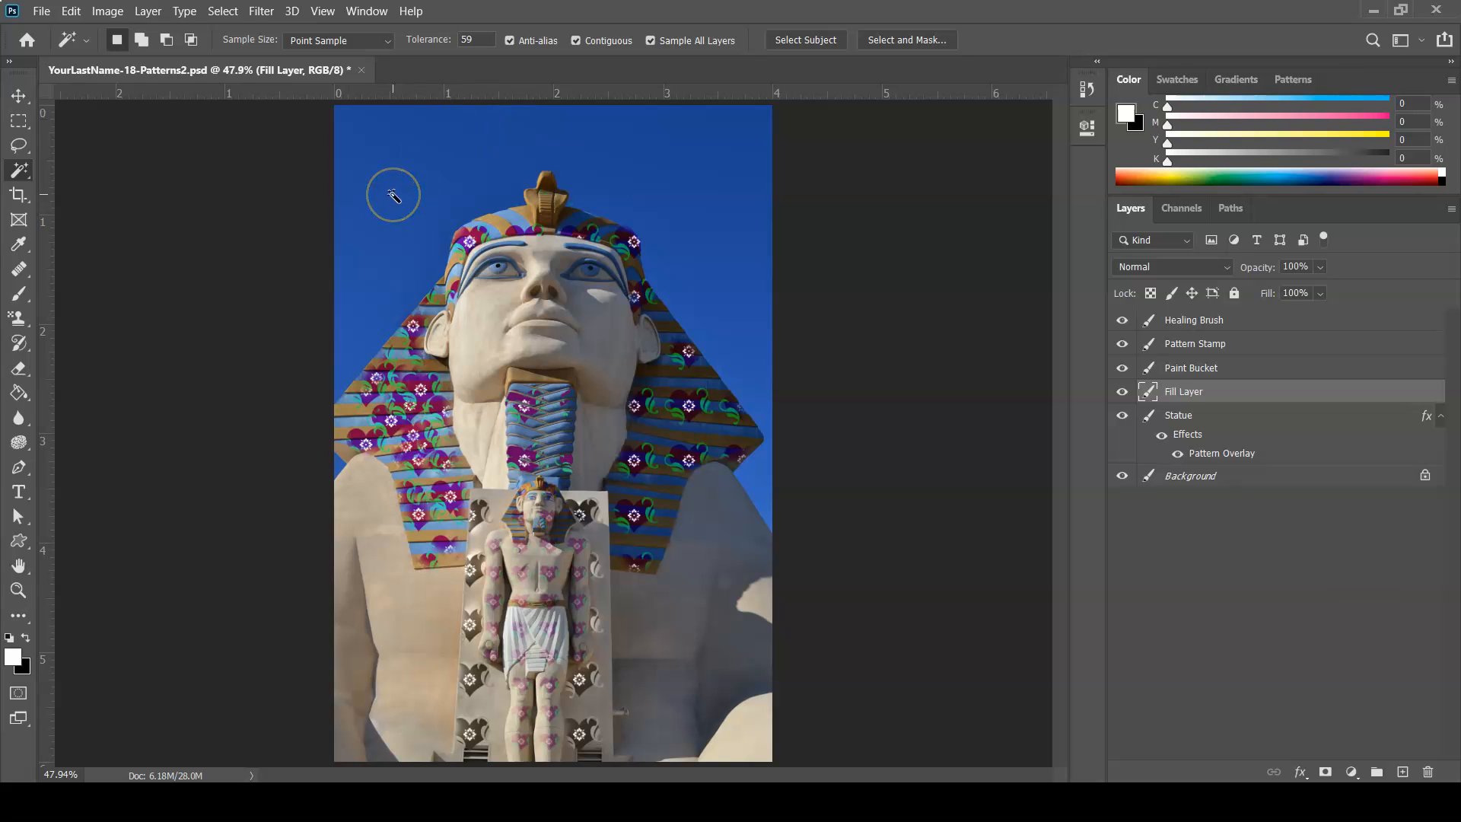
click(393, 194)
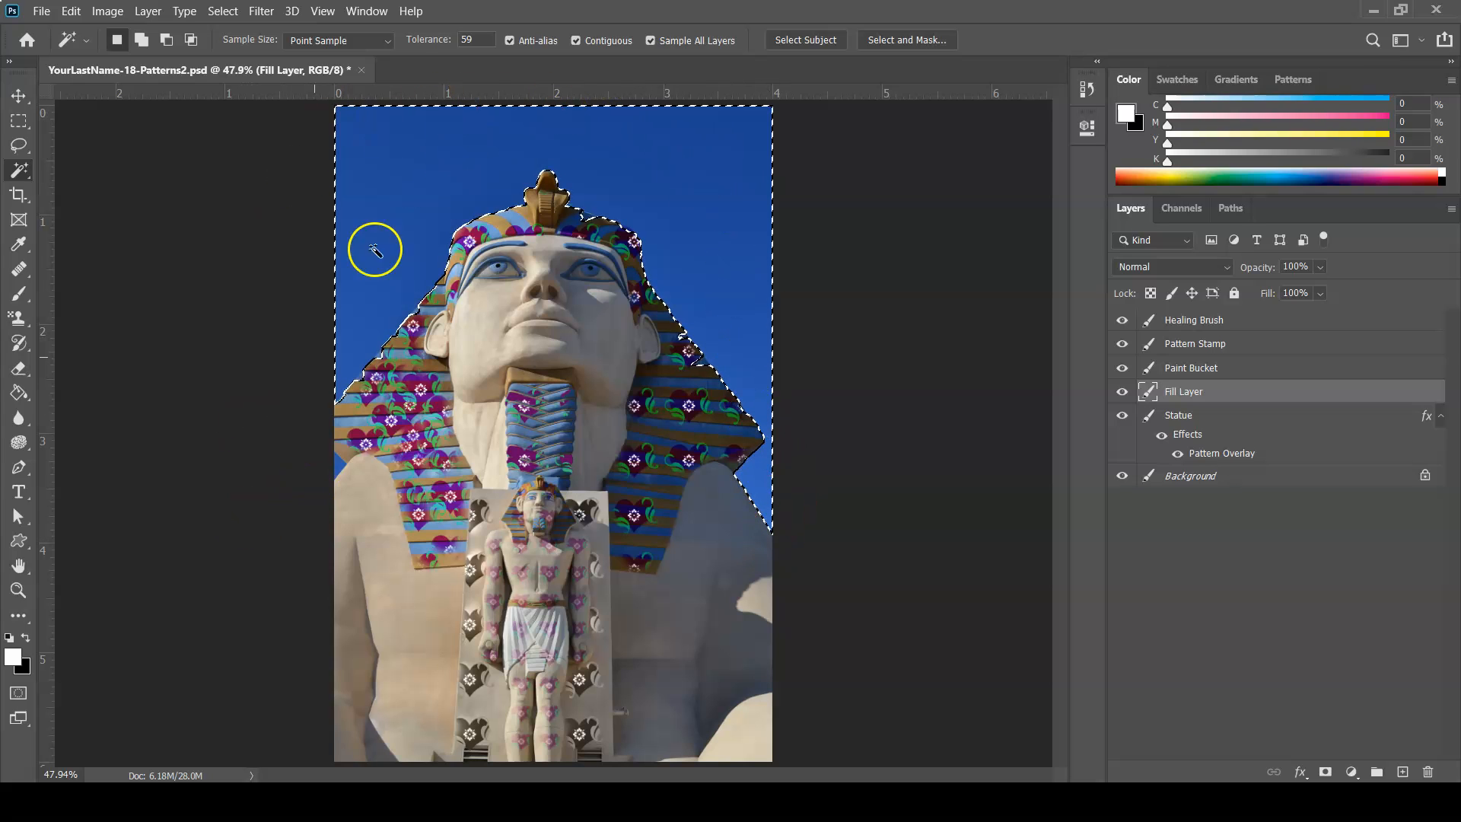
click(576, 40)
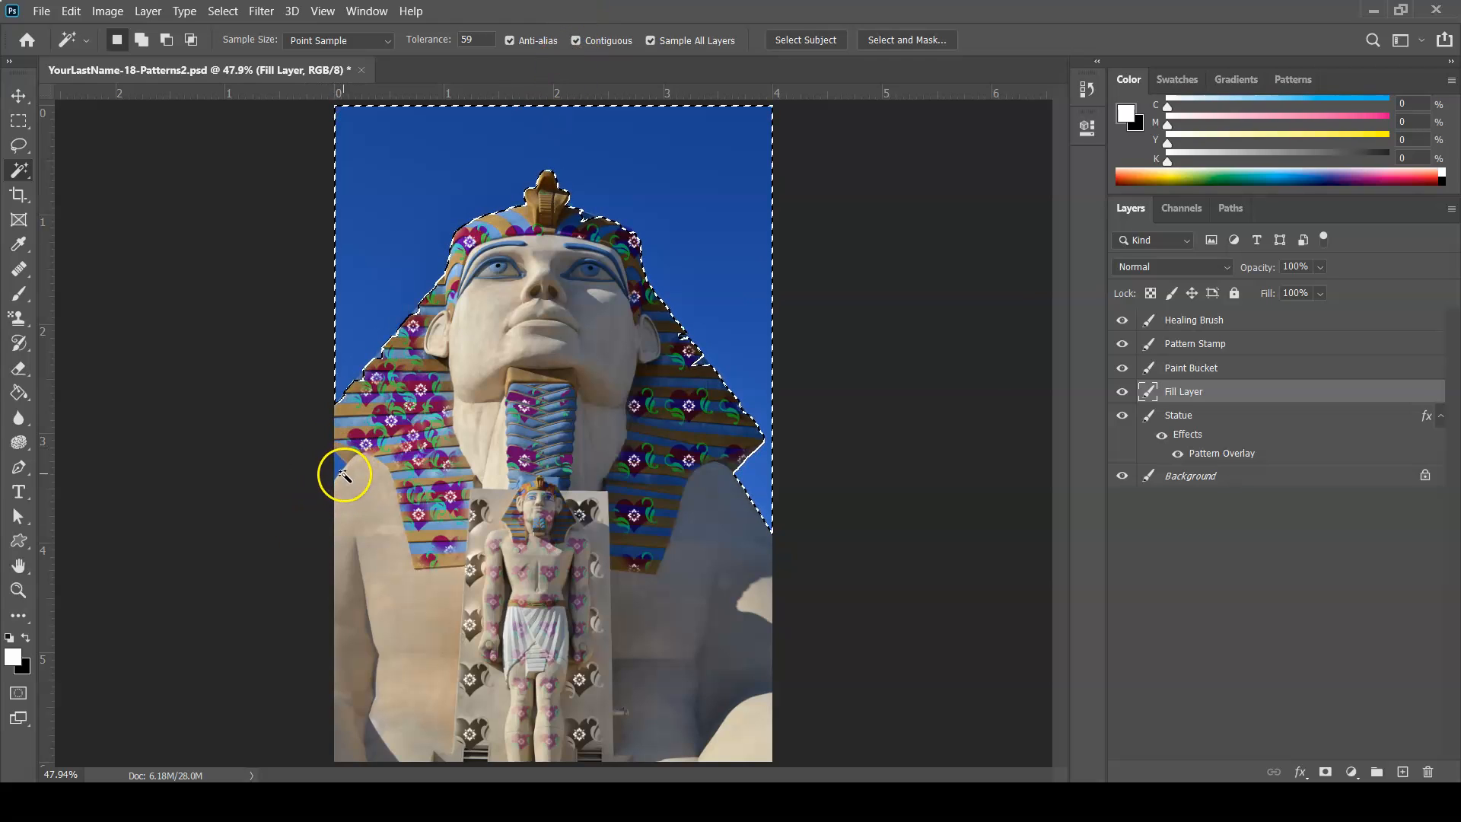
key(shift)
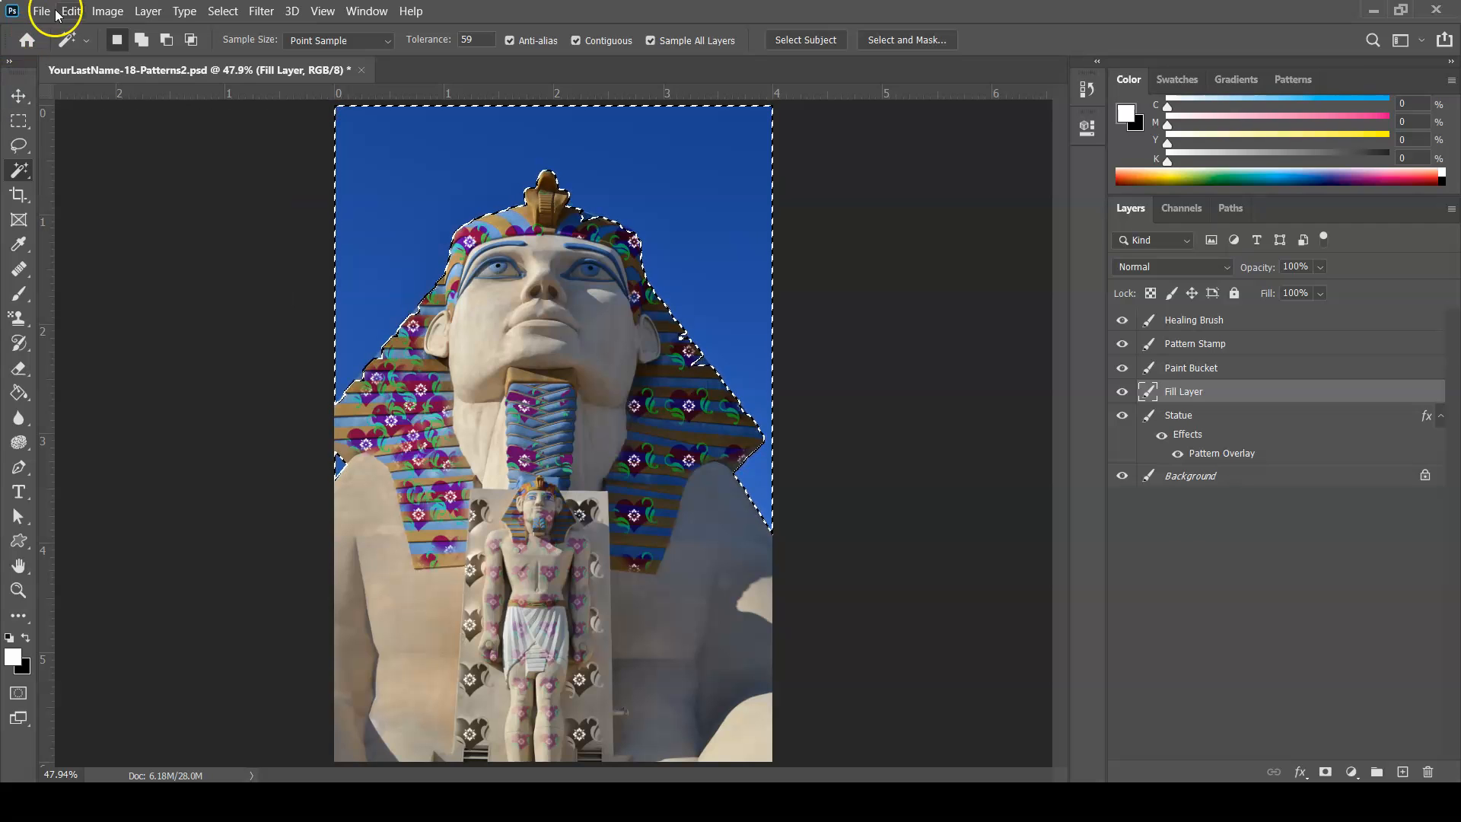
Open the Fill command for the sky selection and set its contents to Pattern with the custom heart pattern
click(107, 11)
click(72, 11)
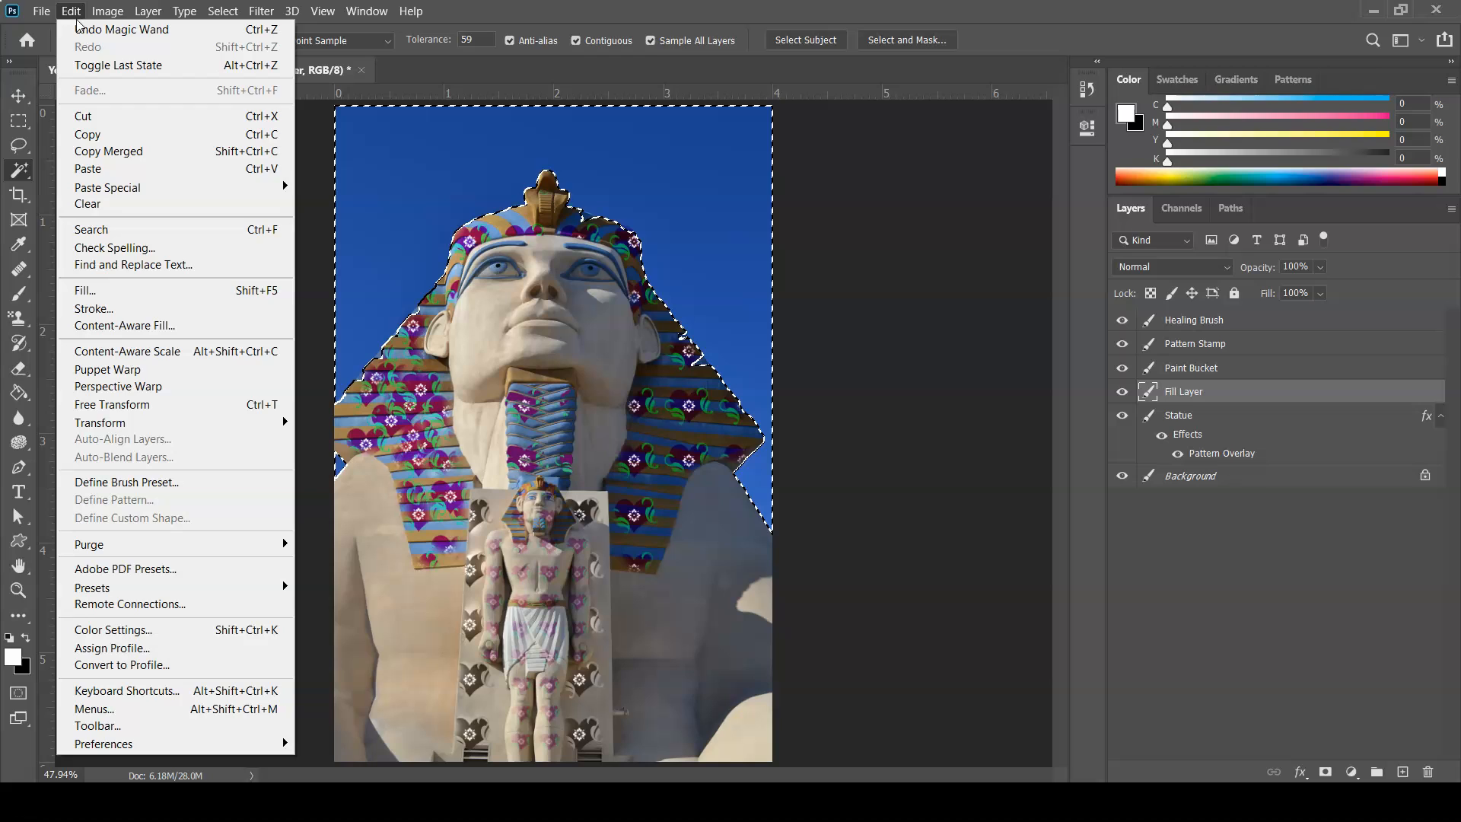
click(141, 293)
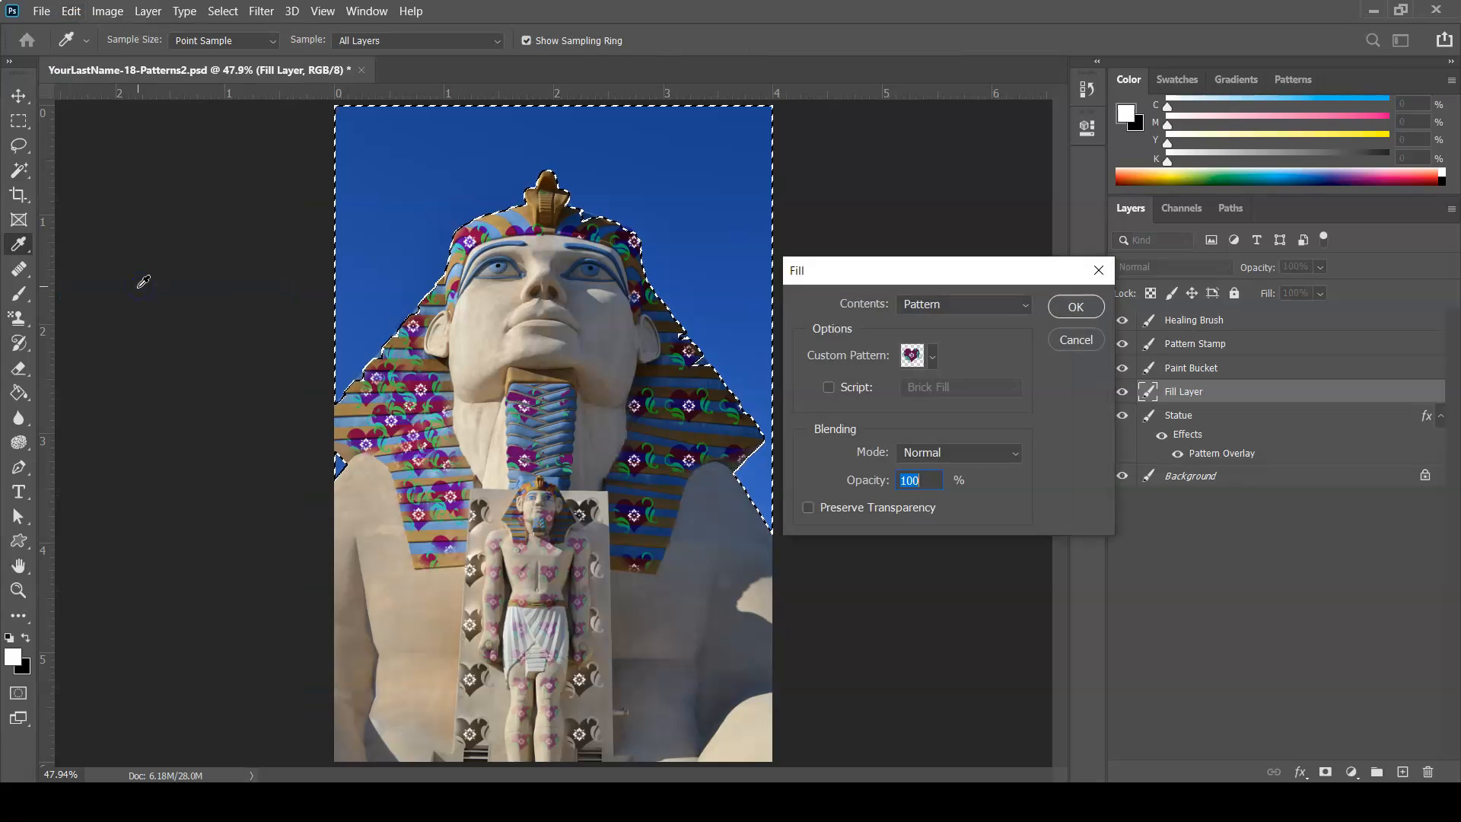
click(1004, 302)
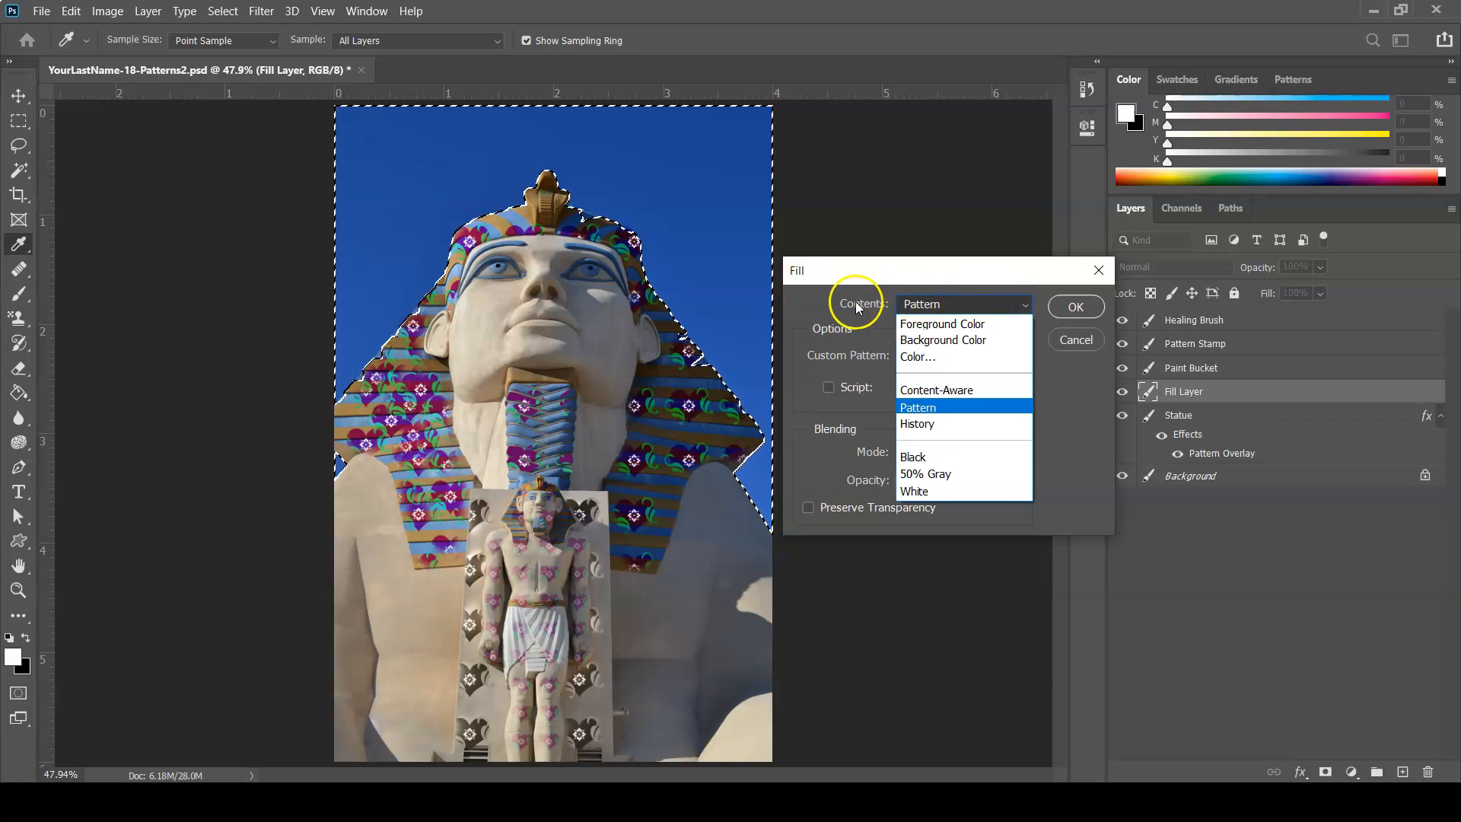
click(956, 409)
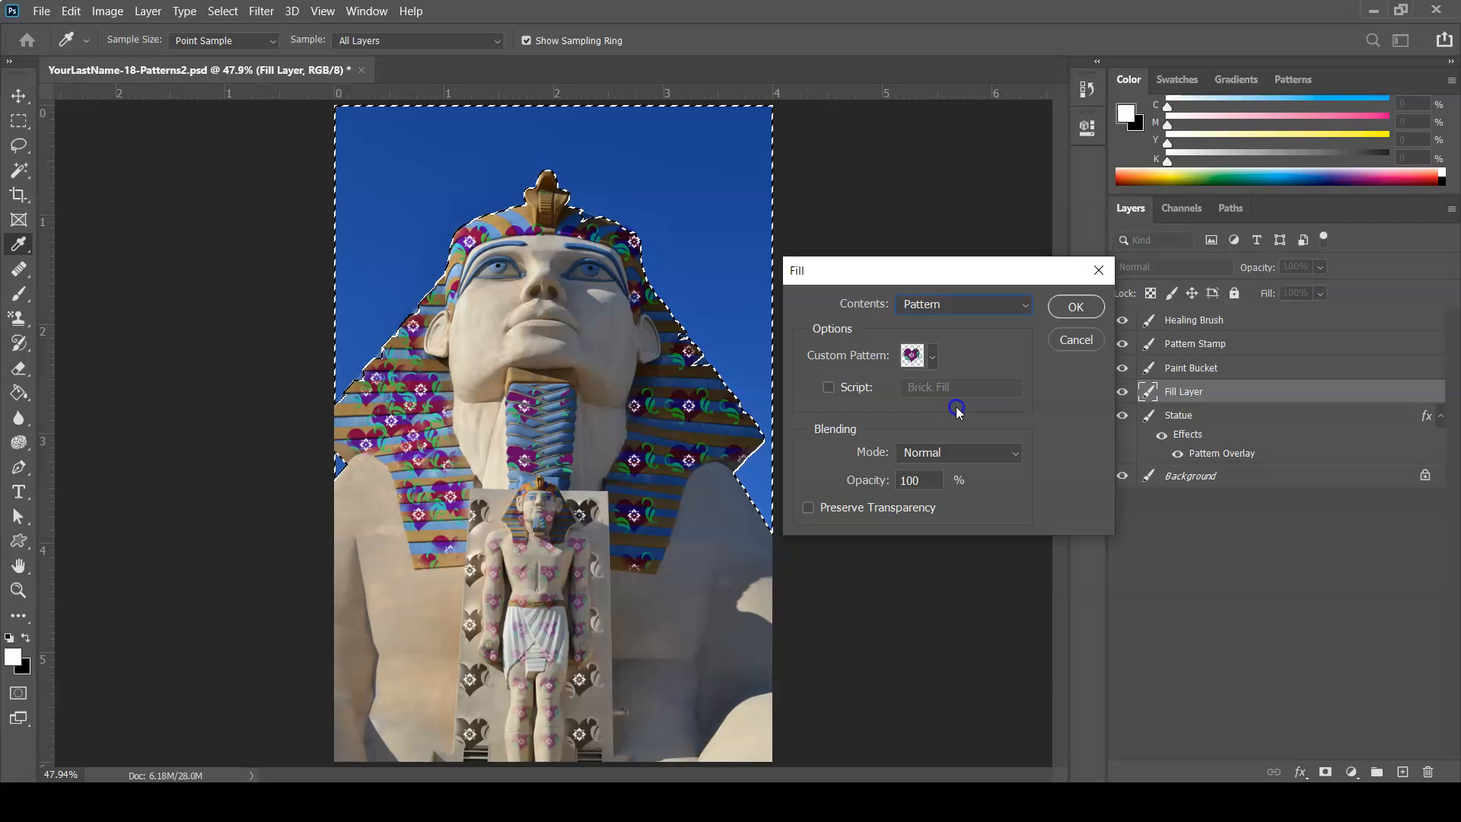
click(929, 357)
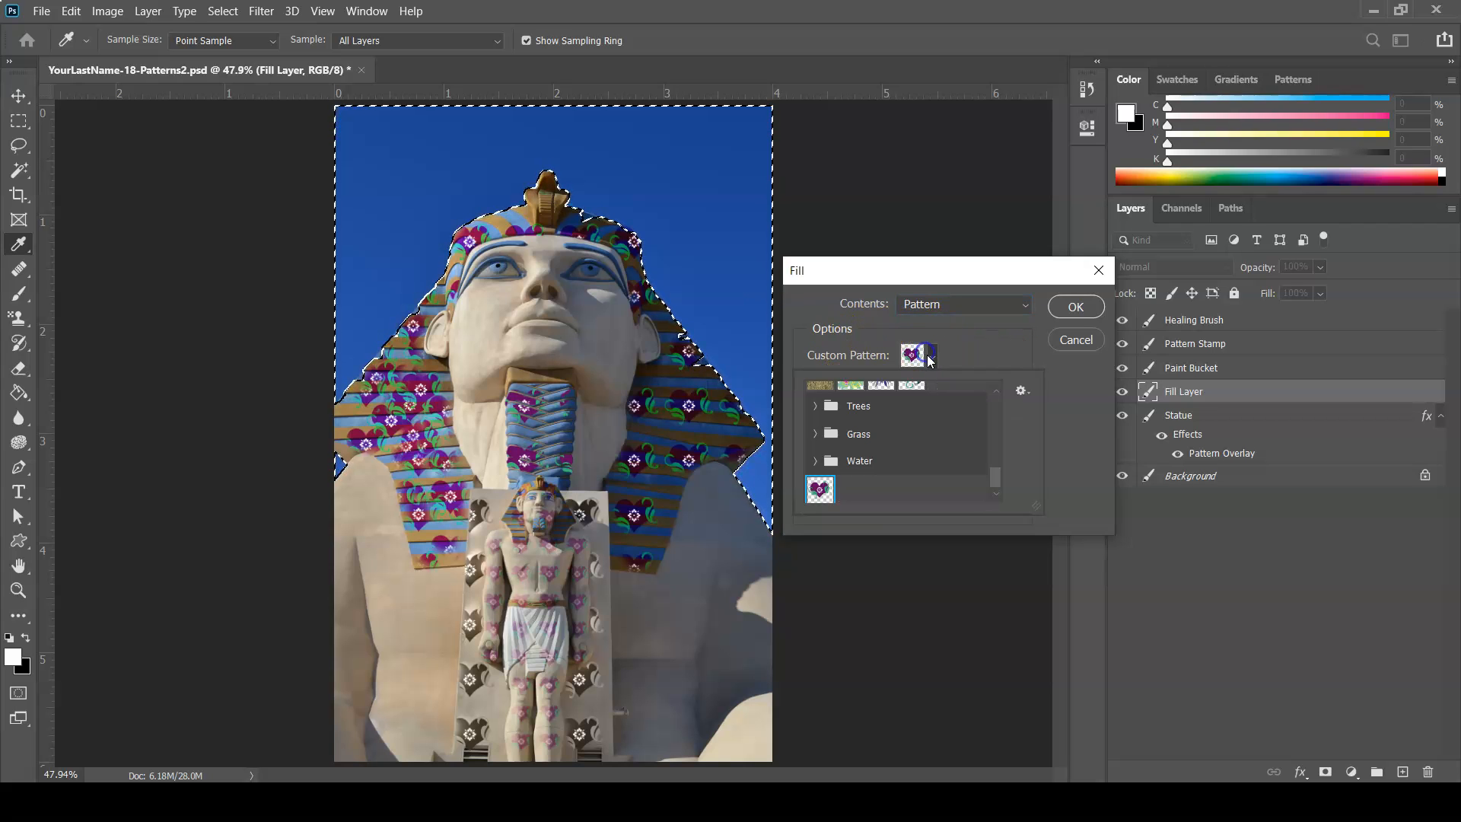
click(819, 486)
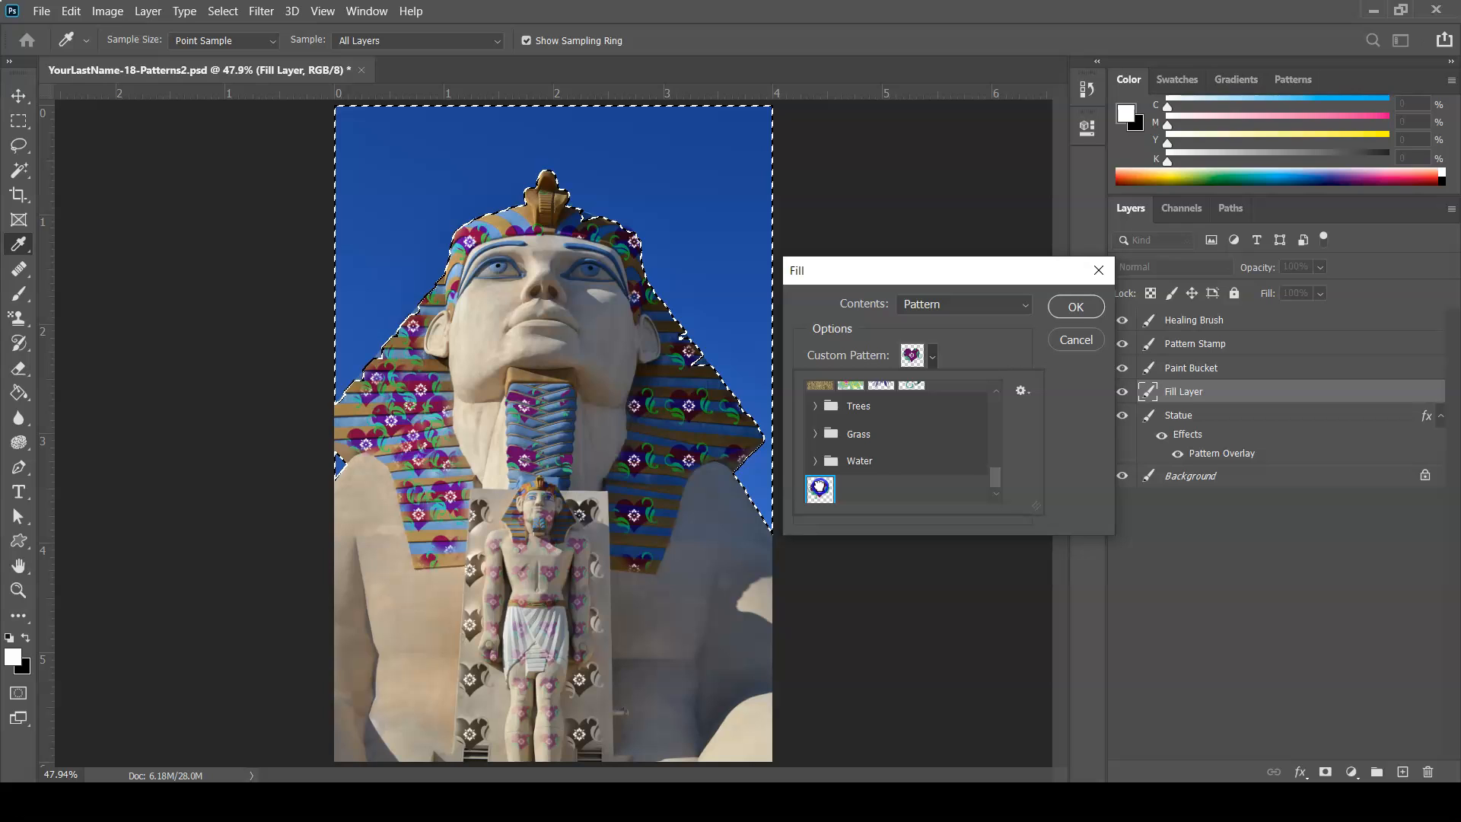
click(993, 354)
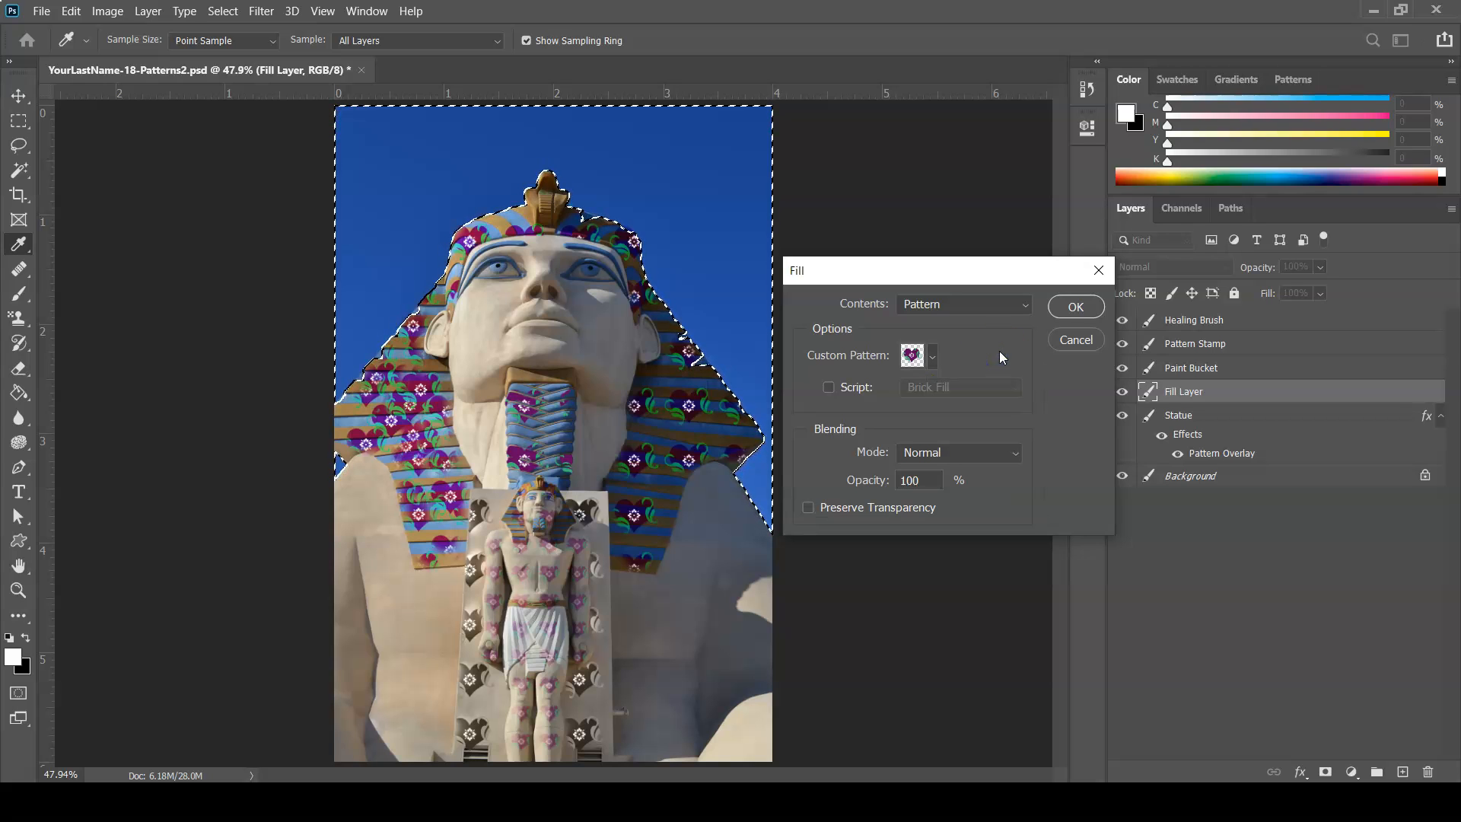
Enable scripted filling with the Spiral script and continue to the spiral settings
click(829, 388)
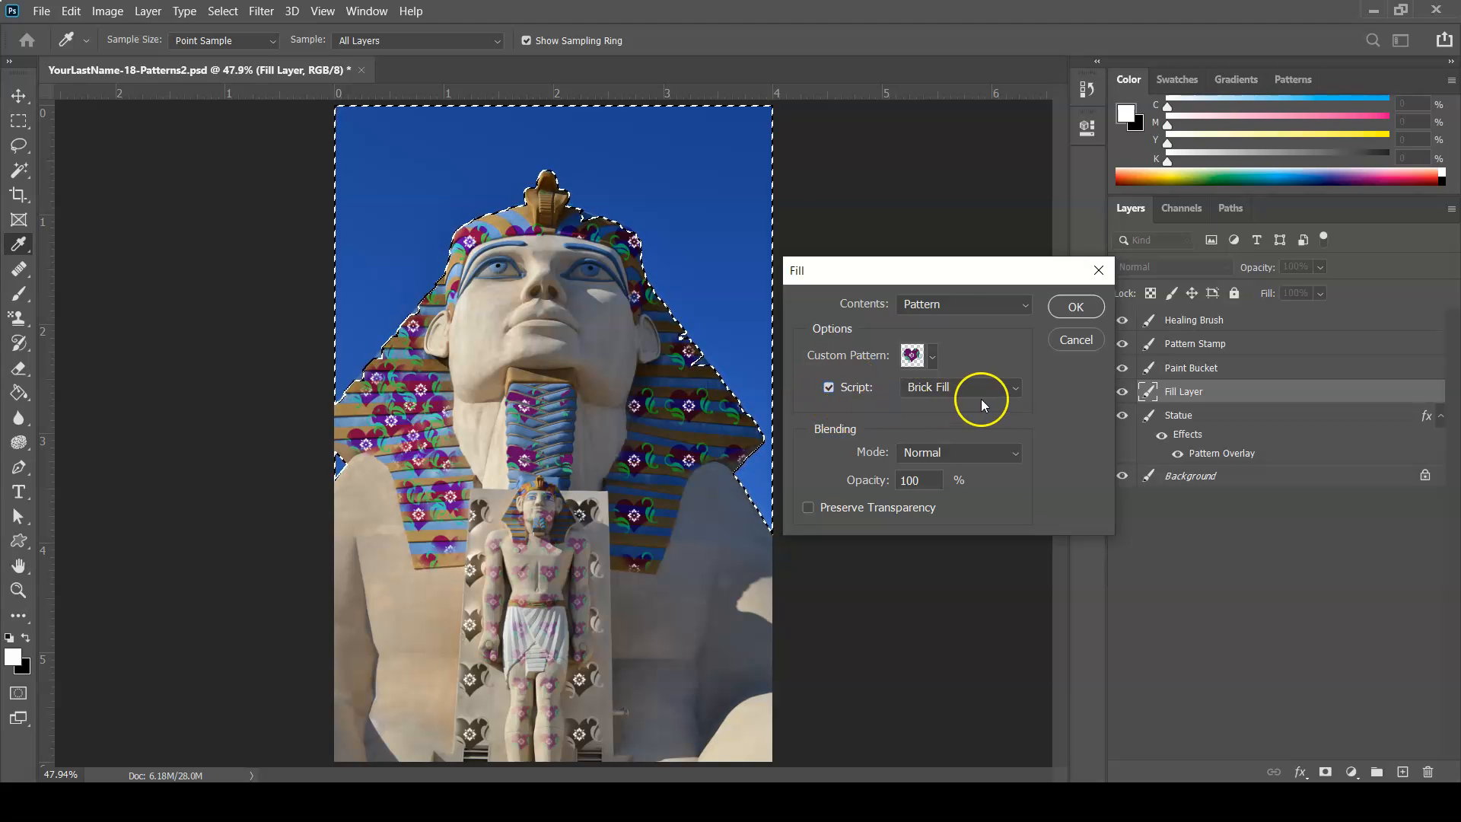
click(1001, 388)
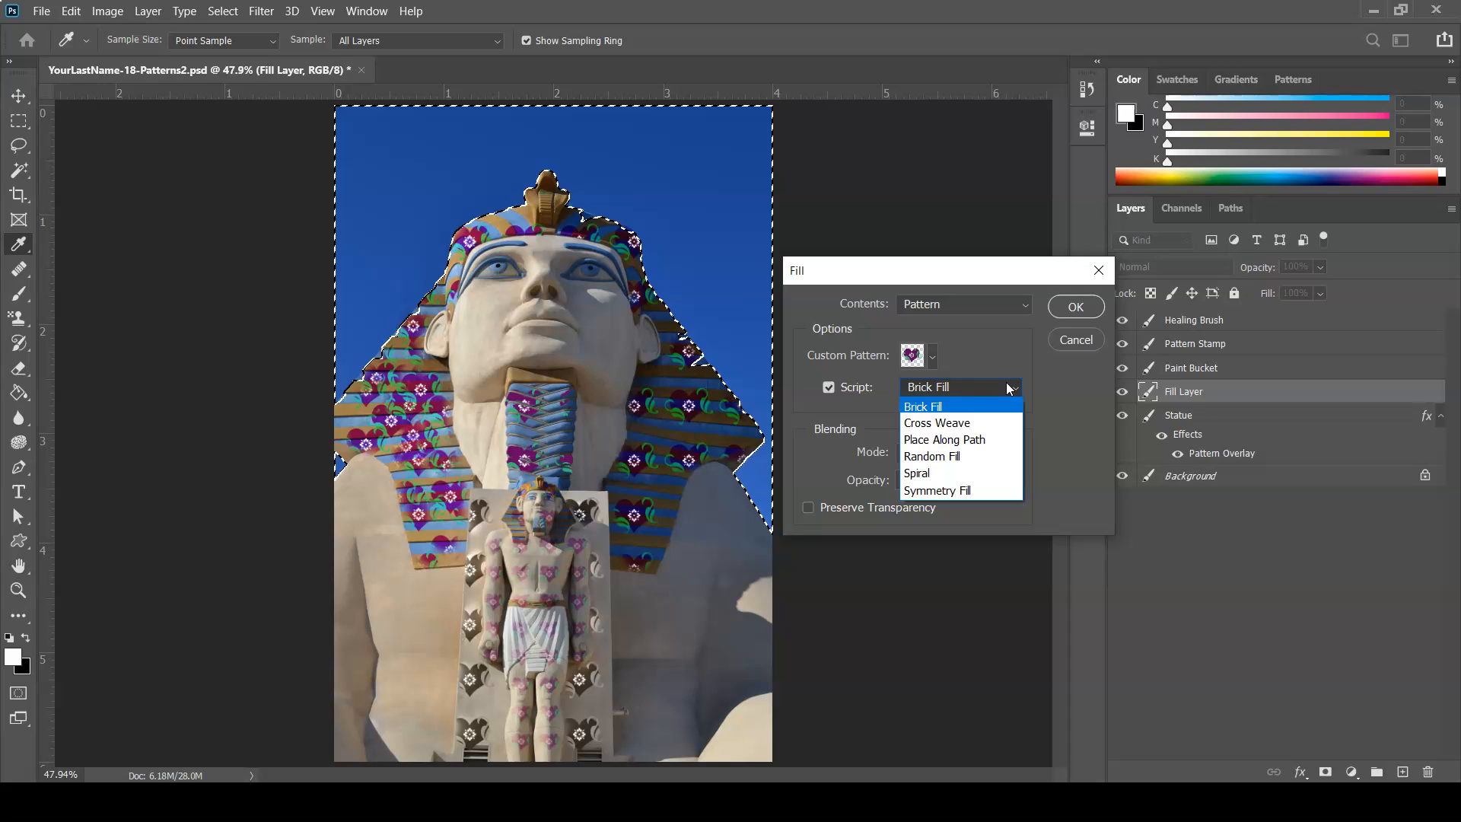
click(957, 473)
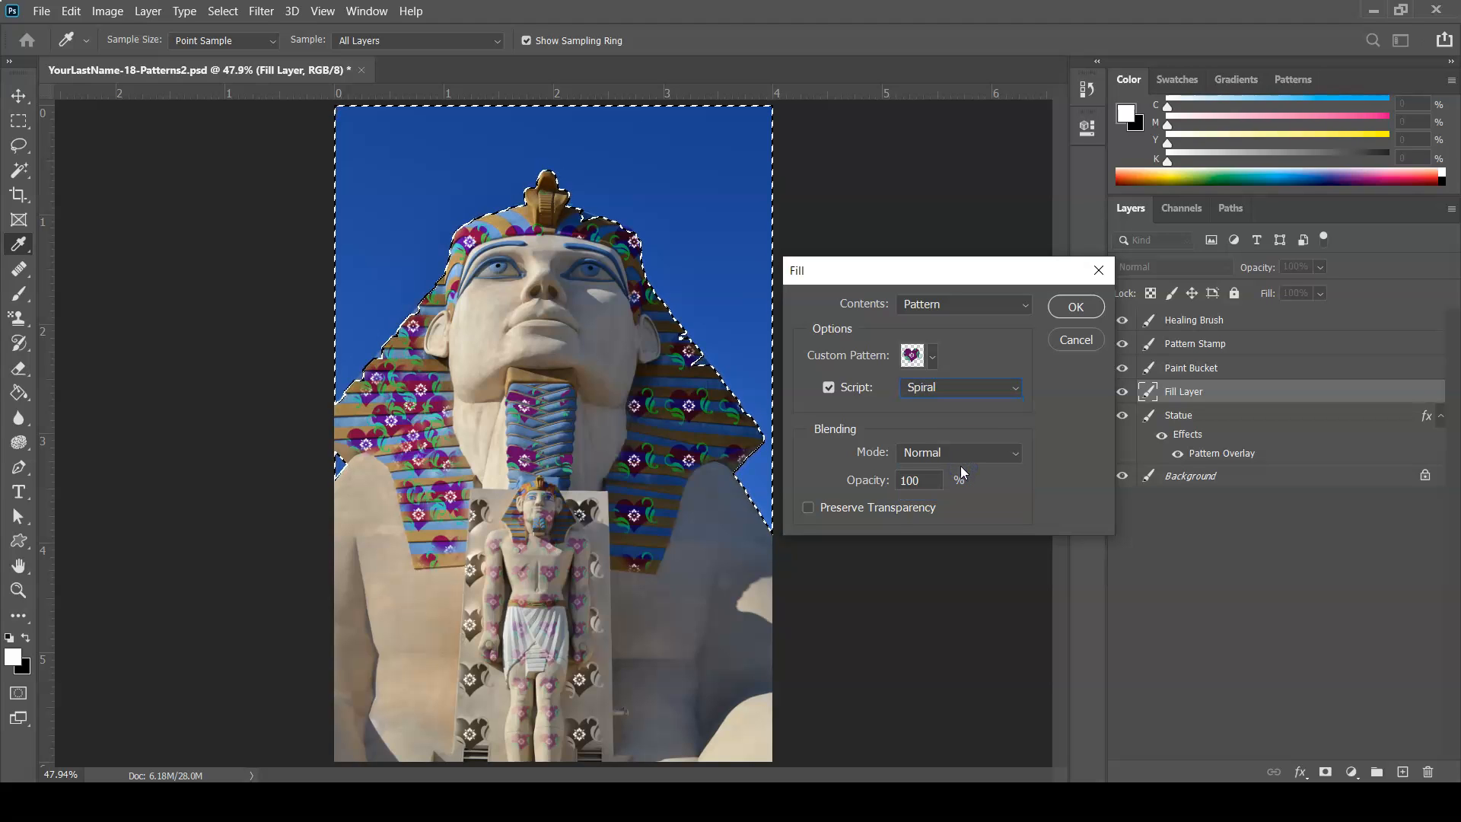
click(1078, 307)
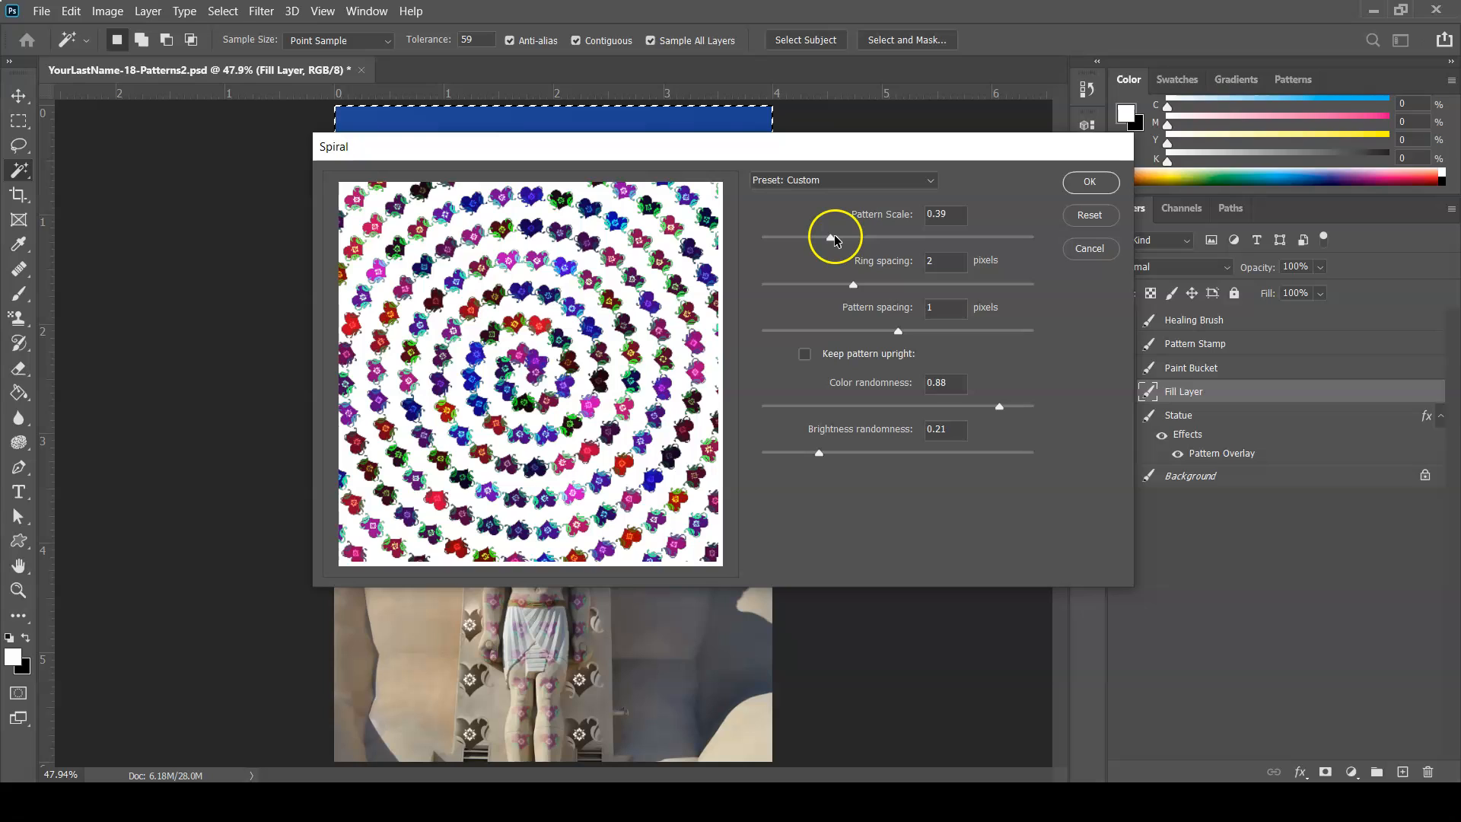
Set the spiral's pattern scale to 0.34, ring spacing to 29 pixels and pattern spacing to 44 pixels
mouse_move(832, 238)
mouse_down()
mouse_move(992, 239)
mouse_move(776, 237)
mouse_move(822, 240)
mouse_up()
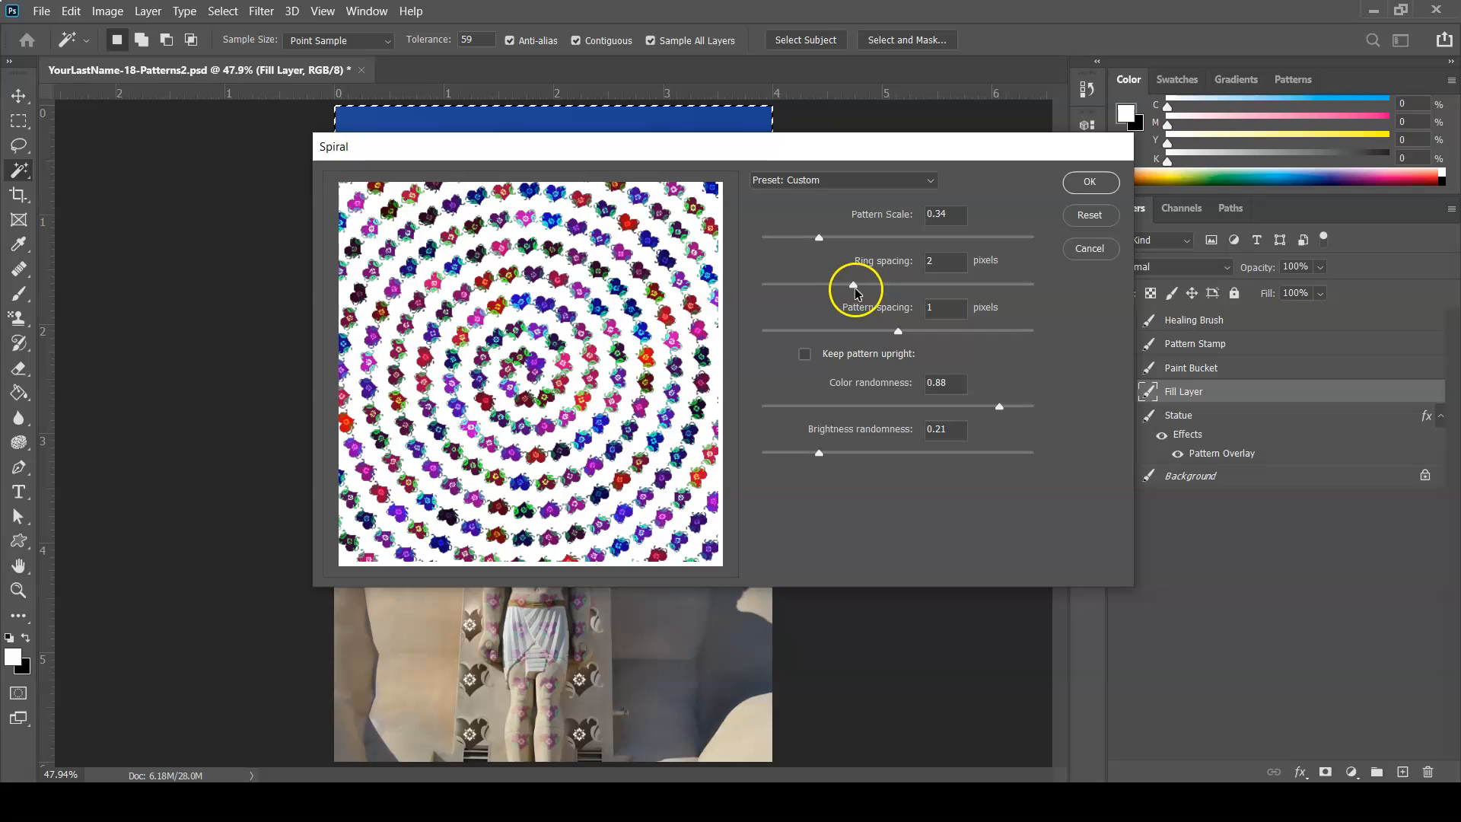
mouse_move(855, 282)
mouse_down()
mouse_move(909, 286)
mouse_move(847, 284)
mouse_up()
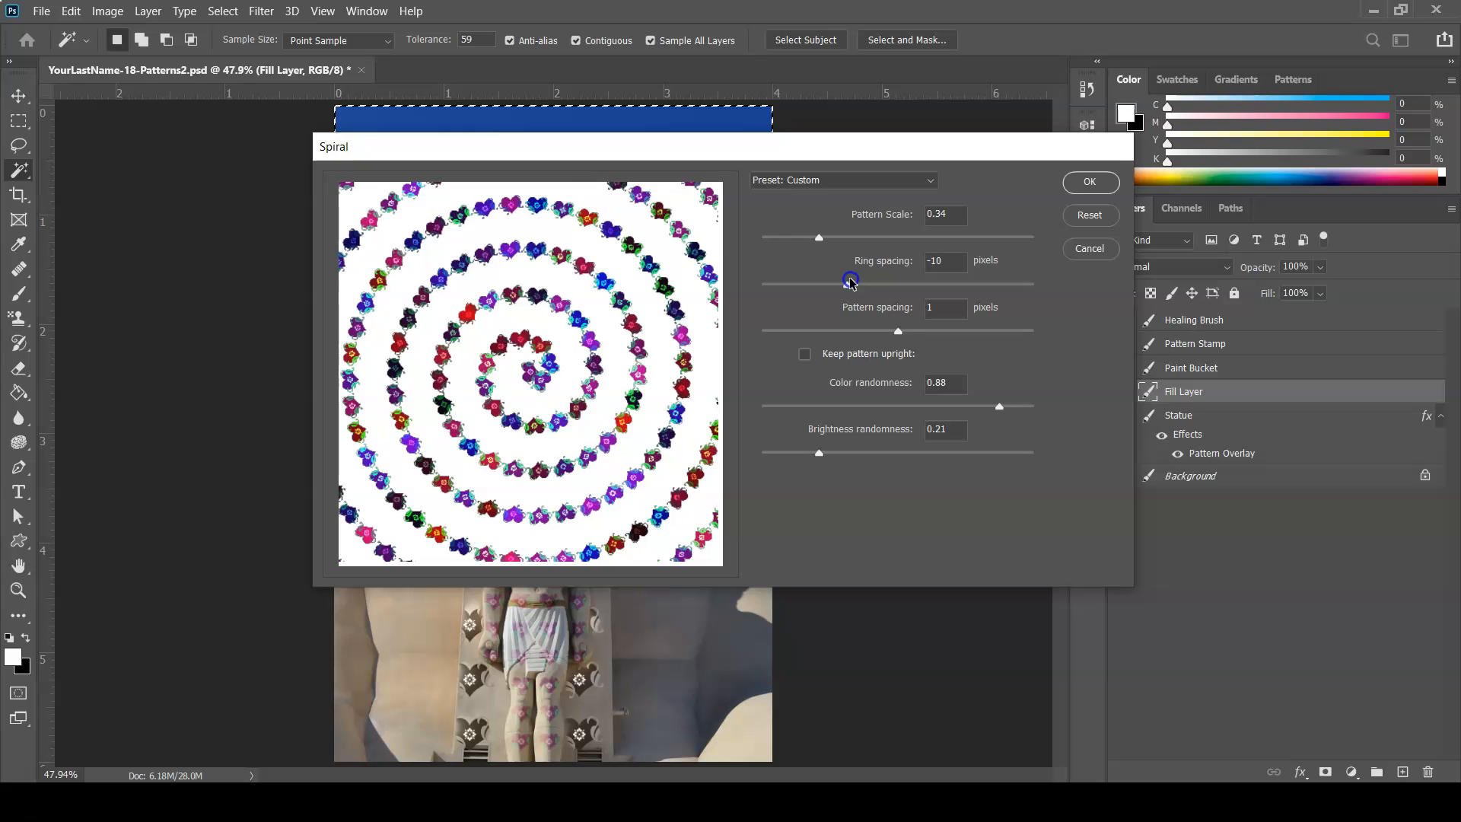
click(897, 331)
drag(897, 331, 922, 331)
click(848, 286)
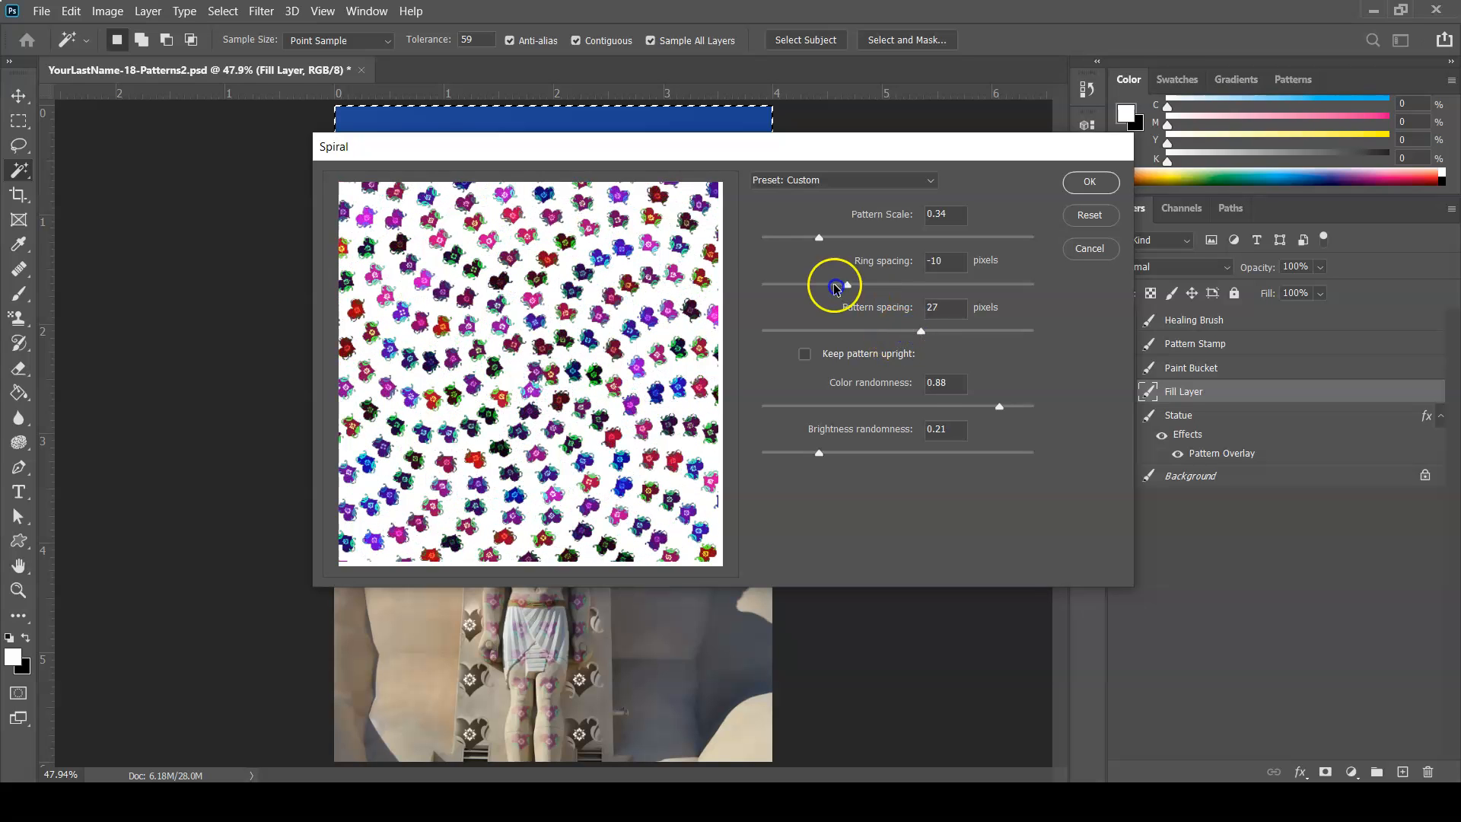
drag(849, 287, 871, 287)
click(922, 332)
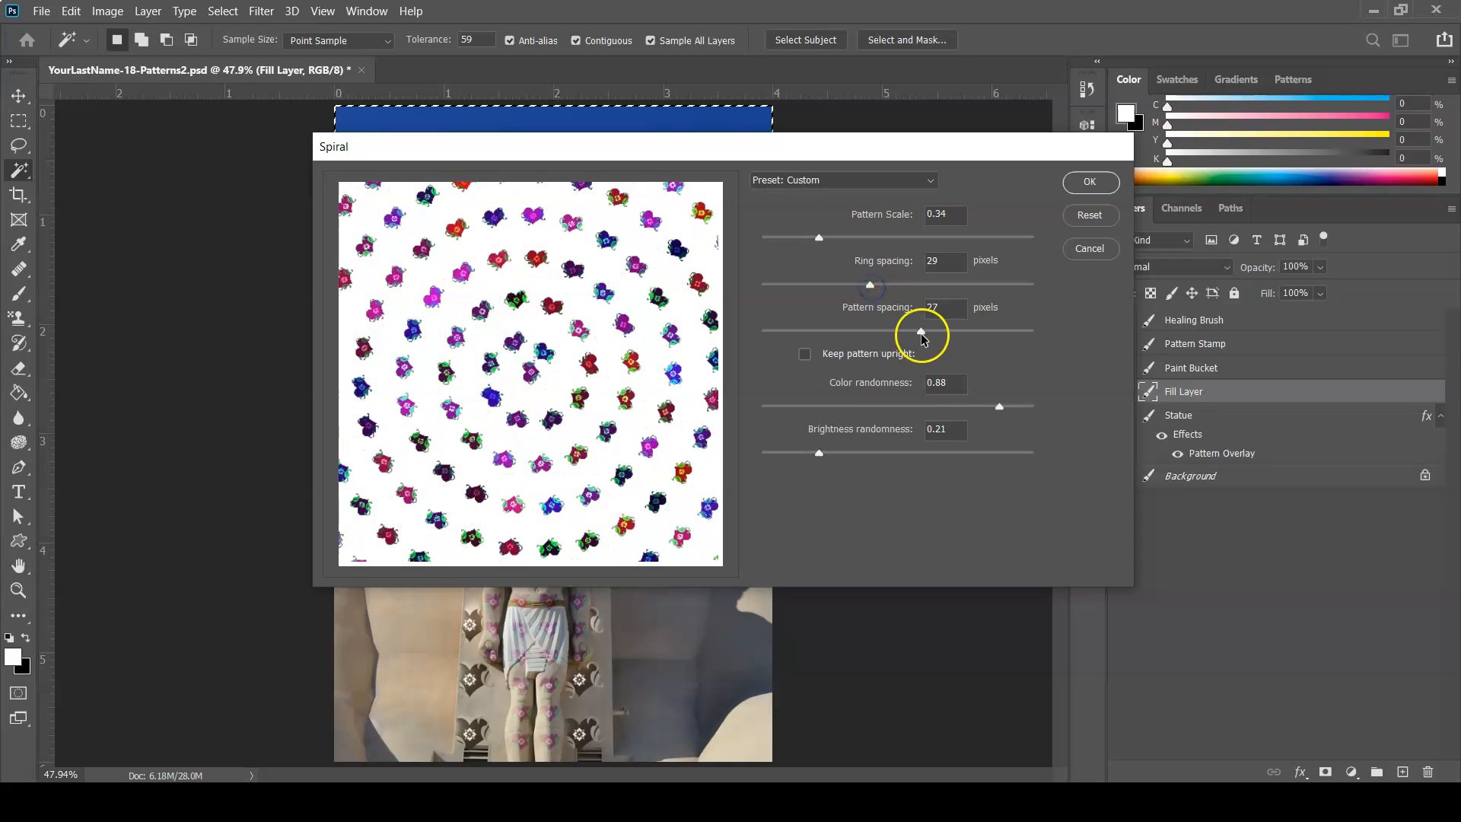
drag(922, 331, 935, 332)
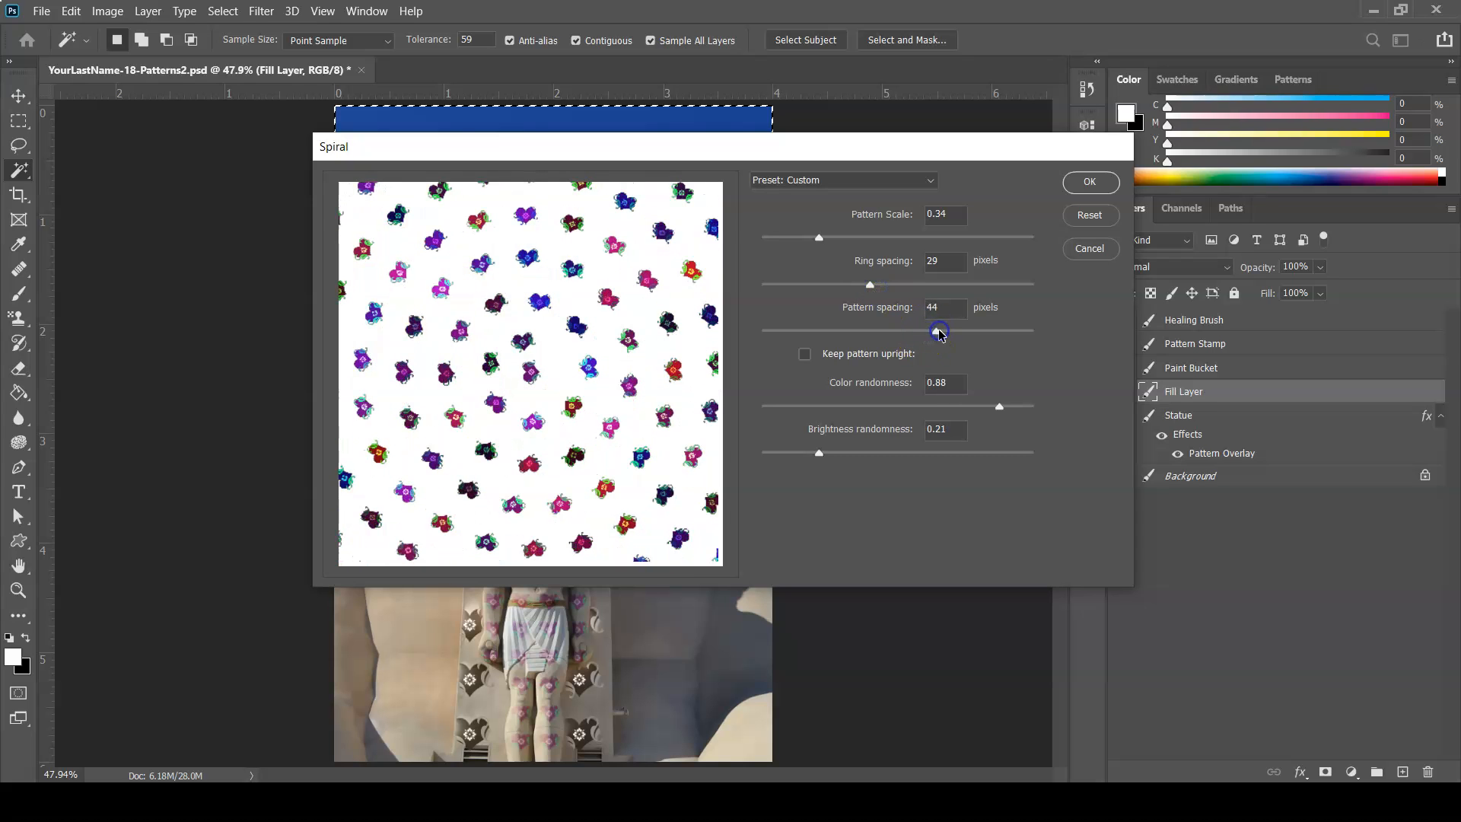
Try several tighter ring spacings for the spiral and settle on -27 pixels
drag(870, 285, 843, 284)
drag(841, 285, 830, 284)
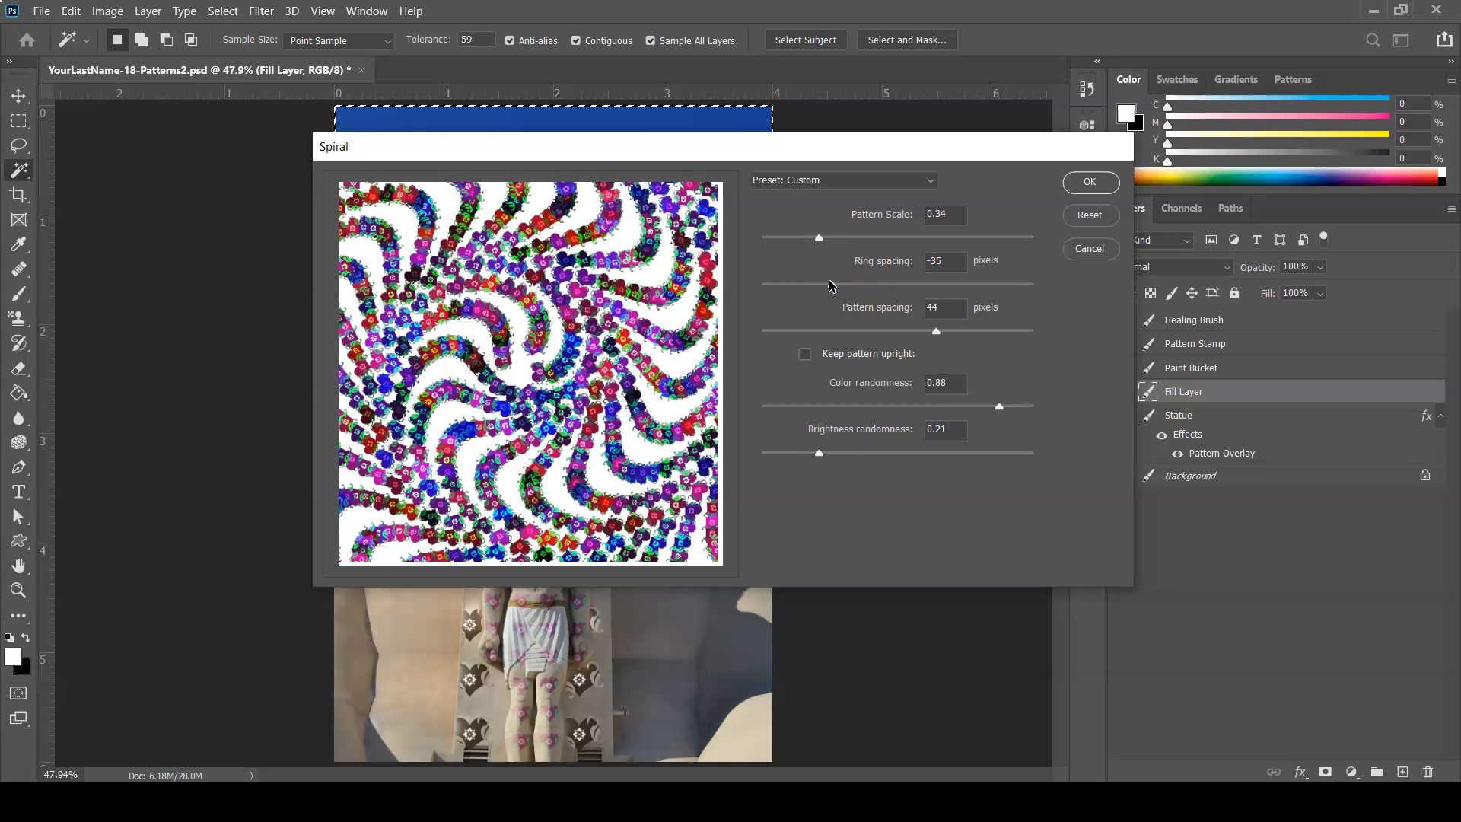
drag(839, 283, 845, 287)
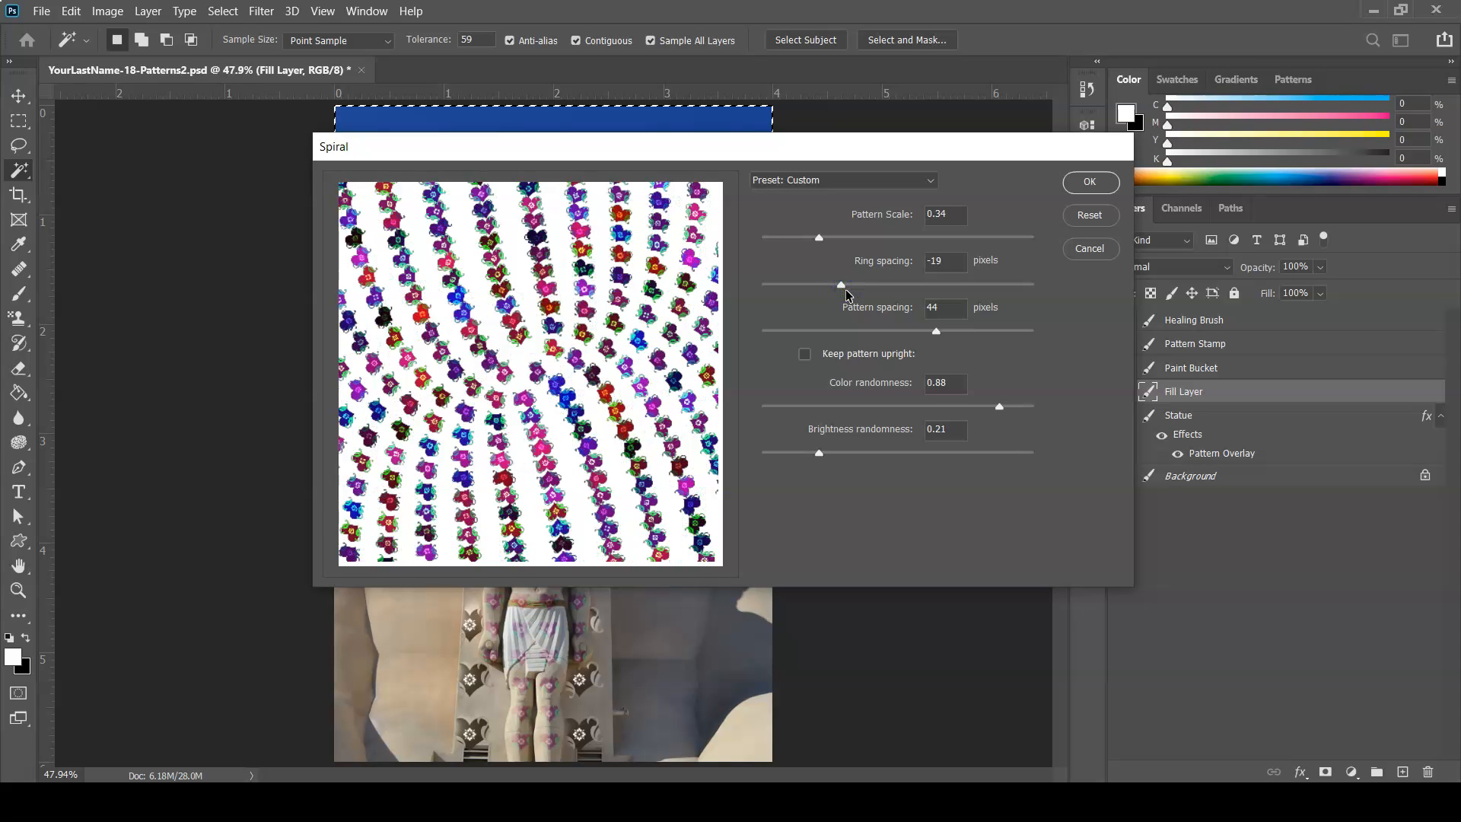
drag(841, 284, 836, 284)
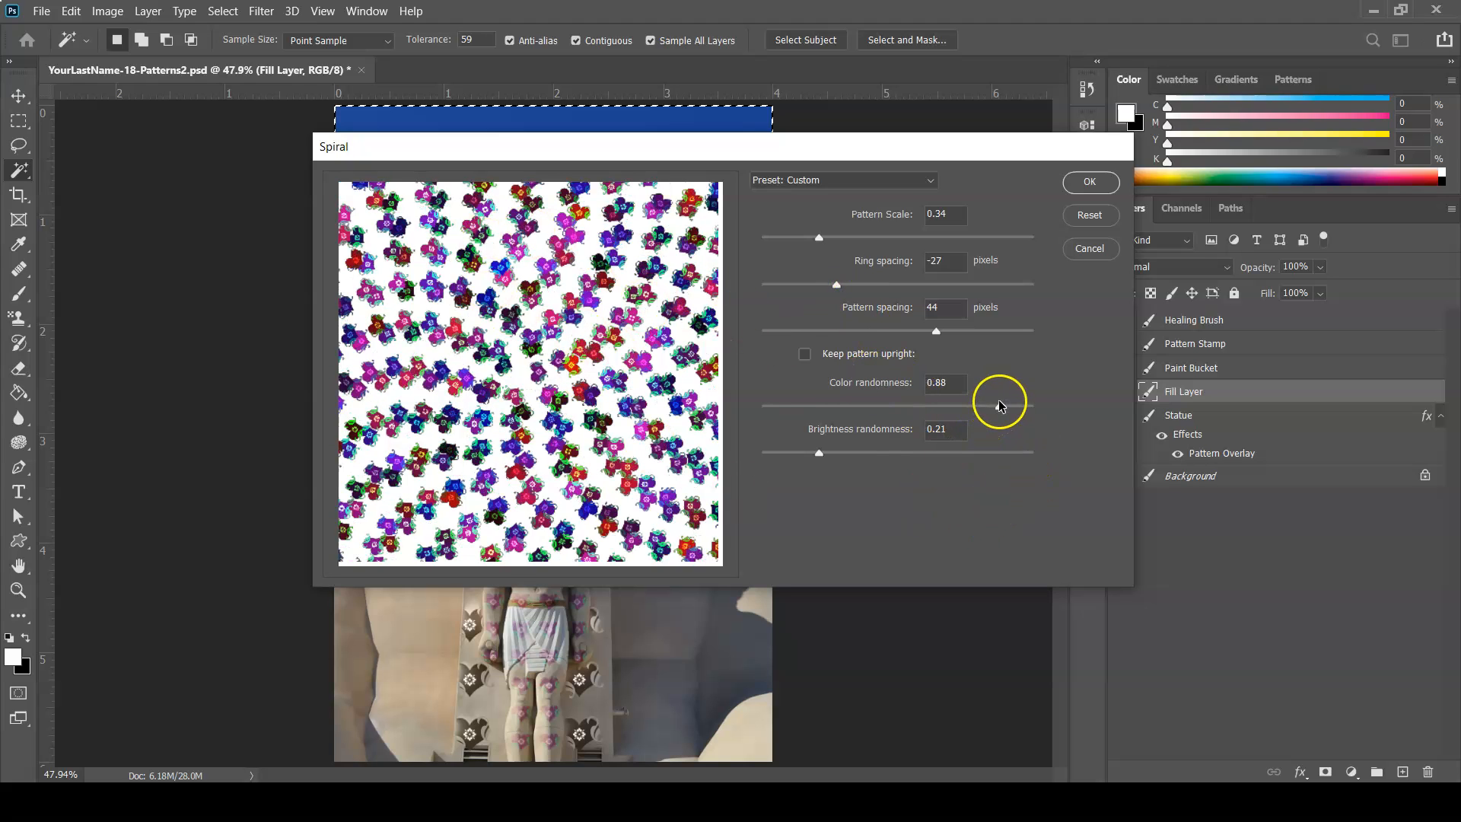
Try the spiral with both color randomness and brightness randomness reduced to 0
drag(999, 407, 842, 406)
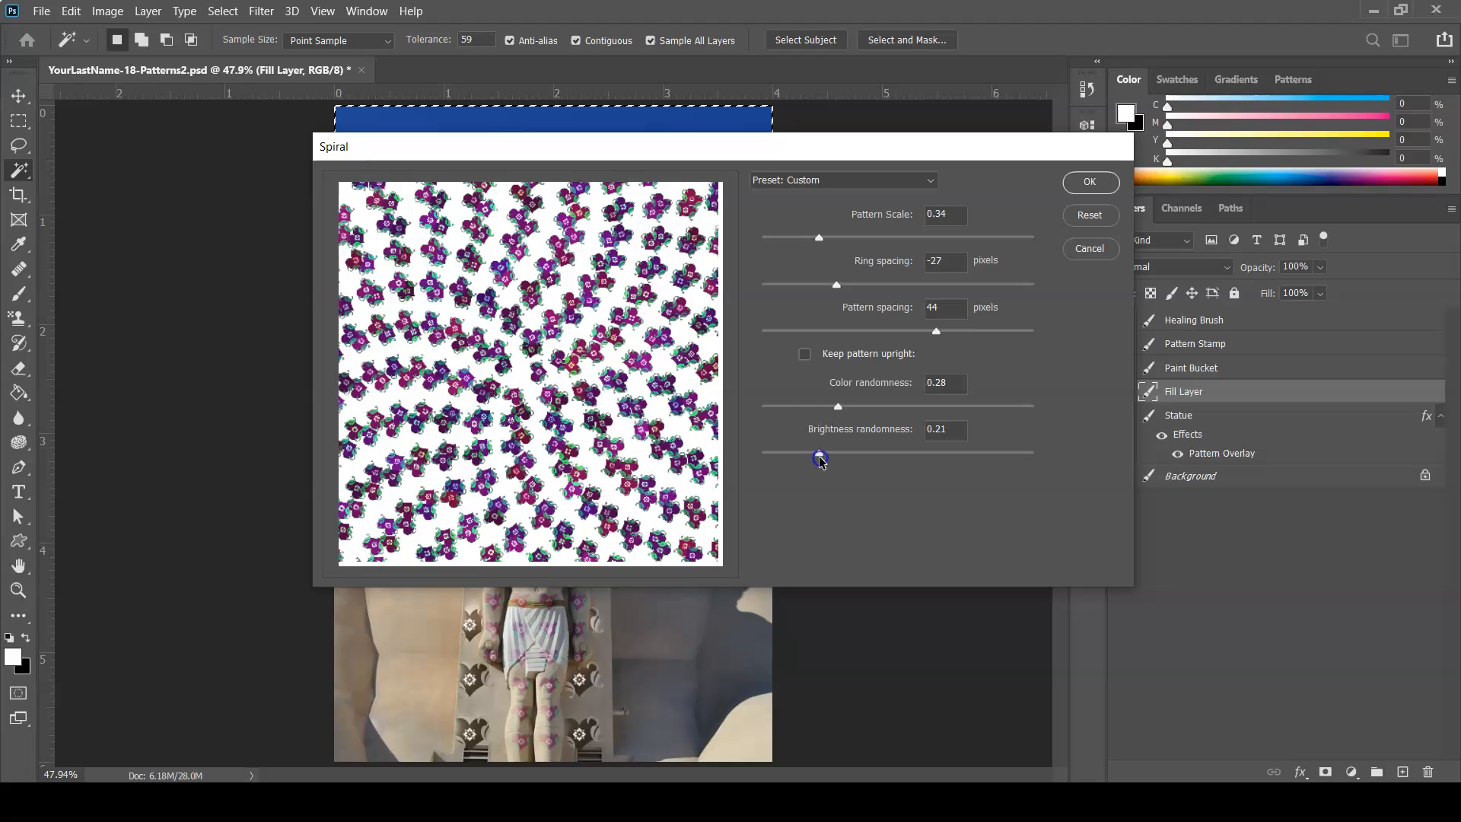
drag(821, 454, 761, 453)
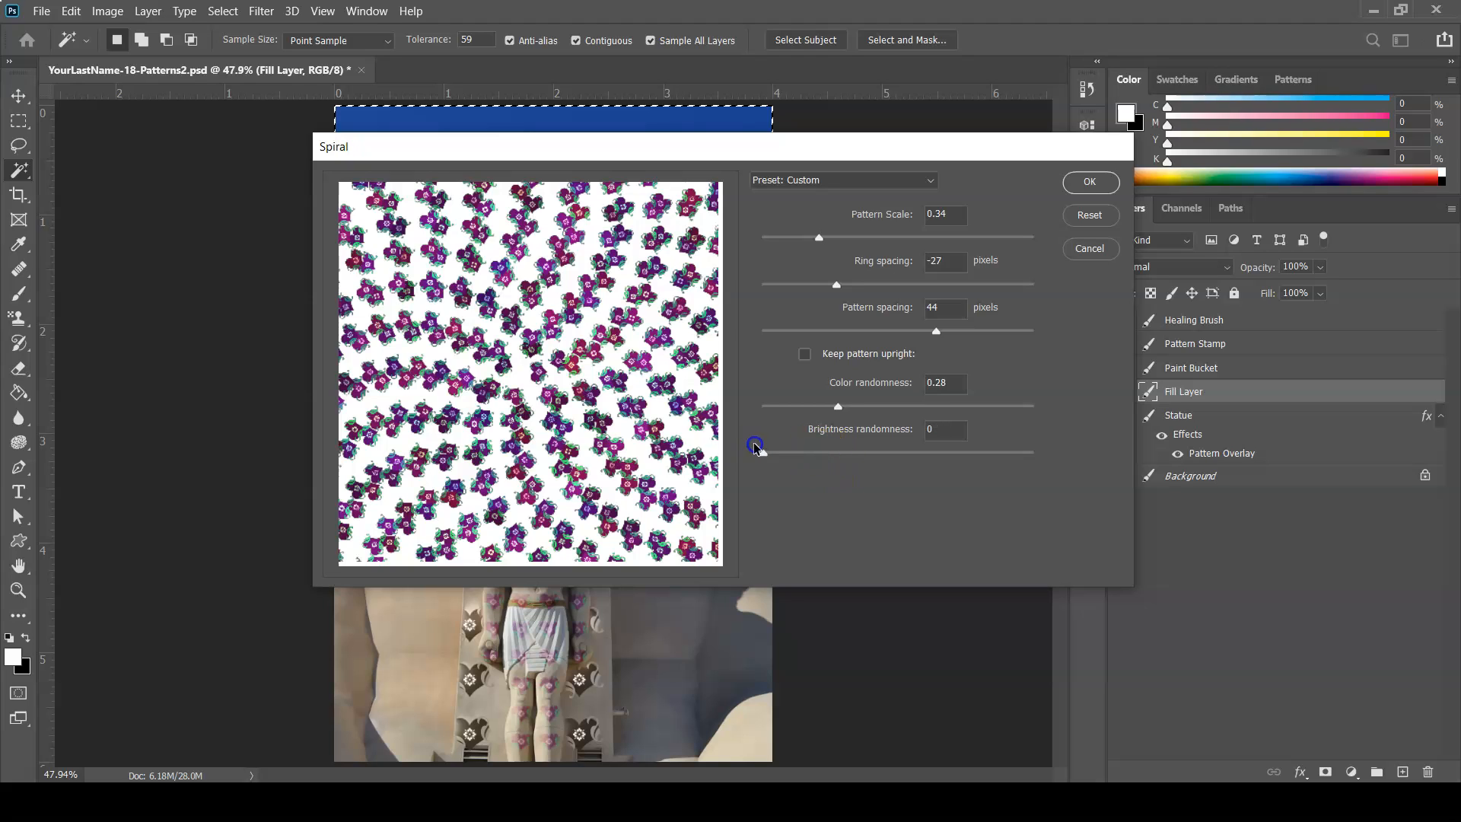
drag(833, 401, 781, 412)
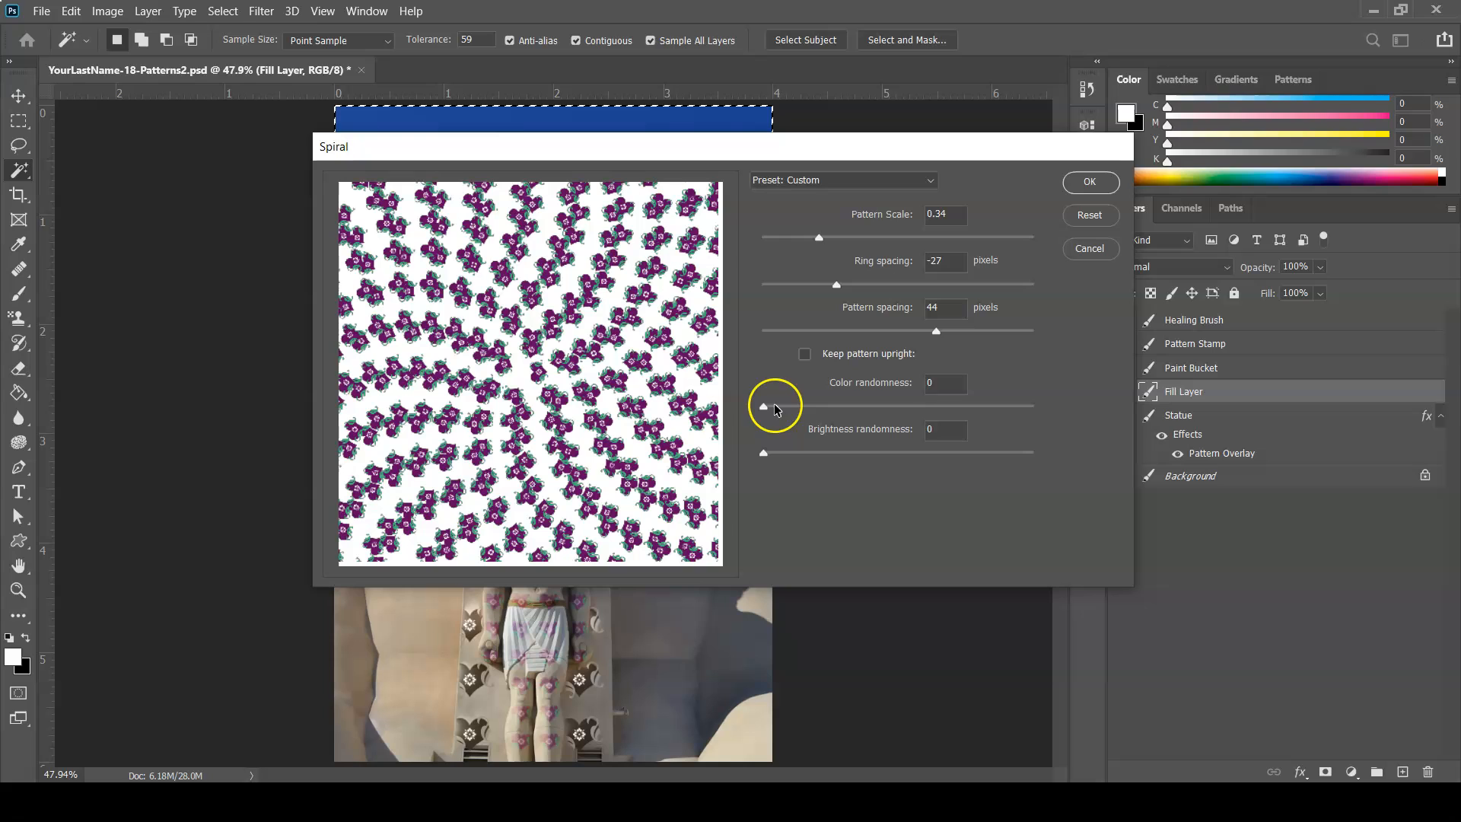
Set the spiral's color randomness to 0.87 and brightness randomness to 0.68
drag(764, 409, 995, 407)
drag(764, 451, 952, 462)
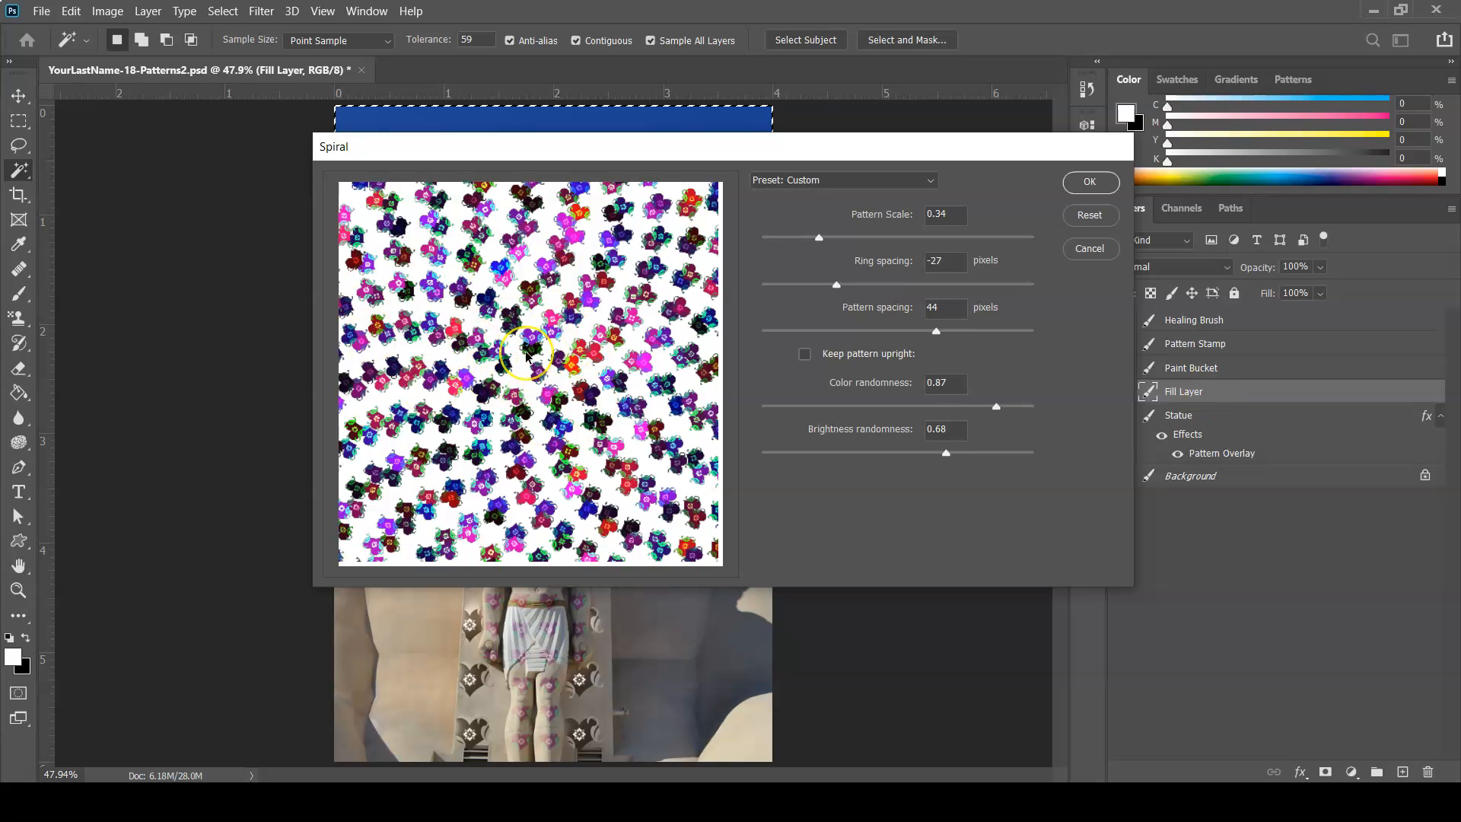
click(597, 490)
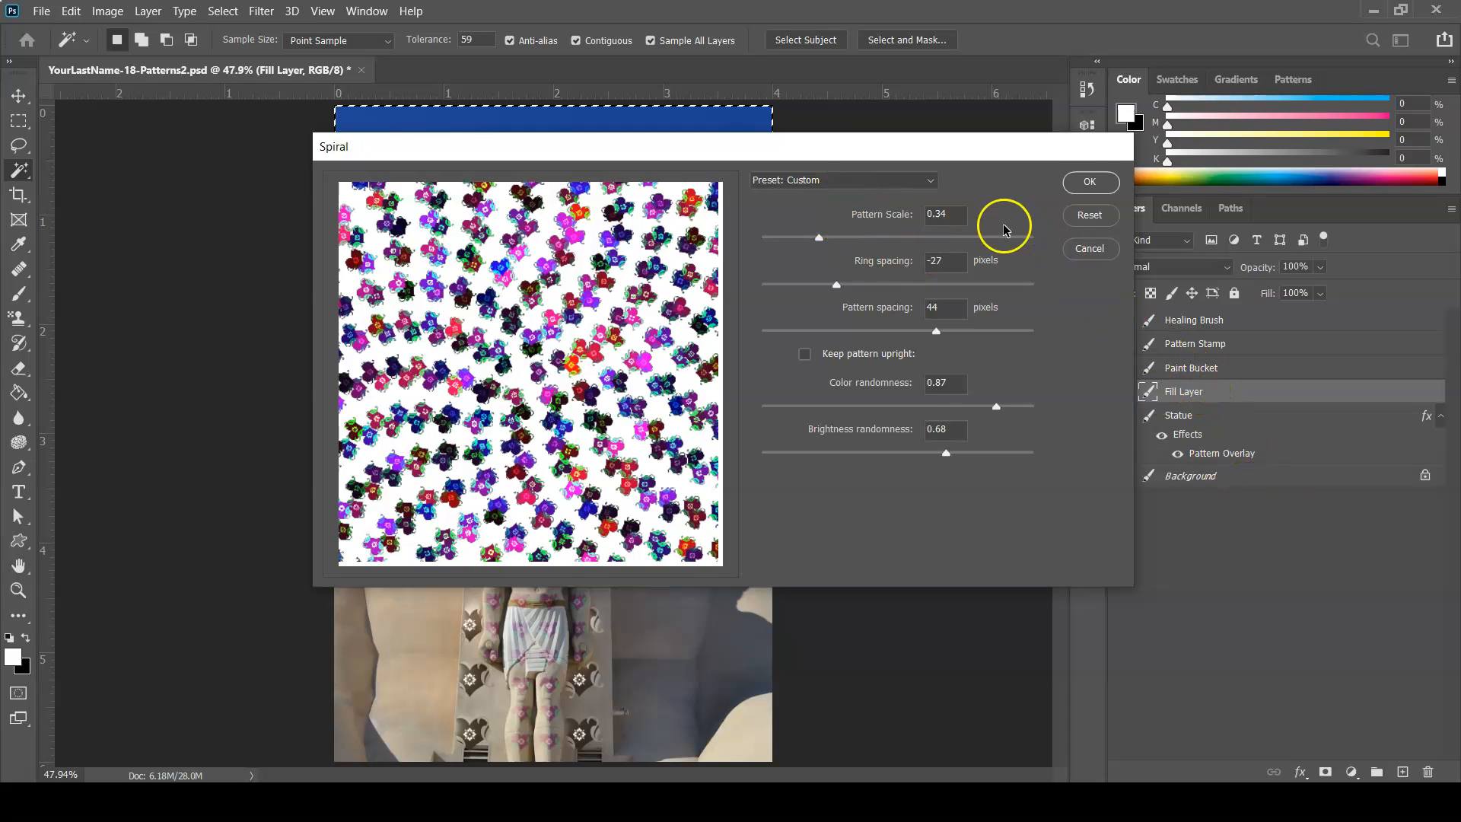
Apply the spiral heart fill to the sky, and save and close the document
click(1088, 182)
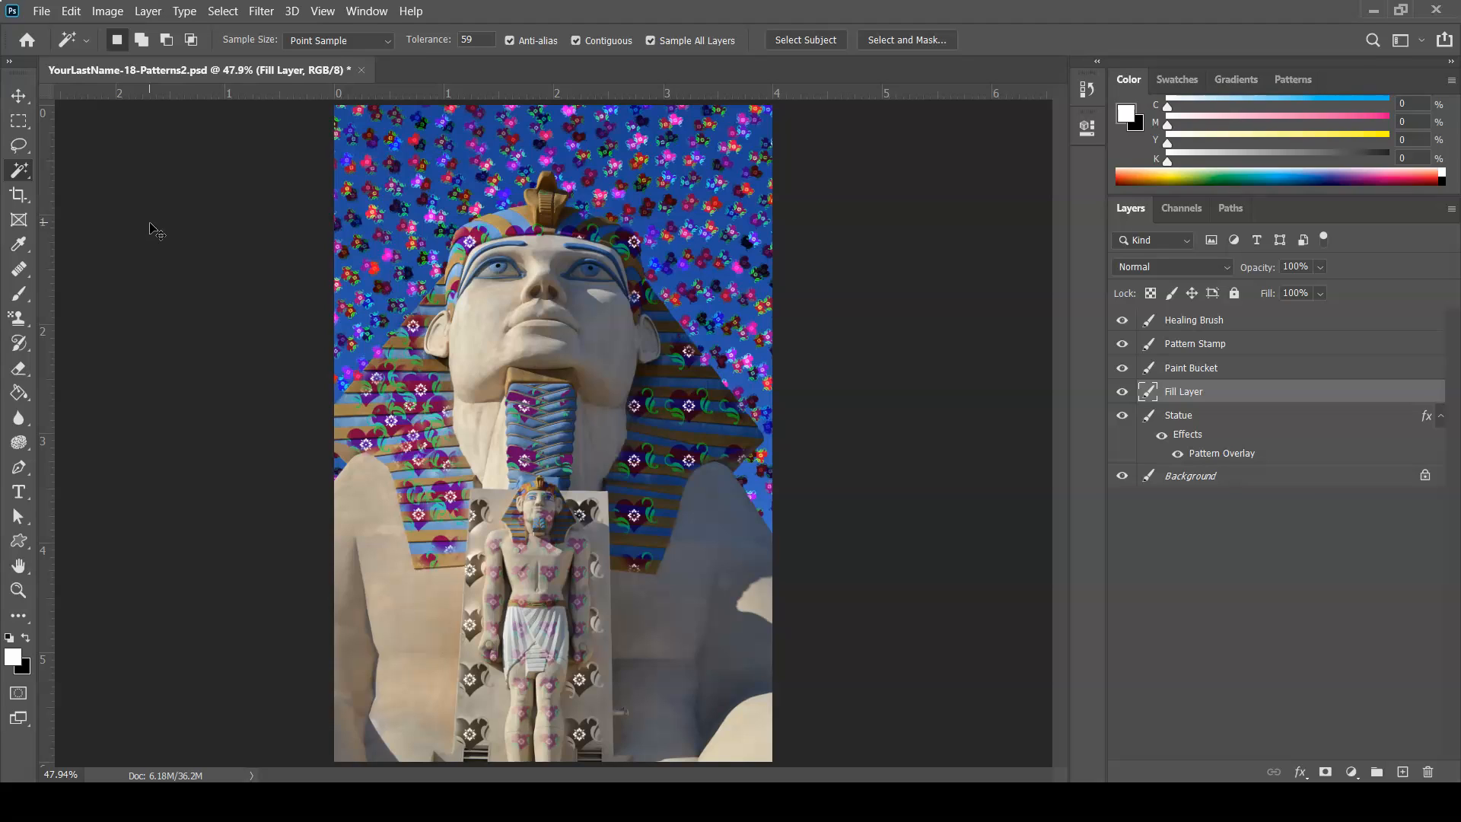
key(ctrl+s)
key(ctrl+w)
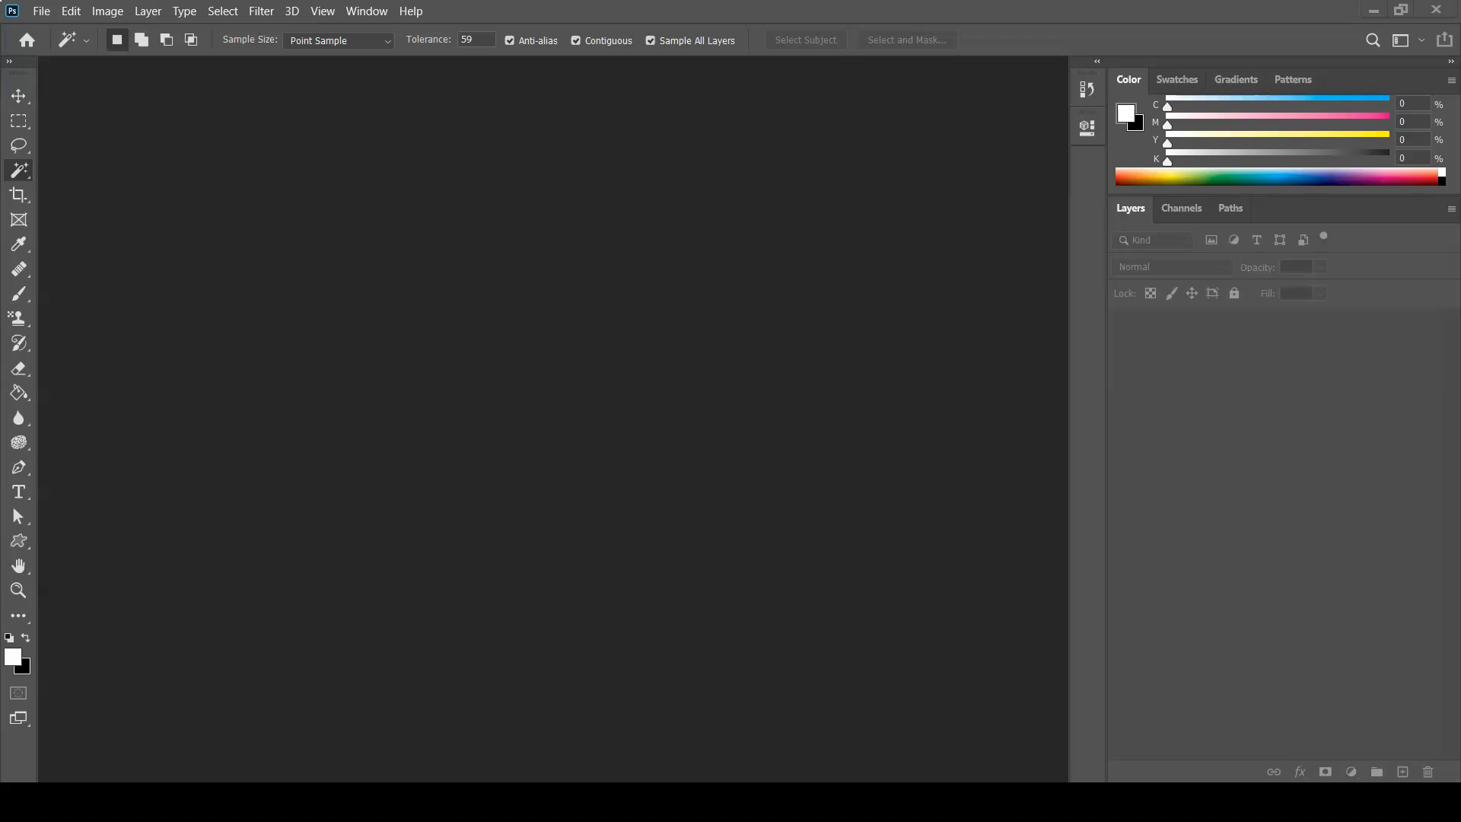
Switch to File Explorer and open the 18-Ps-Patterns folder inside AdobeDesignSuite-001 on drive D
key(super+e)
key(super+e)
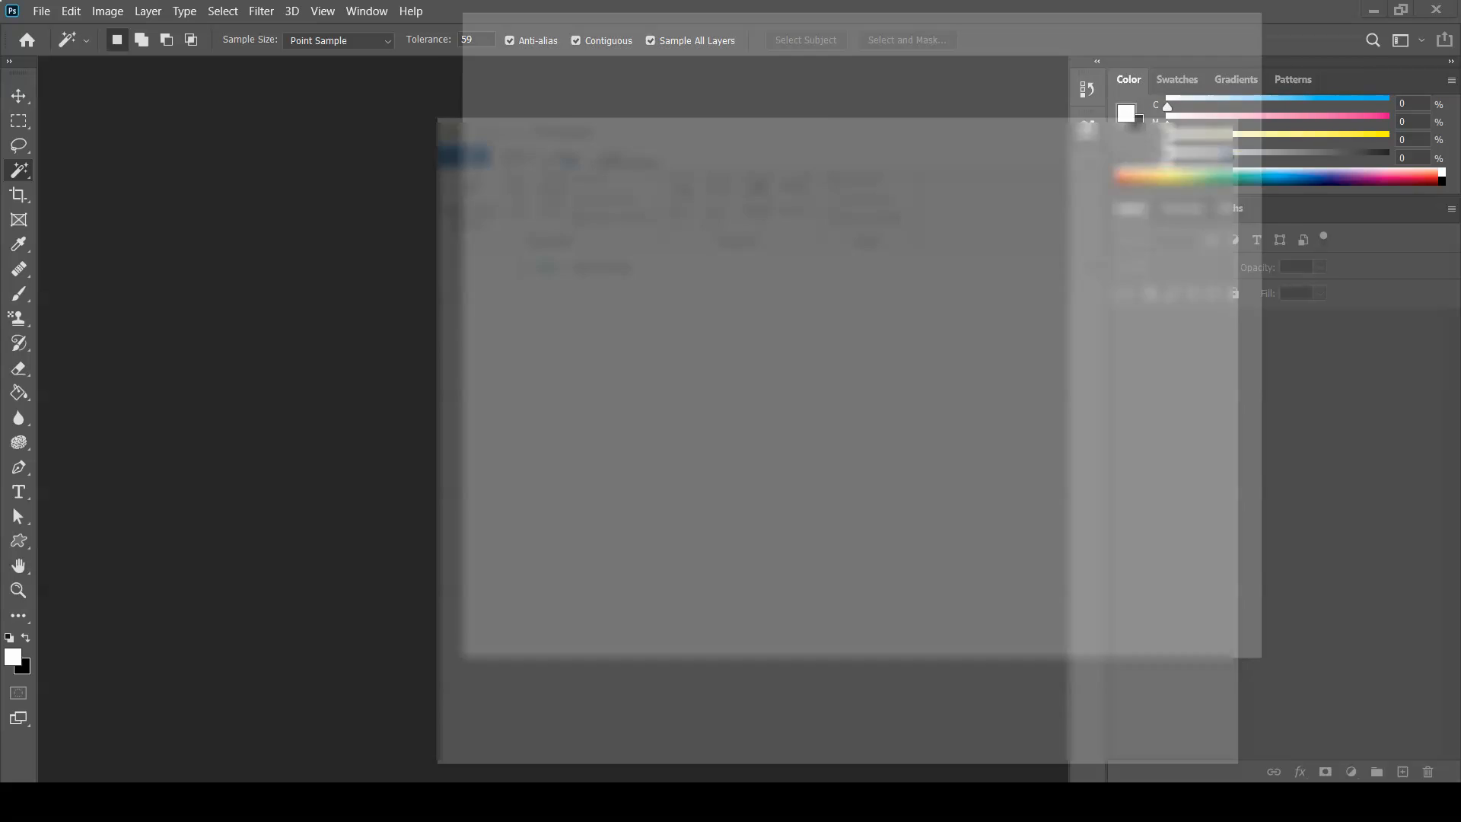
click(1256, 13)
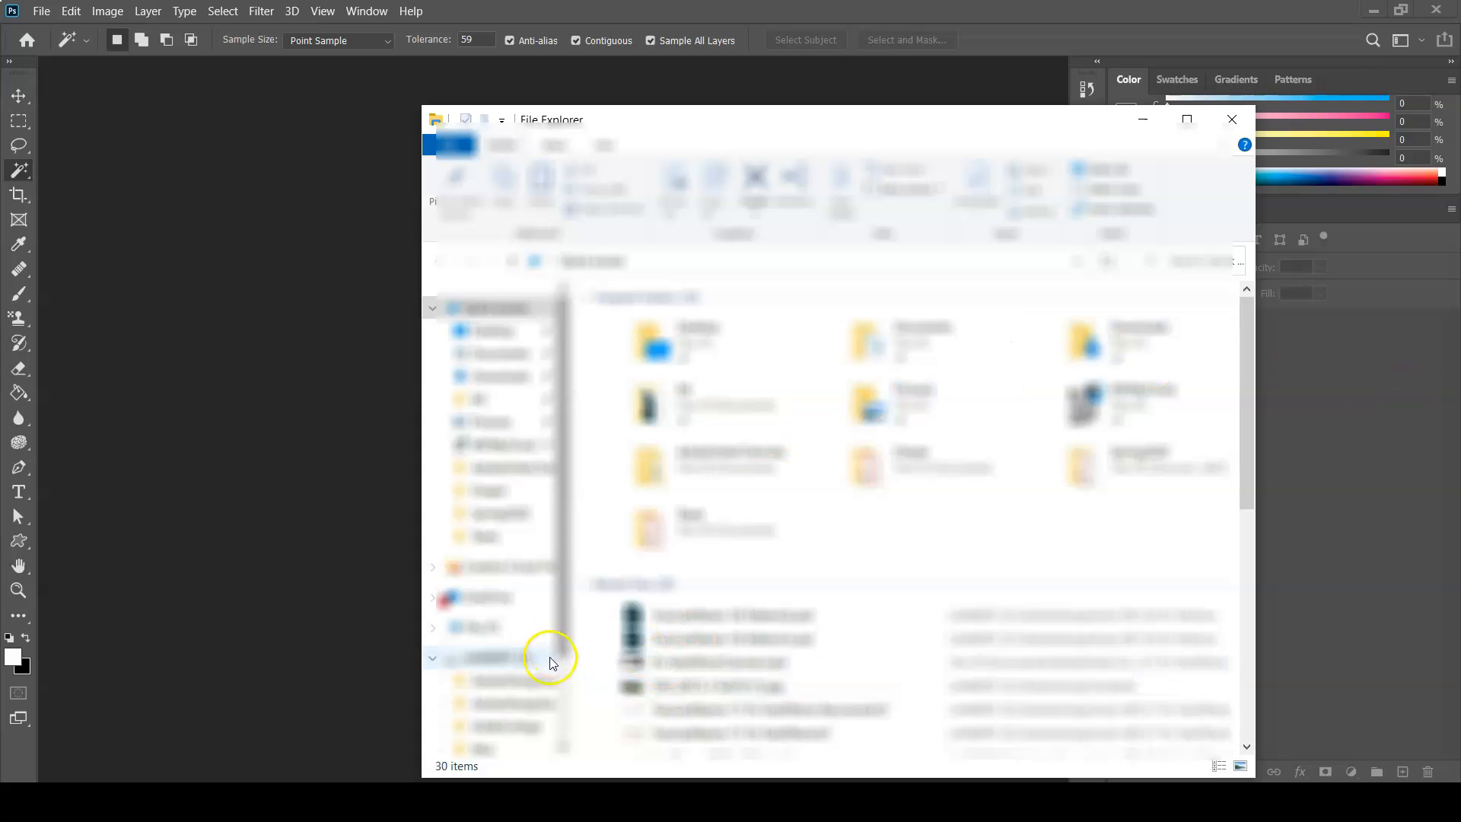
click(512, 680)
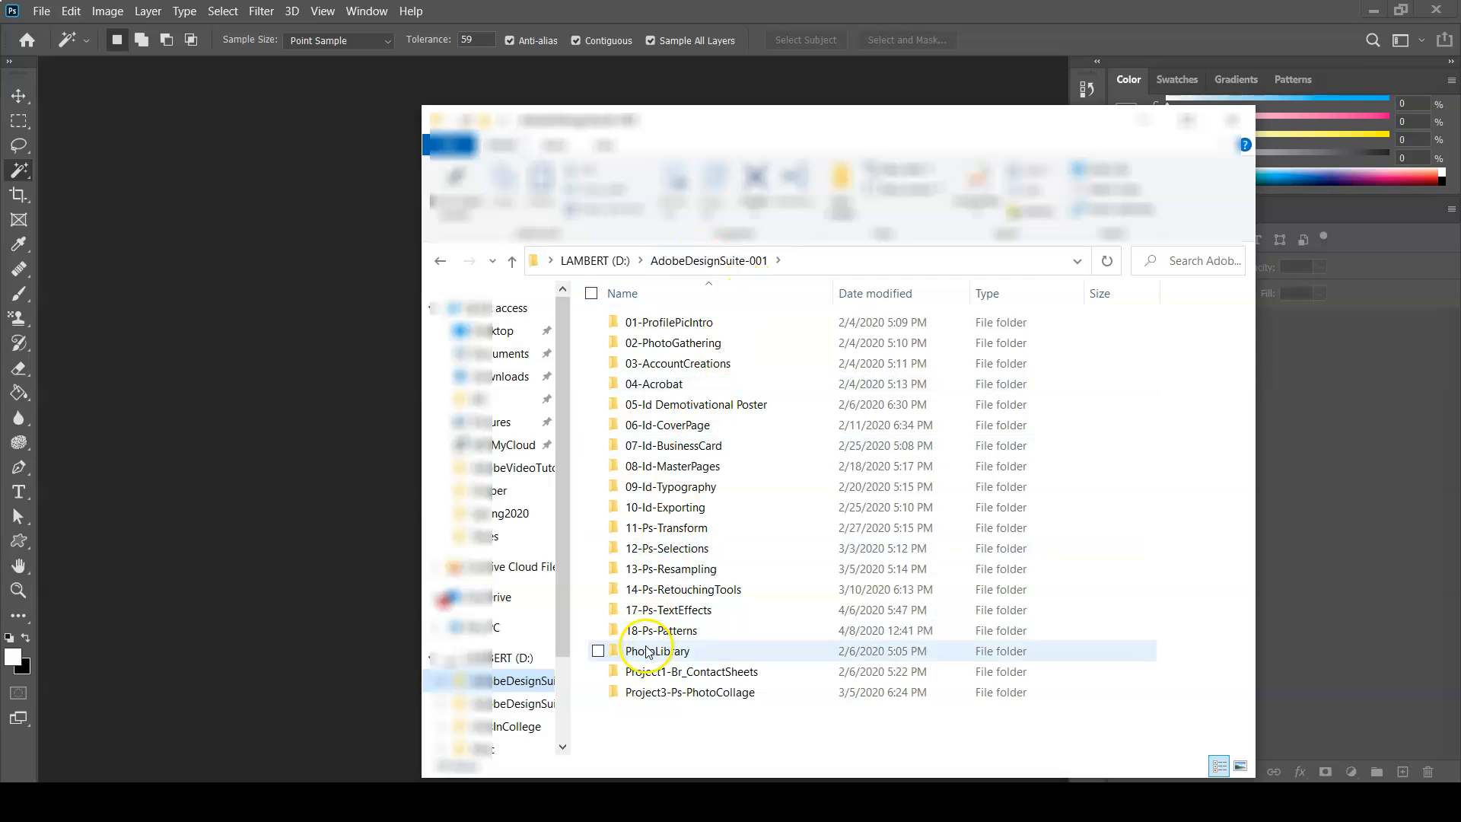
mouse_move(651, 637)
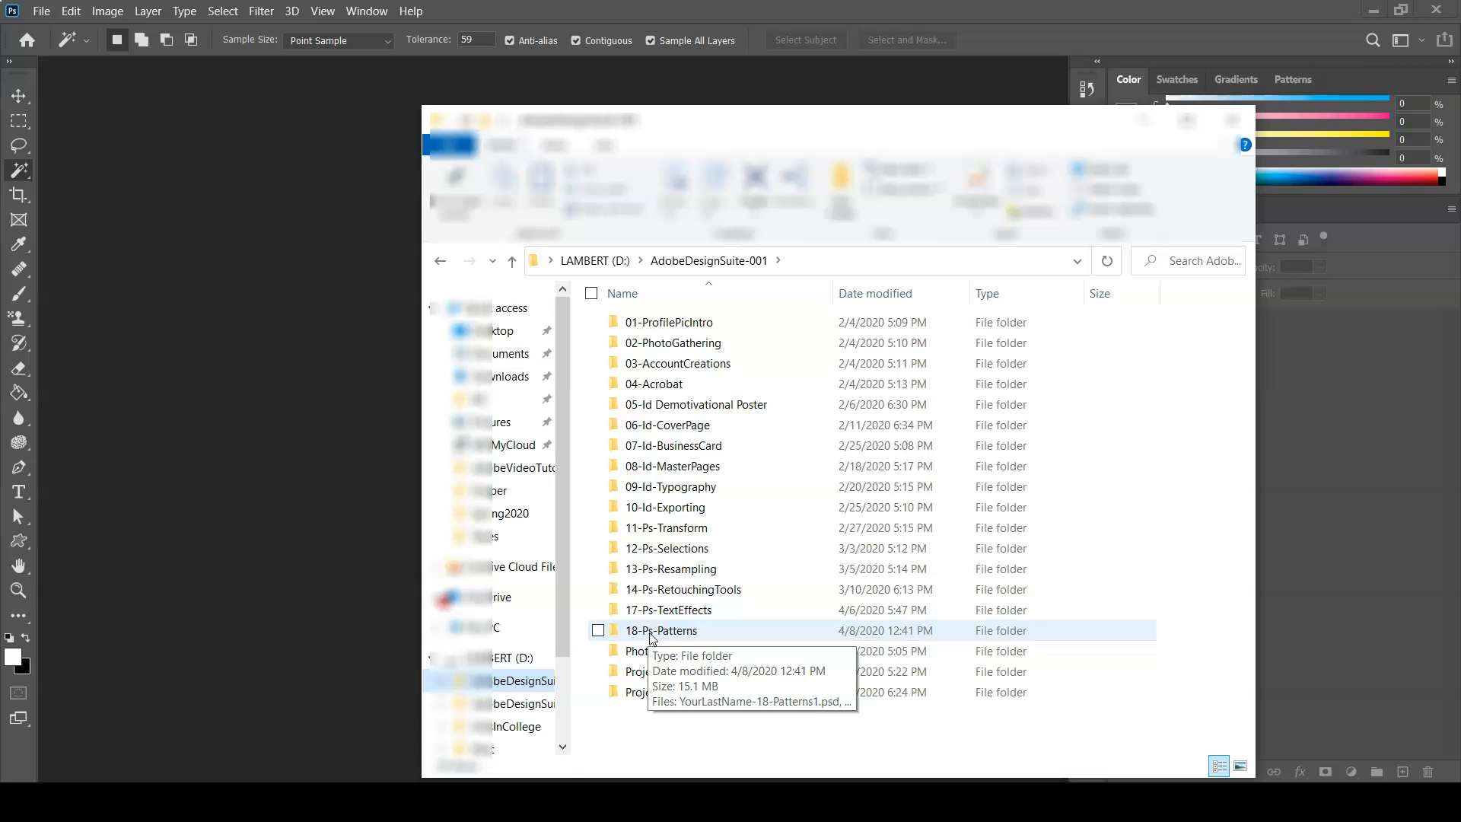
double_click(651, 631)
click(787, 479)
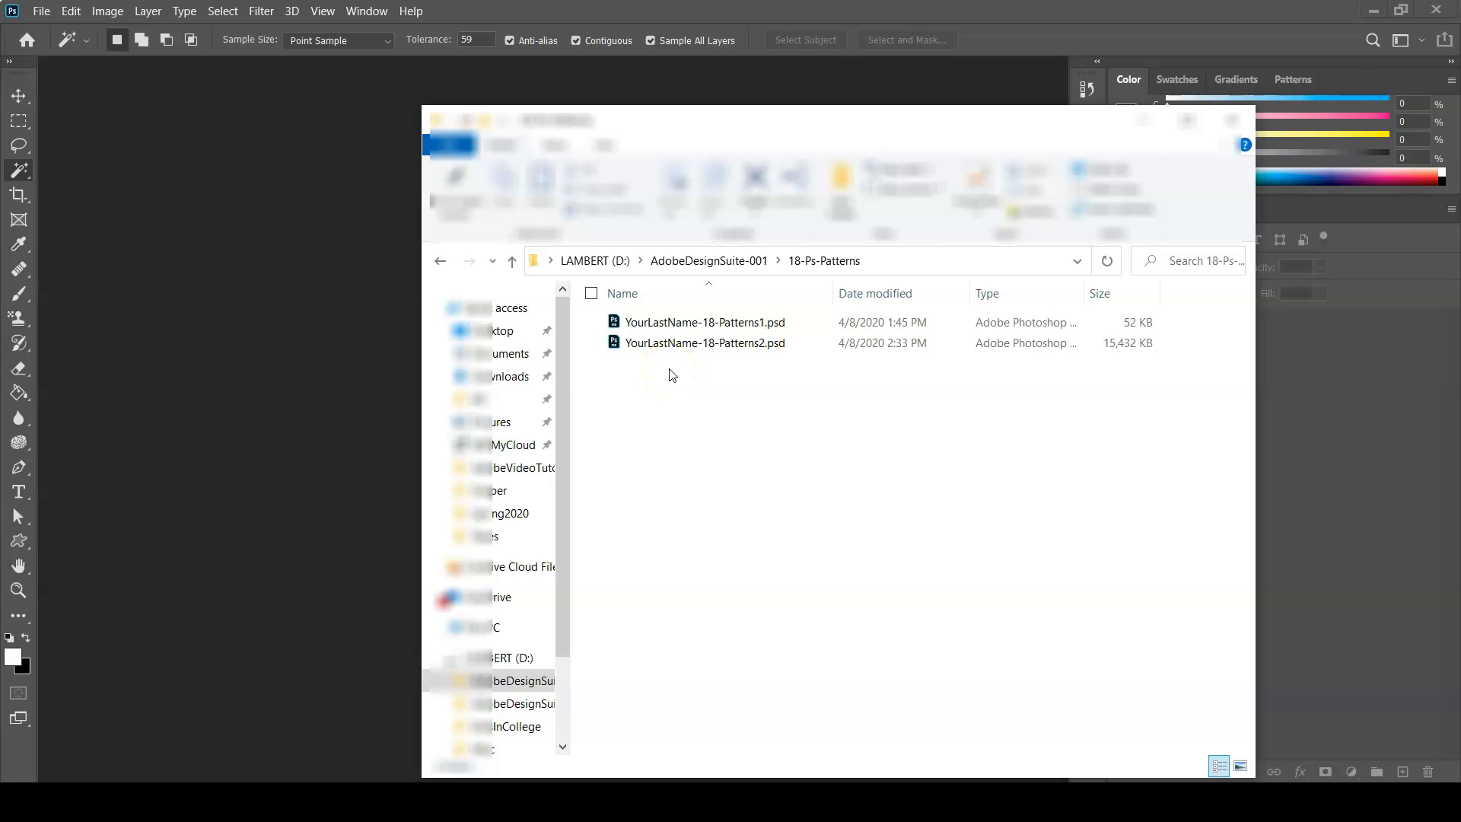
Compress YourLastName-18-Patterns1.psd and YourLastName-18-Patterns2.psd together into one zipped folder
drag(671, 370, 693, 320)
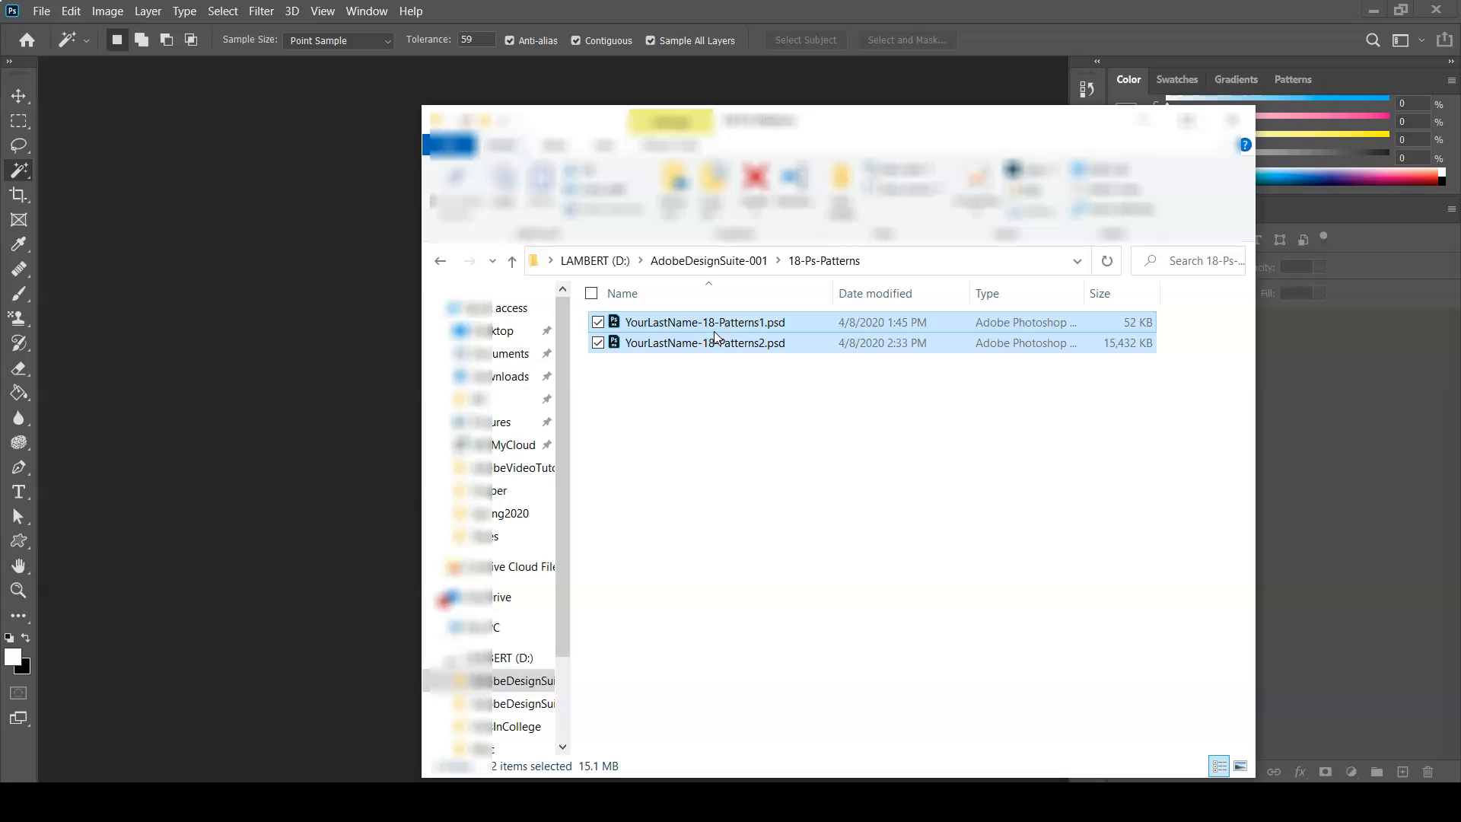
drag(702, 324, 704, 325)
double_click(703, 325)
right_click(704, 327)
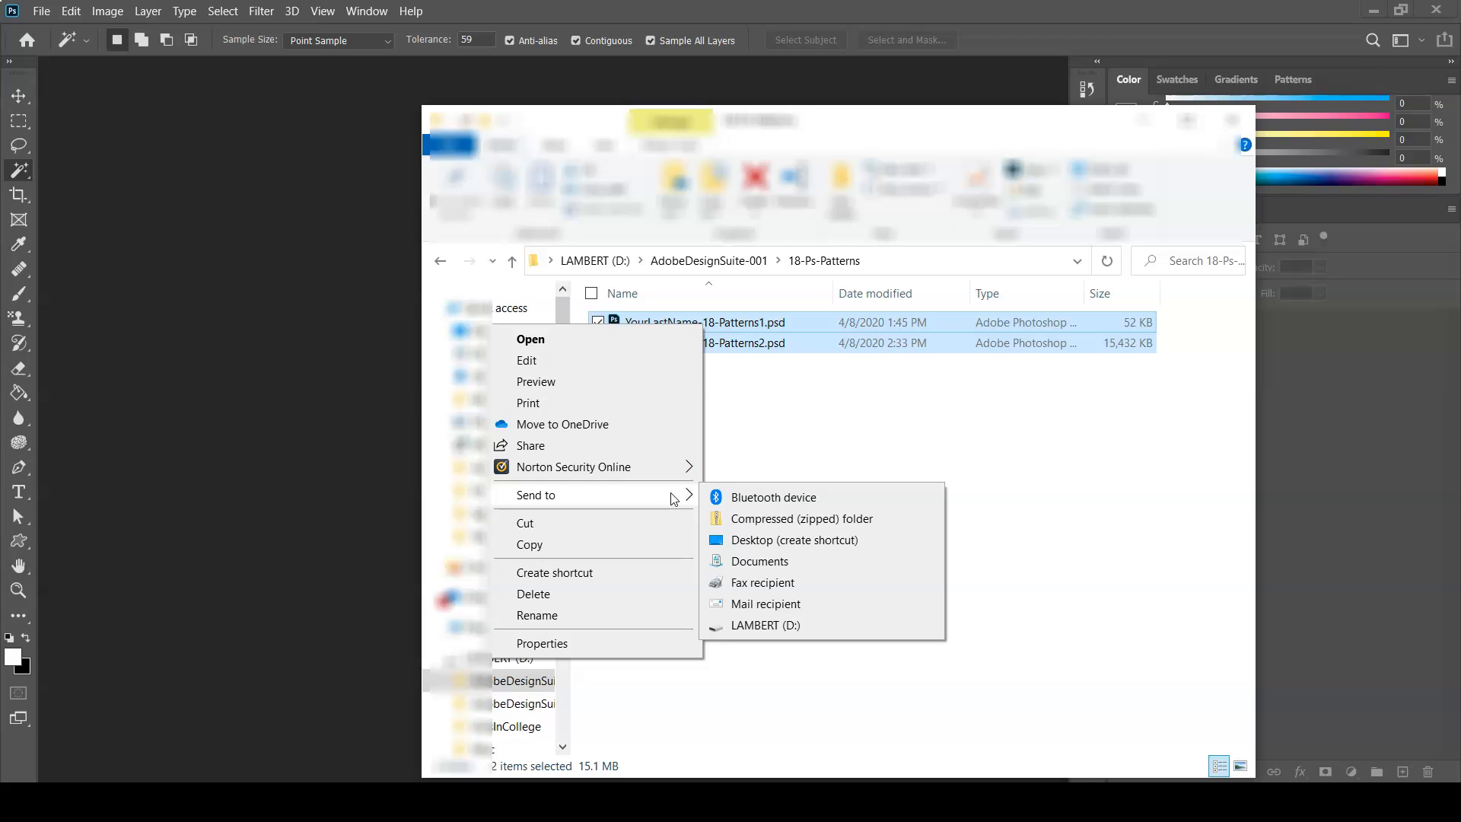
click(849, 526)
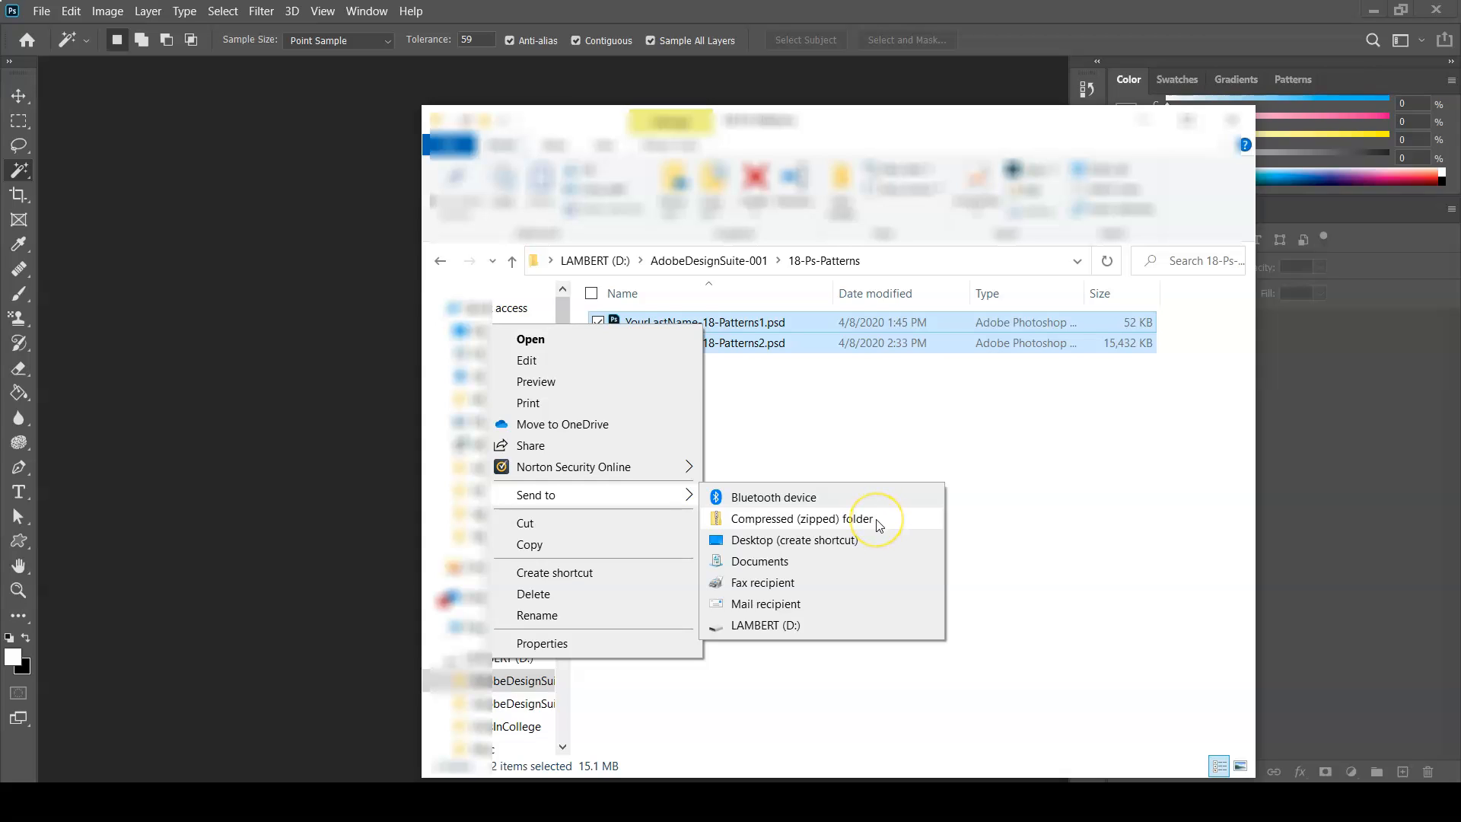
click(879, 524)
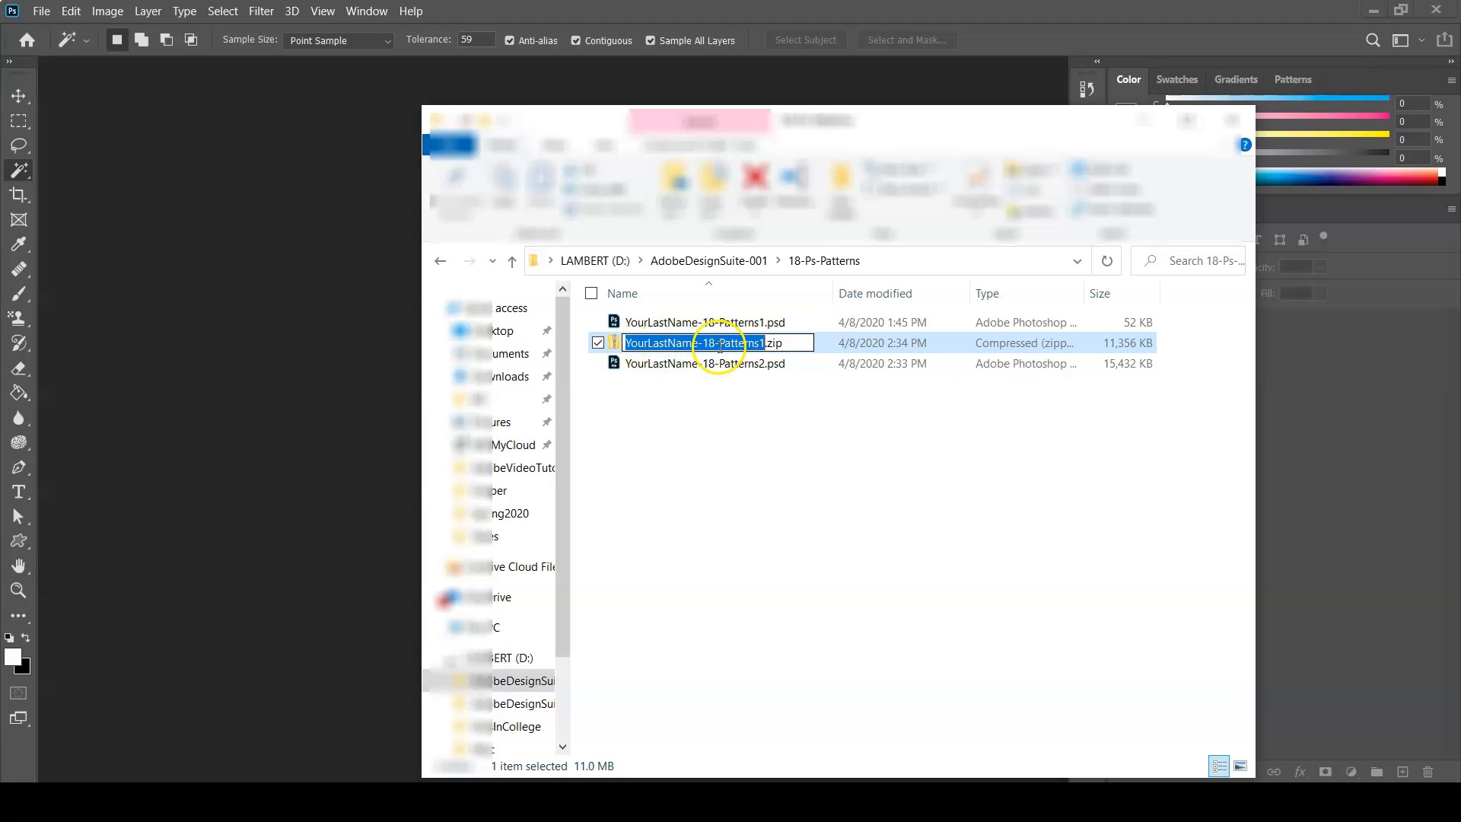
Rename the zipped folder as YourLastName-18-Patterns.zip and select it
key(Right)
key(BackSpace)
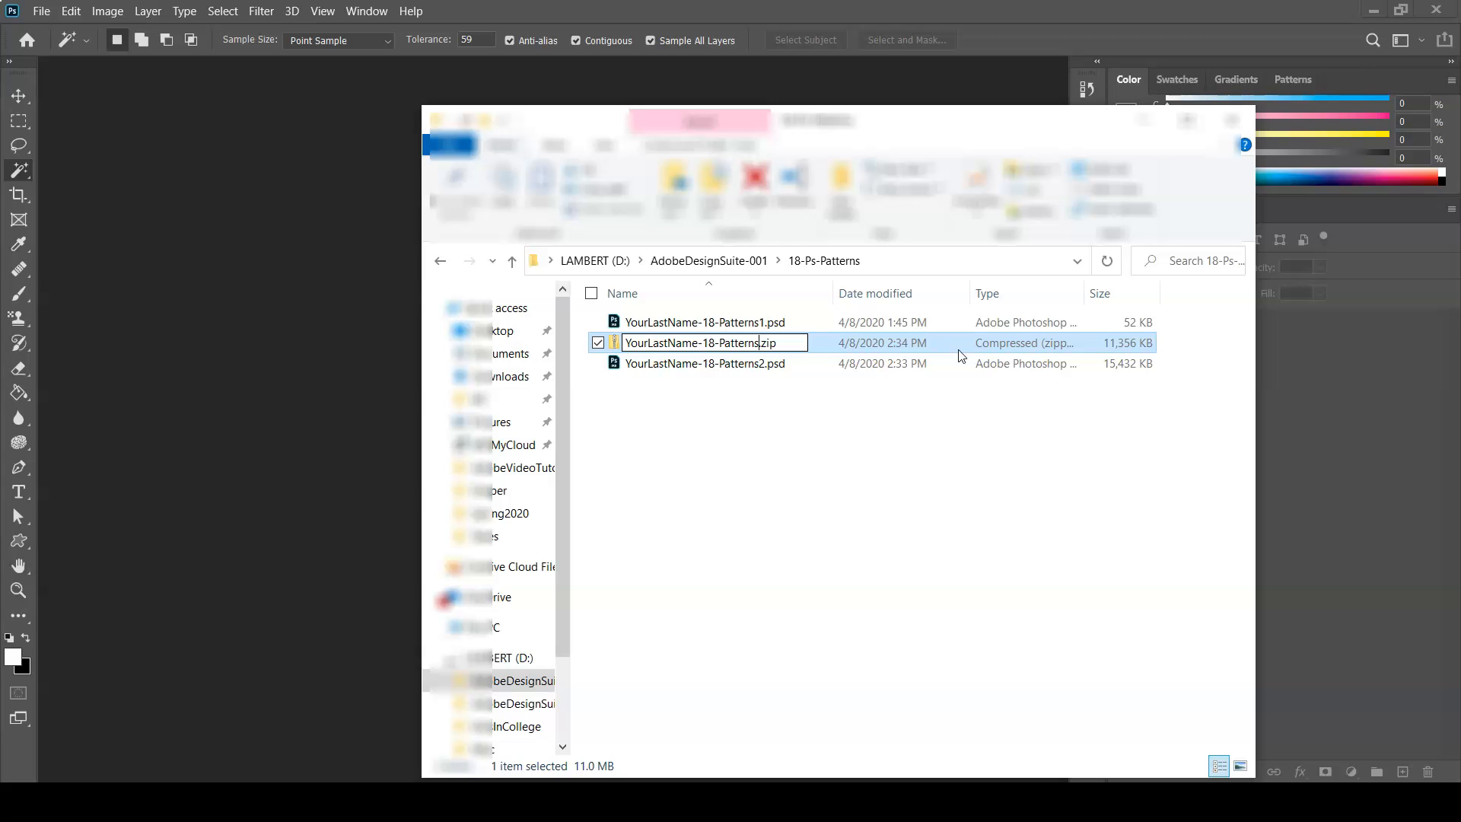
key(Return)
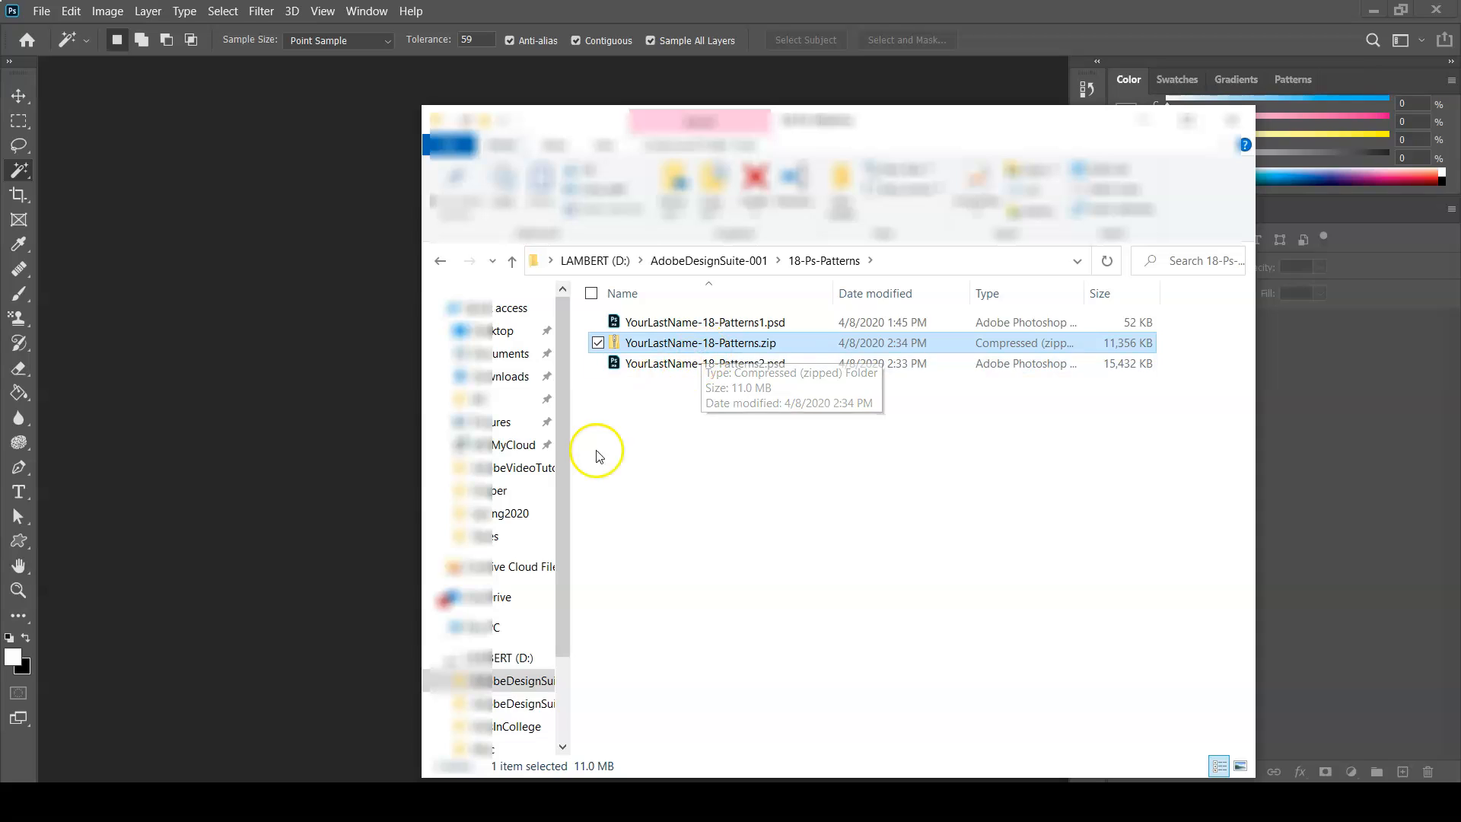
click(27, 792)
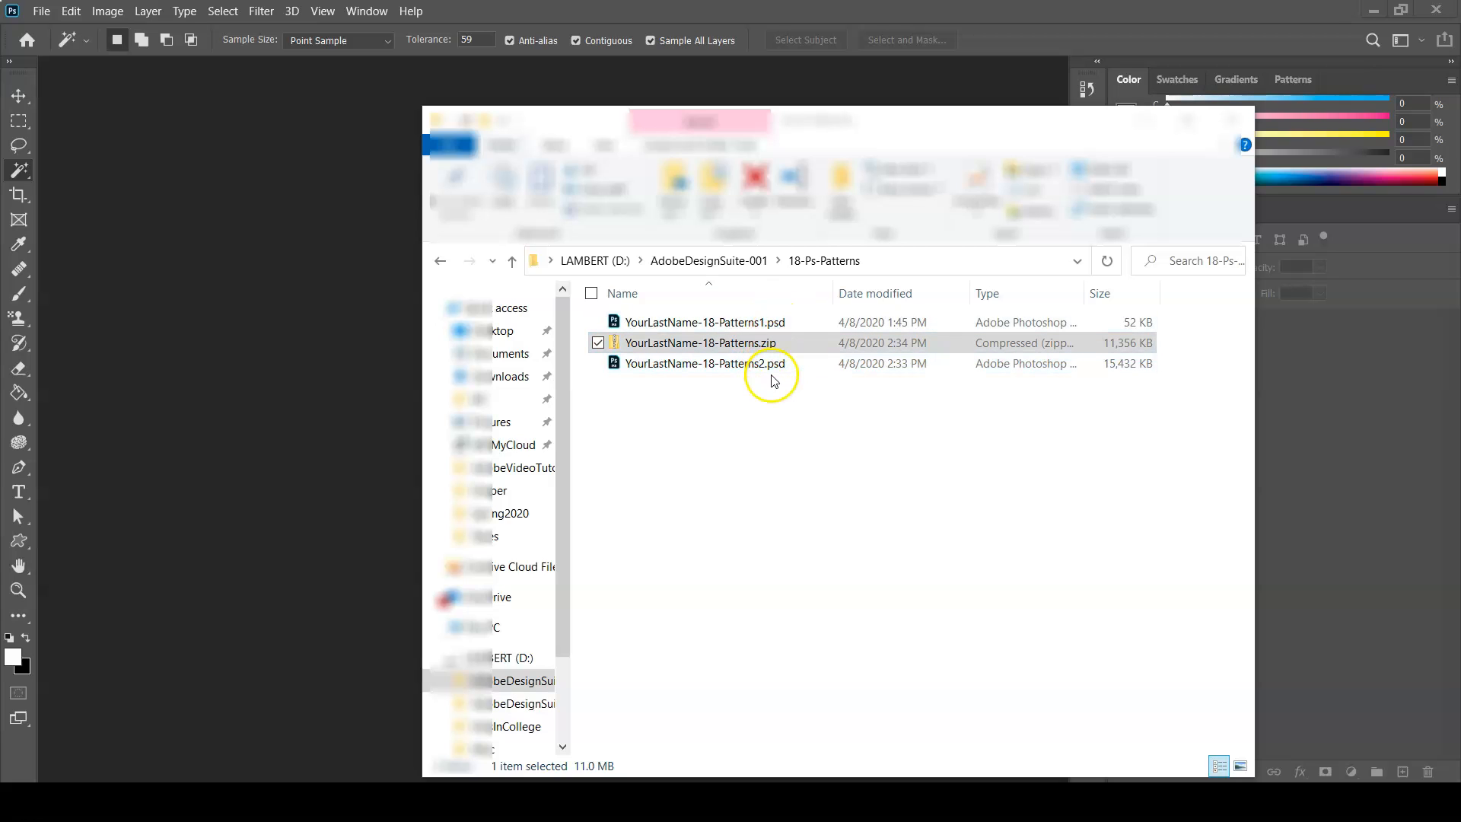
click(670, 341)
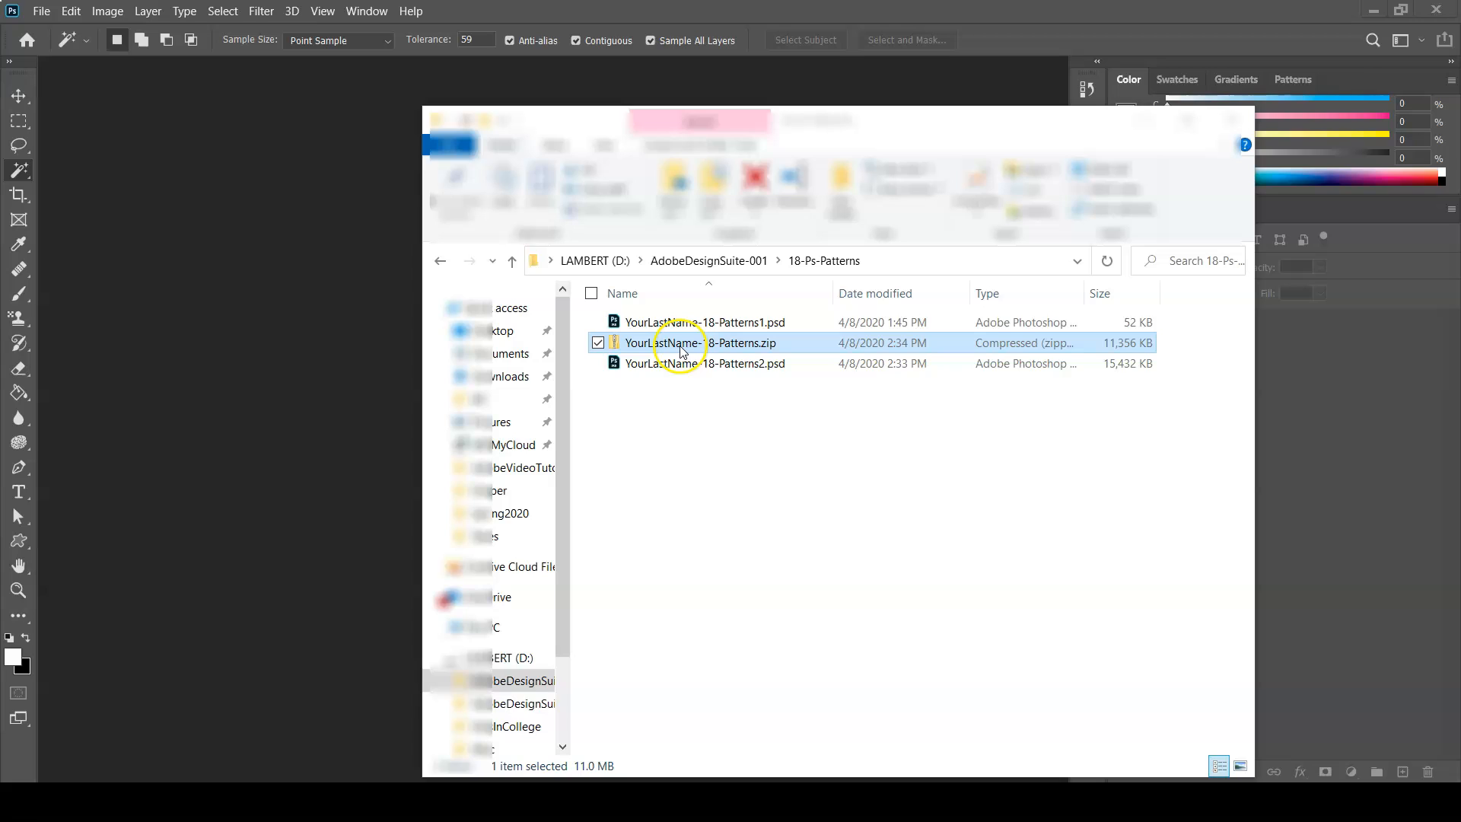